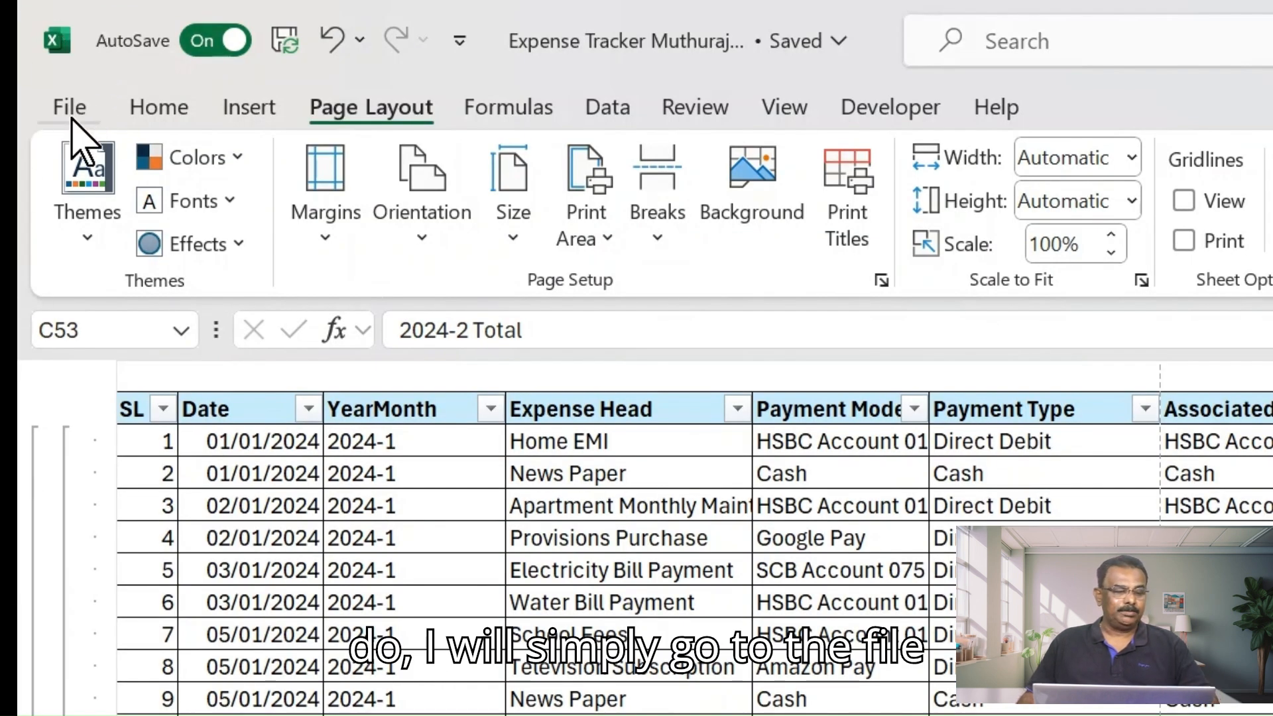
Step: Preview the expense sheet's printout and page through it to page 4, checking how the columns split
click(71, 116)
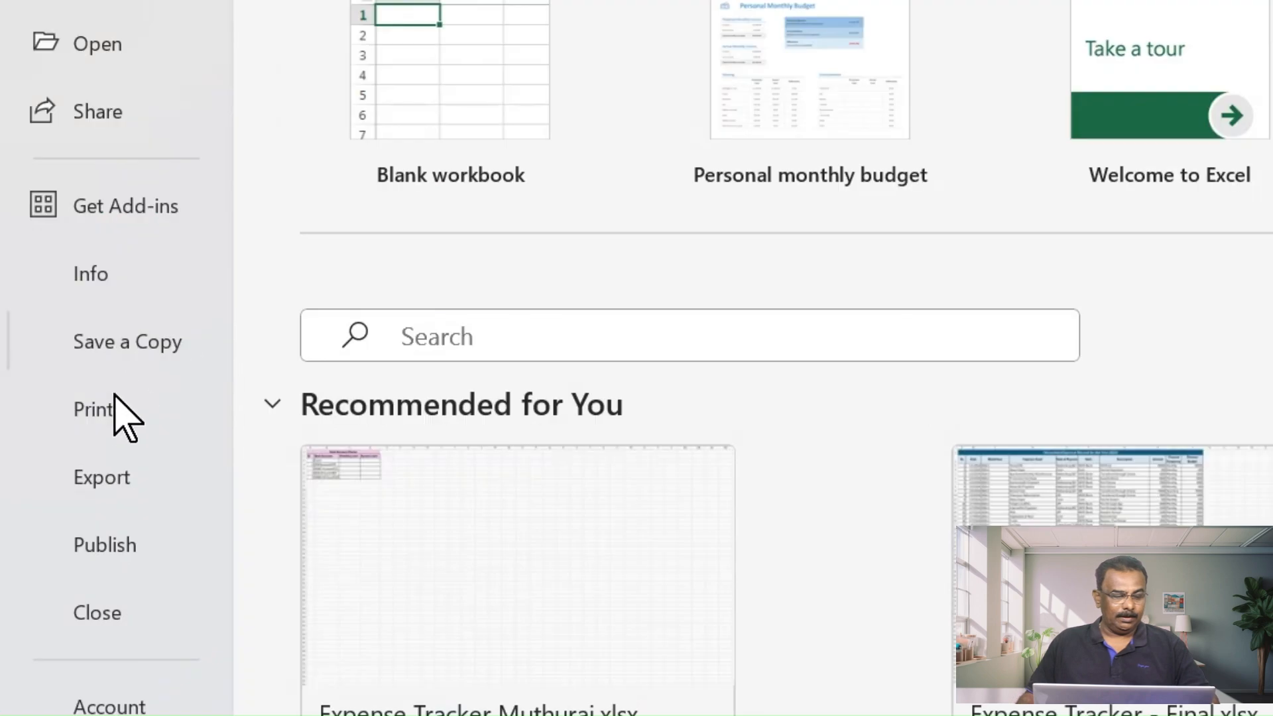
click(111, 408)
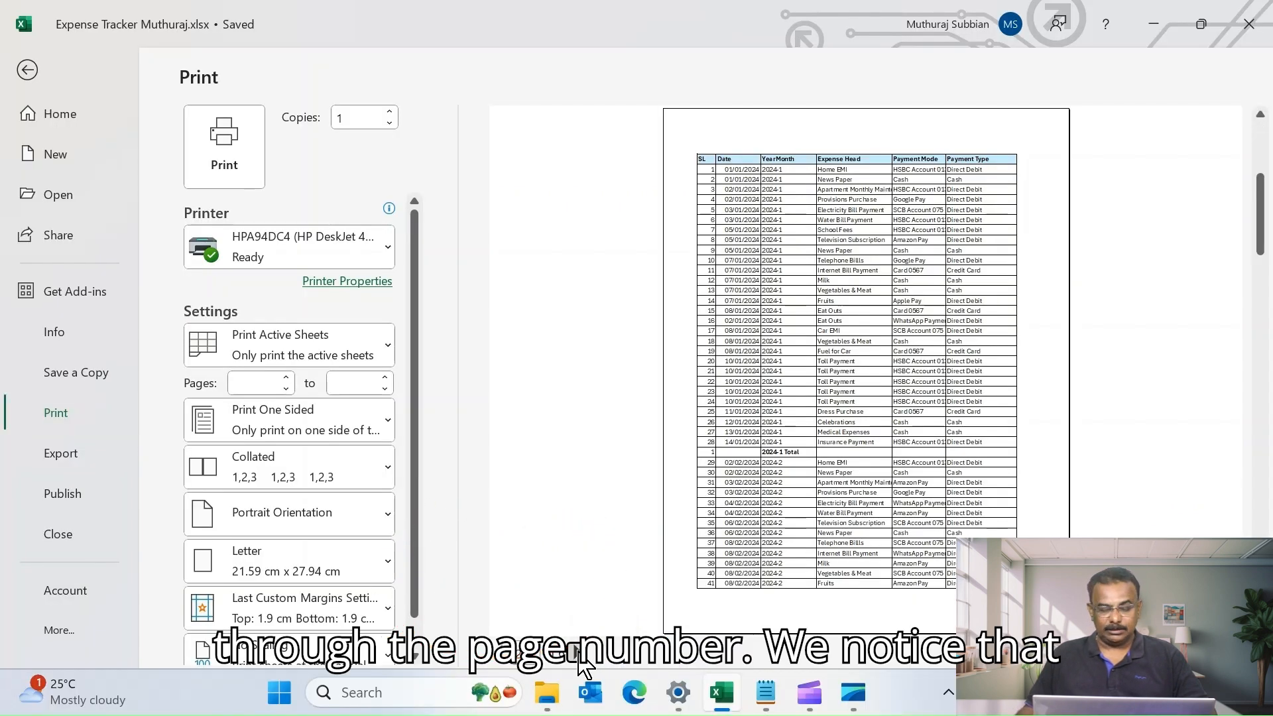
click(573, 589)
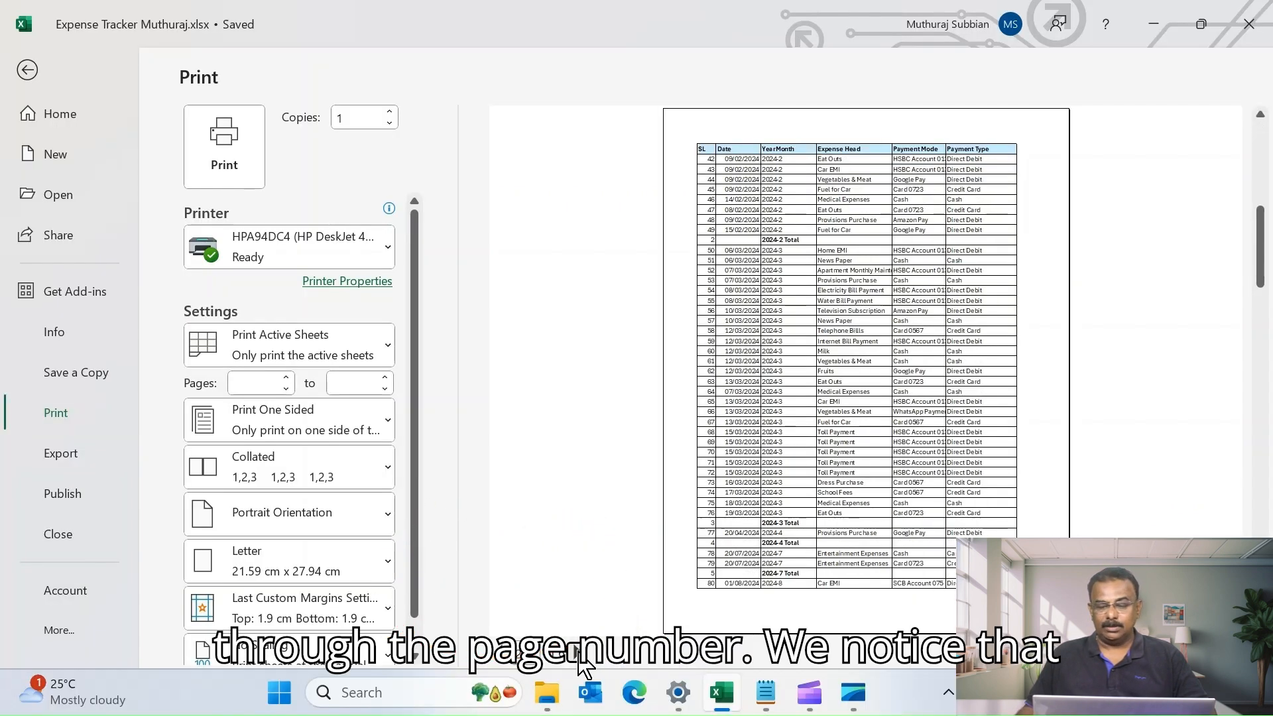
click(574, 653)
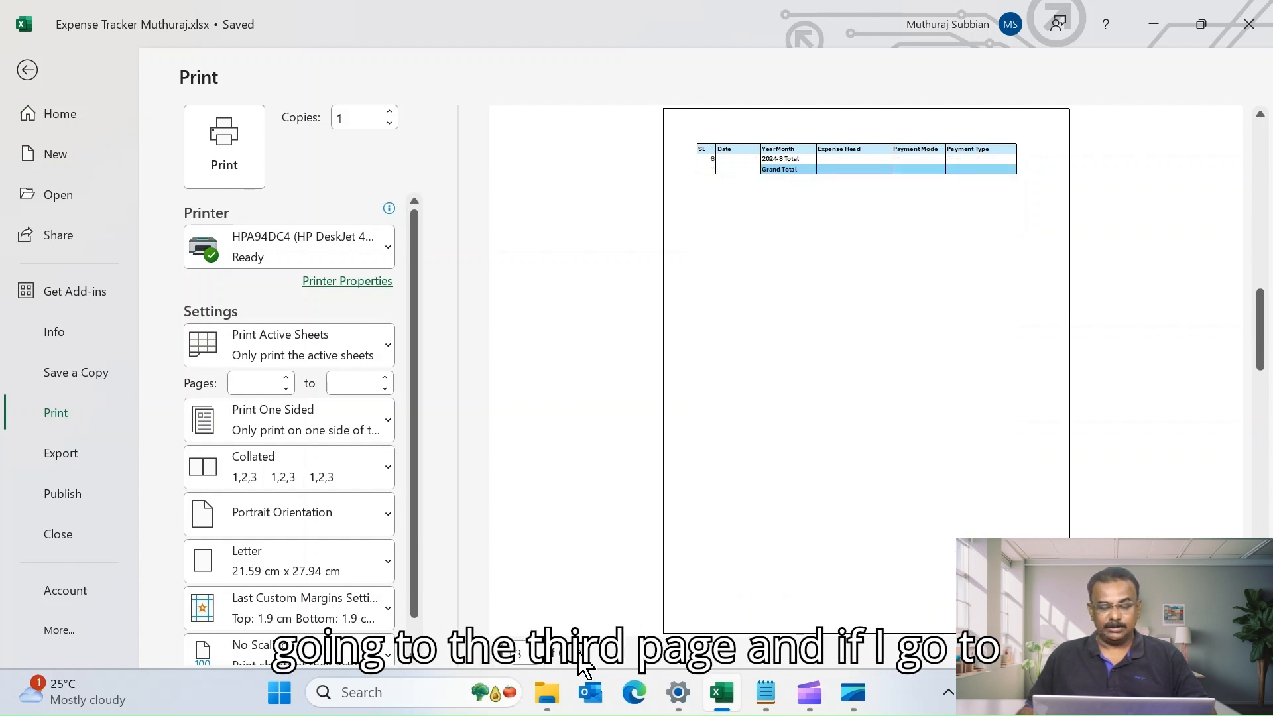
click(576, 653)
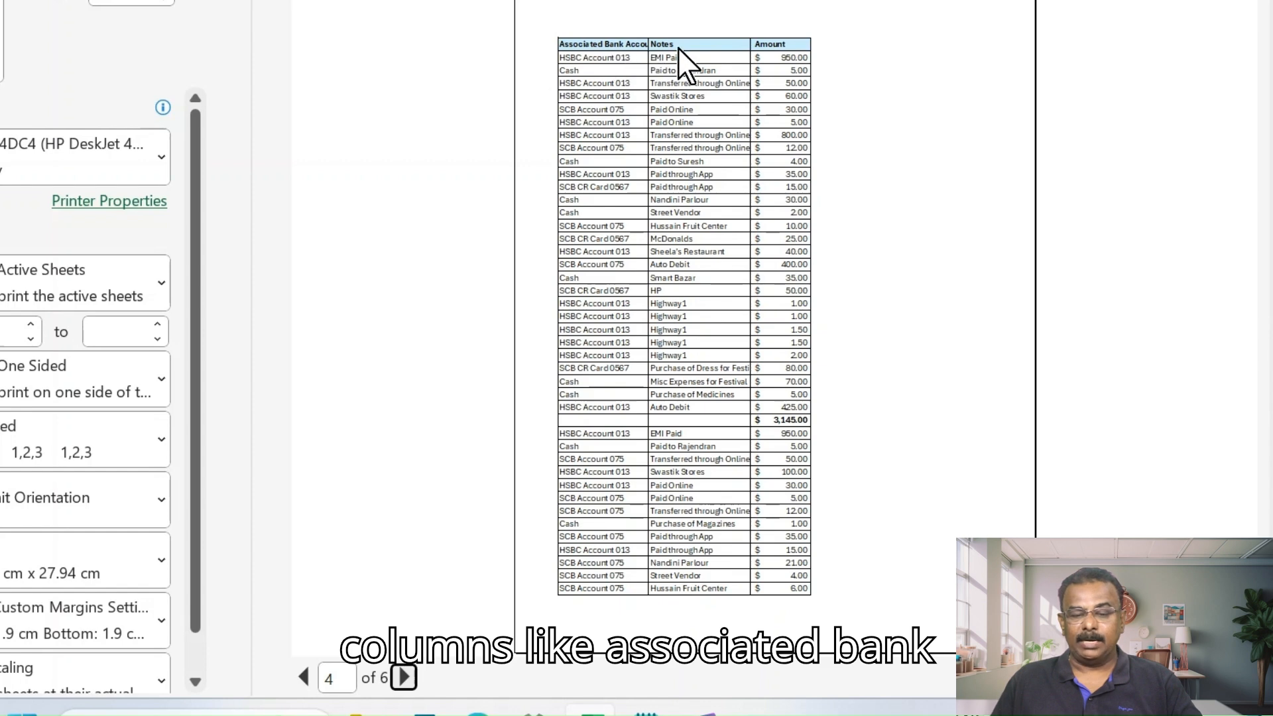
click(766, 46)
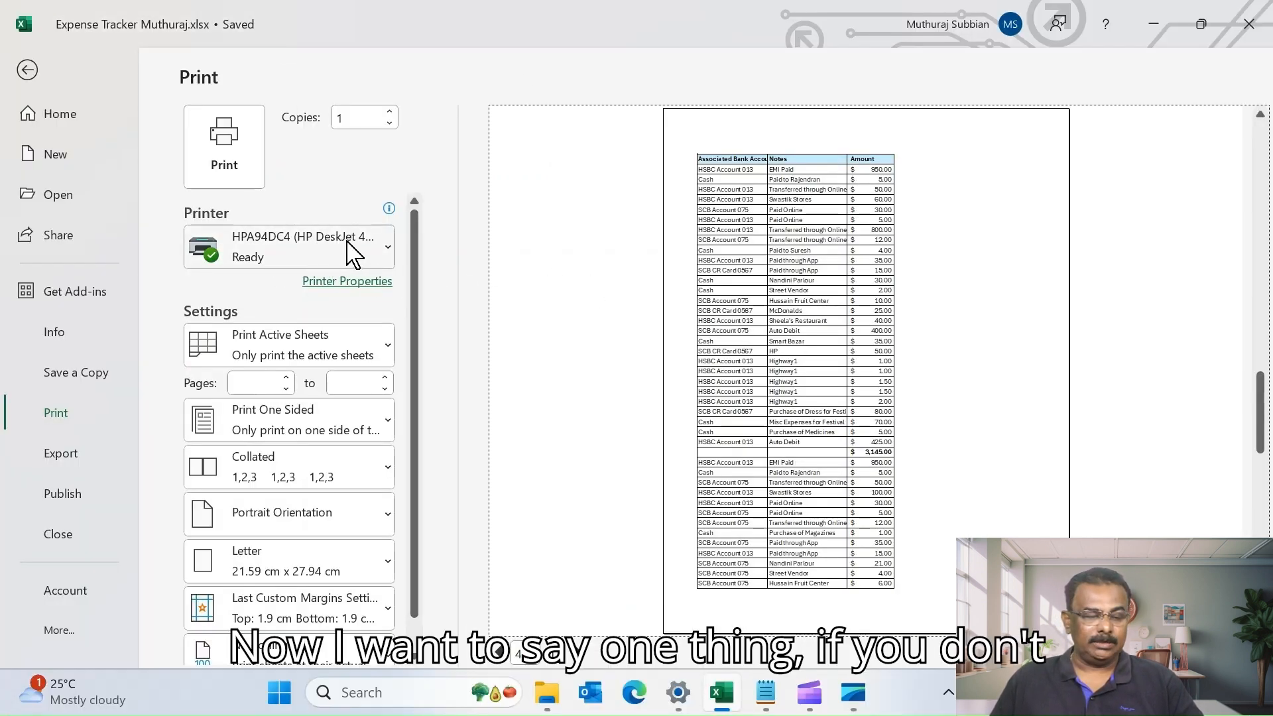
Step: Choose Microsoft Print to PDF as the printer
mouse_move(370, 242)
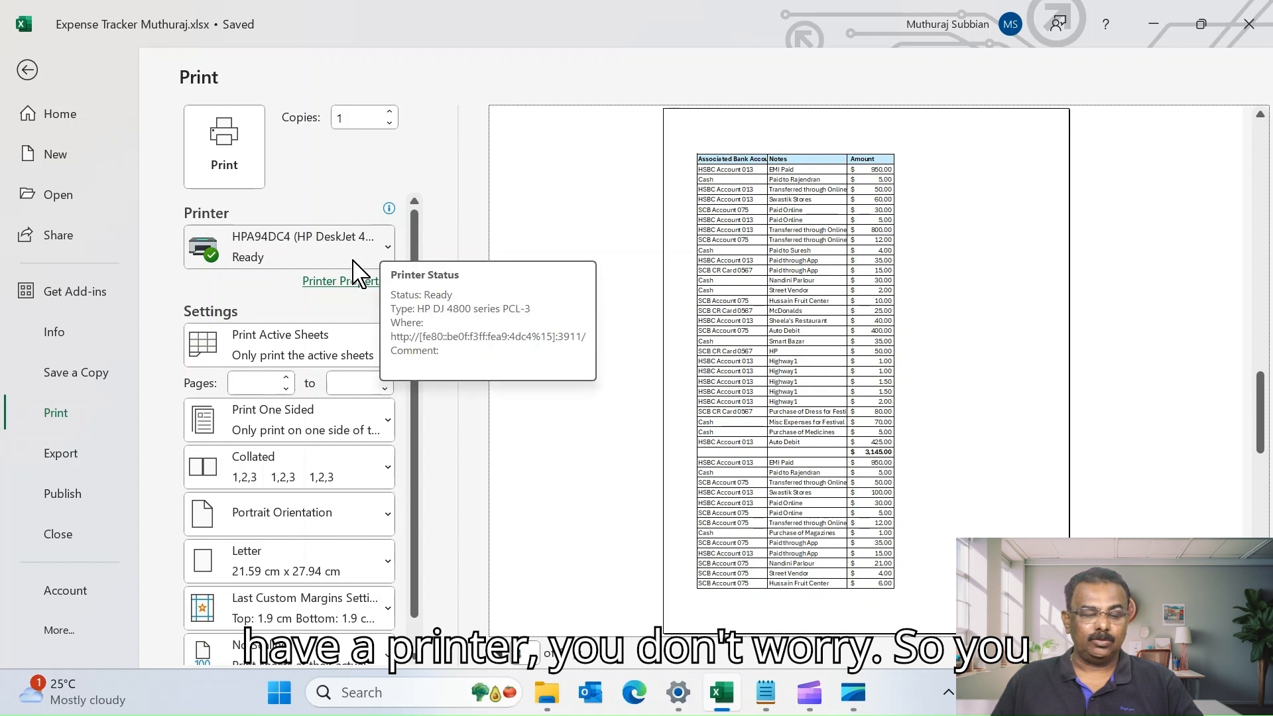
click(387, 255)
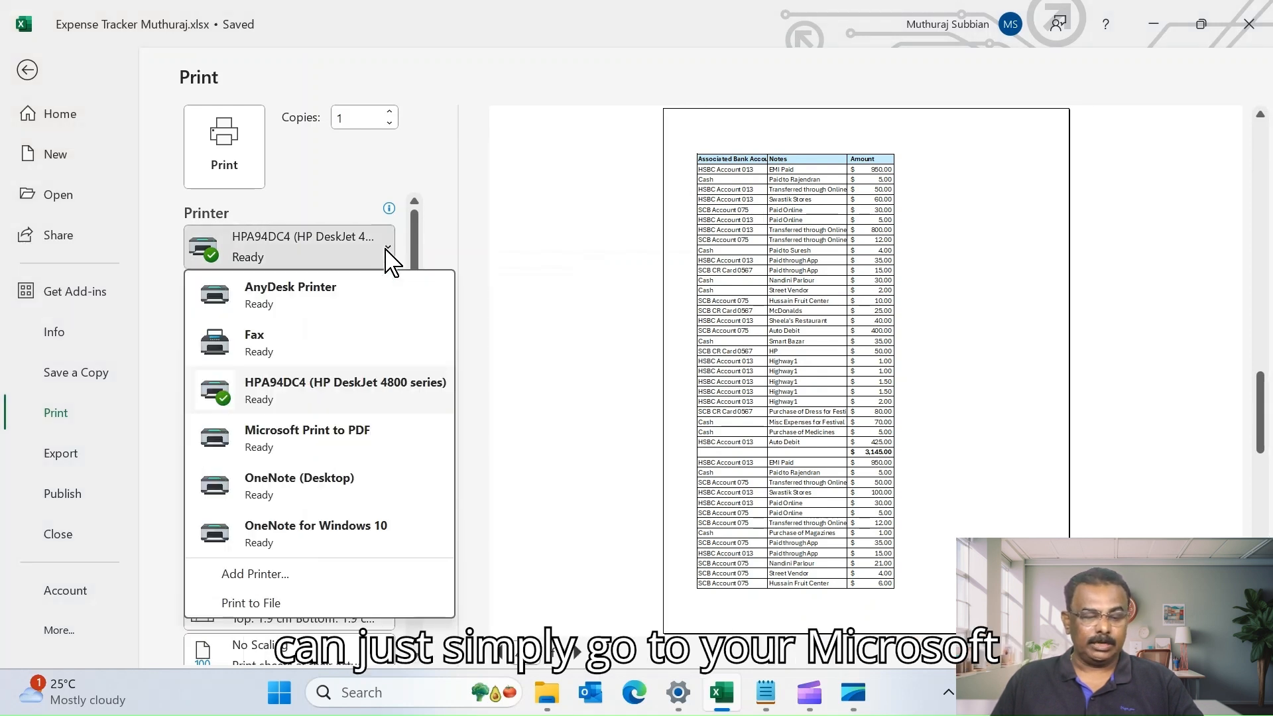
click(299, 451)
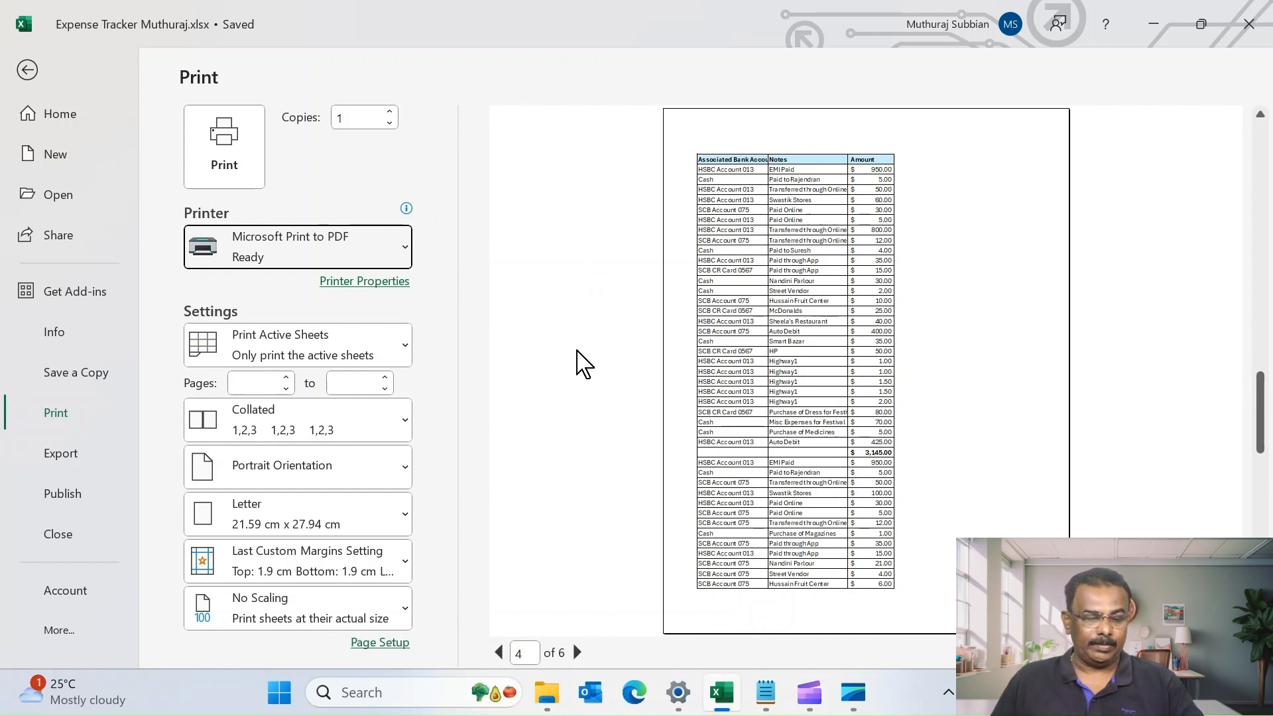
Step: Page back through the print preview to page 1 and return to the worksheet
click(497, 653)
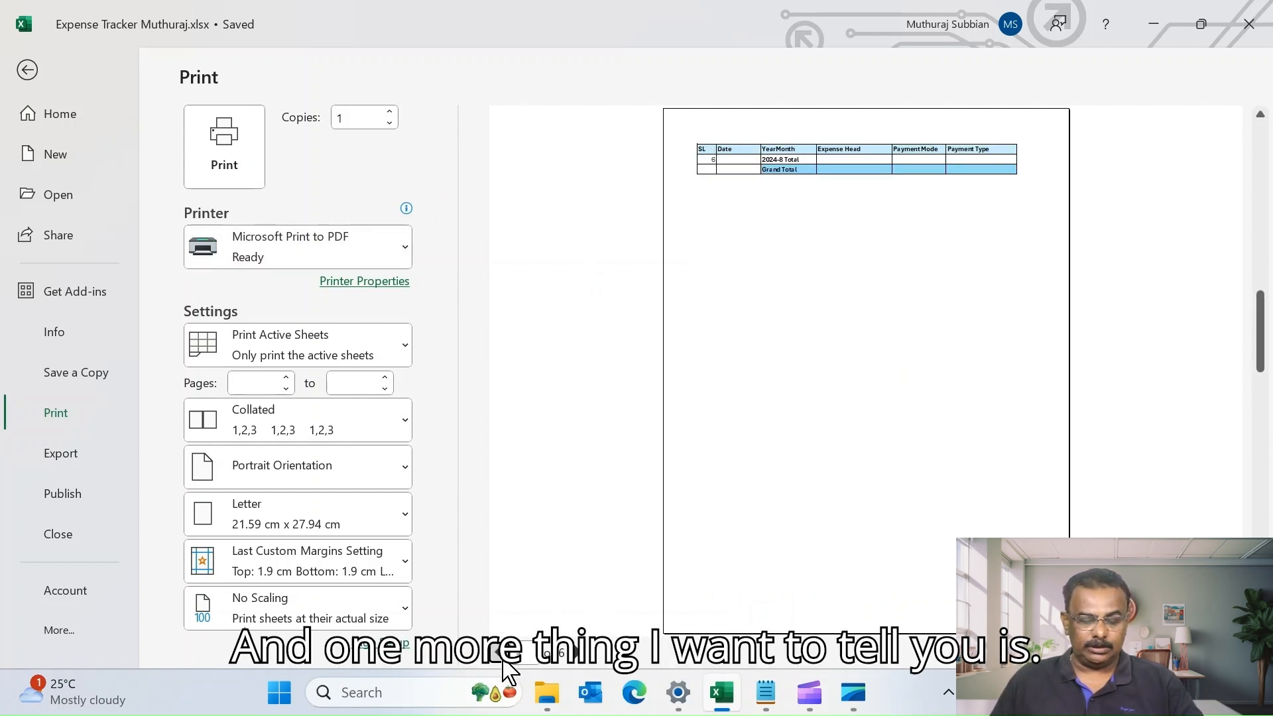
click(497, 653)
click(715, 176)
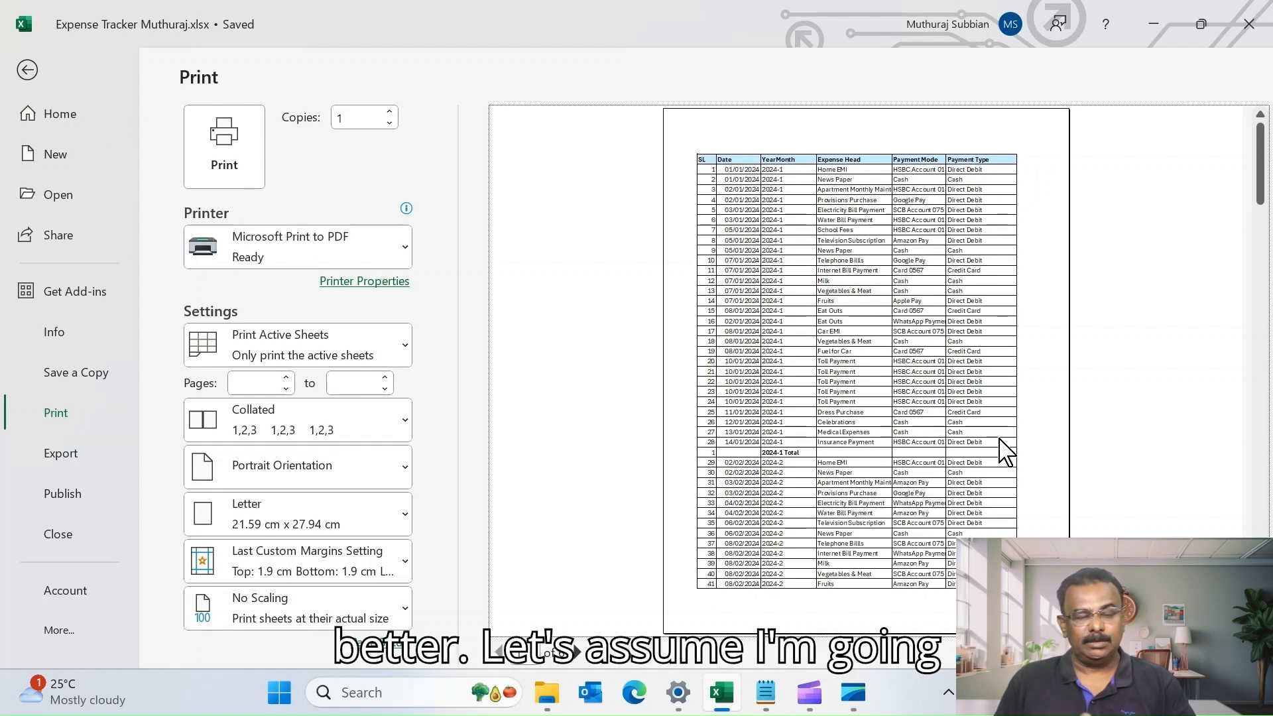
click(27, 70)
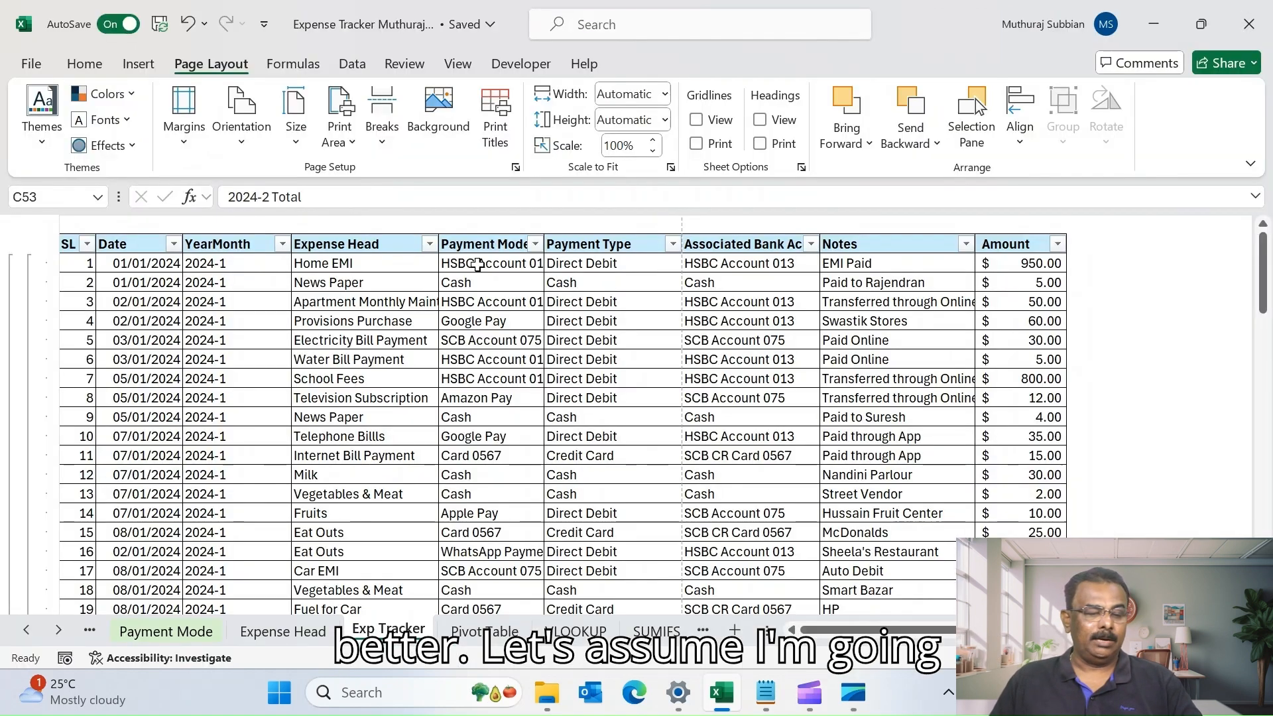
Step: Select the whole expense table on the Exp Tracker sheet and remove all its cell borders
click(73, 244)
scroll(1120, 525, down, 8)
scroll(1120, 525, down, 20)
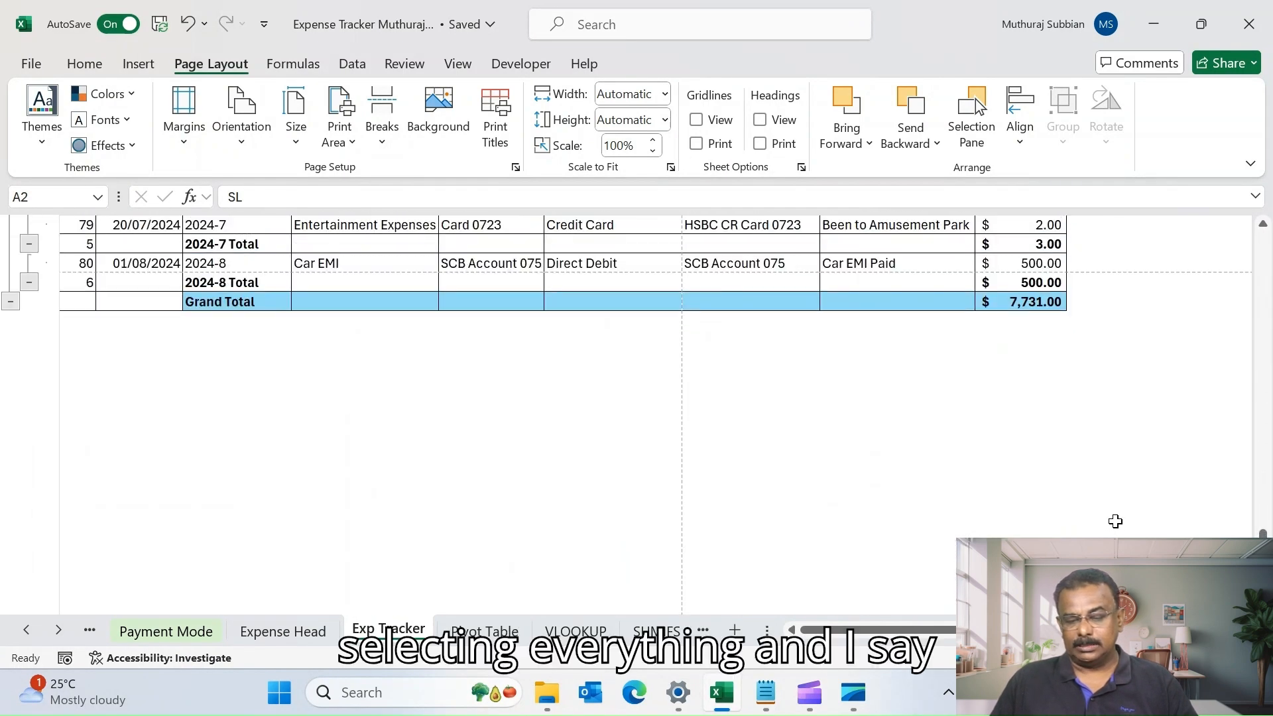
key(ctrl+a)
click(84, 64)
click(244, 133)
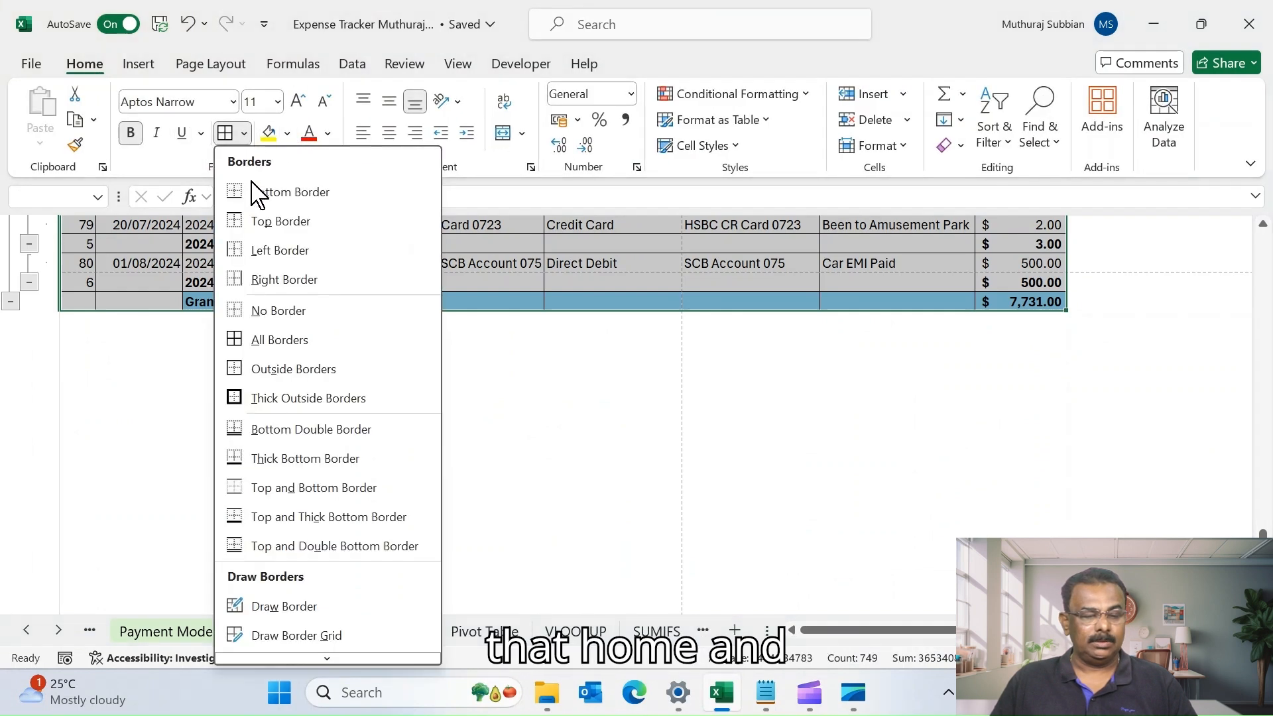
click(270, 312)
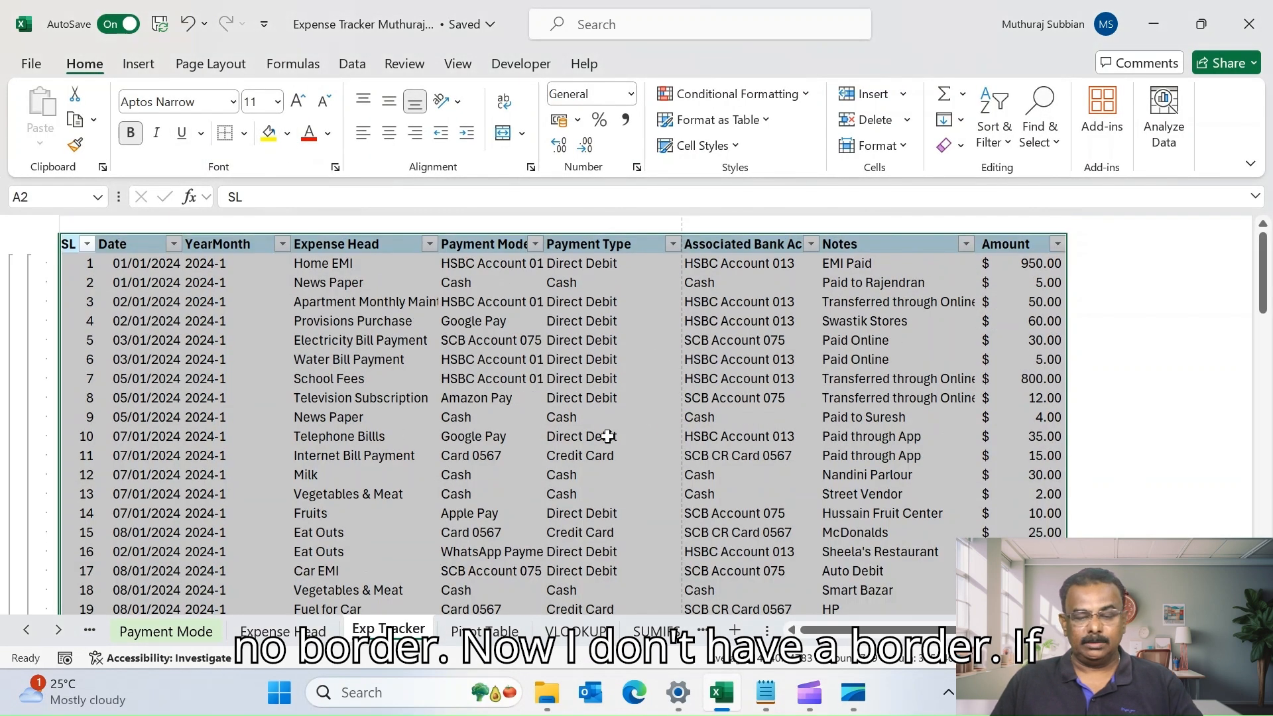
Step: Check the print preview of the borderless expense table and return to the worksheet
click(30, 66)
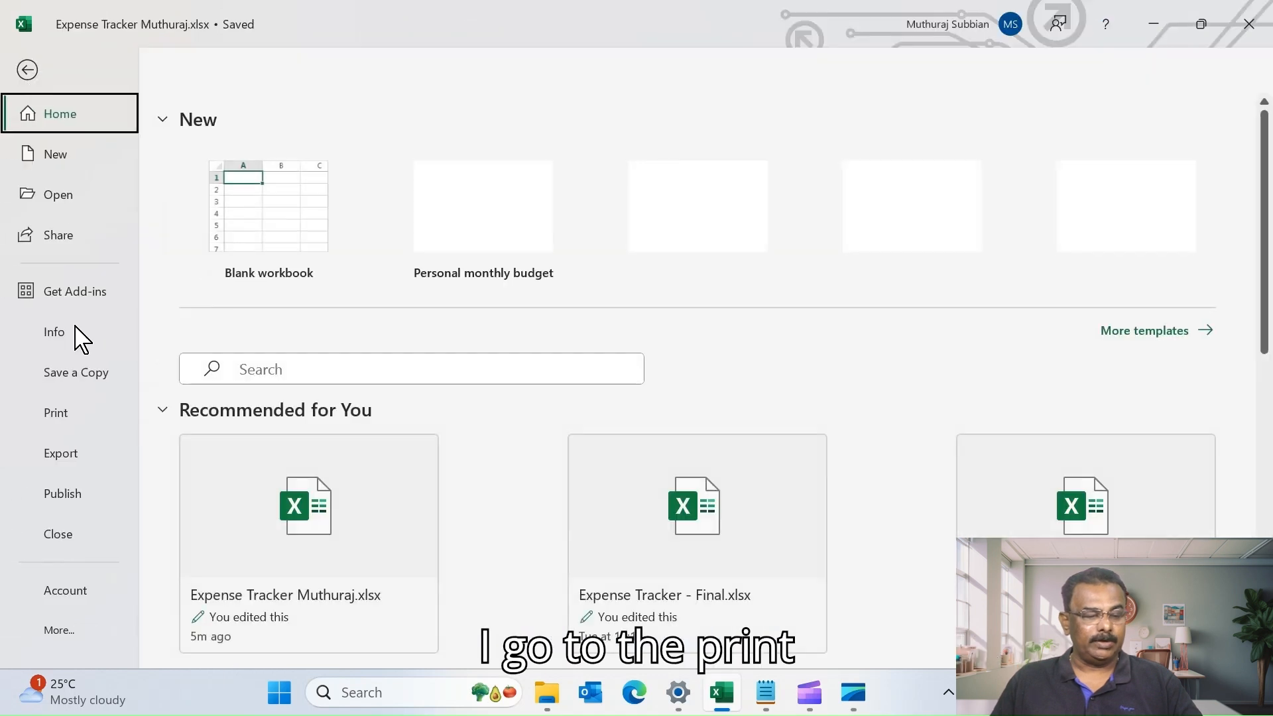
click(54, 412)
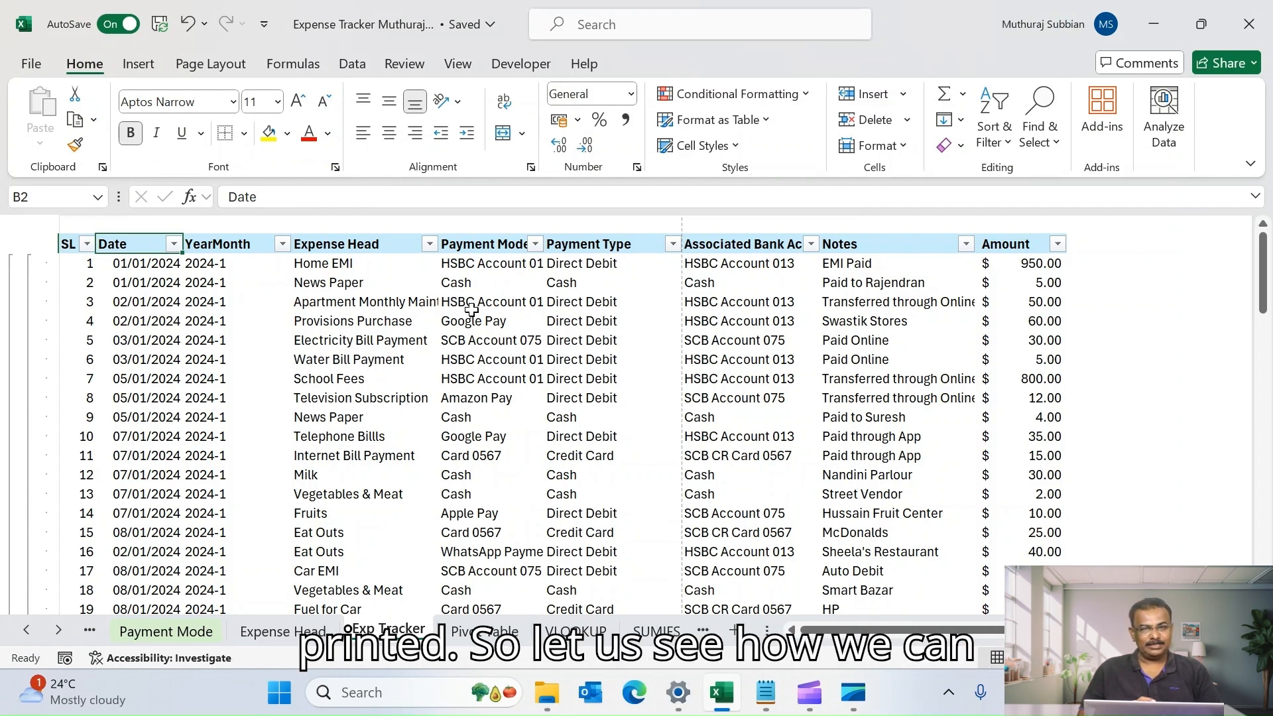
click(472, 309)
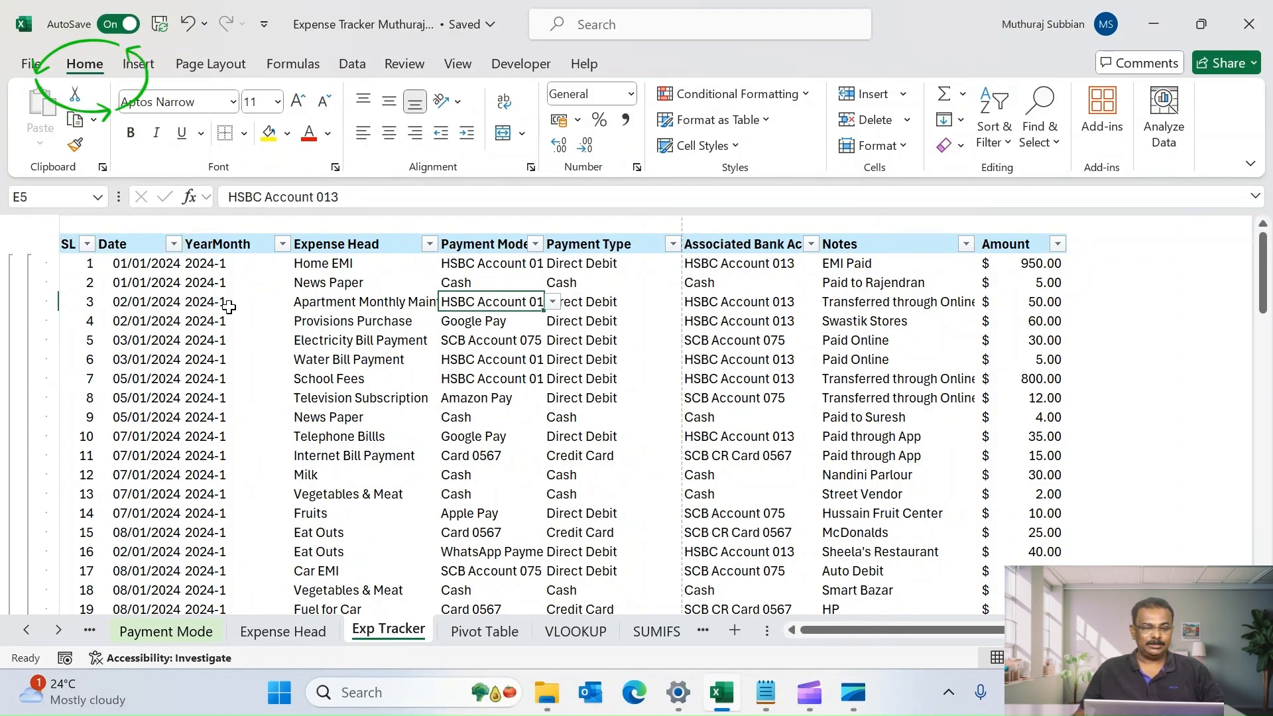
Step: Show the sheet in Page Break Preview and examine where the page breaks fall down to the Grand Total row
click(457, 66)
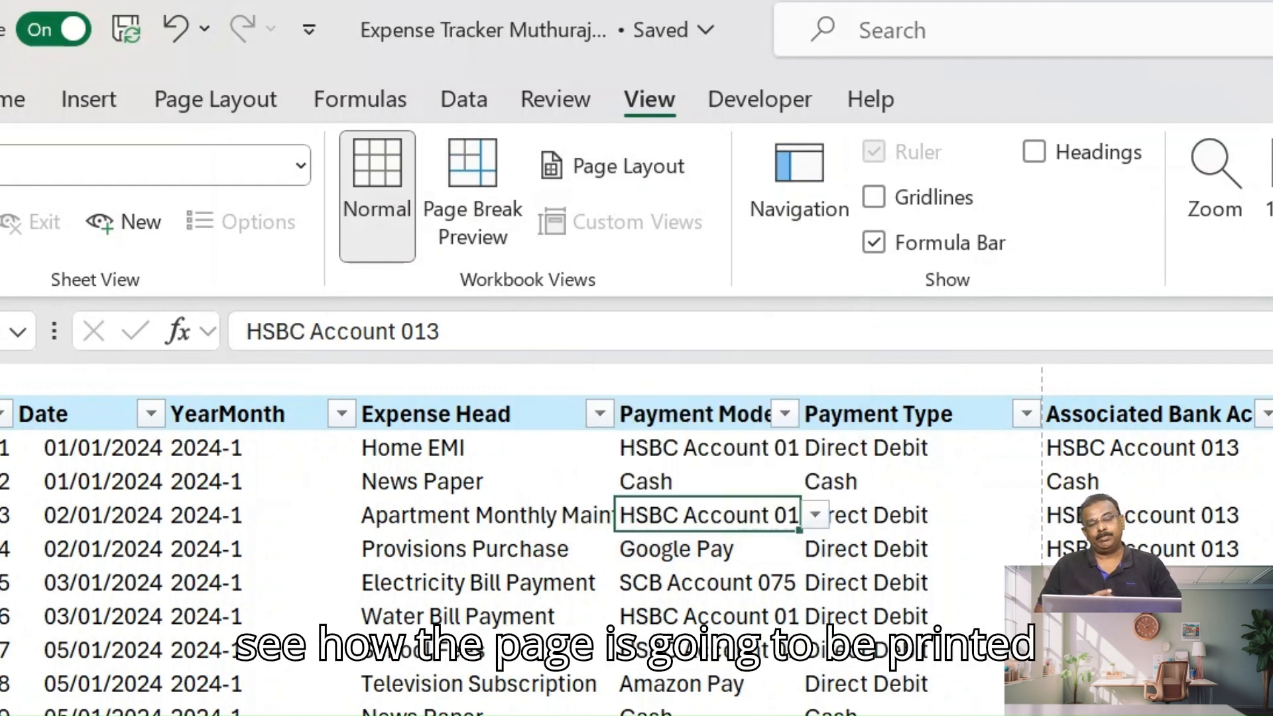
click(488, 202)
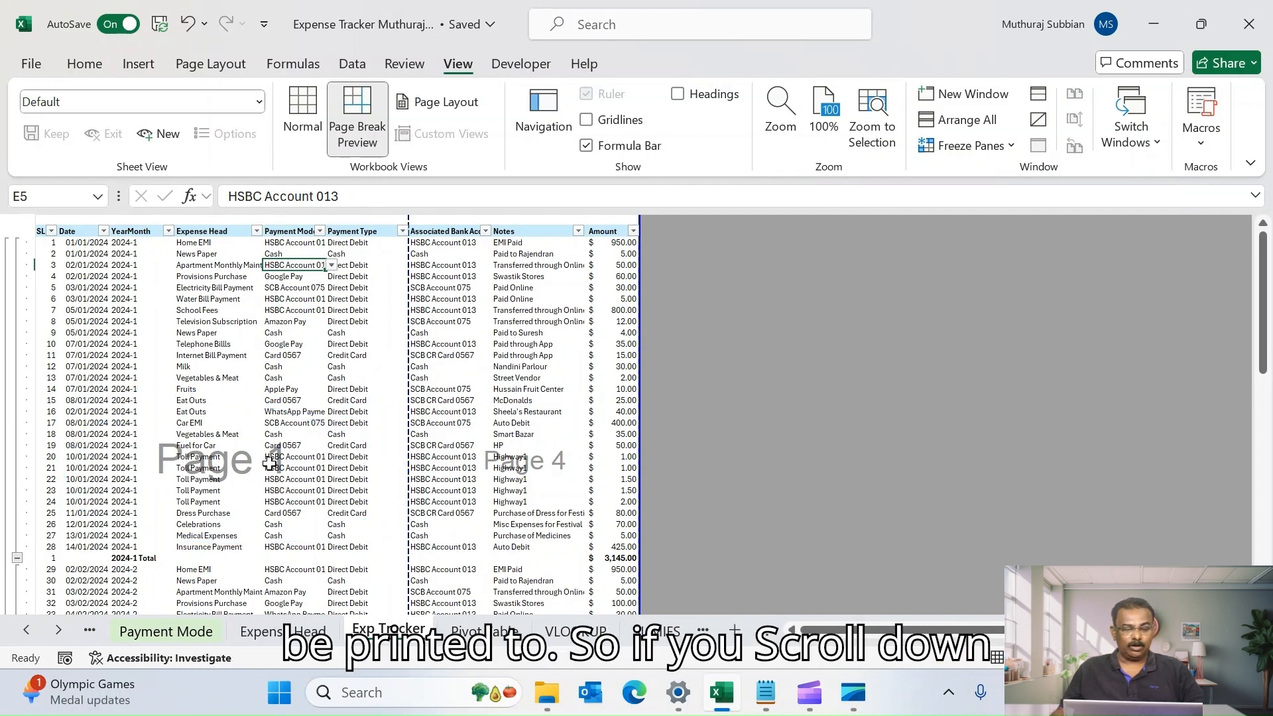
scroll(219, 499, down, 8)
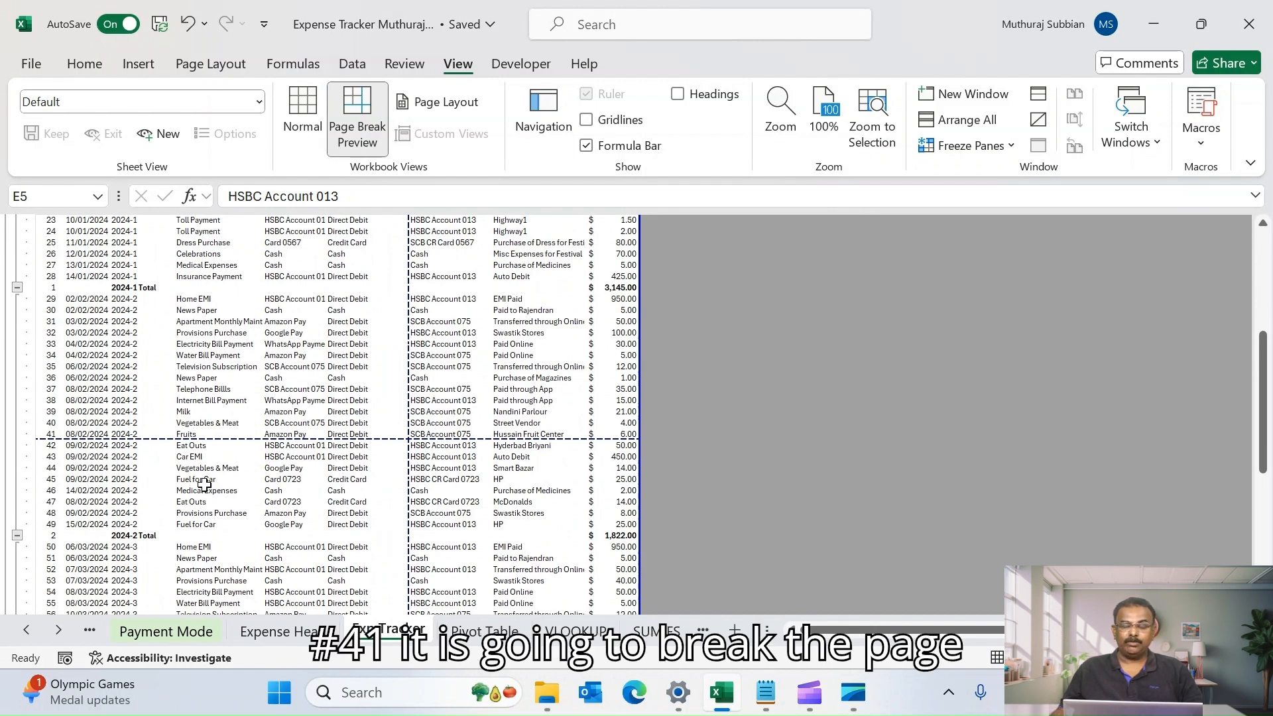
scroll(242, 490, down, 6)
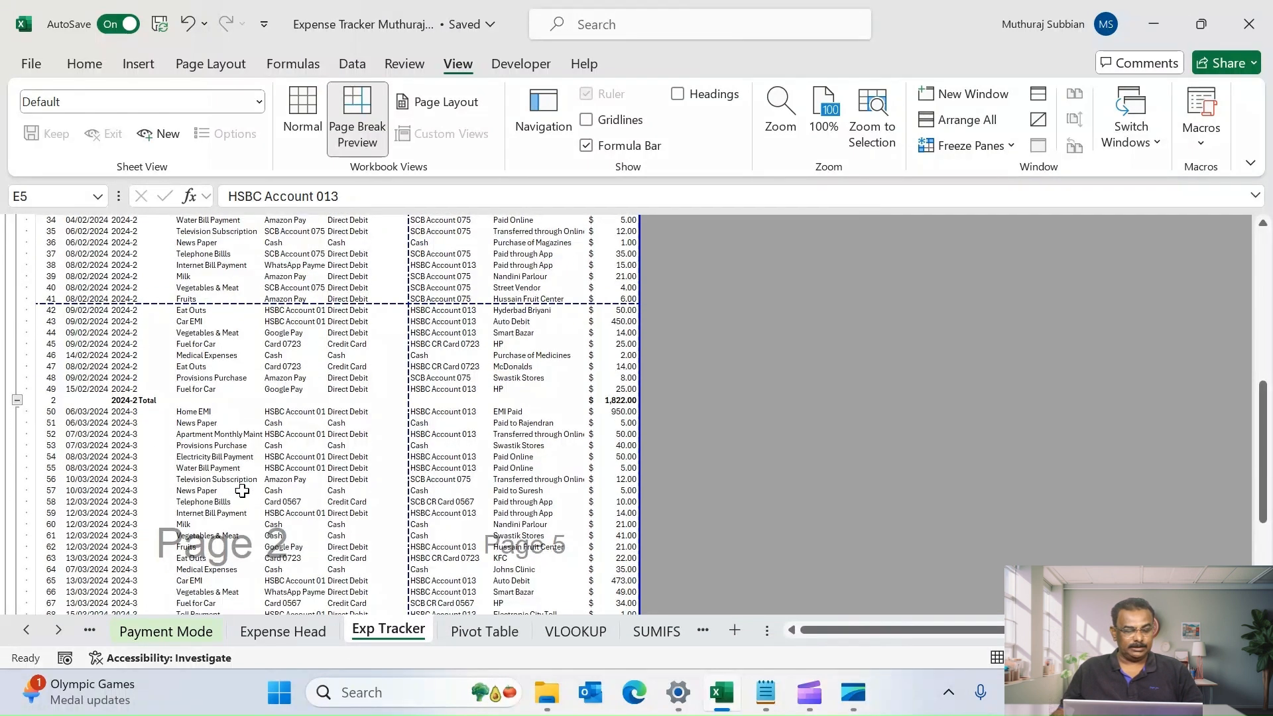
scroll(242, 490, down, 10)
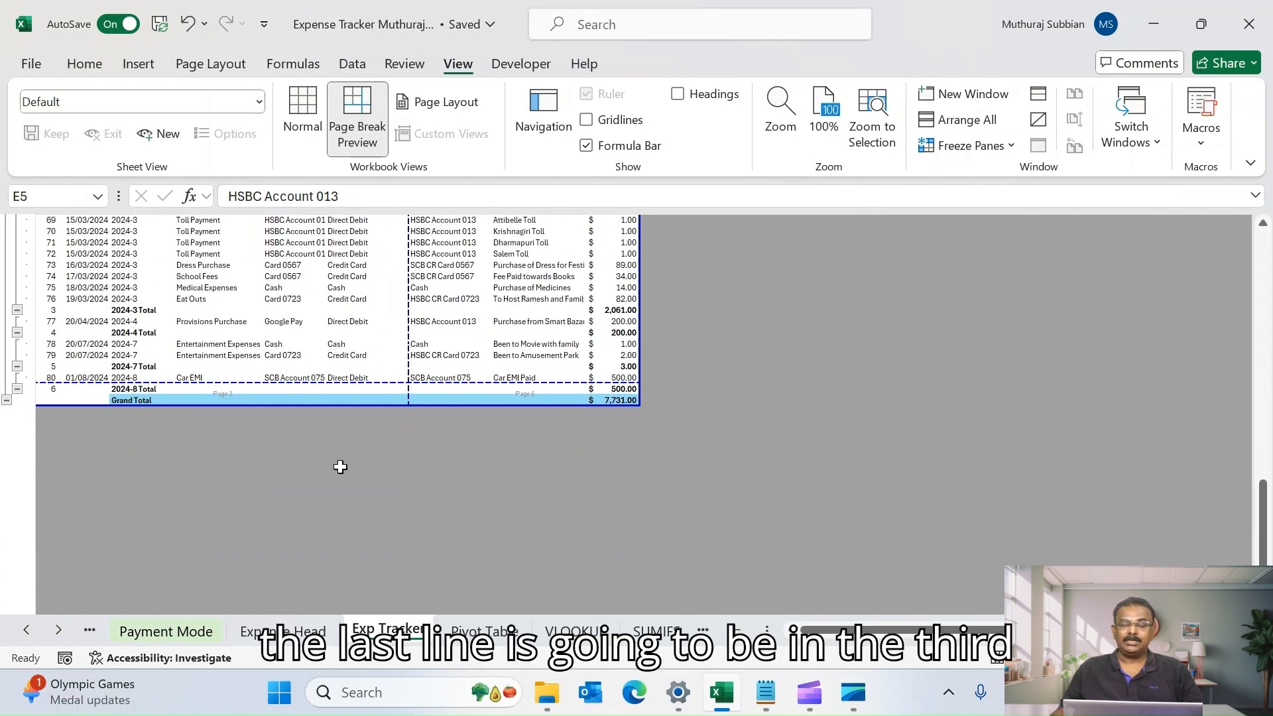
scroll(340, 467, up, 20)
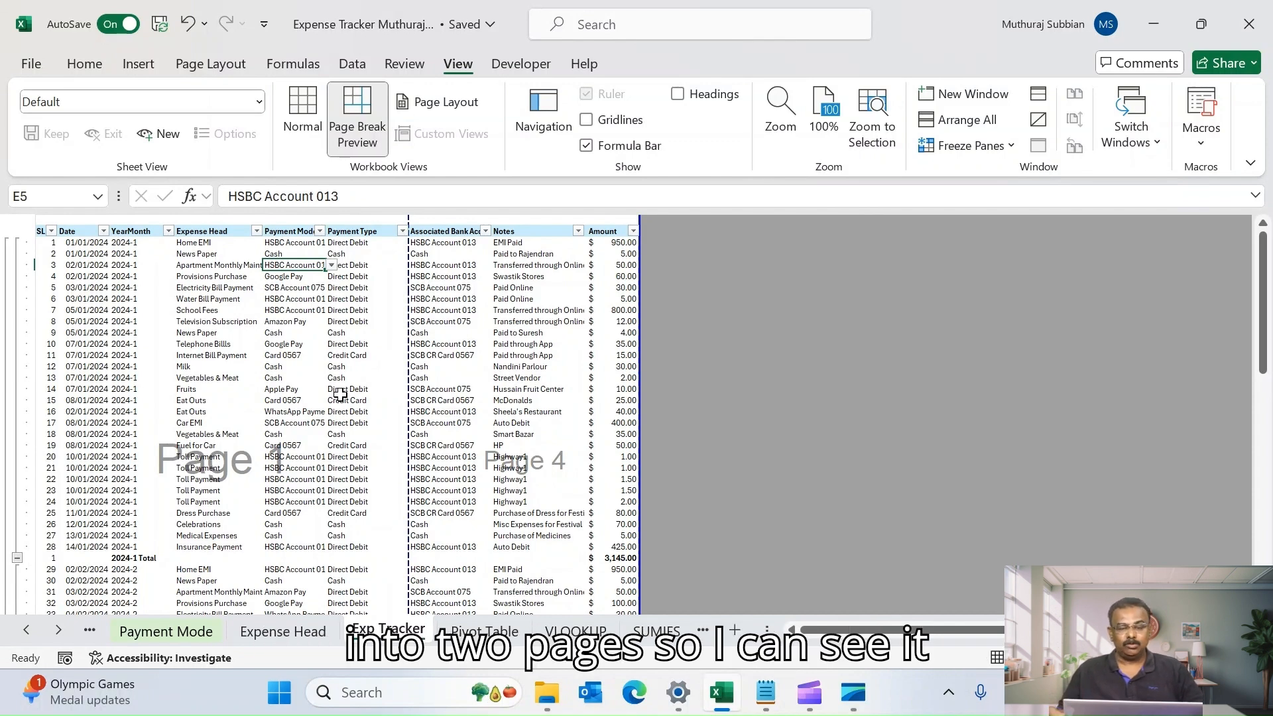
Step: Look through the printed pages in Page Layout view, then return to Page Break Preview
click(434, 106)
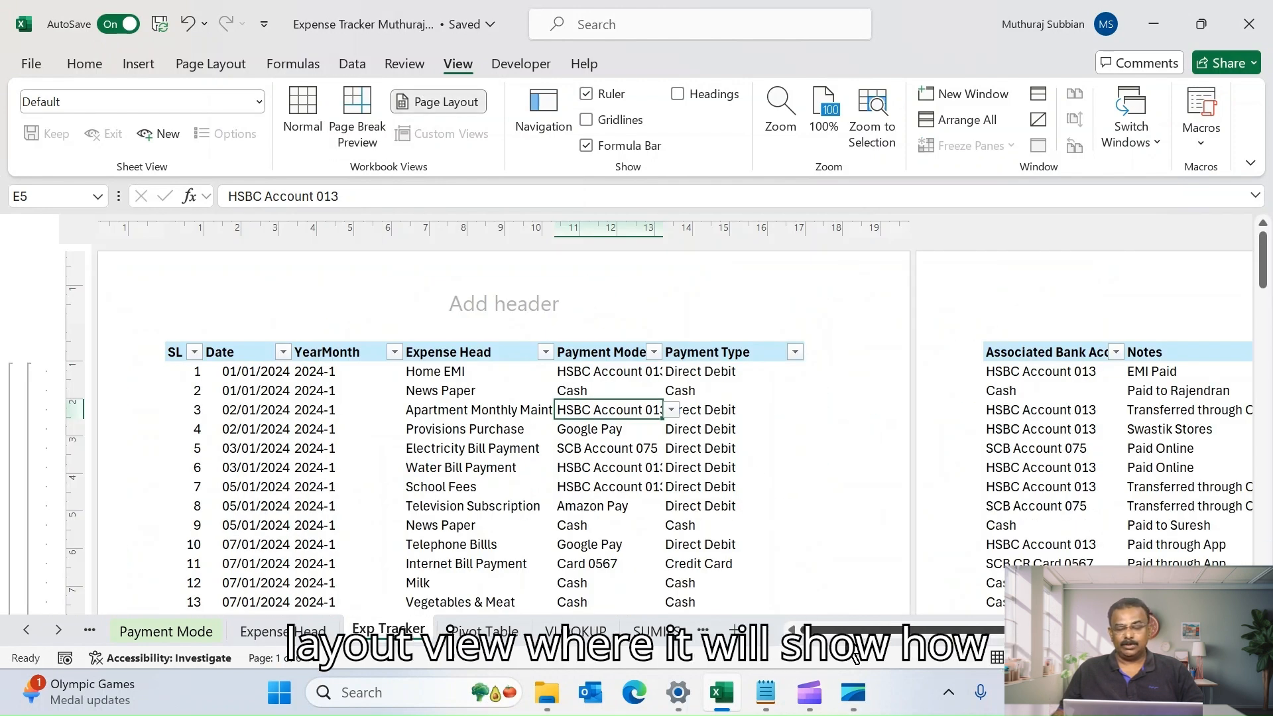
scroll(606, 475, right, 3)
scroll(606, 474, left, 3)
scroll(606, 475, down, 4)
scroll(606, 475, down, 10)
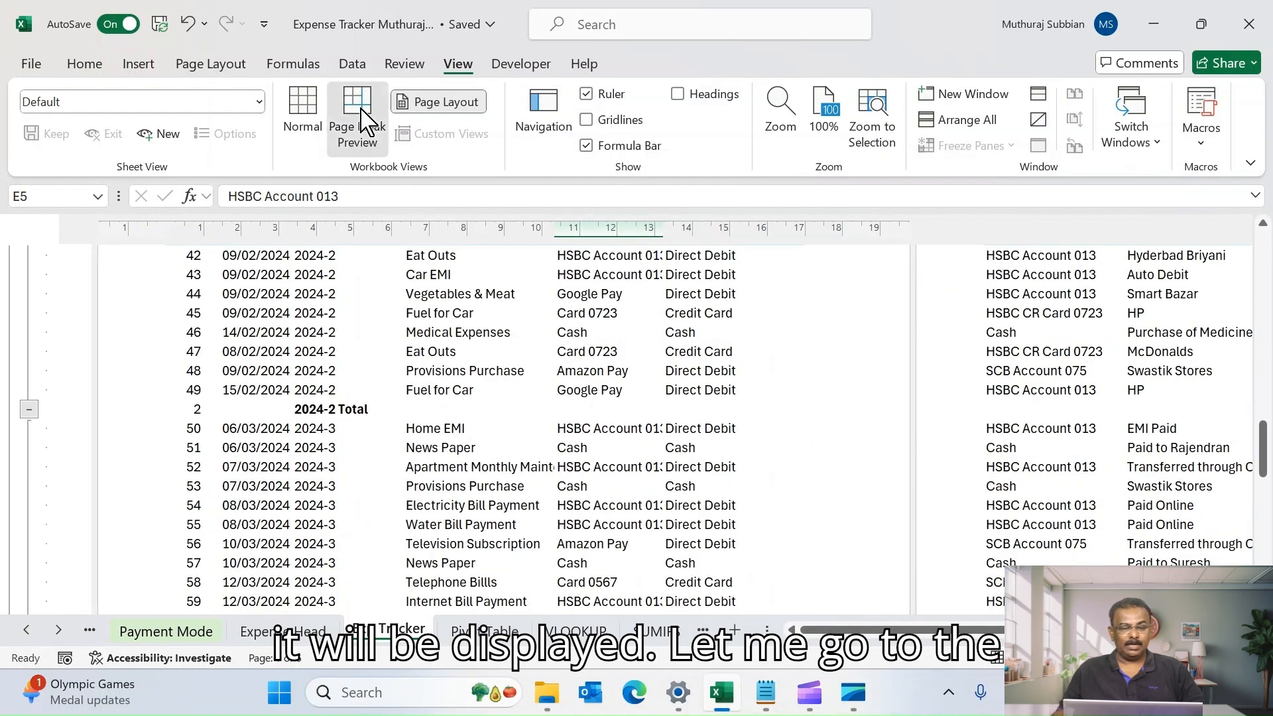
click(361, 119)
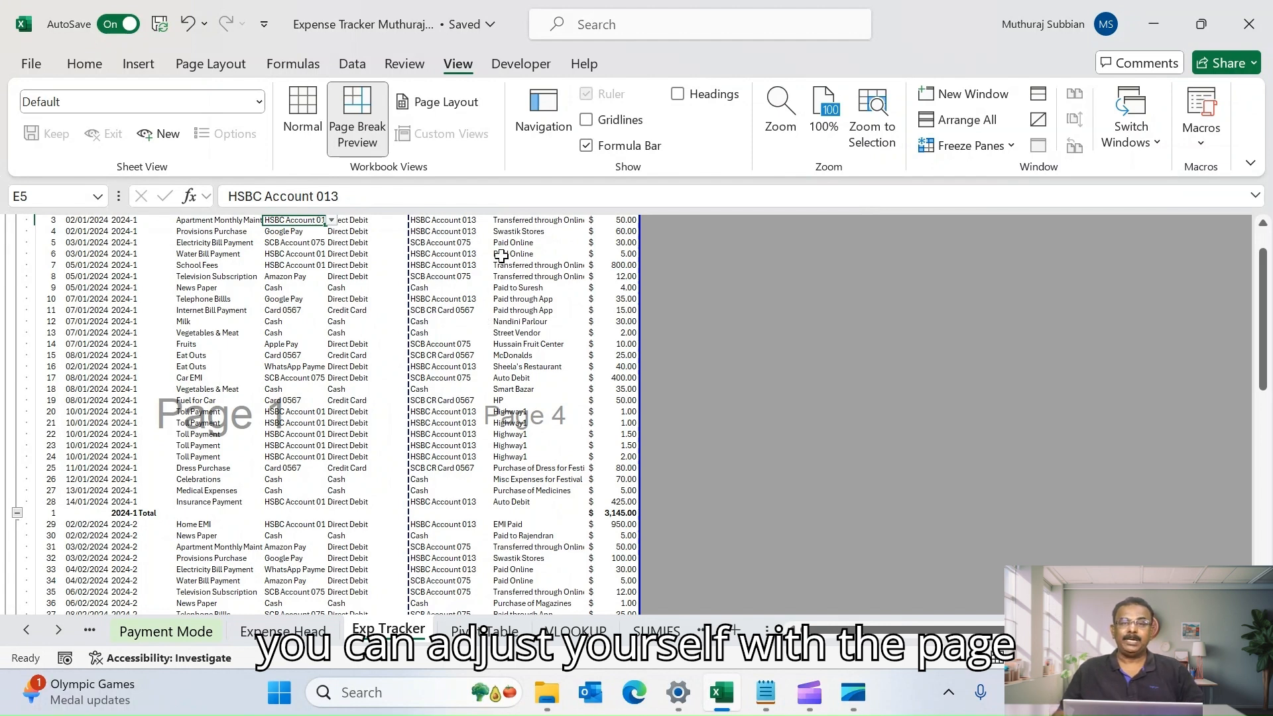
Step: Set the sheet's page orientation to Landscape
click(211, 64)
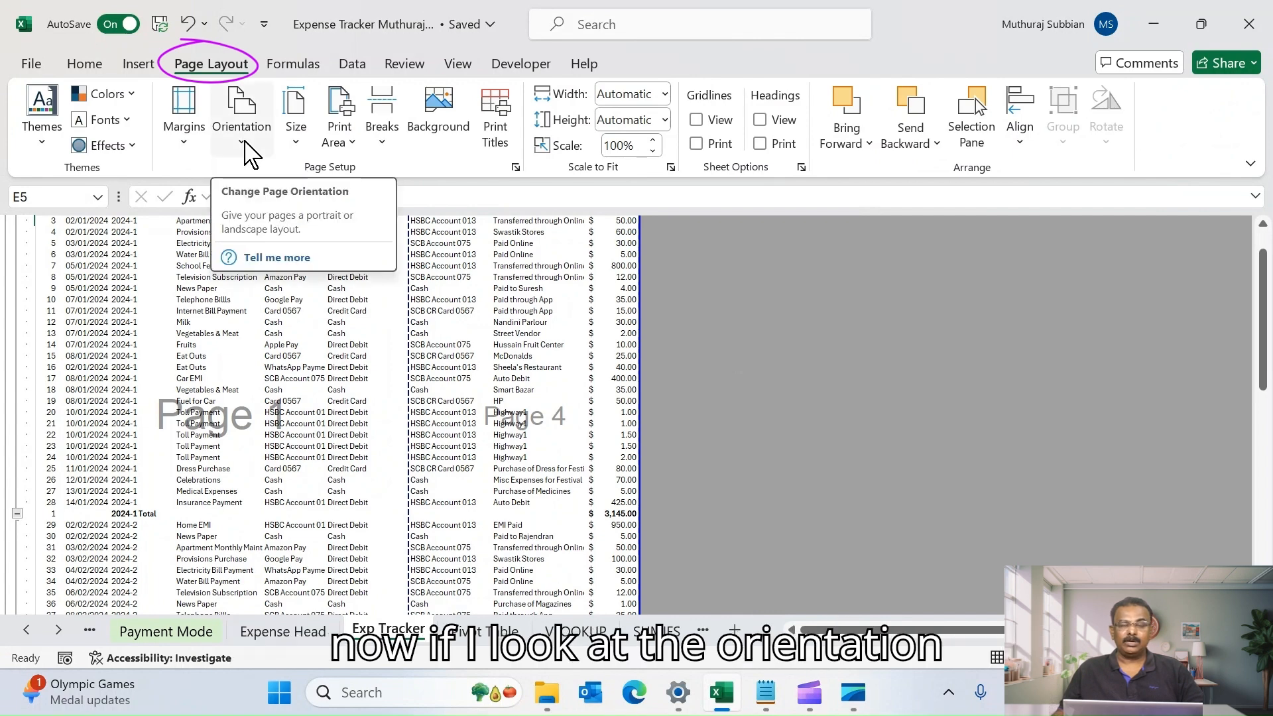
click(245, 151)
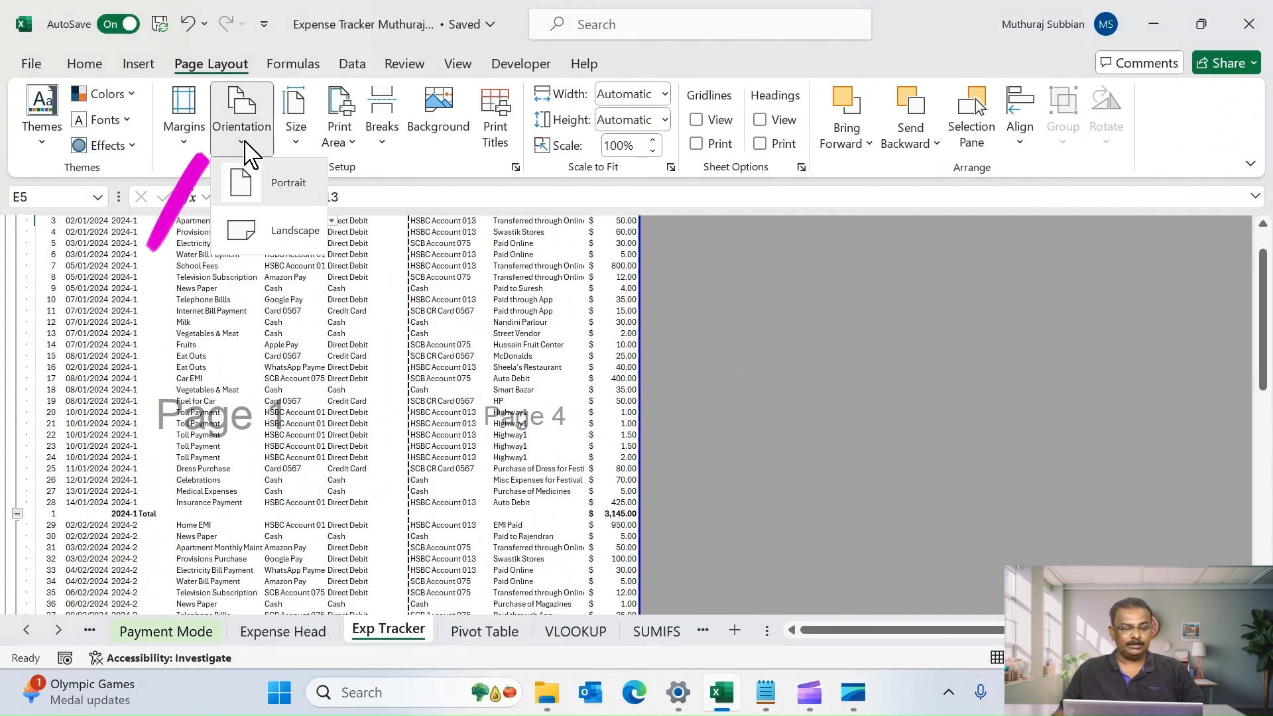
click(289, 244)
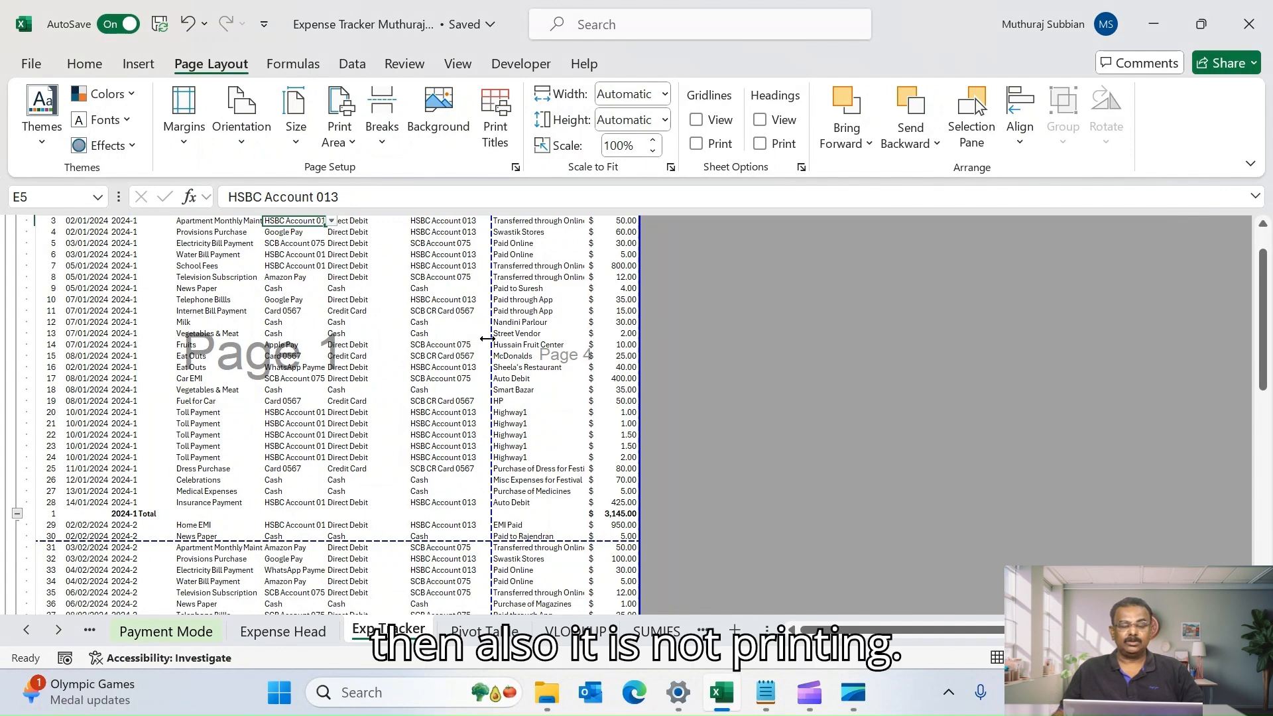
Step: Move the vertical page break before the Notes column to the outer edge of the Amount column
scroll(487, 339, up, 2)
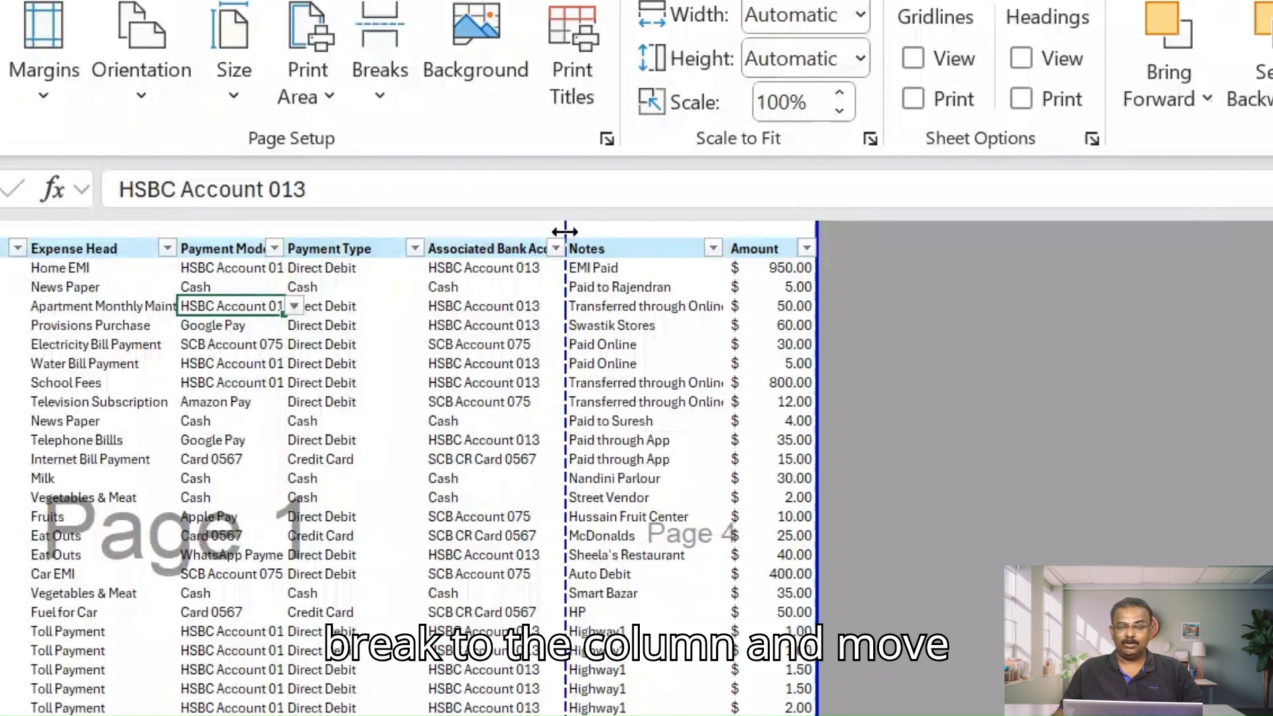
drag(564, 232, 817, 241)
scroll(565, 457, down, 4)
scroll(565, 457, up, 4)
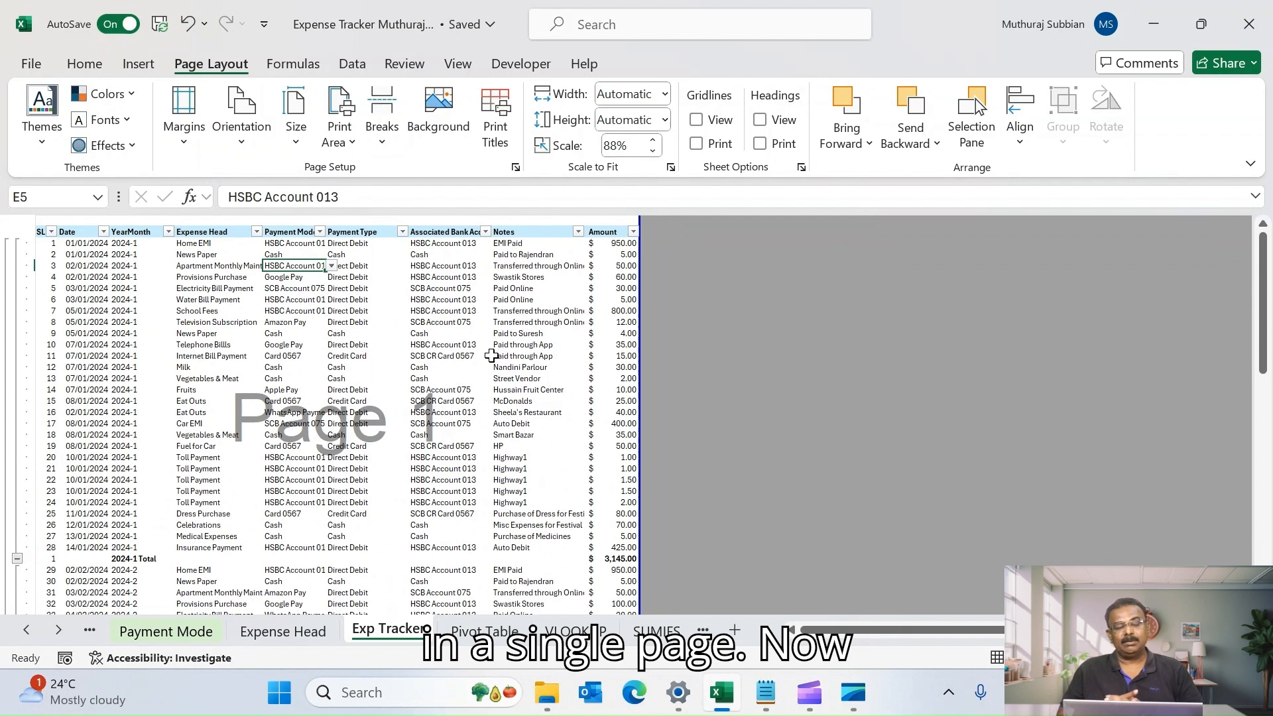
Step: Check the landscape printout with all columns on one page in the print preview, and return to the worksheet
click(31, 64)
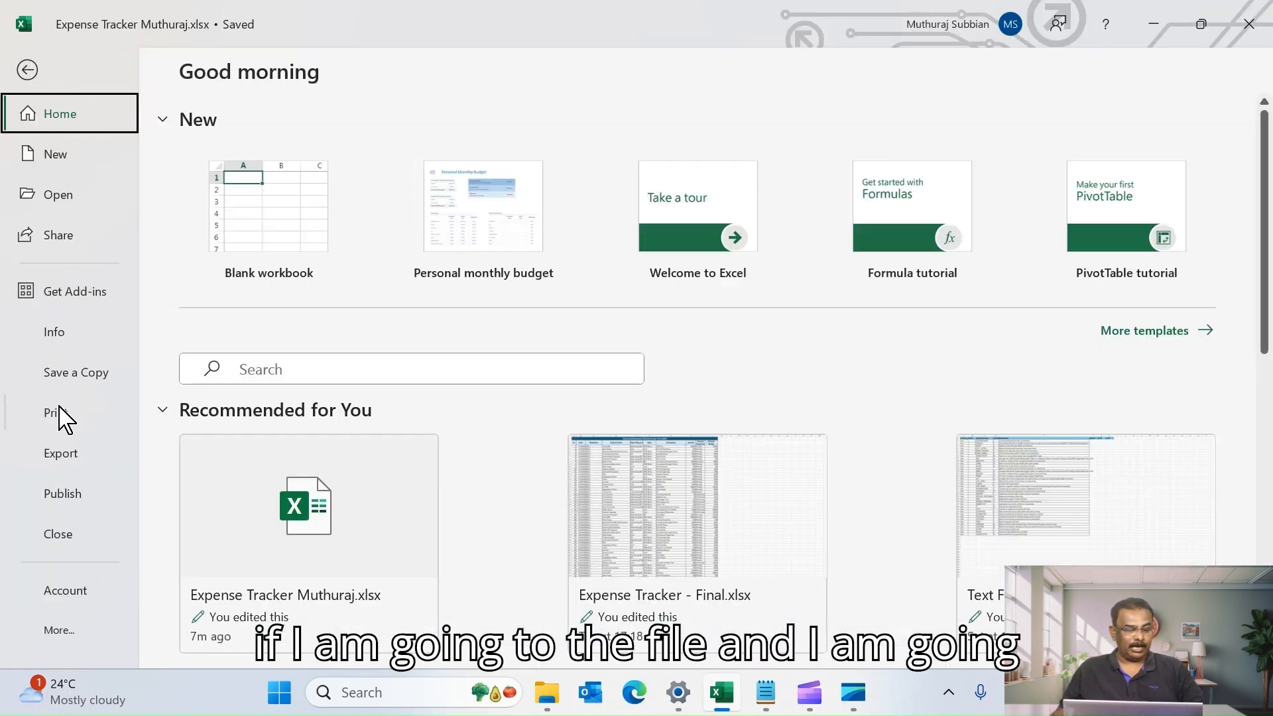
click(59, 416)
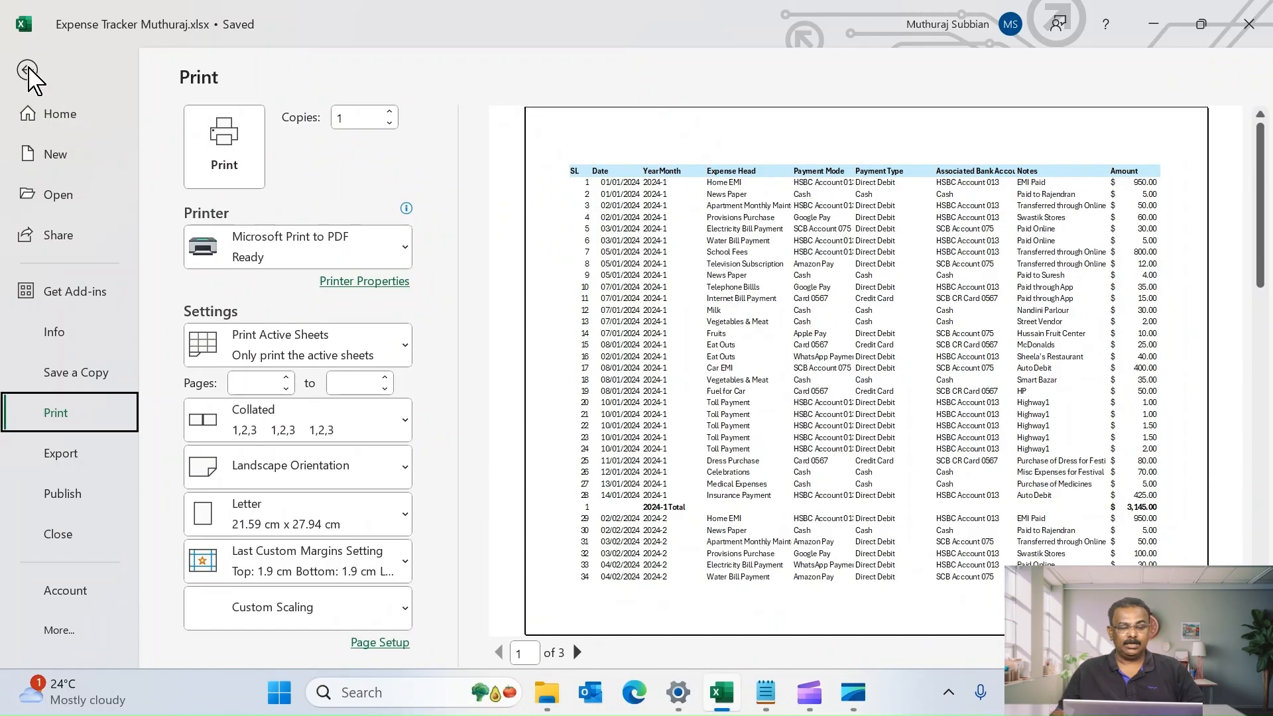
click(28, 70)
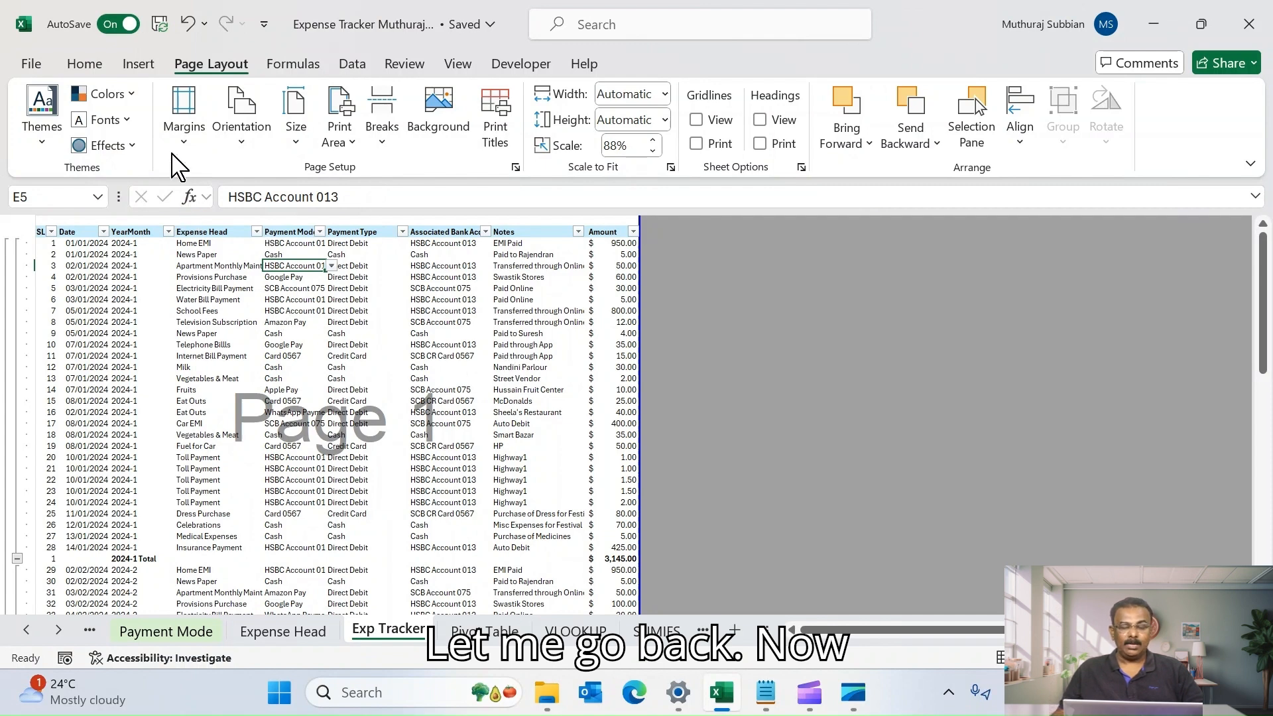
Step: Check the landscape page in the print preview, and set the sheet's margins to Narrow
click(30, 63)
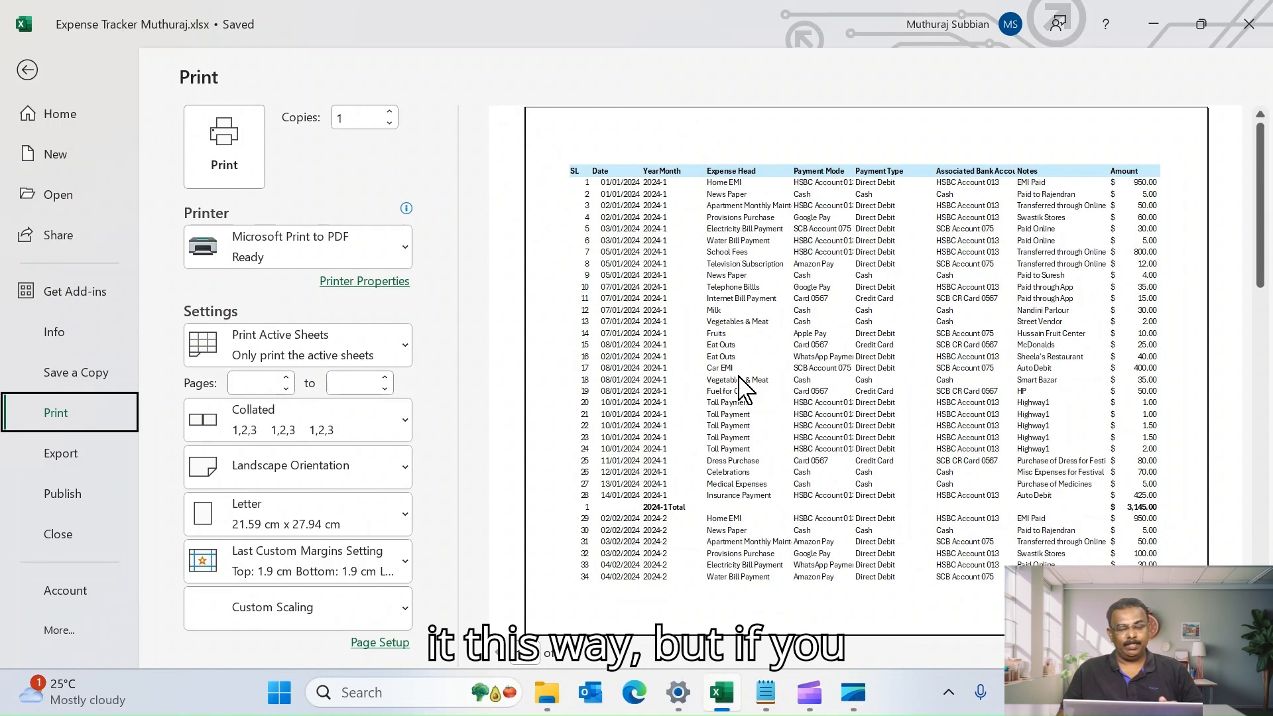
click(31, 77)
click(187, 151)
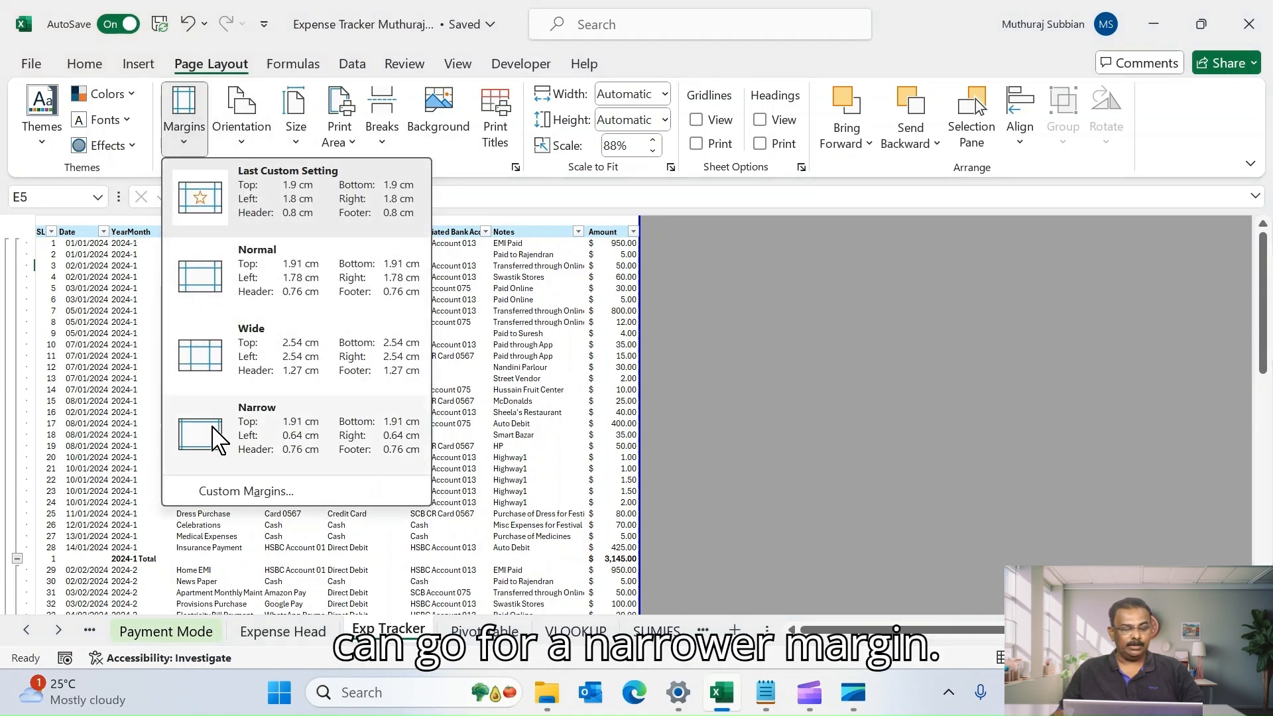
click(209, 430)
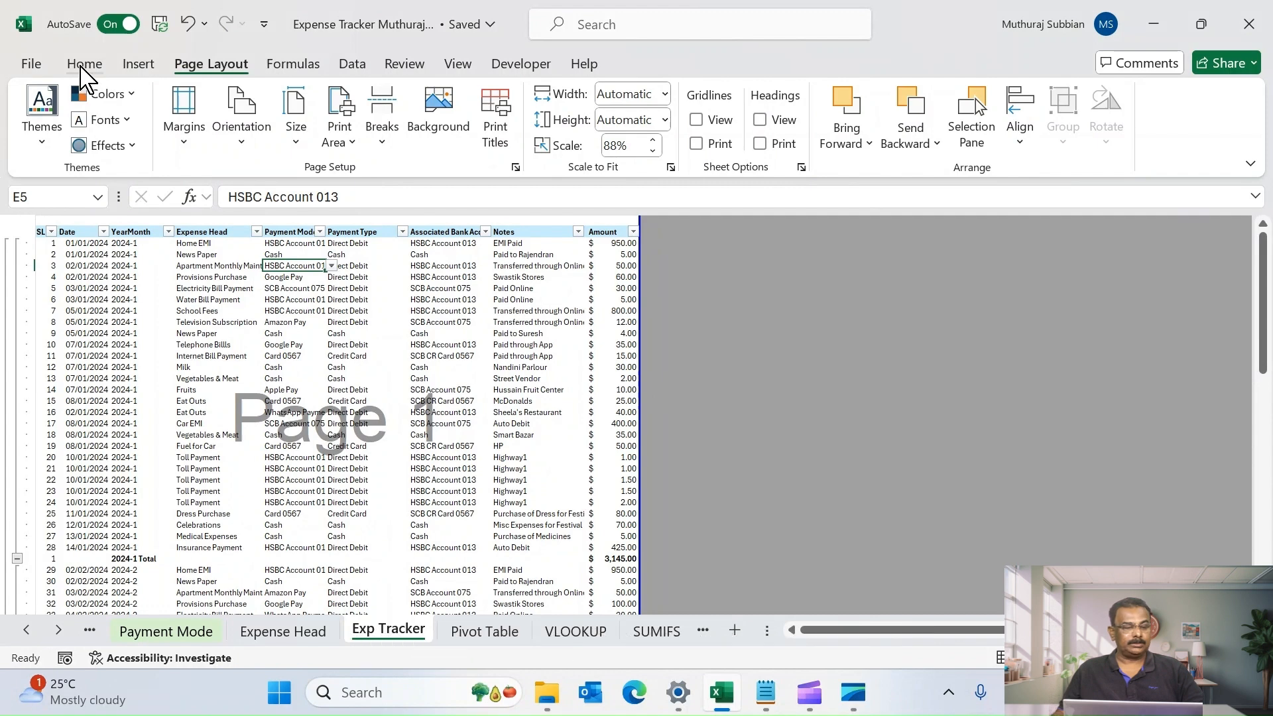
Step: Examine the side spacing of the printout with Narrow margins in the print preview, and return to the worksheet
click(85, 63)
click(31, 63)
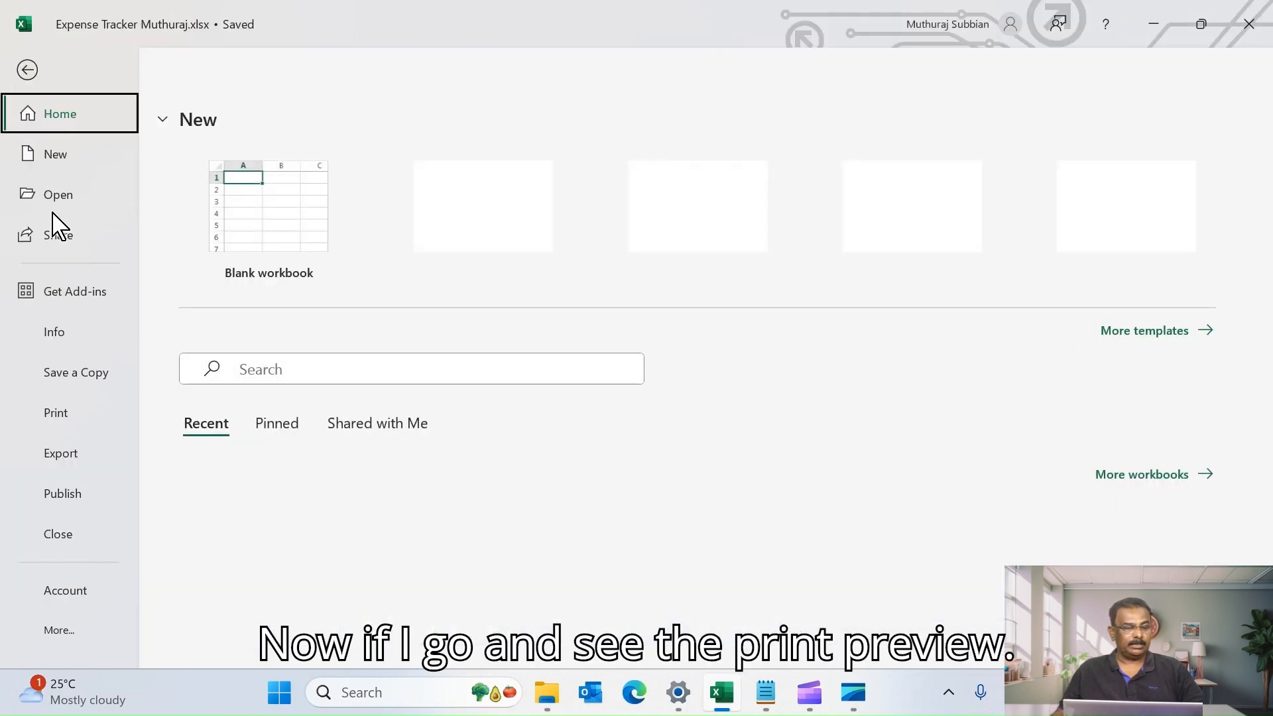
click(113, 409)
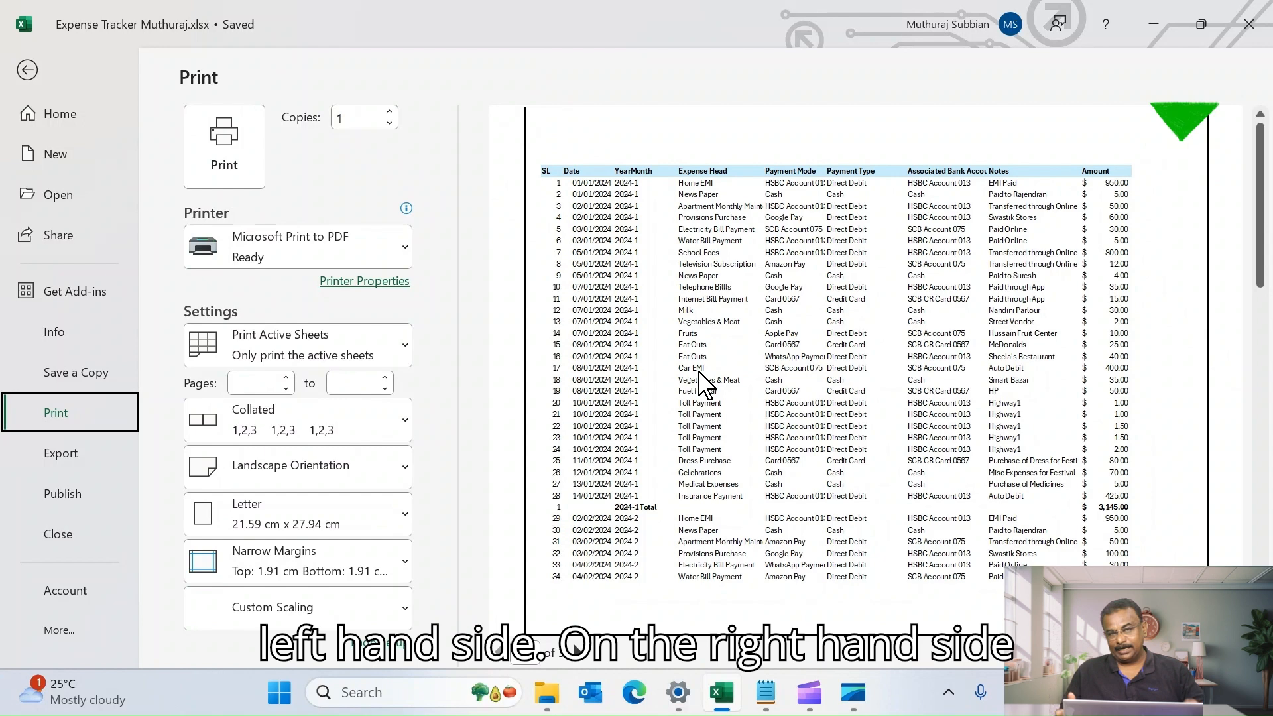
click(1080, 201)
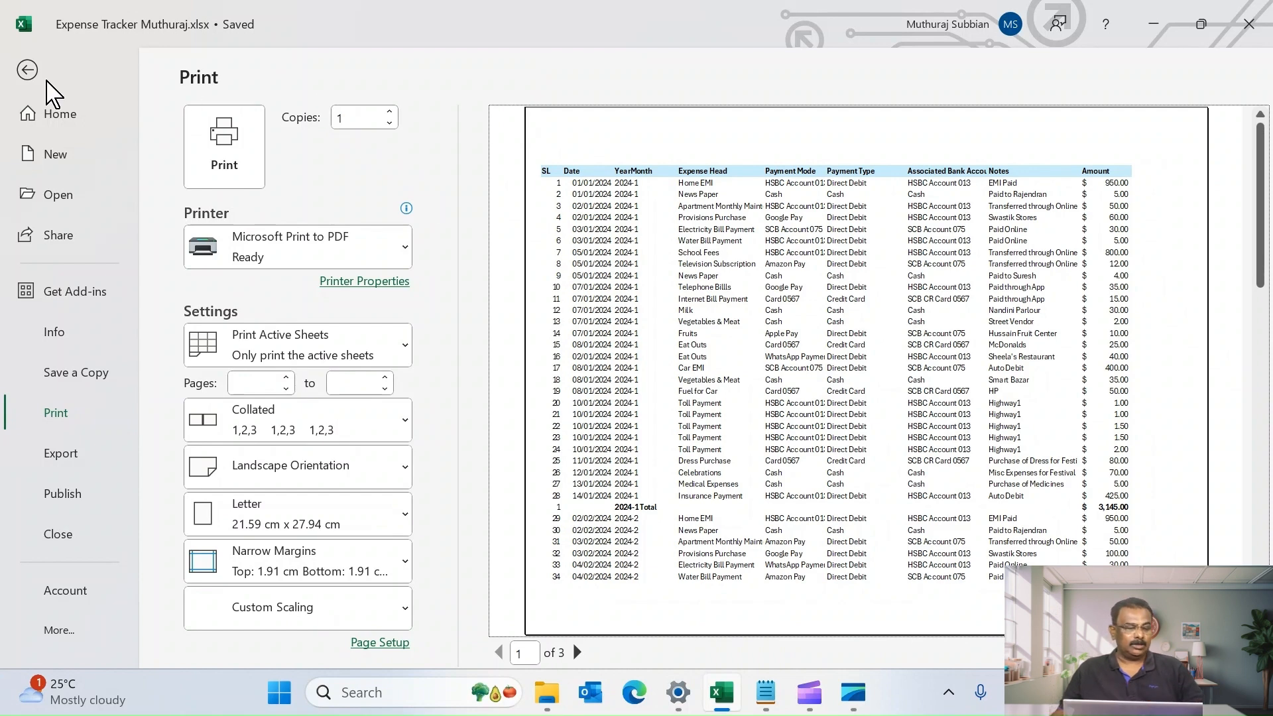
click(14, 71)
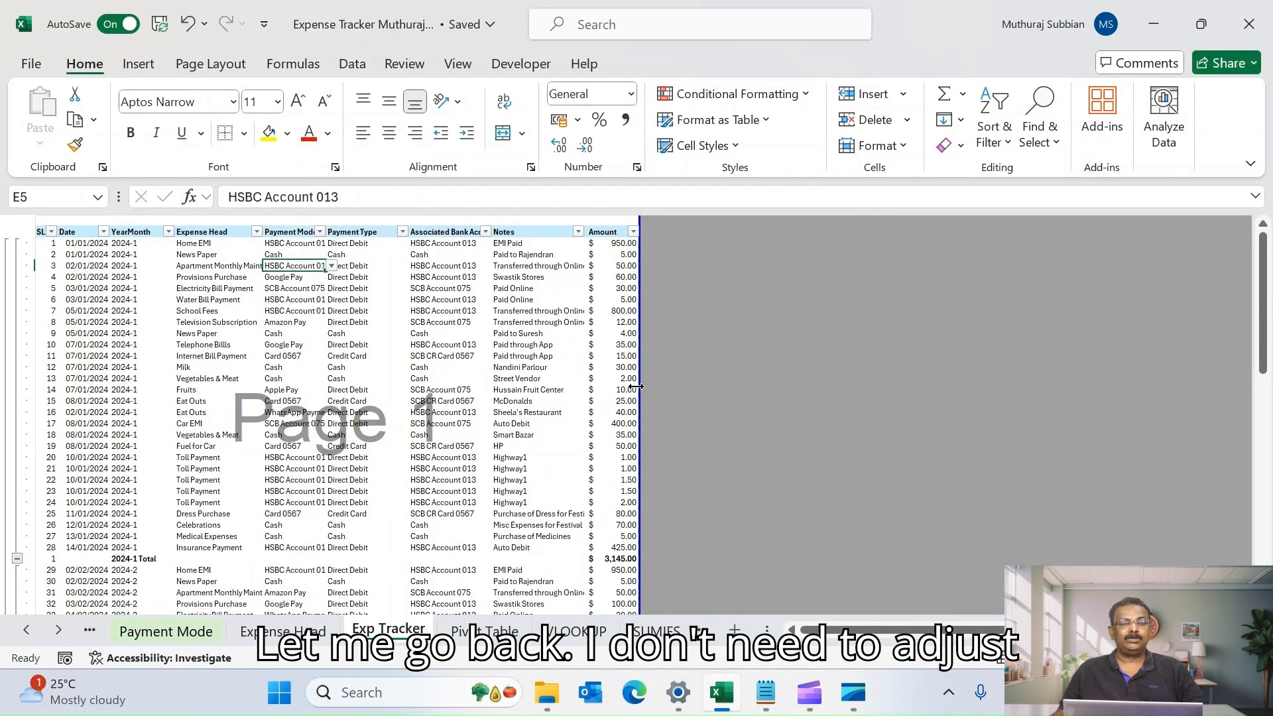
Step: Set the Exp Tracker sheet's margins to Normal and its paper size to A4
click(219, 66)
click(184, 139)
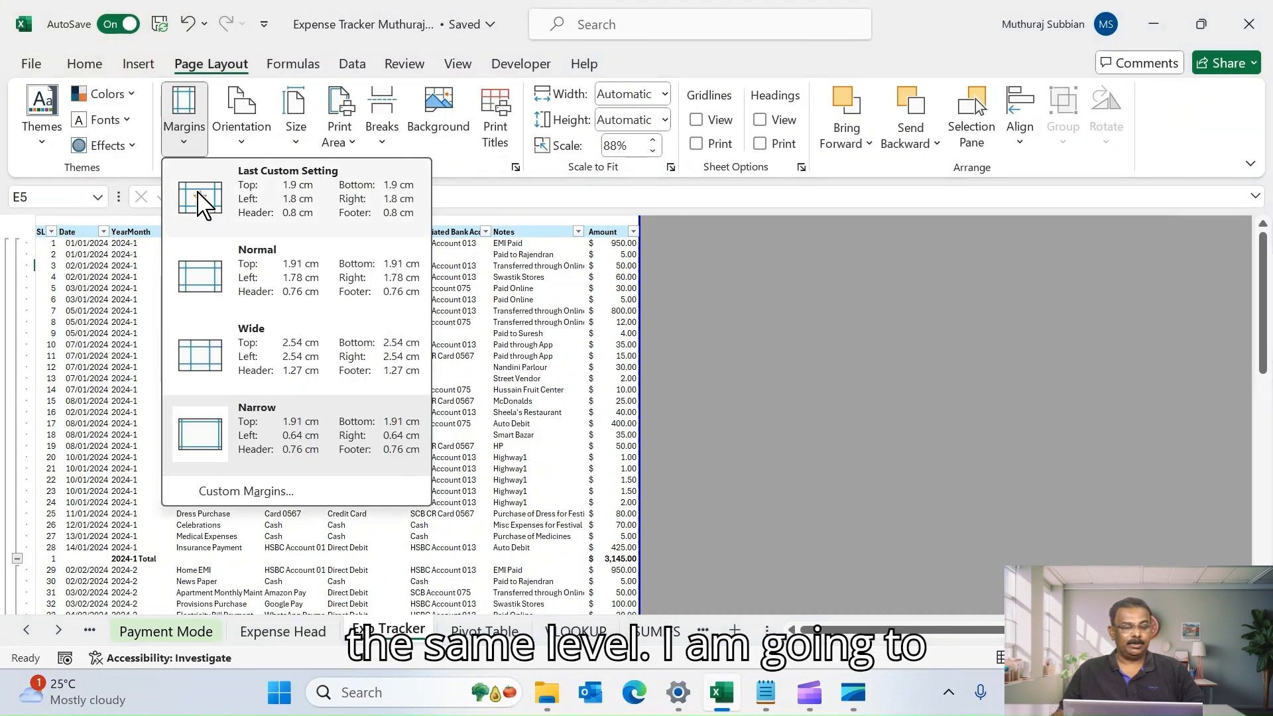
click(205, 277)
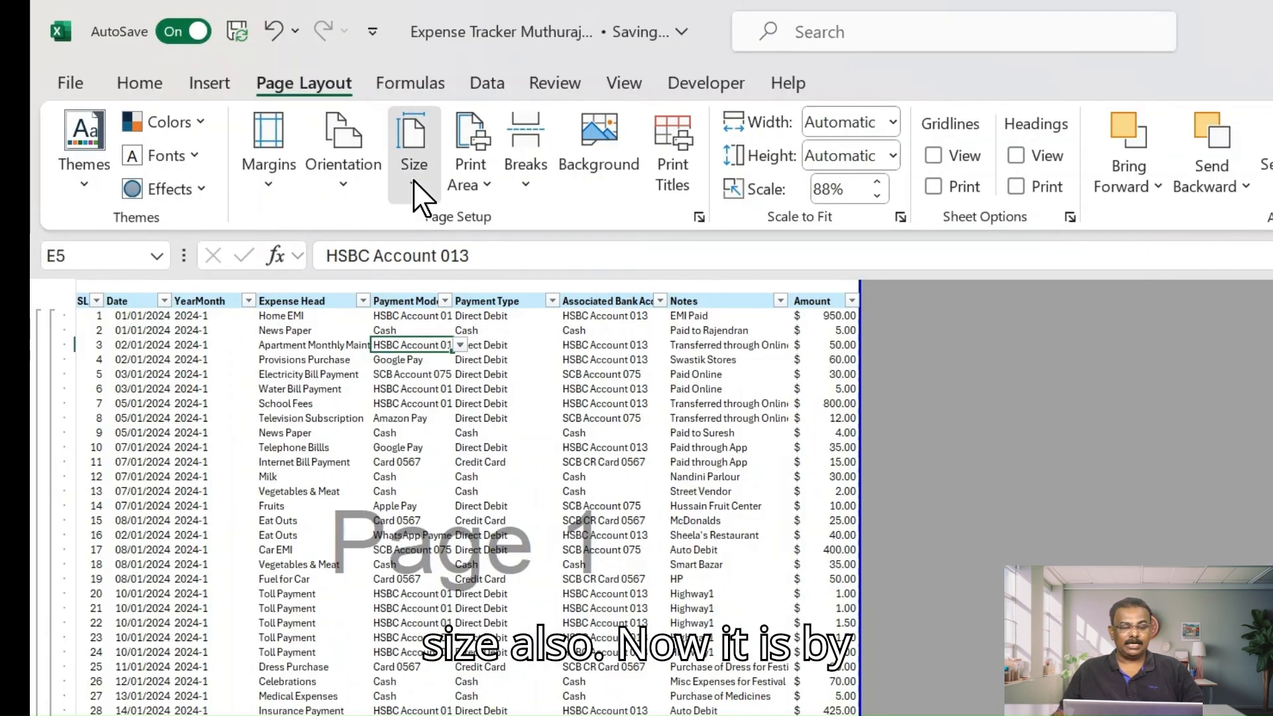
click(297, 154)
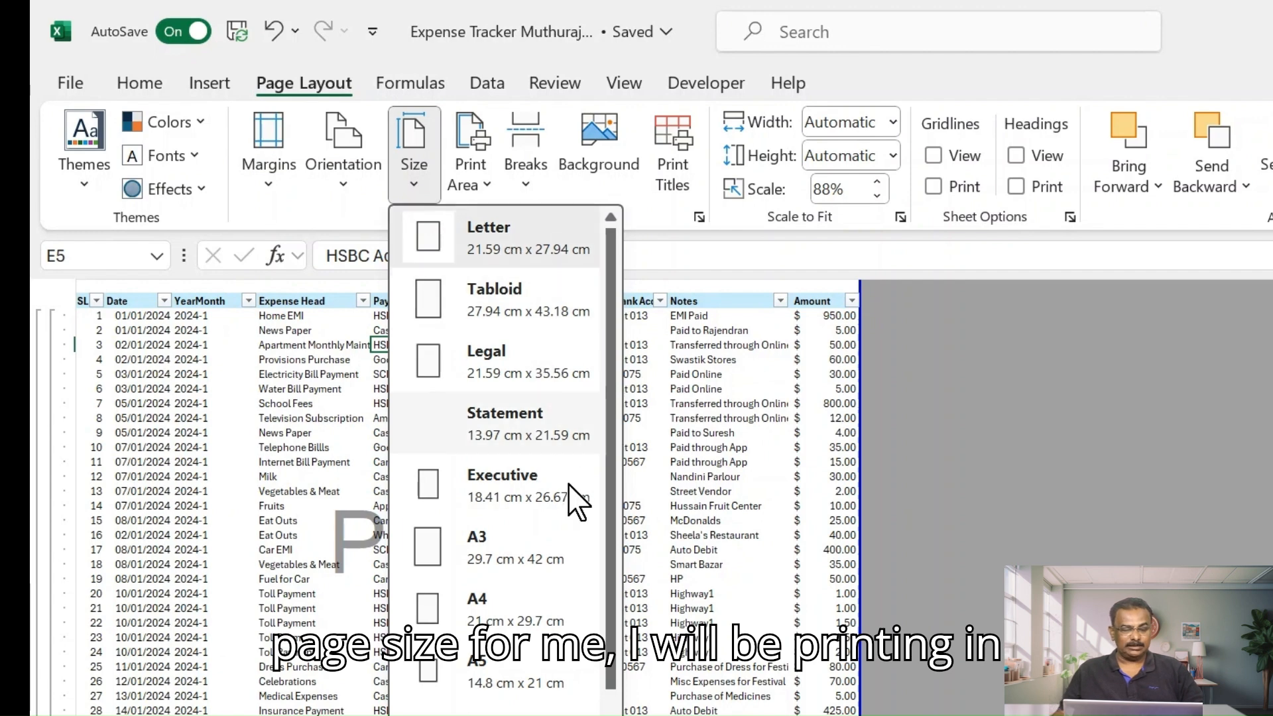
click(498, 614)
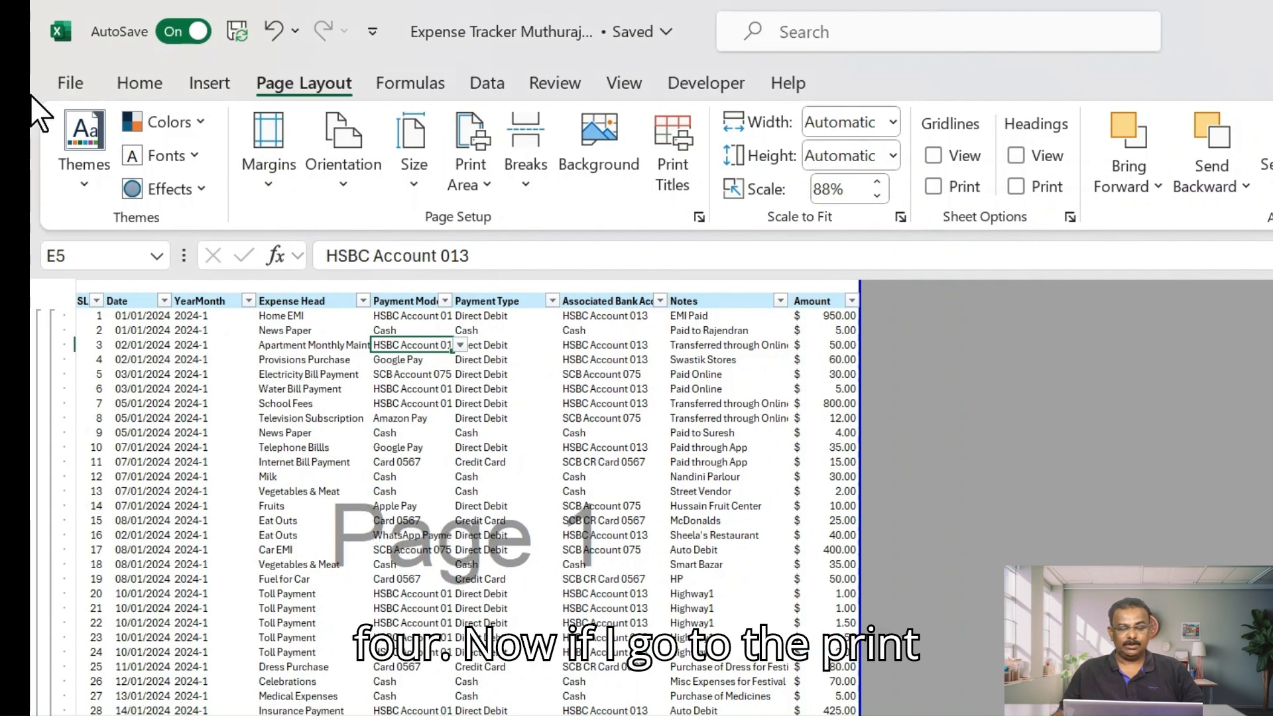
Step: Check the A4 landscape printout with Normal margins in the print preview, and return to the worksheet
click(73, 90)
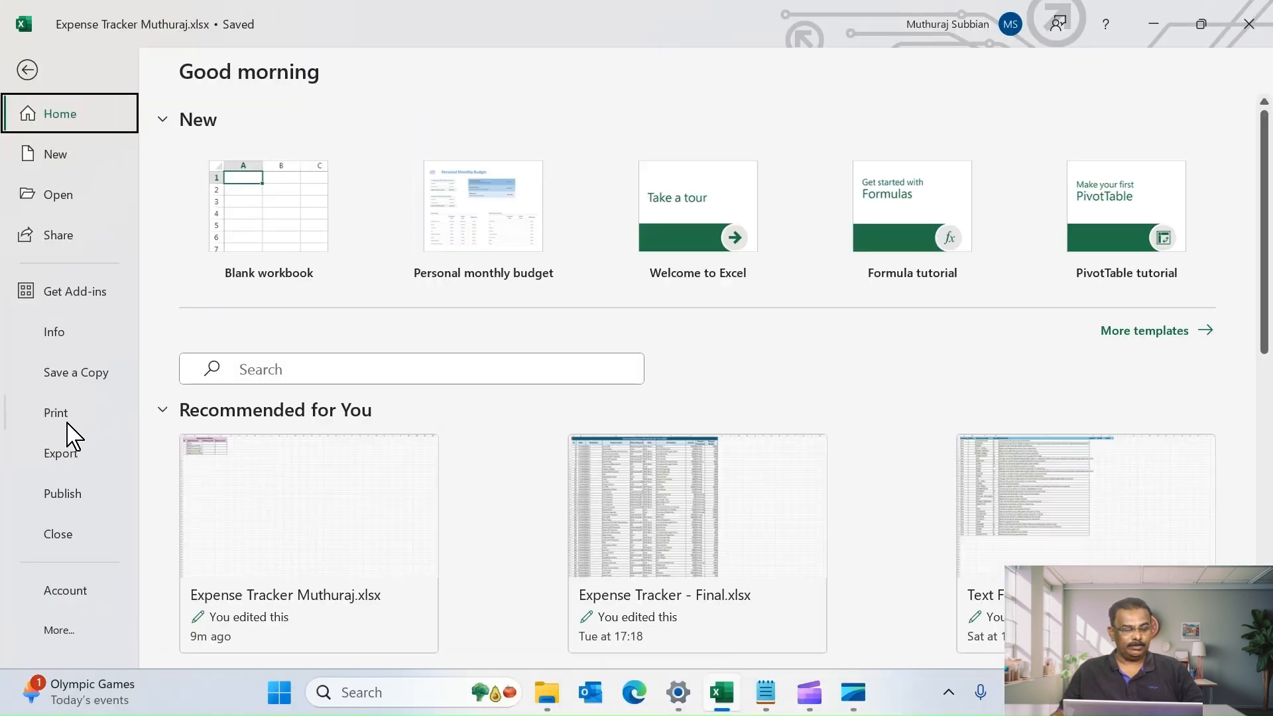
click(109, 414)
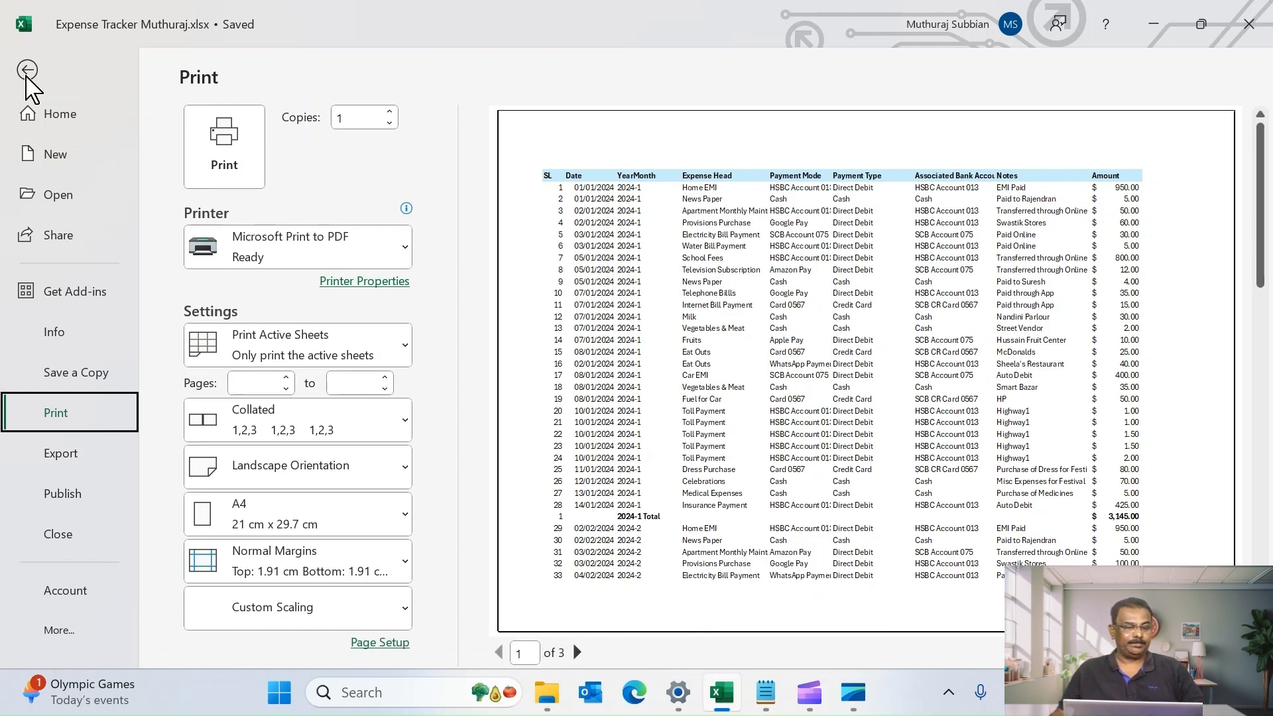
click(27, 69)
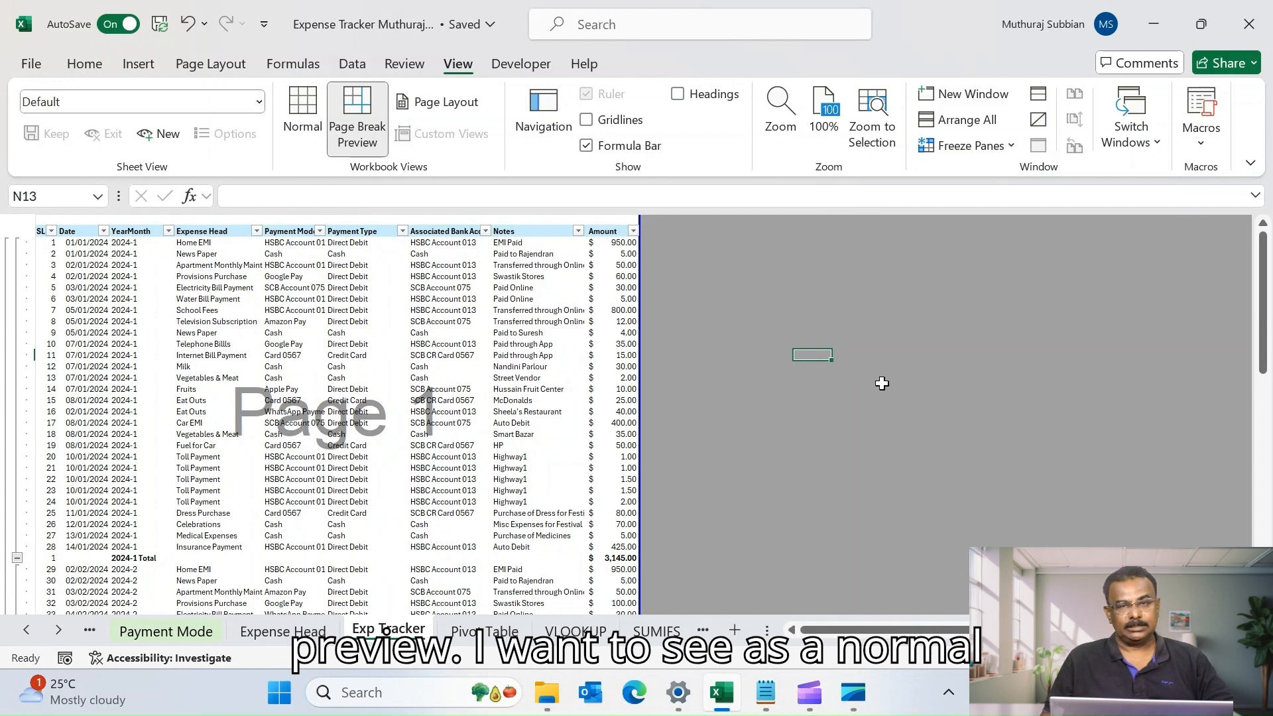
Step: Switch the Exp Tracker sheet to Normal view and examine the dashed row and column page break lines
click(311, 123)
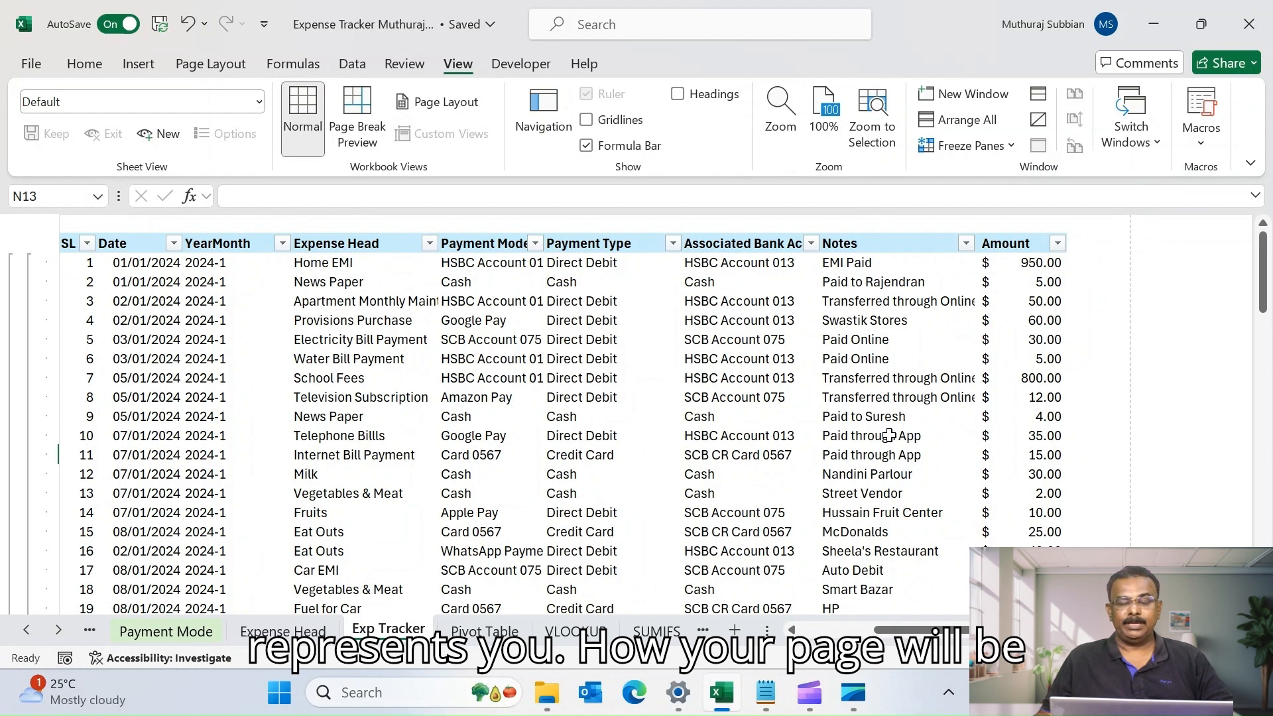
scroll(889, 435, down, 10)
scroll(889, 435, right, 2)
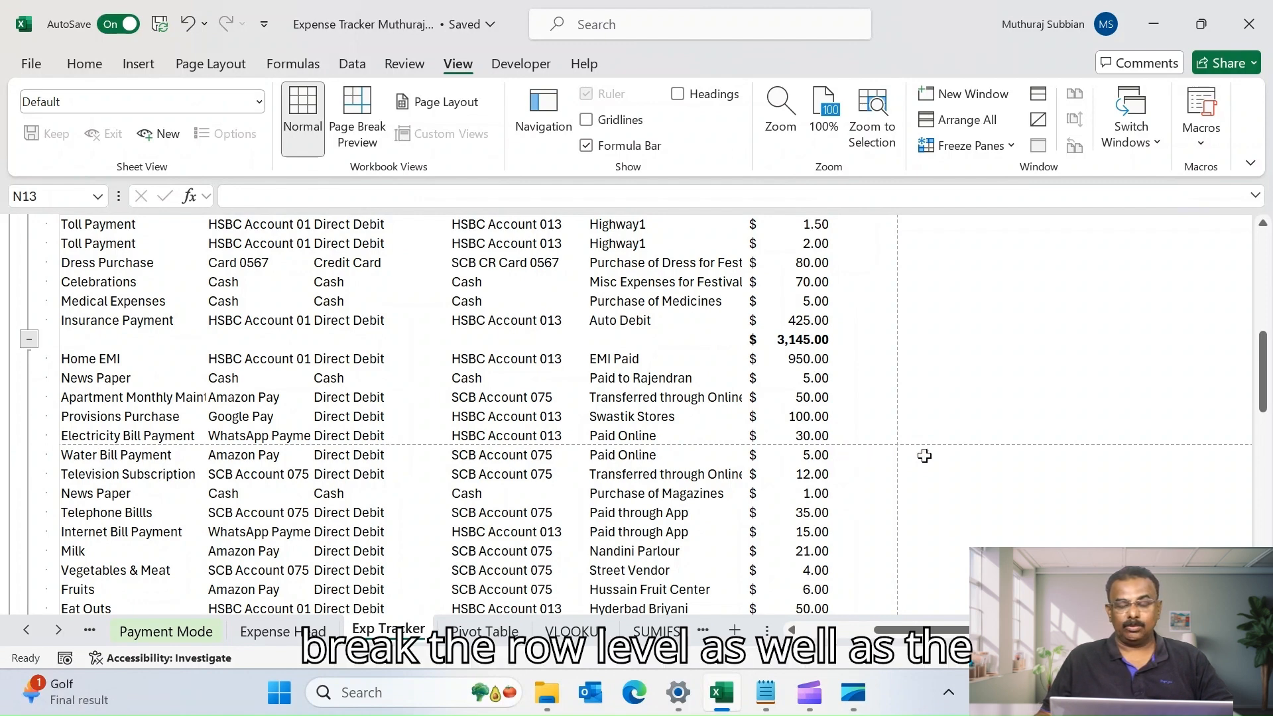
scroll(923, 455, up, 10)
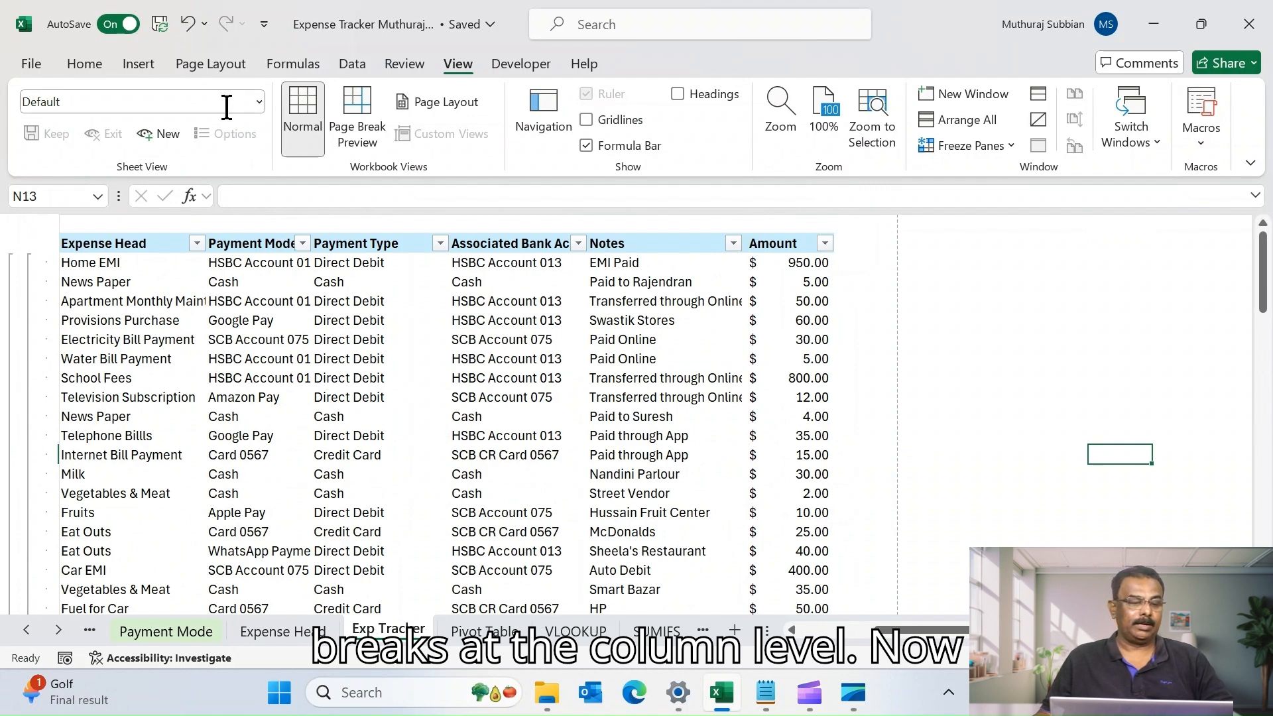
Step: Show the Expense Head sheet in Page Break Preview and set its page orientation to Landscape
click(276, 633)
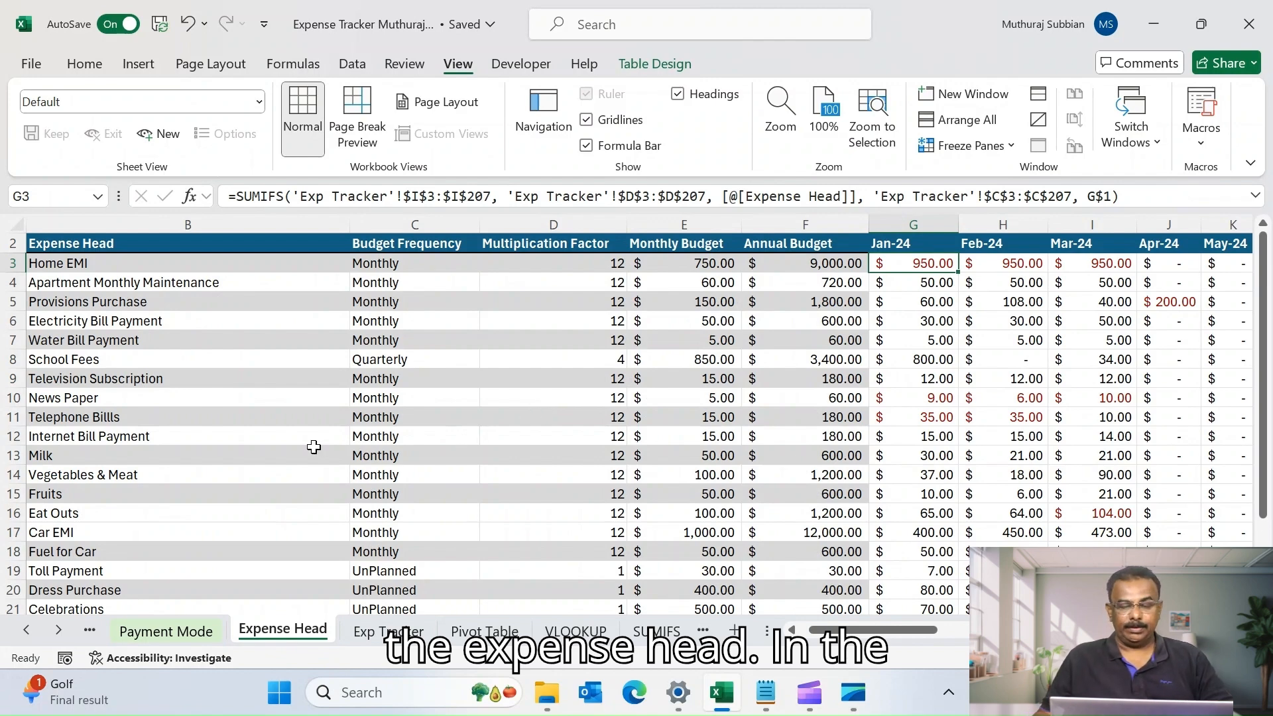
mouse_move(826, 630)
mouse_down()
mouse_move(848, 630)
mouse_move(813, 630)
mouse_up()
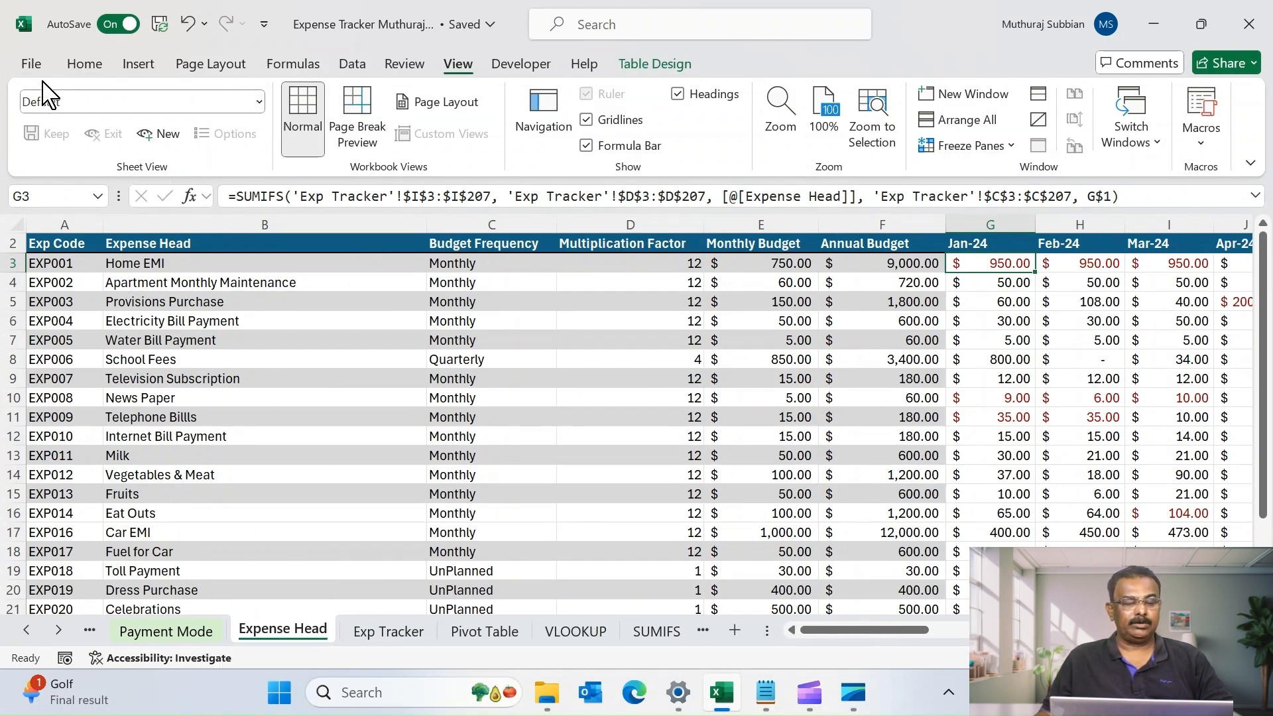
click(353, 114)
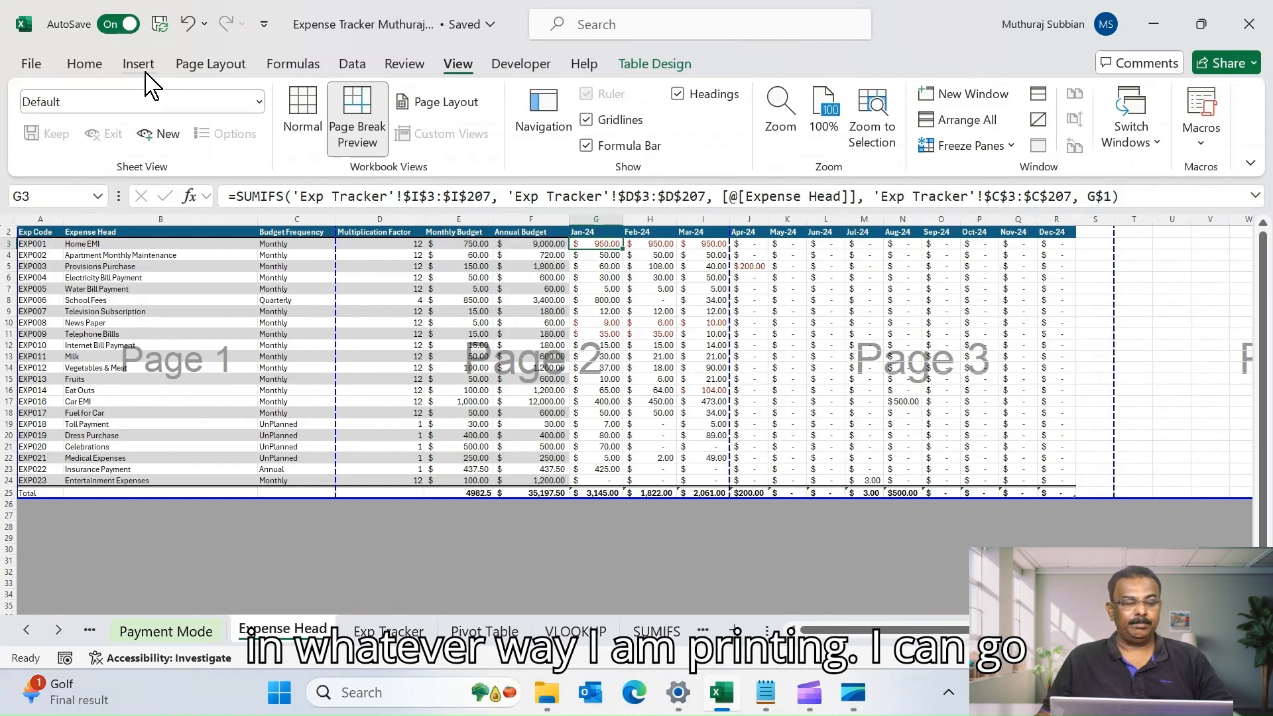
click(207, 65)
click(233, 141)
click(251, 231)
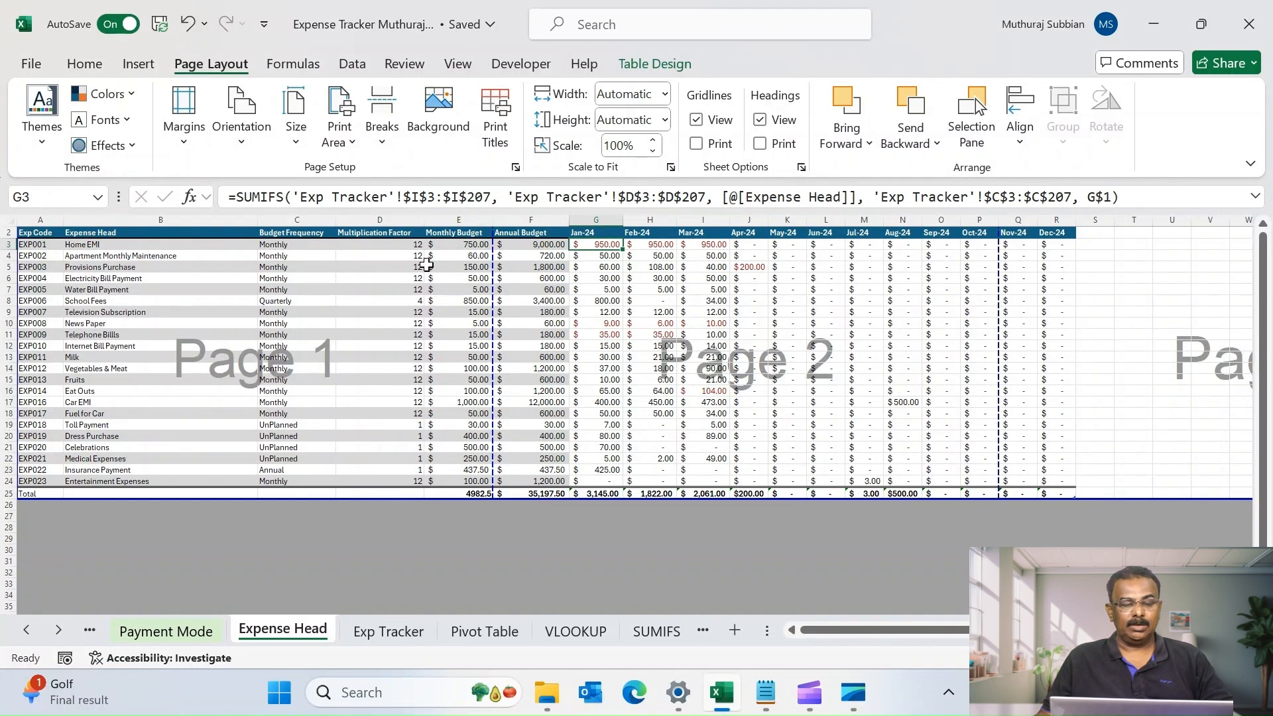
click(437, 234)
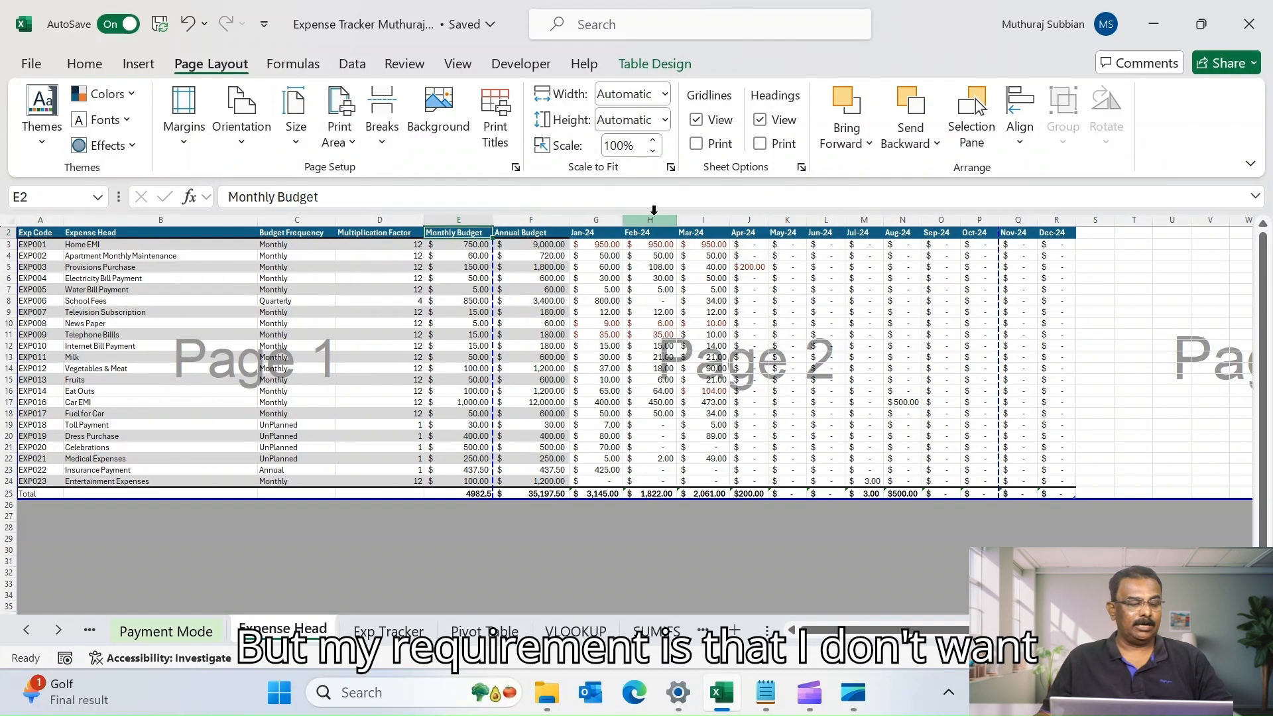
click(600, 235)
click(648, 233)
click(699, 234)
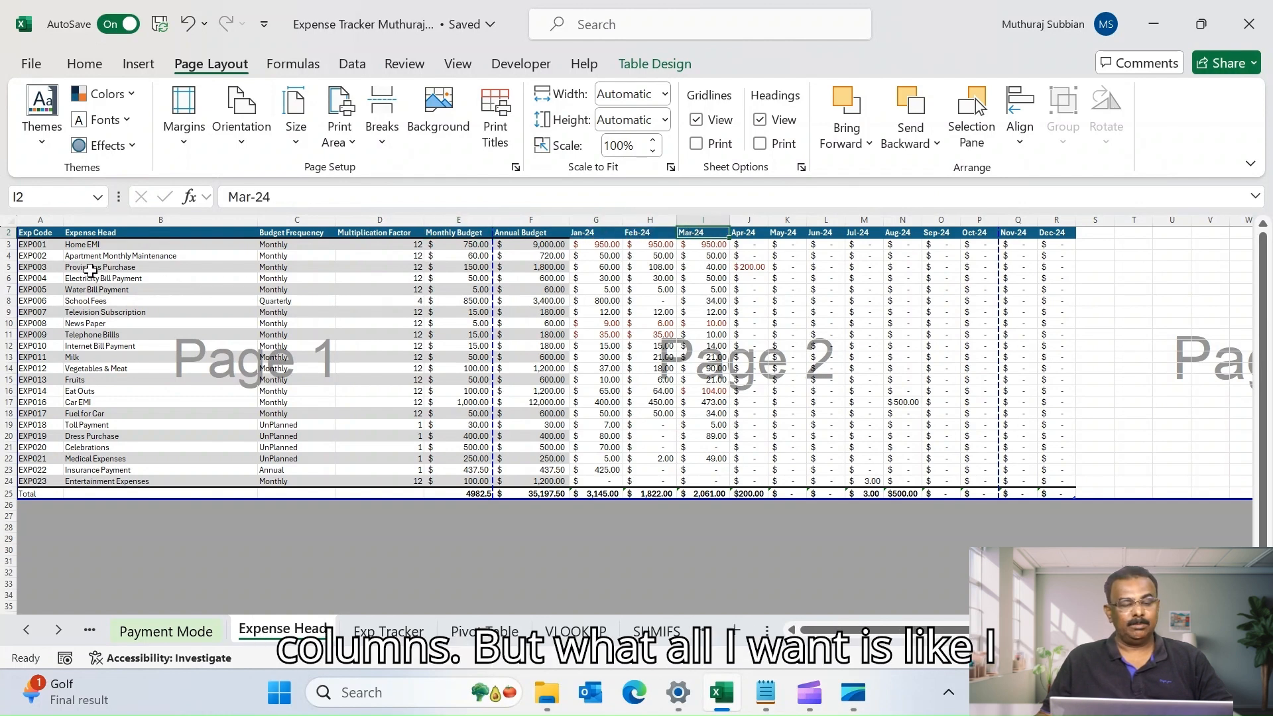
click(35, 235)
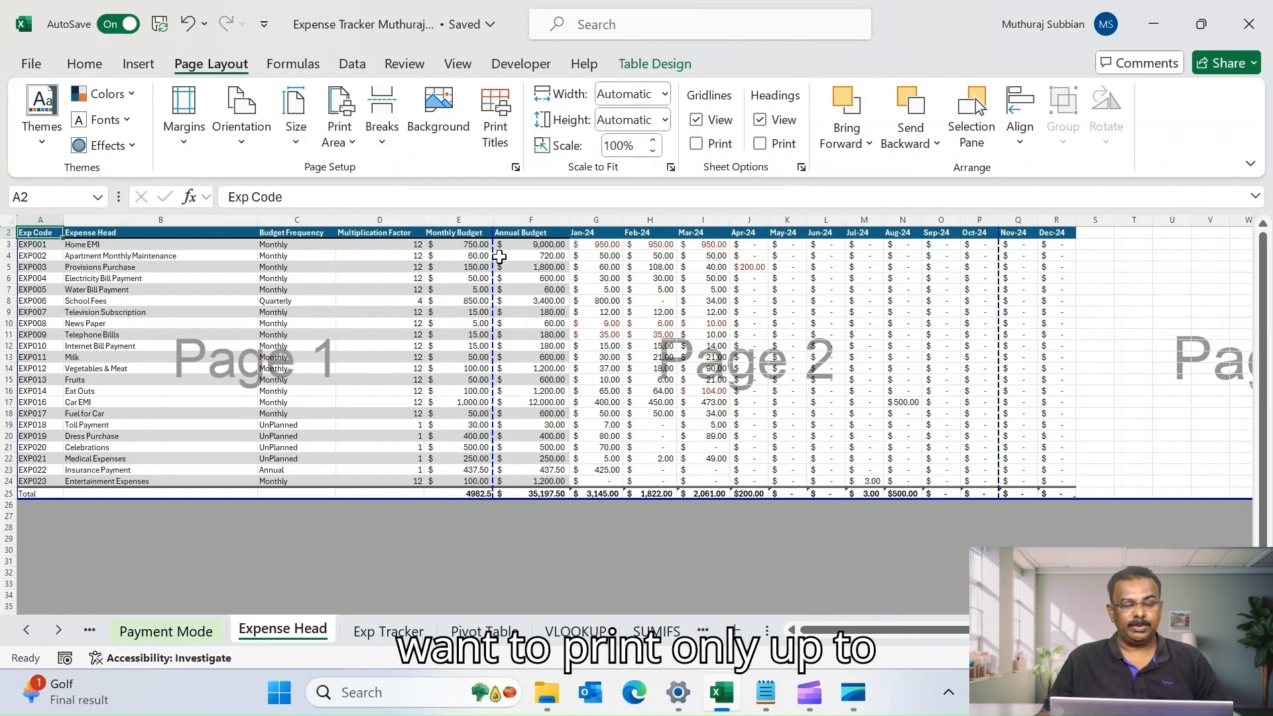
shift+click(591, 233)
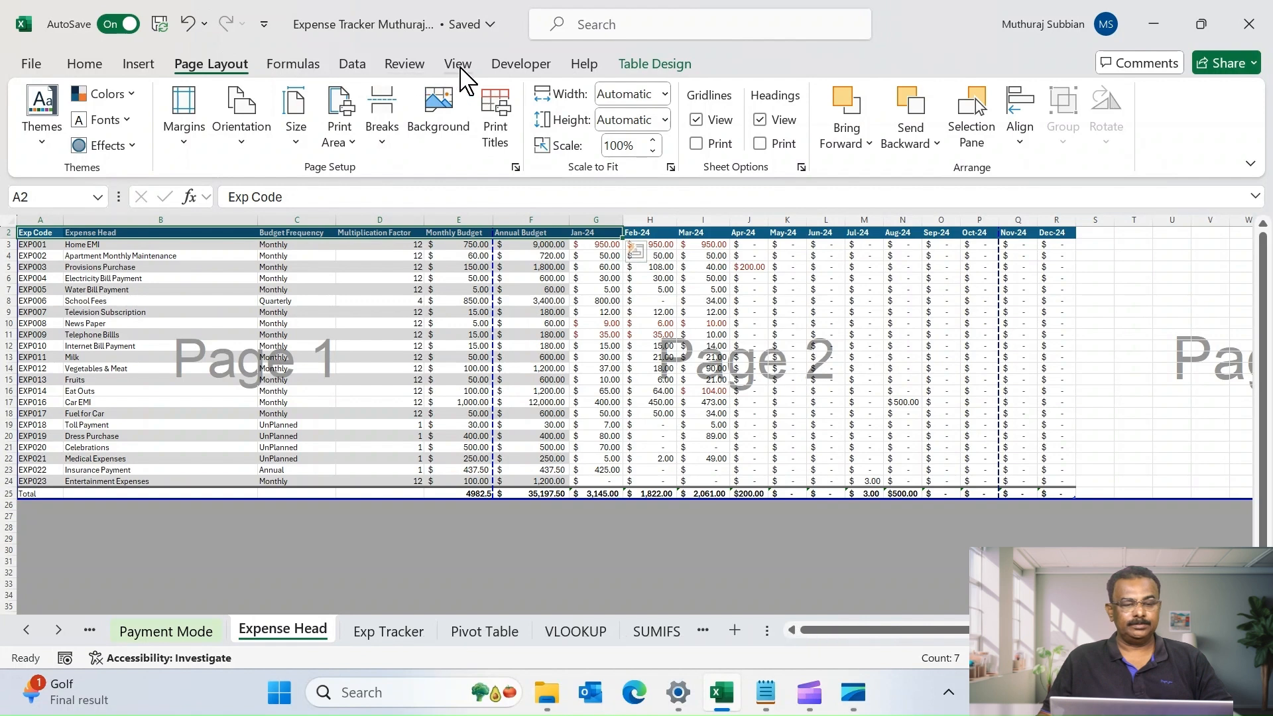
Step: Return the Expense Head sheet to Normal view and set the print area to columns Exp Code through Jan-24, including the Total row
click(458, 63)
click(304, 121)
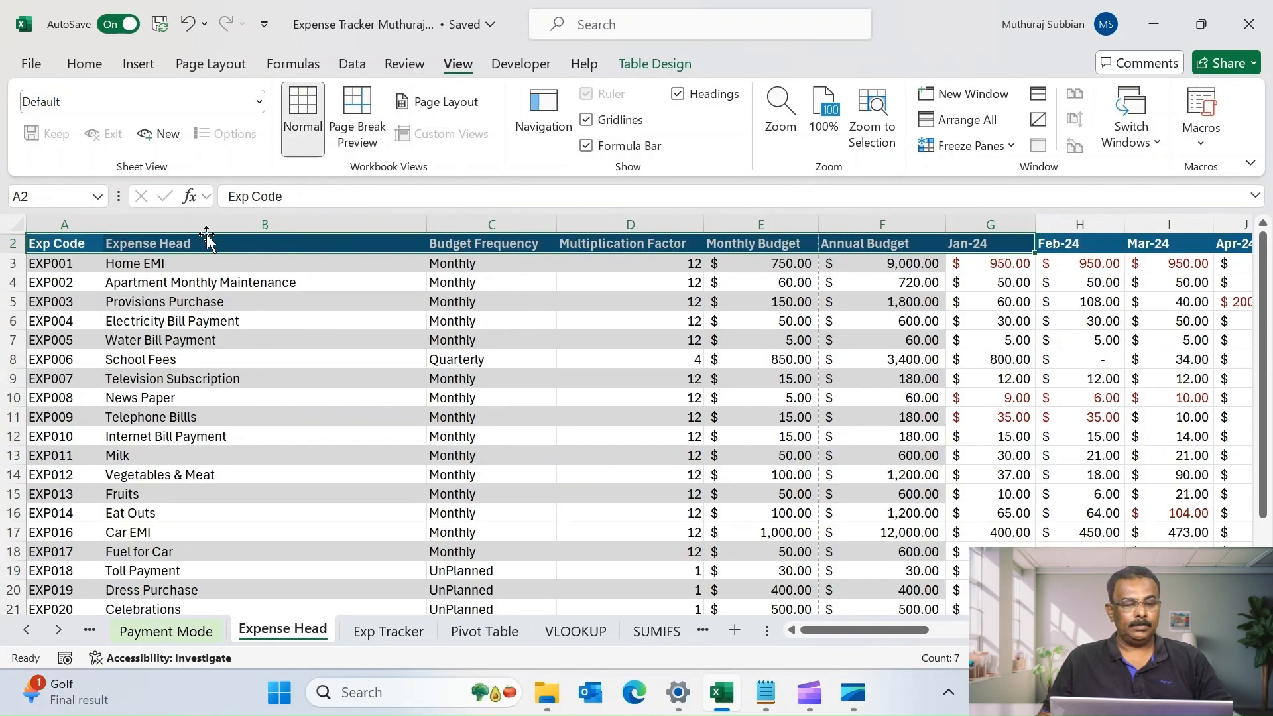
click(210, 64)
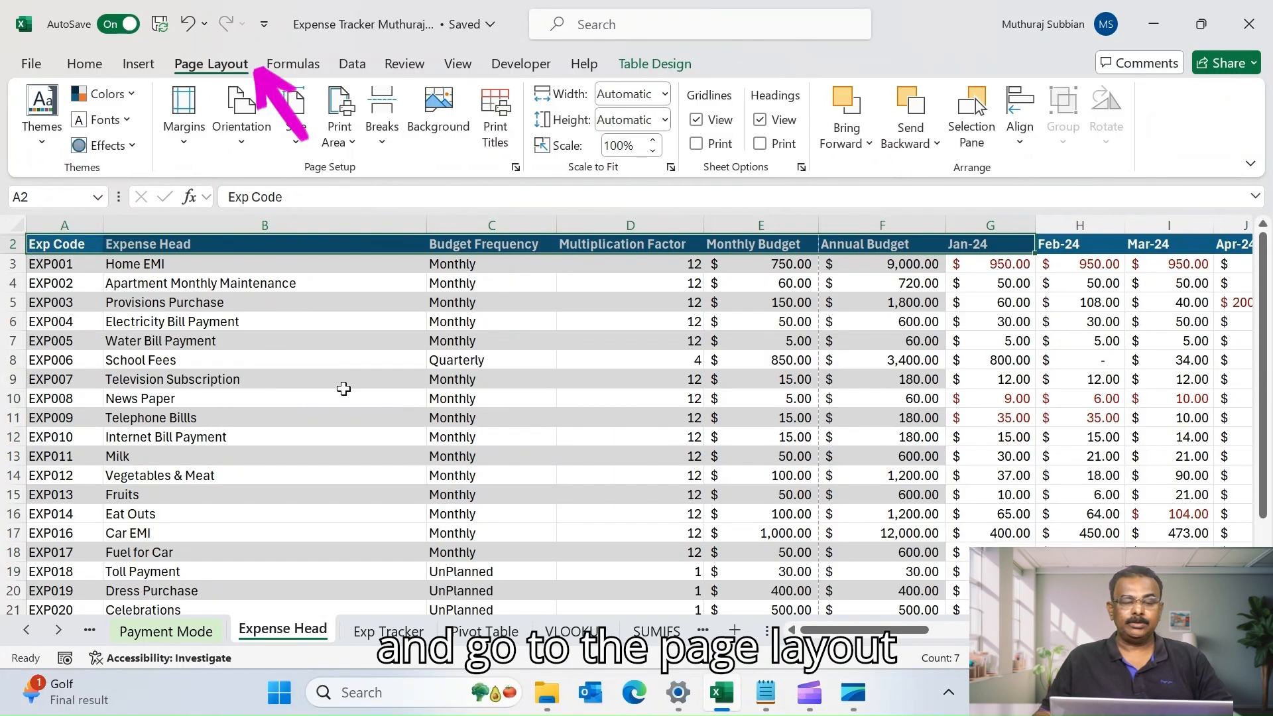
click(325, 302)
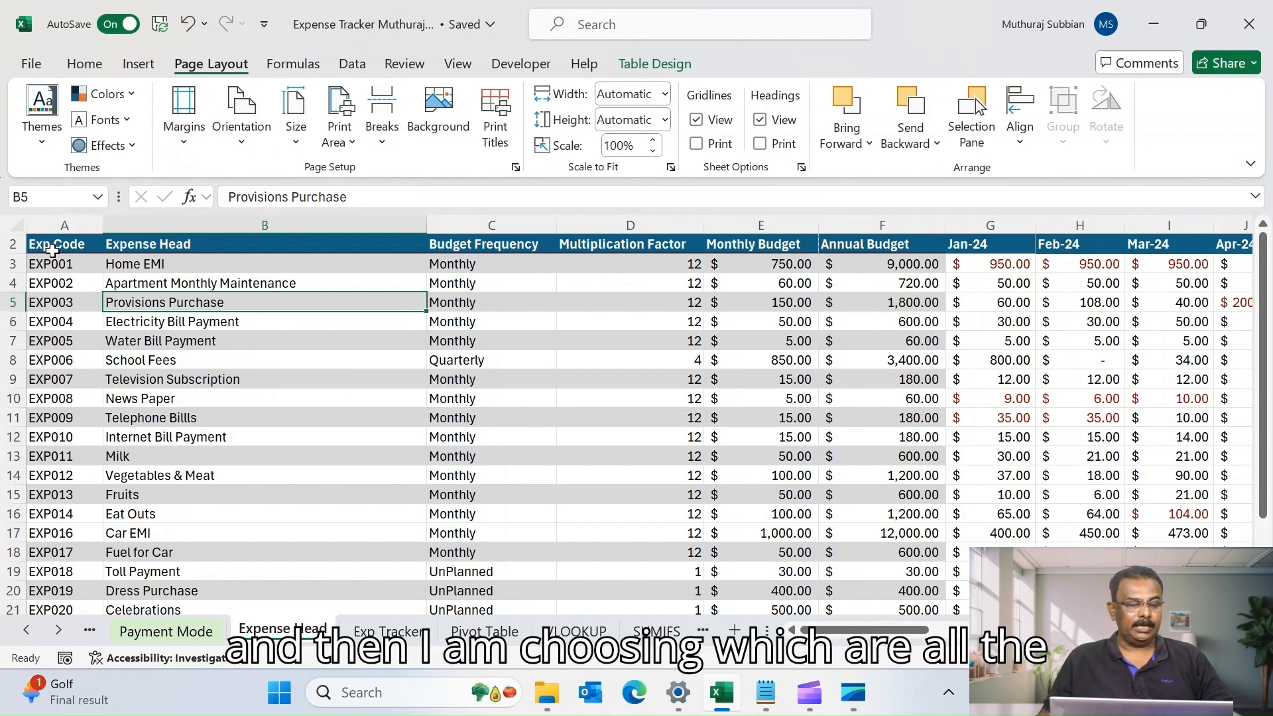
click(52, 244)
key(shift+Right)
key(shift+Right)
key(shift+Right)
key(shift+Right)
key(shift+Right)
key(shift+Right)
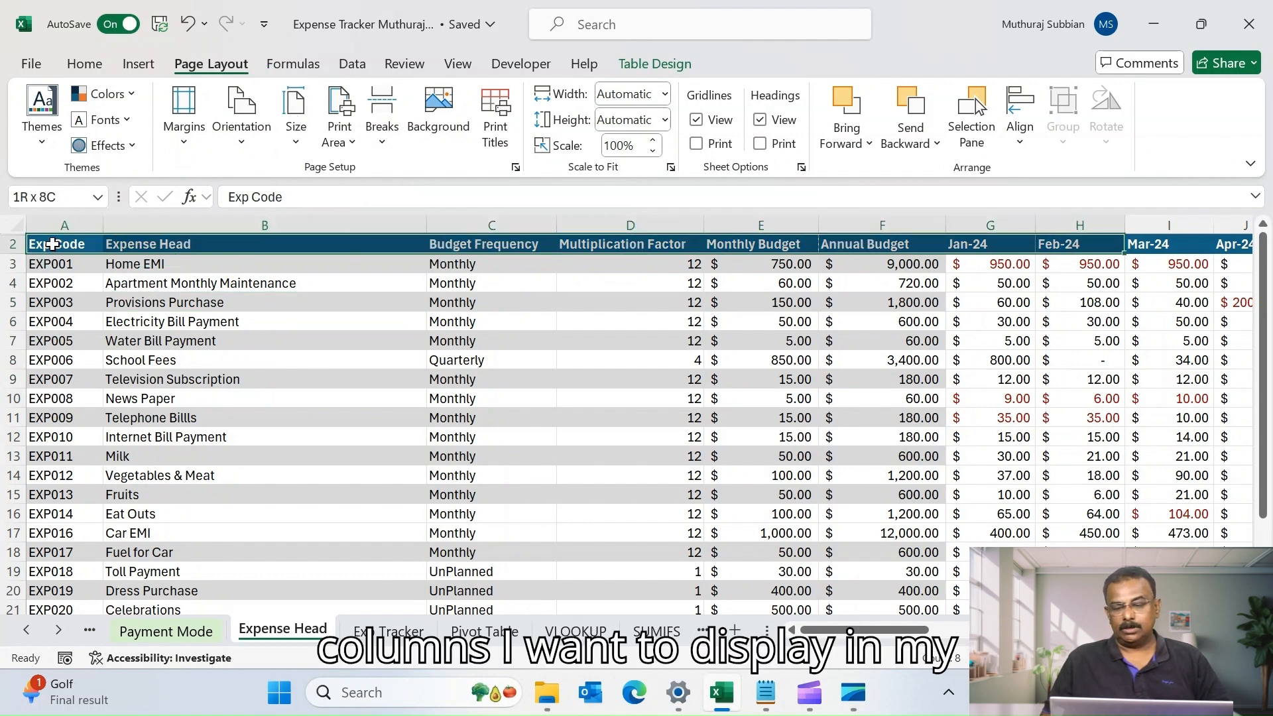
key(shift+Down)
key(shift+Down)
key(shift+Down)
key(shift+Down)
key(shift+Down)
key(shift+Down)
key(shift+Down)
key(shift+Down)
key(shift+Down)
key(shift+Down)
key(shift+Down)
key(shift+Down)
key(shift+Down)
key(shift+Down)
key(shift+Down)
key(shift+Down)
key(shift+Down)
key(shift+Down)
key(shift+Down)
key(shift+Down)
key(shift+Down)
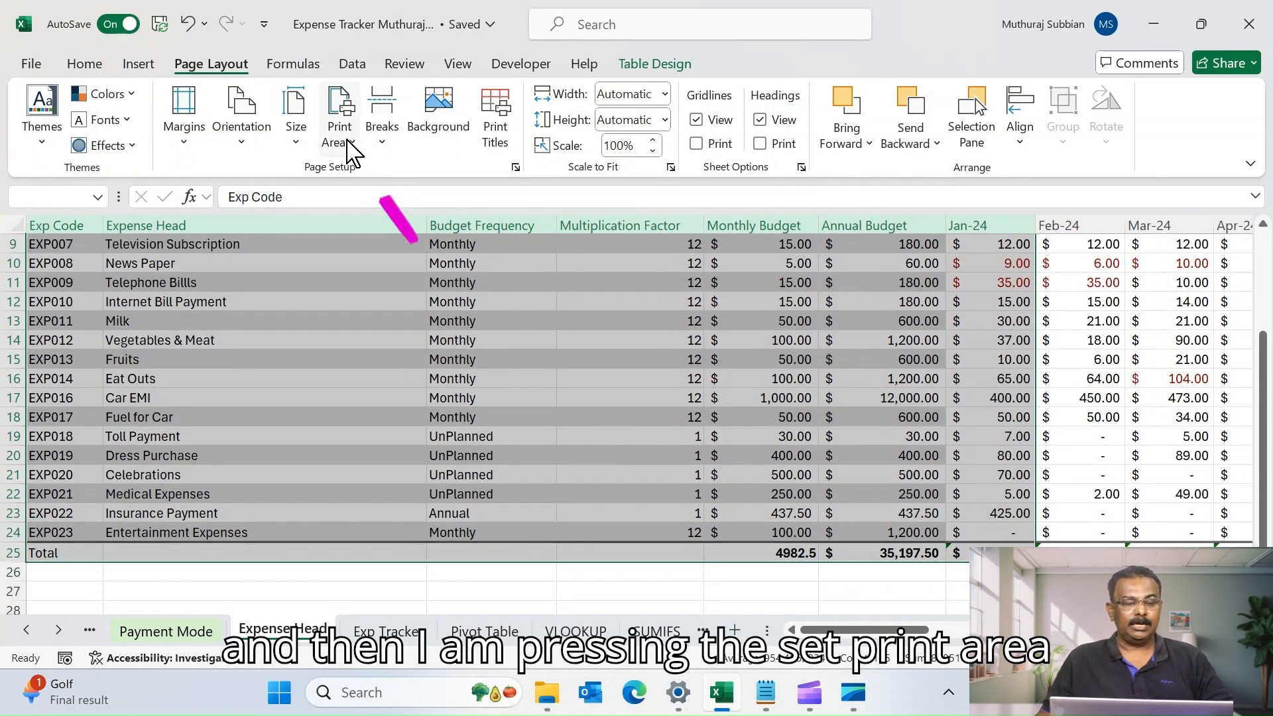
click(338, 132)
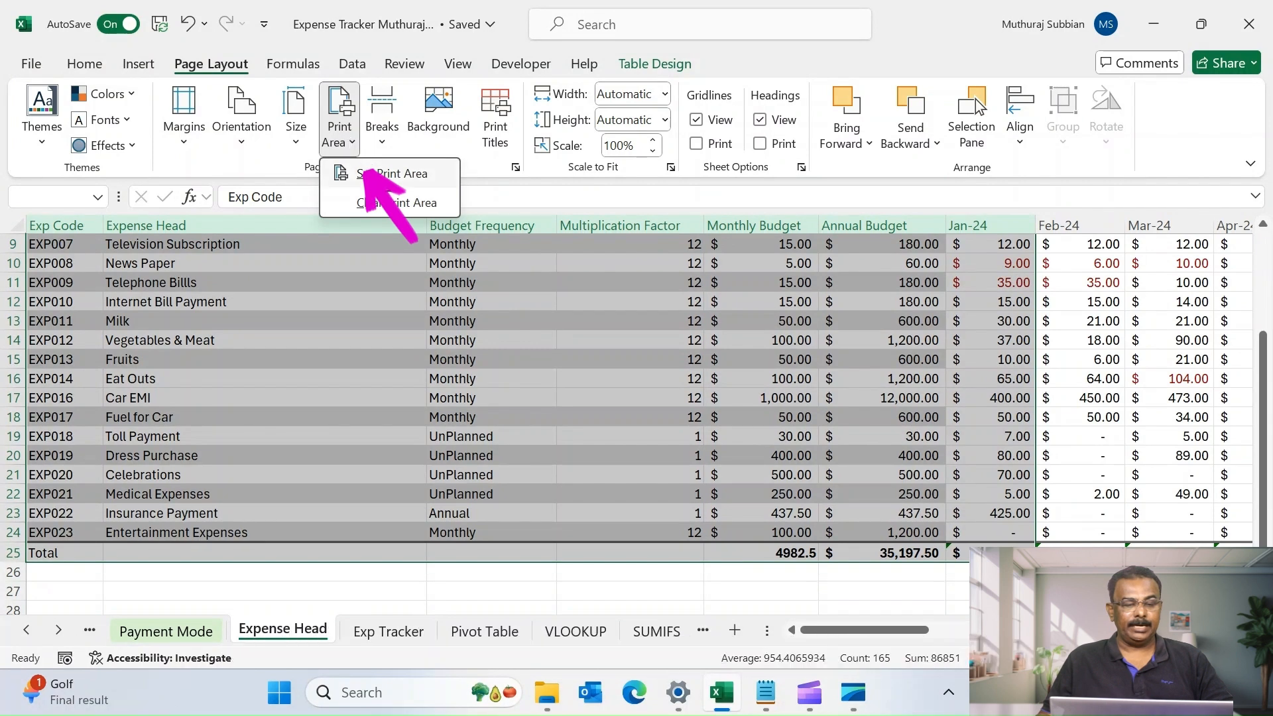
click(351, 173)
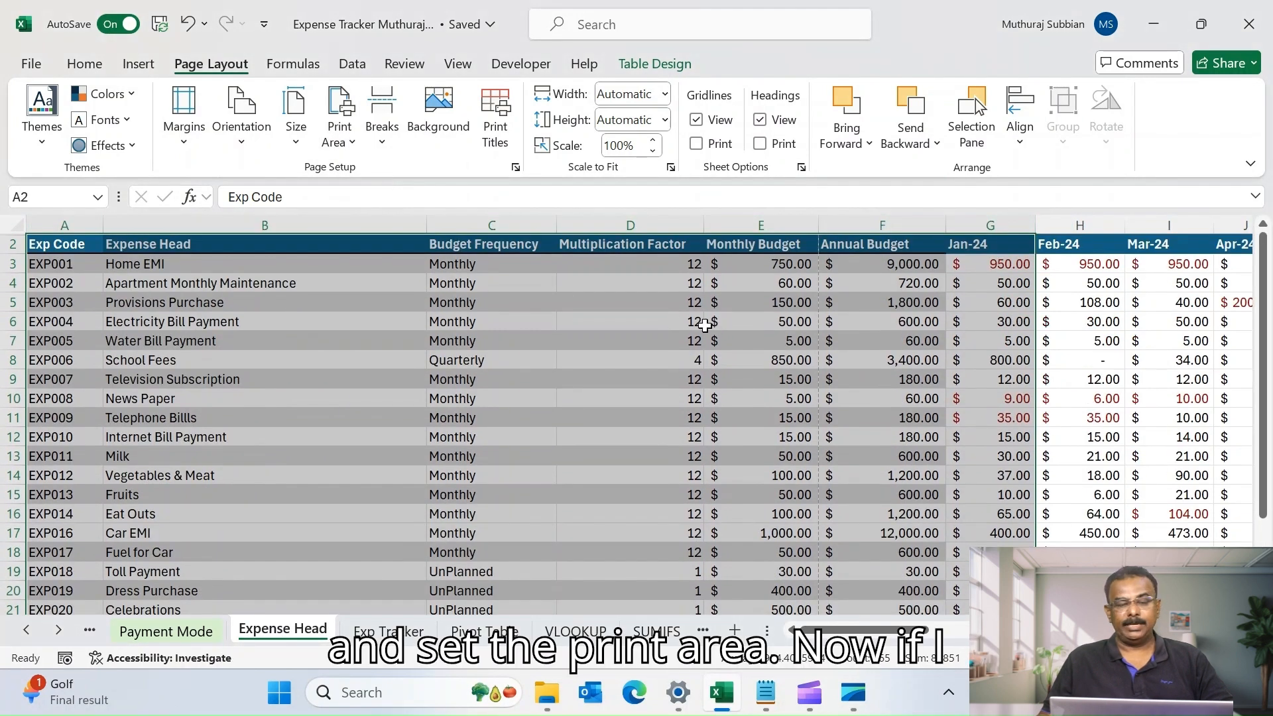
Step: Check both pages of the Expense Head print area in the print preview
click(32, 63)
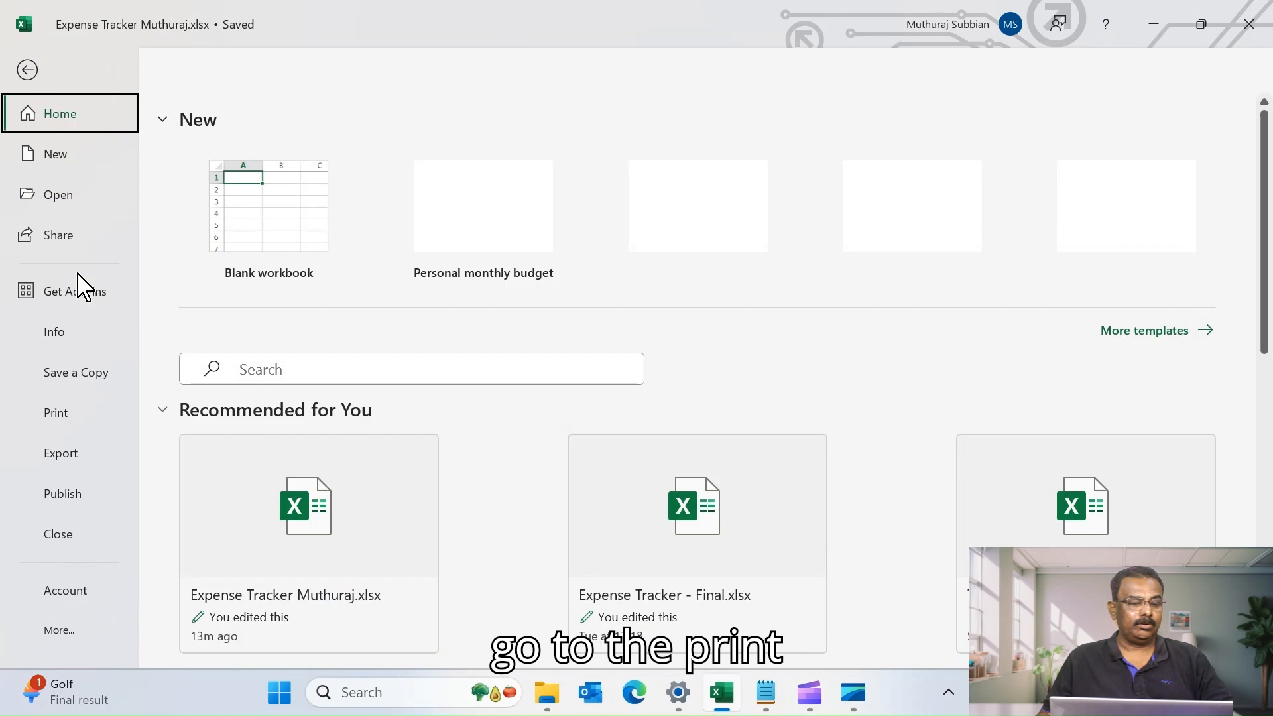
click(61, 414)
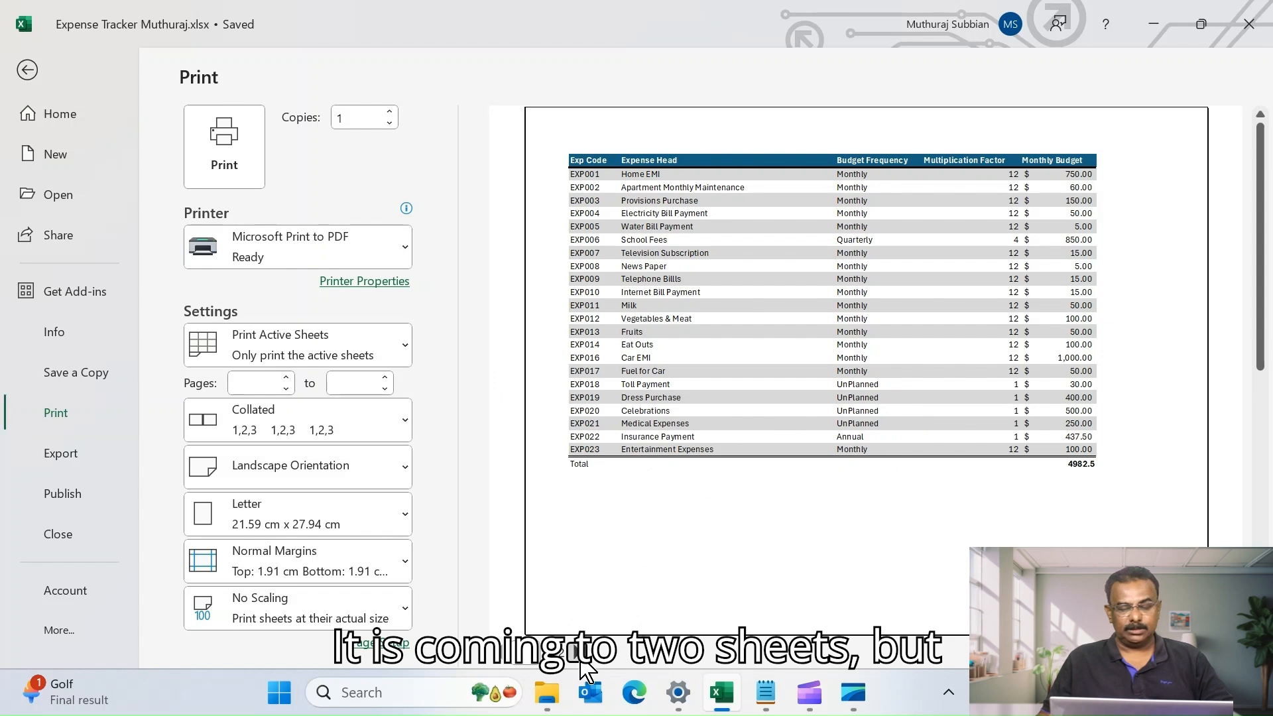
click(578, 653)
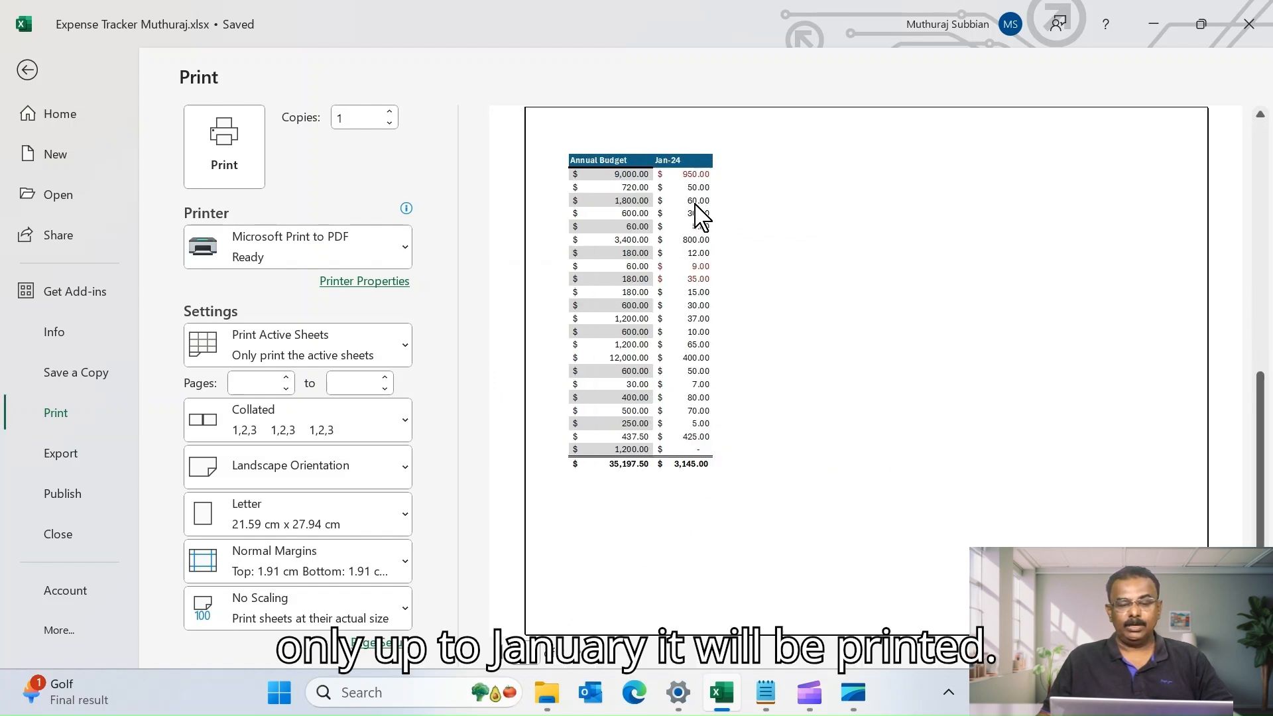
Step: Close the print preview and show the Expense Head sheet in Page Break Preview
click(502, 652)
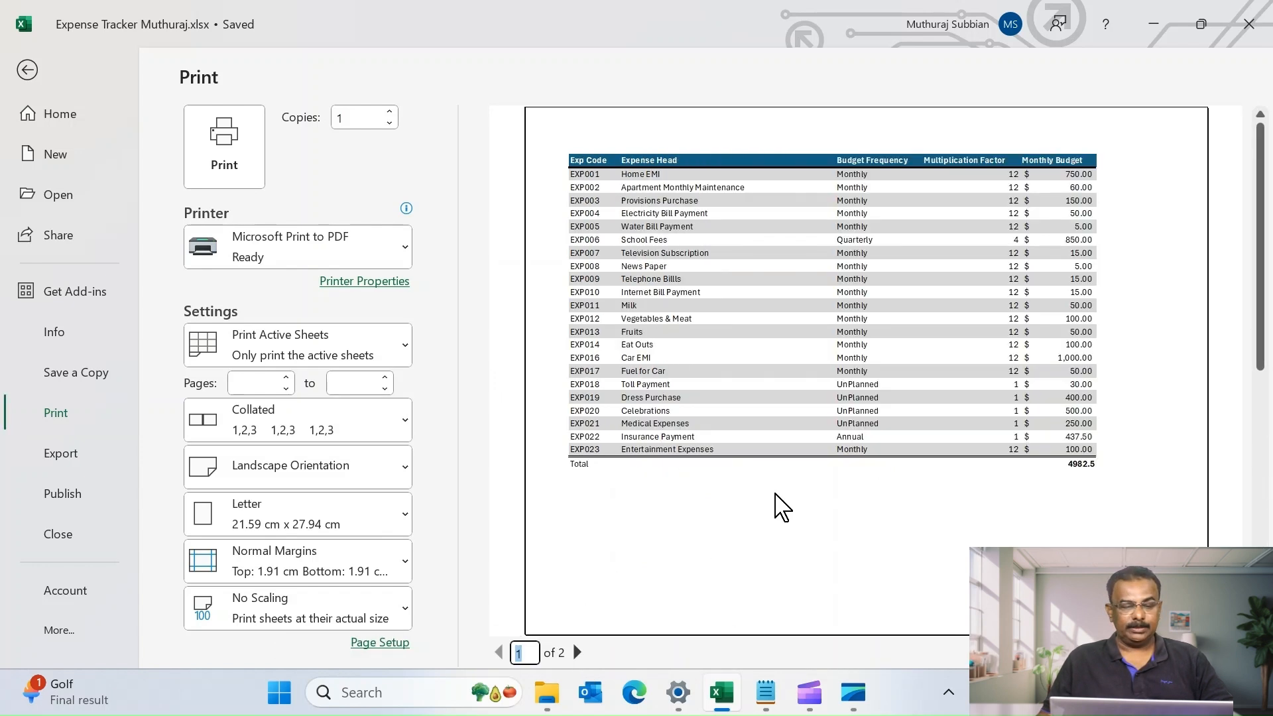
click(28, 70)
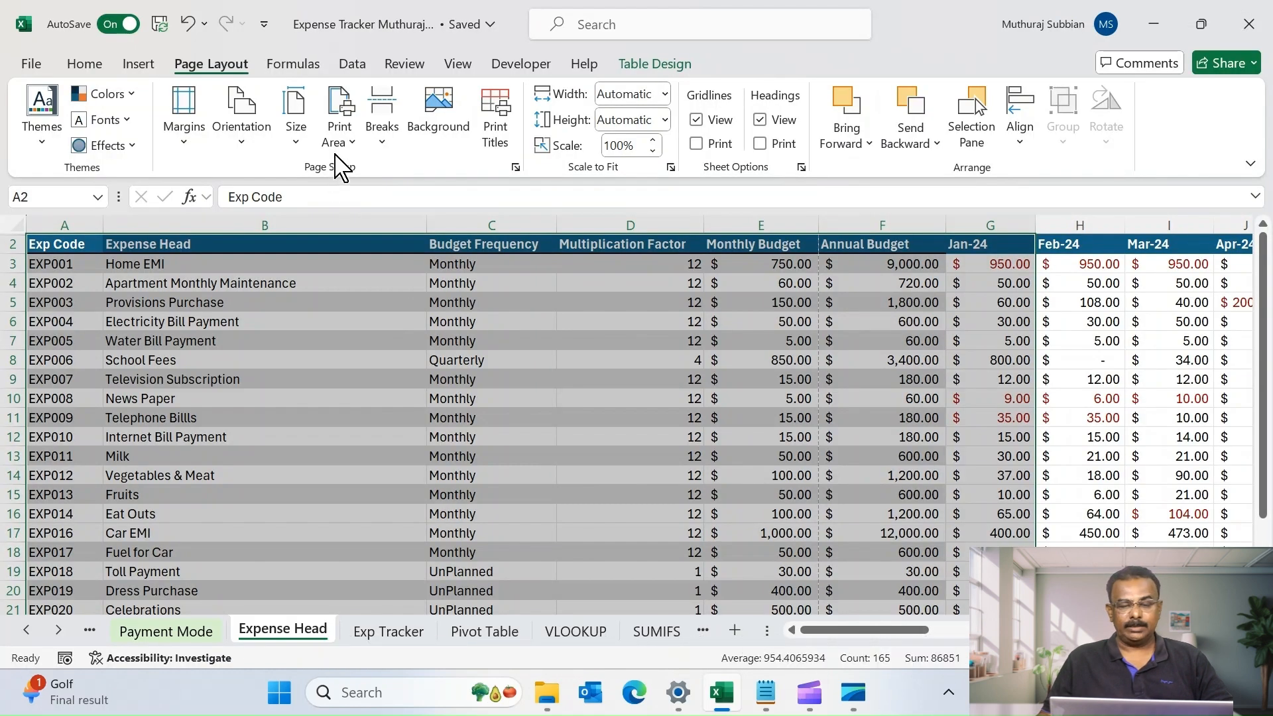
click(456, 65)
click(358, 116)
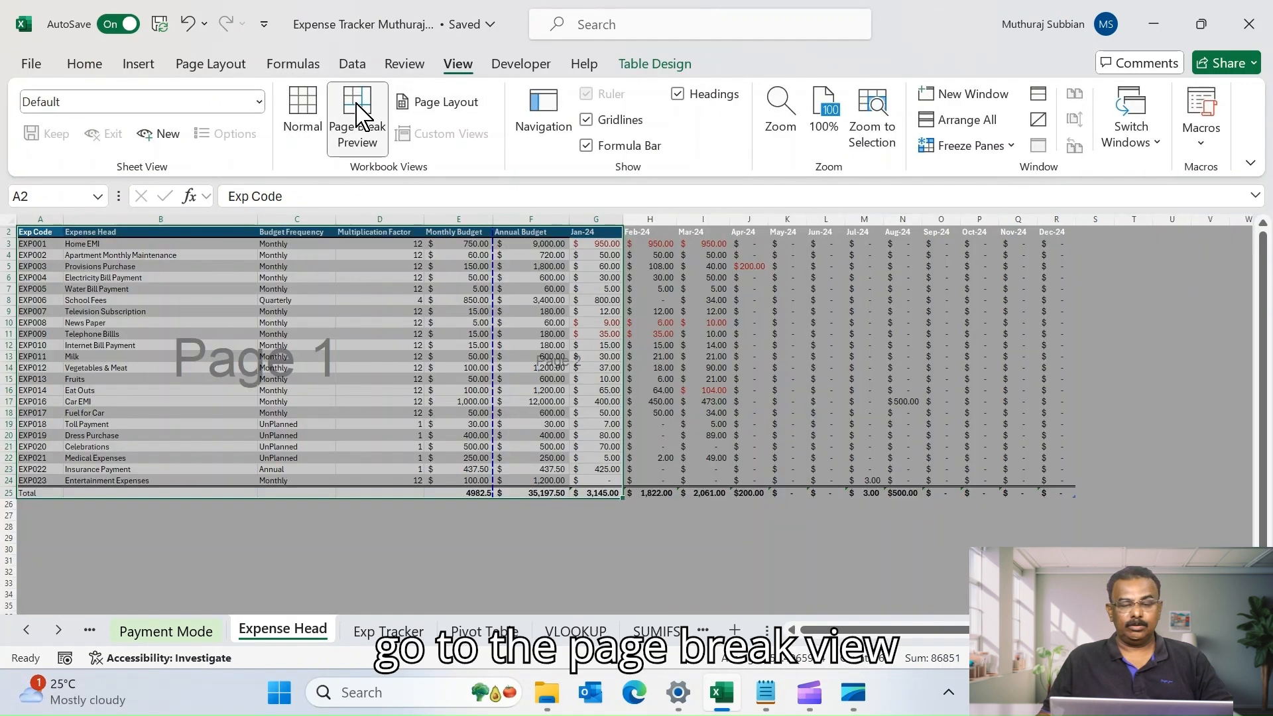
click(468, 310)
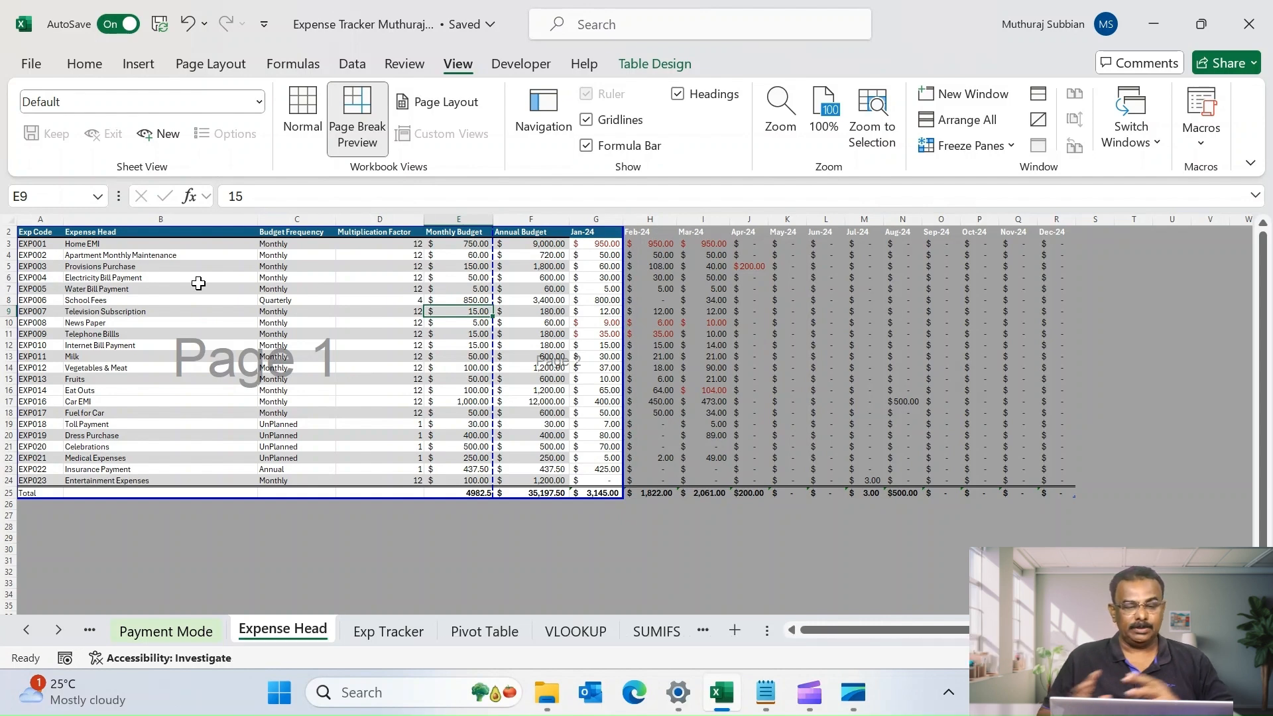
click(379, 311)
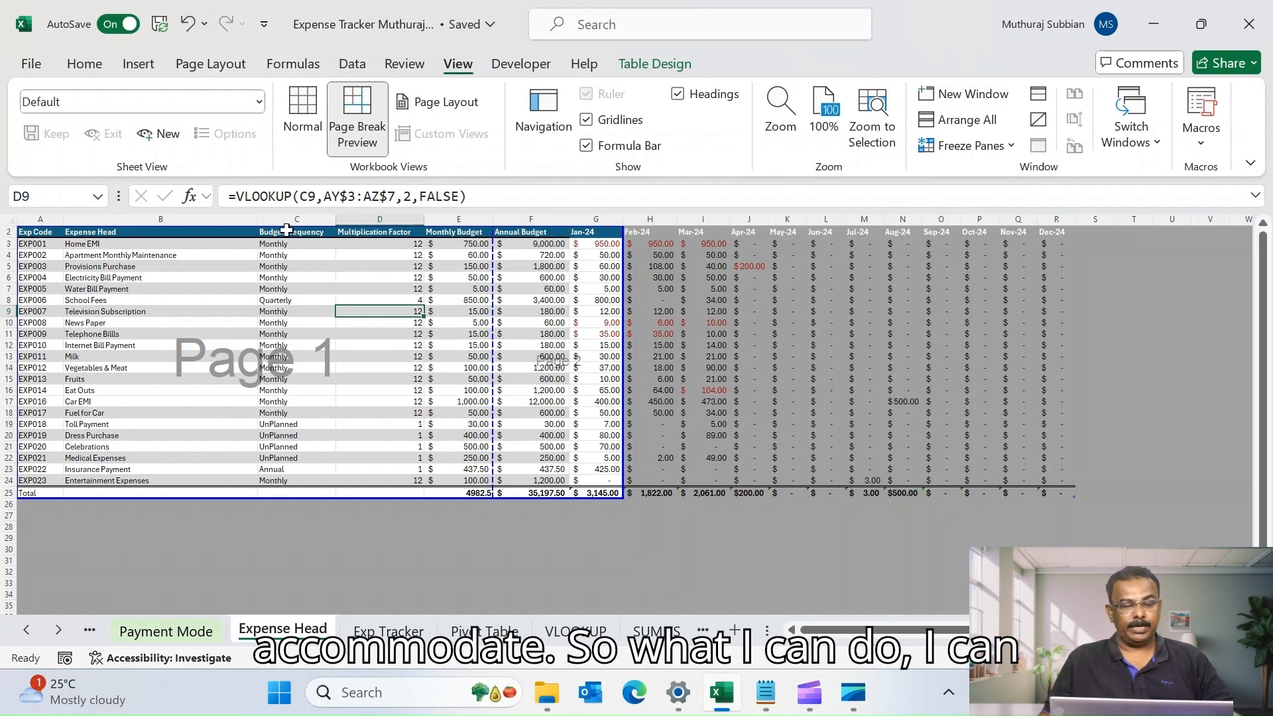
Step: Narrow the Expense Head and Budget Frequency columns to fit the print area on one page, and check it in the print preview
drag(254, 225, 193, 218)
drag(271, 219, 250, 213)
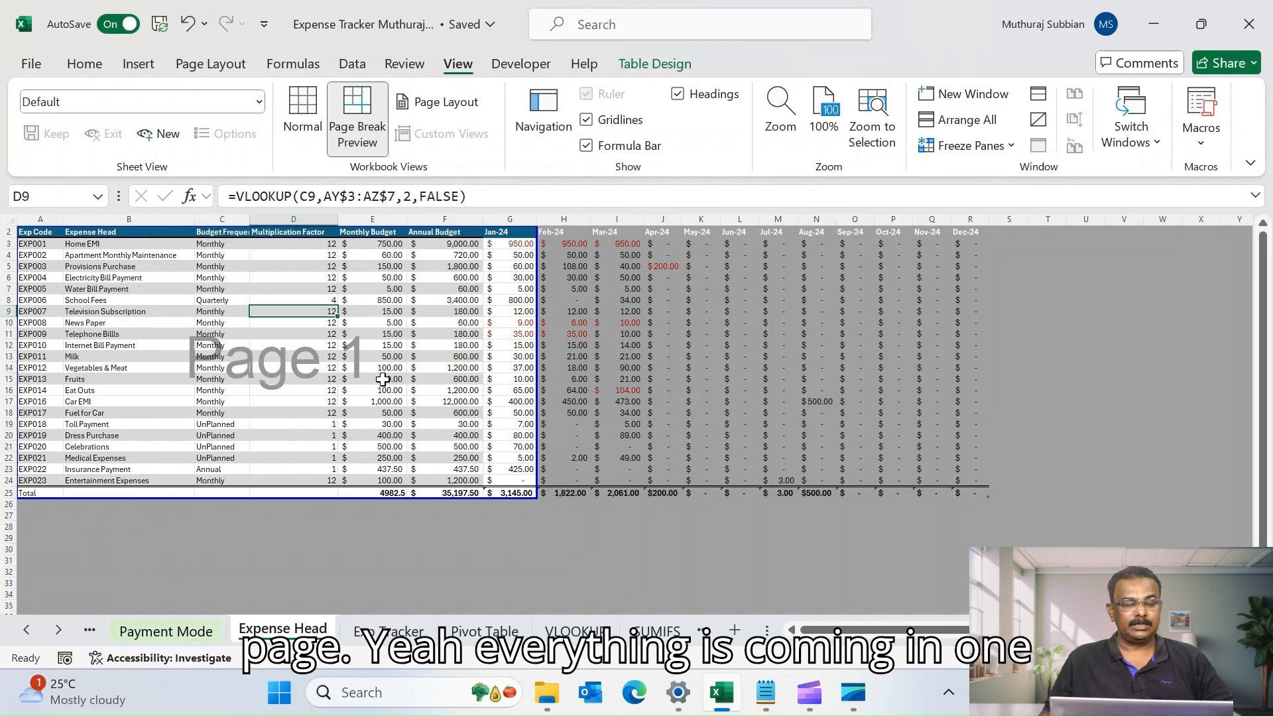
click(33, 64)
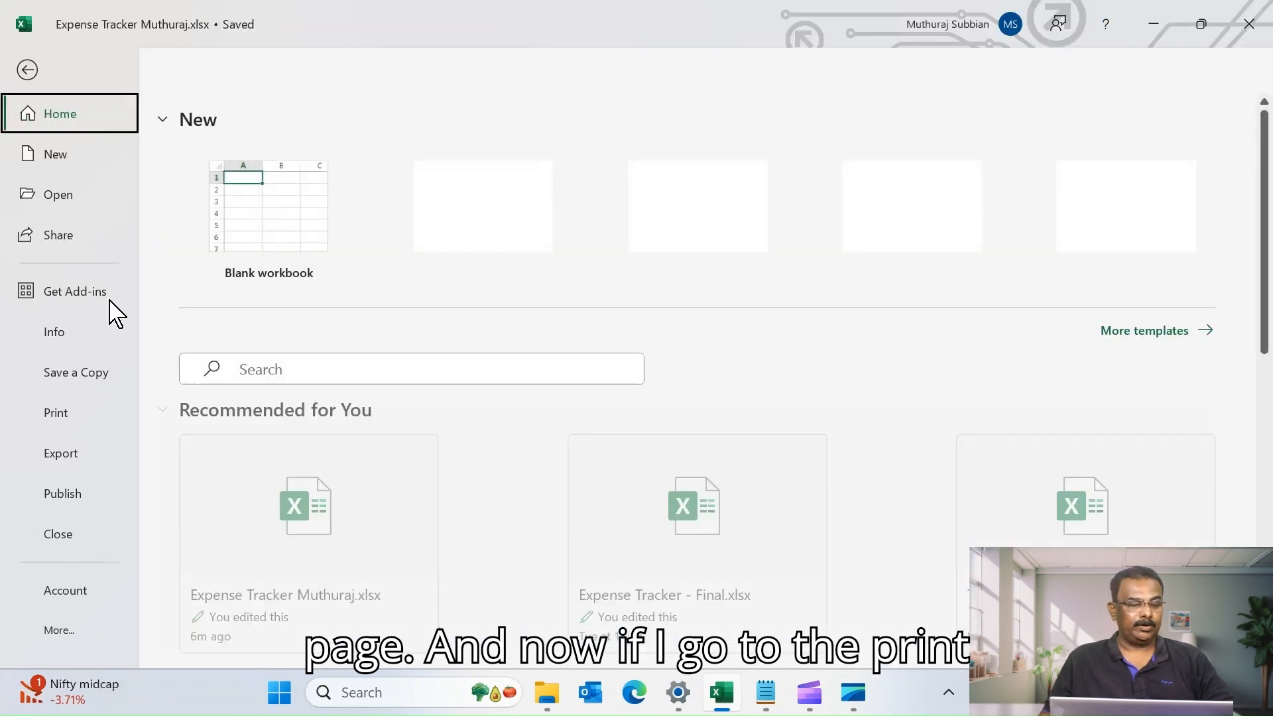
click(61, 414)
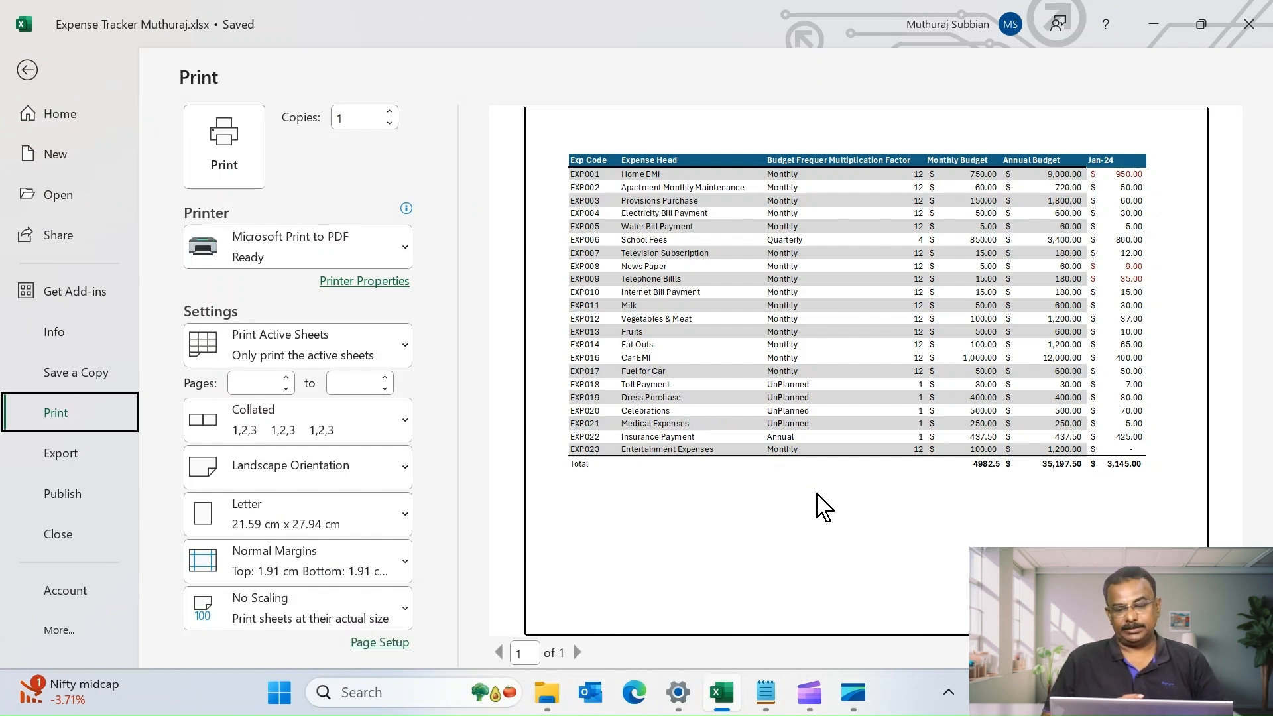
key(Escape)
Step: Examine the Exp Tracker table for cell borders and gridlines, both in the sheet and in its print preview
click(411, 633)
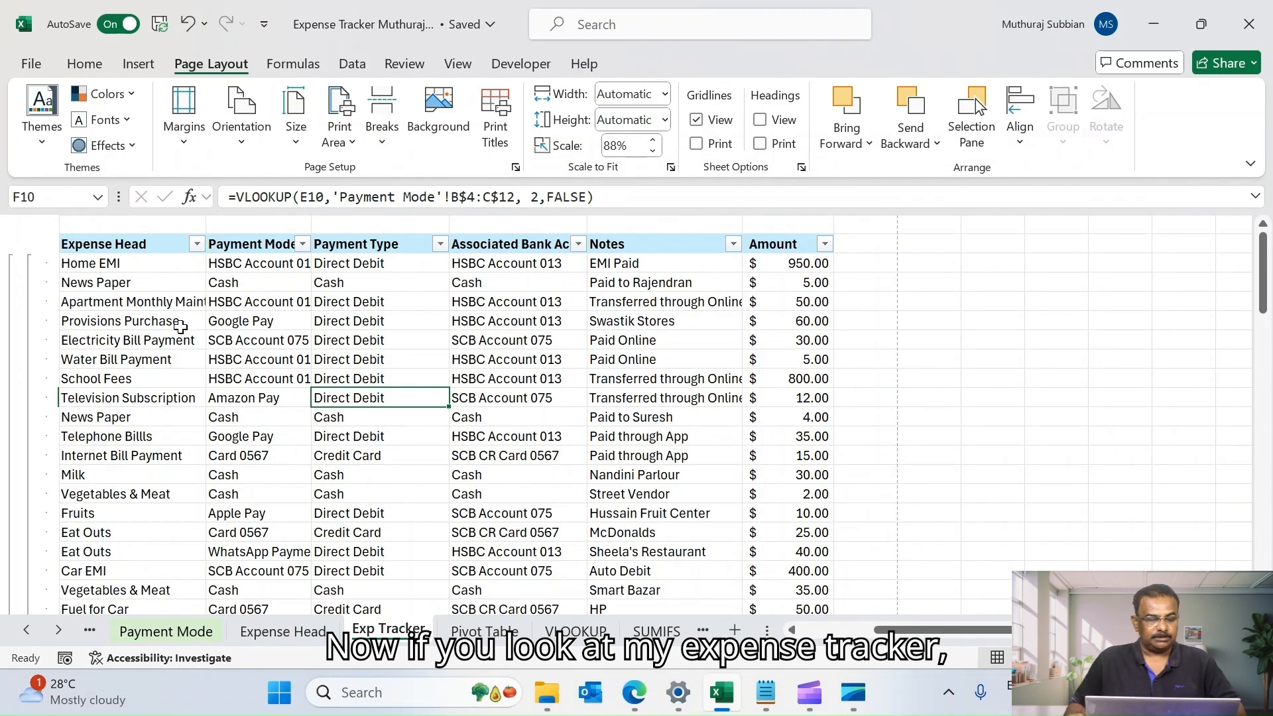
click(130, 265)
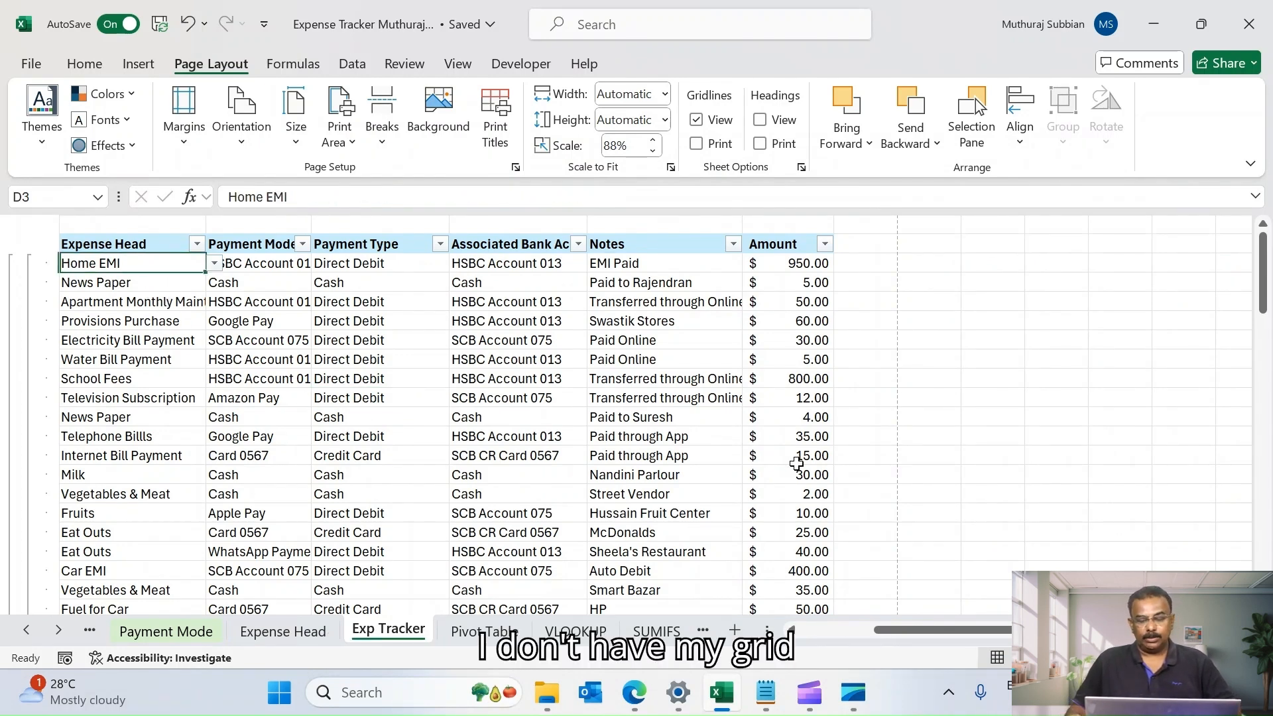
scroll(796, 463, down, 2)
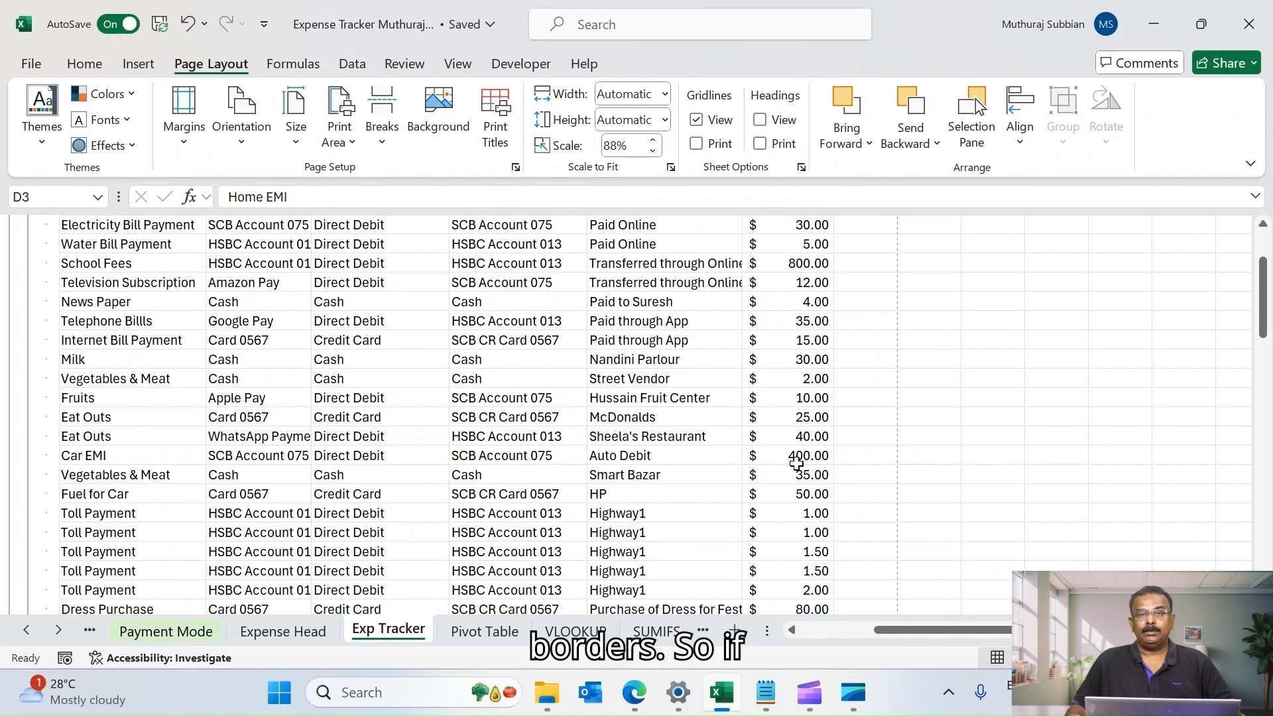
scroll(796, 464, up, 2)
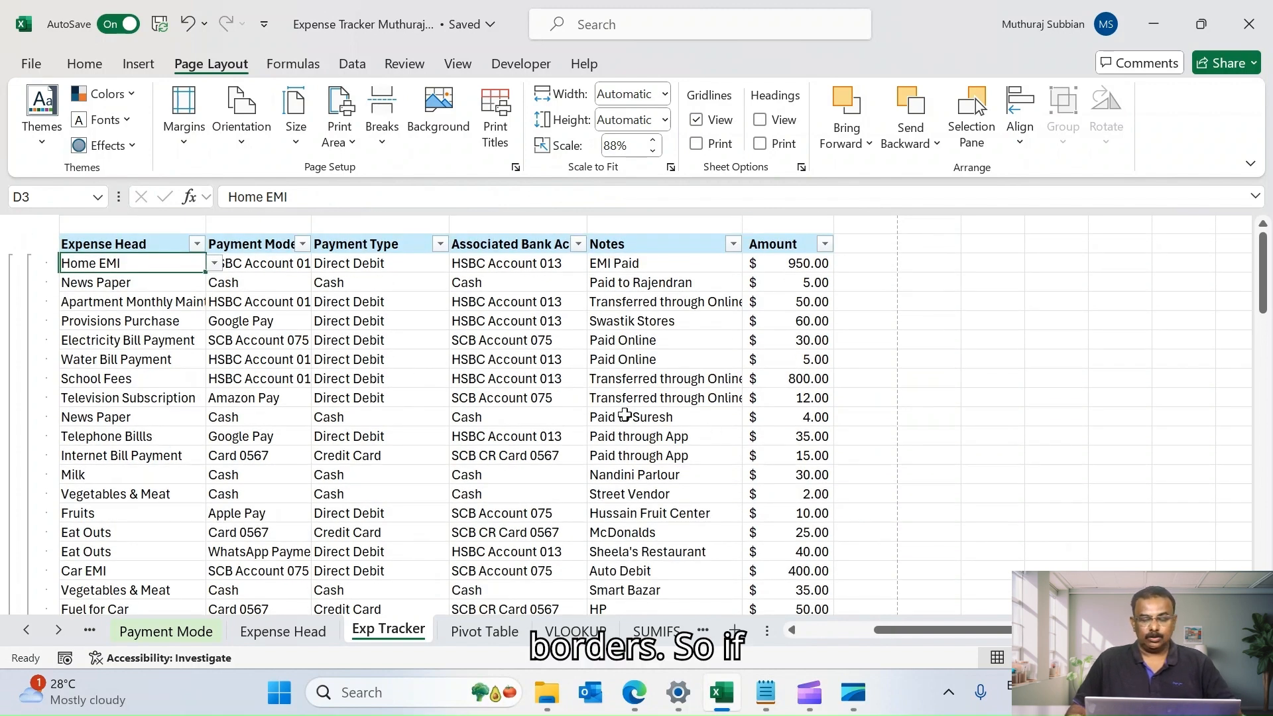
click(85, 65)
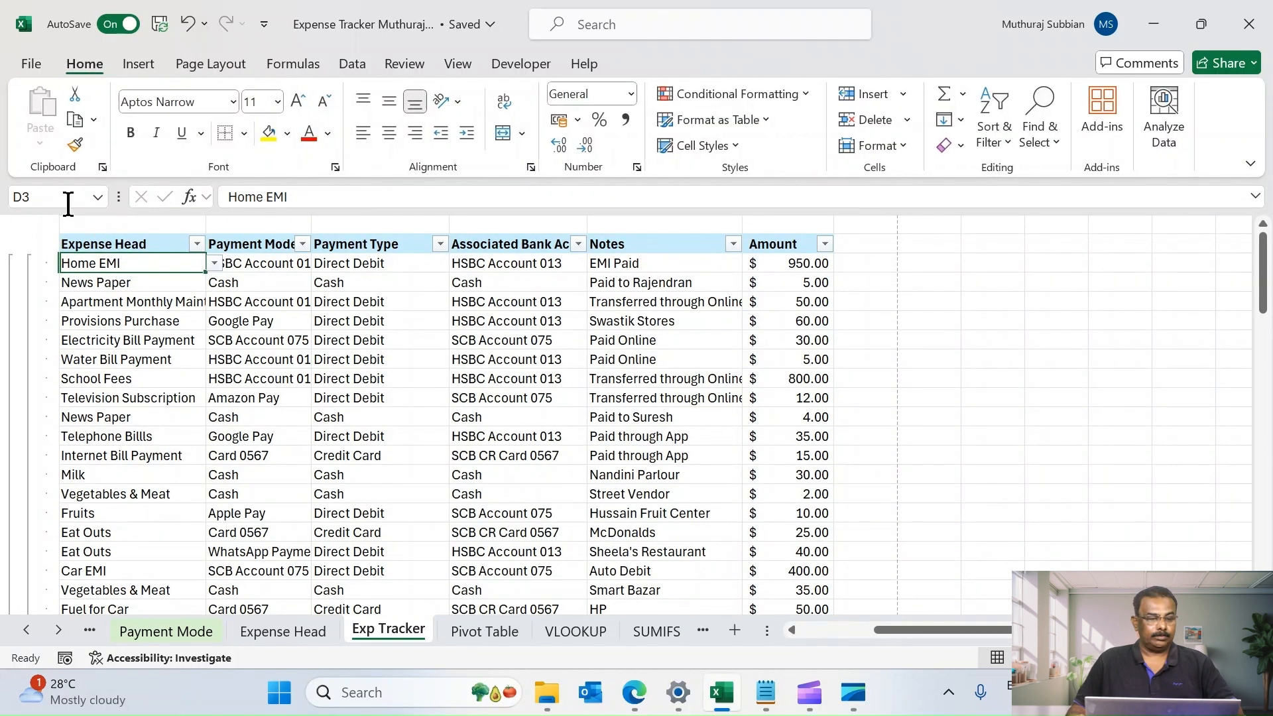
click(32, 65)
click(26, 415)
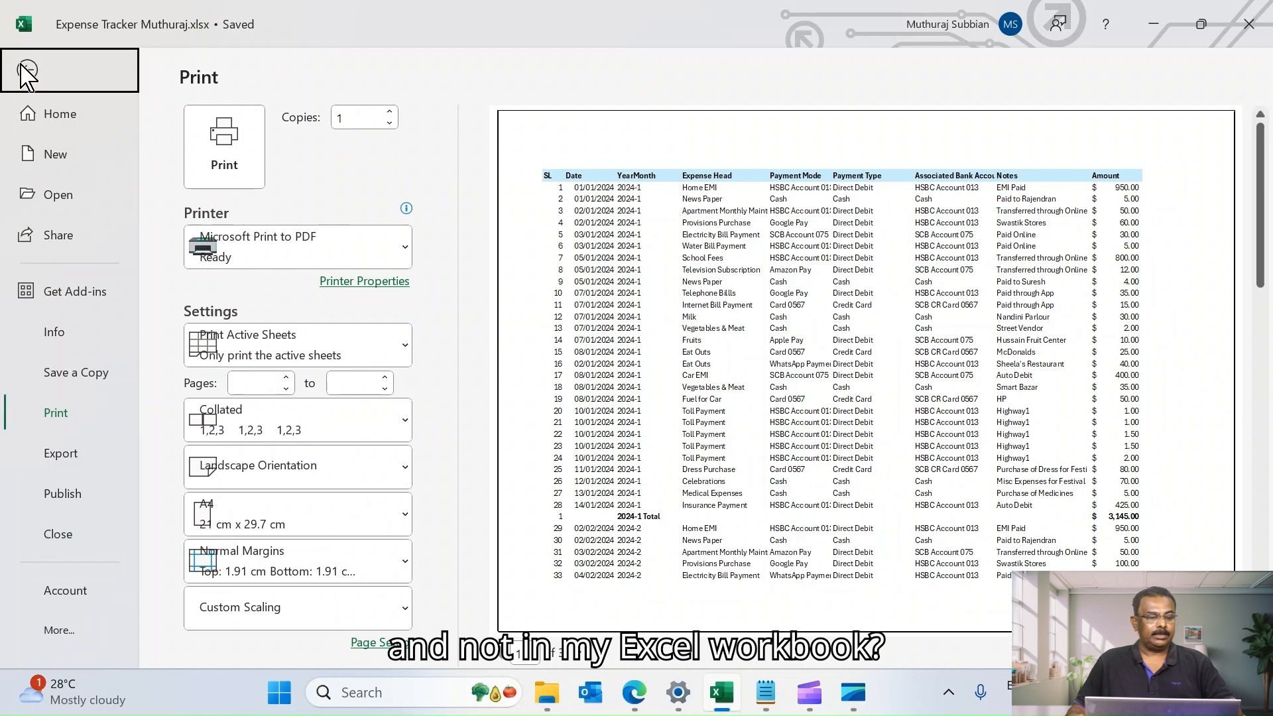
click(25, 68)
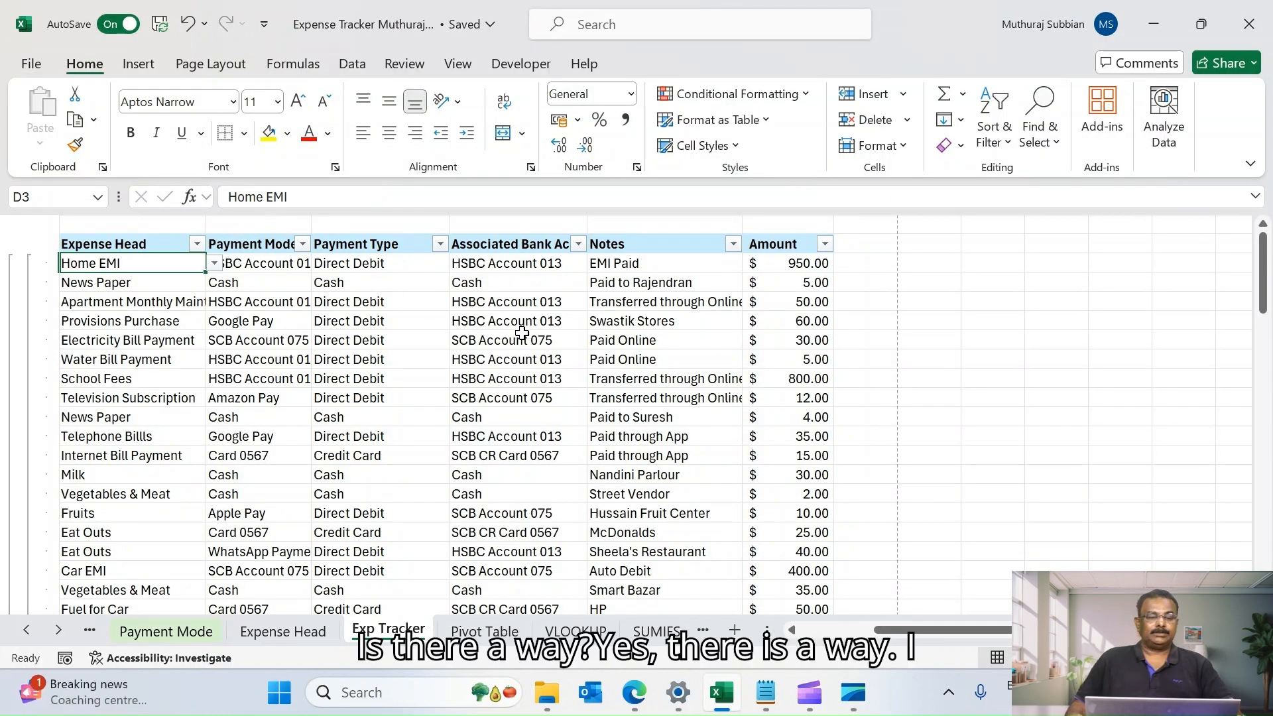
Step: Enable printing of gridlines for the Exp Tracker sheet and check them in the print preview
click(196, 65)
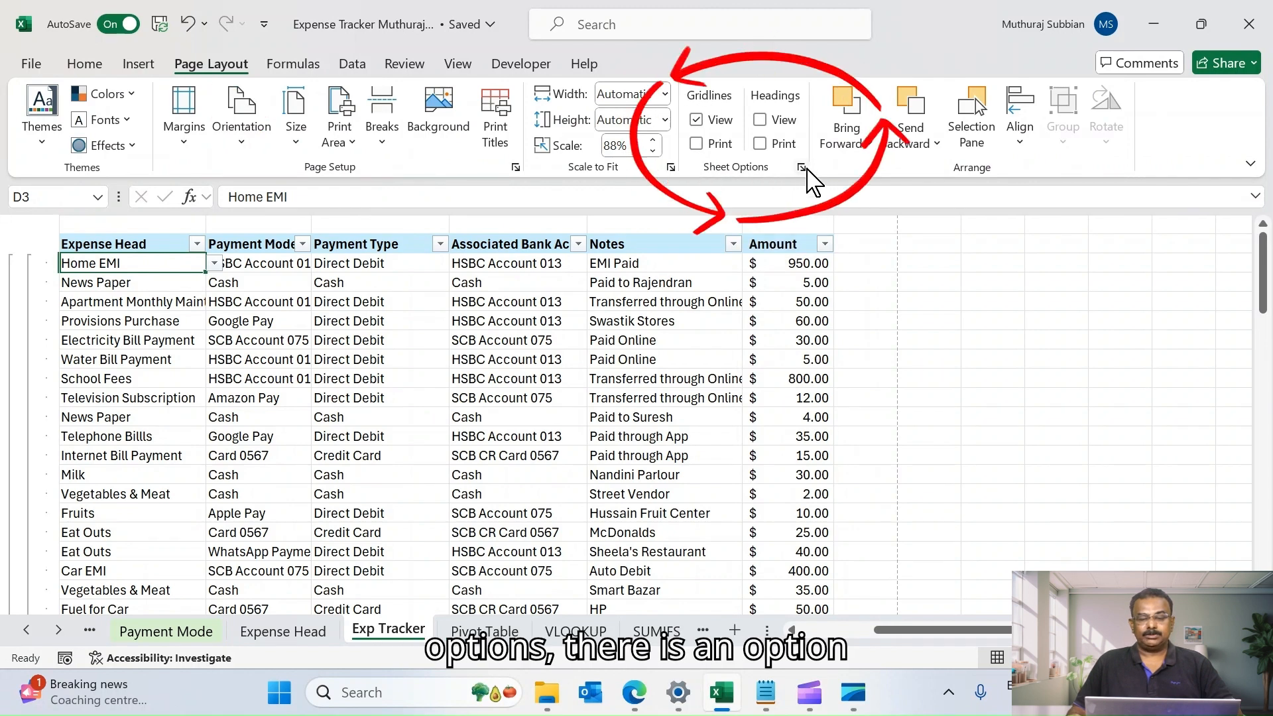
click(806, 169)
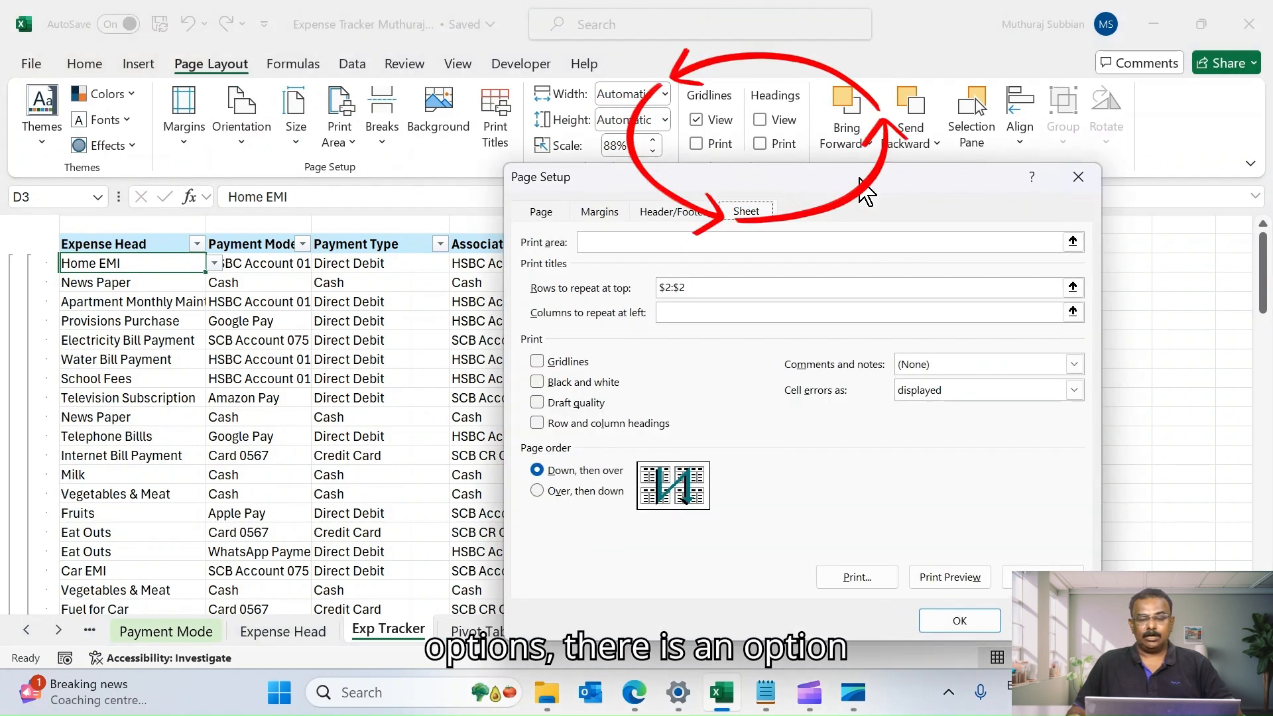
click(1078, 176)
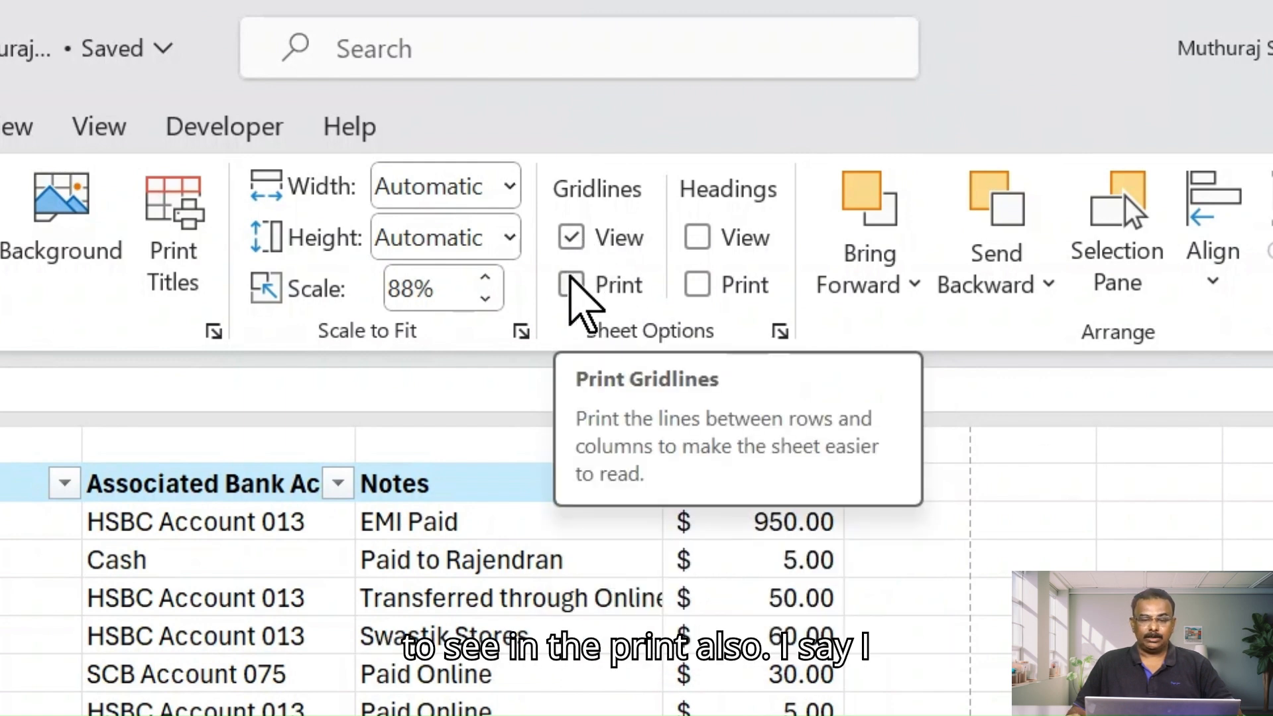
click(570, 279)
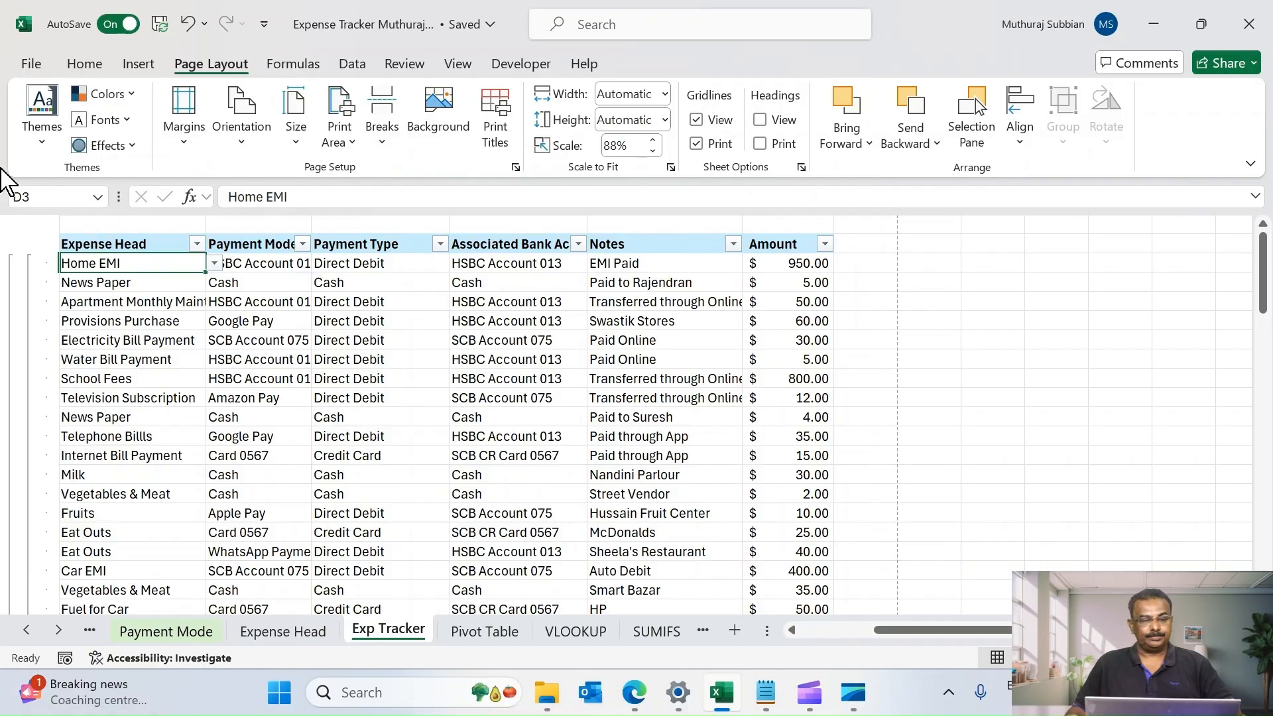
click(34, 66)
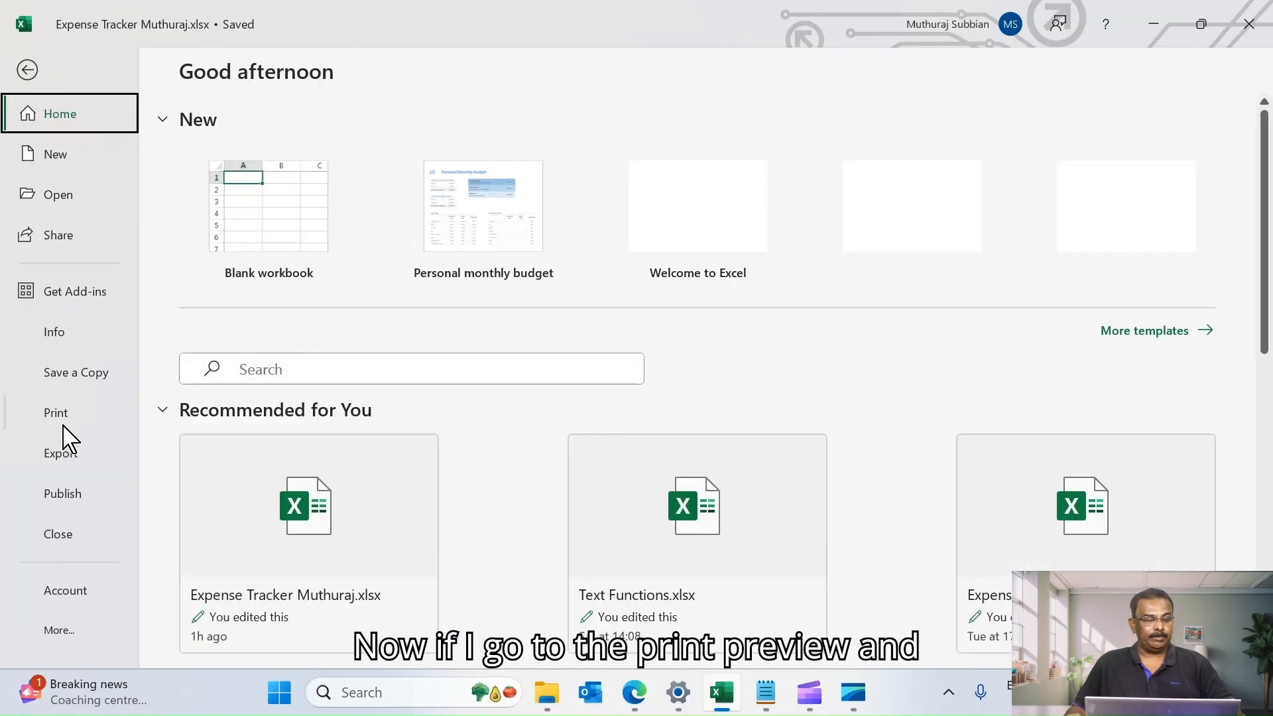
click(85, 424)
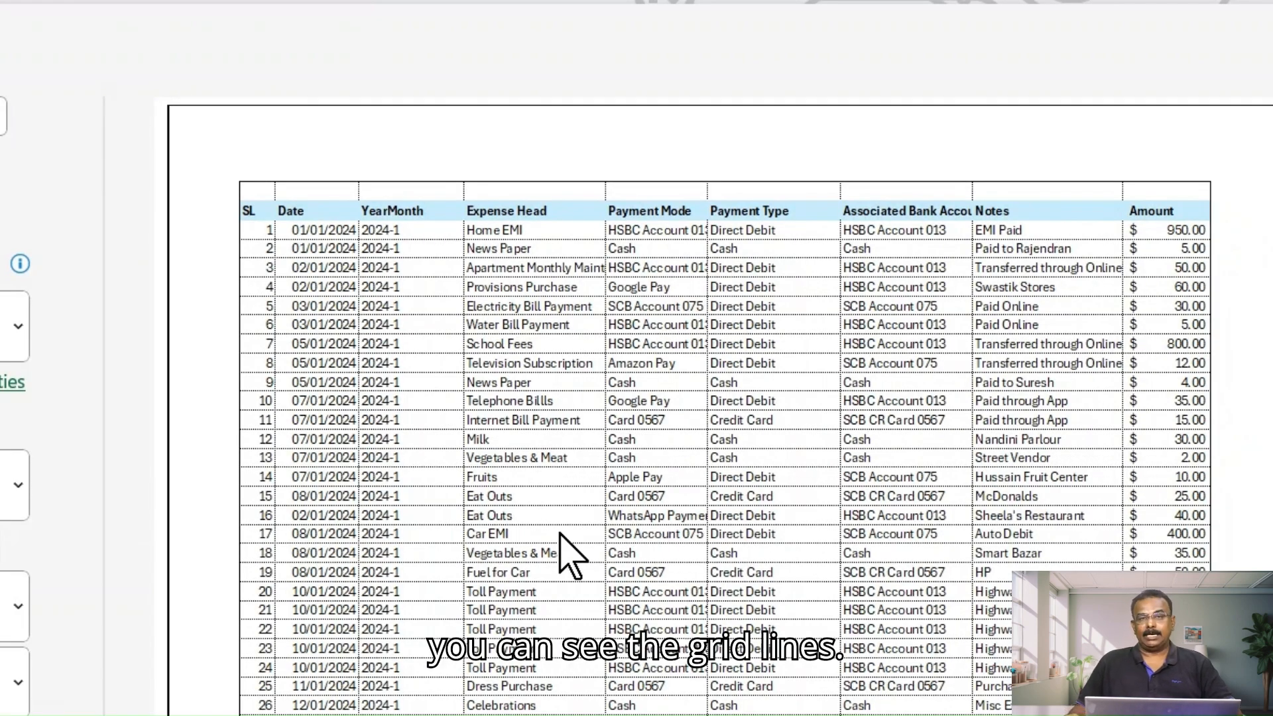
key(Escape)
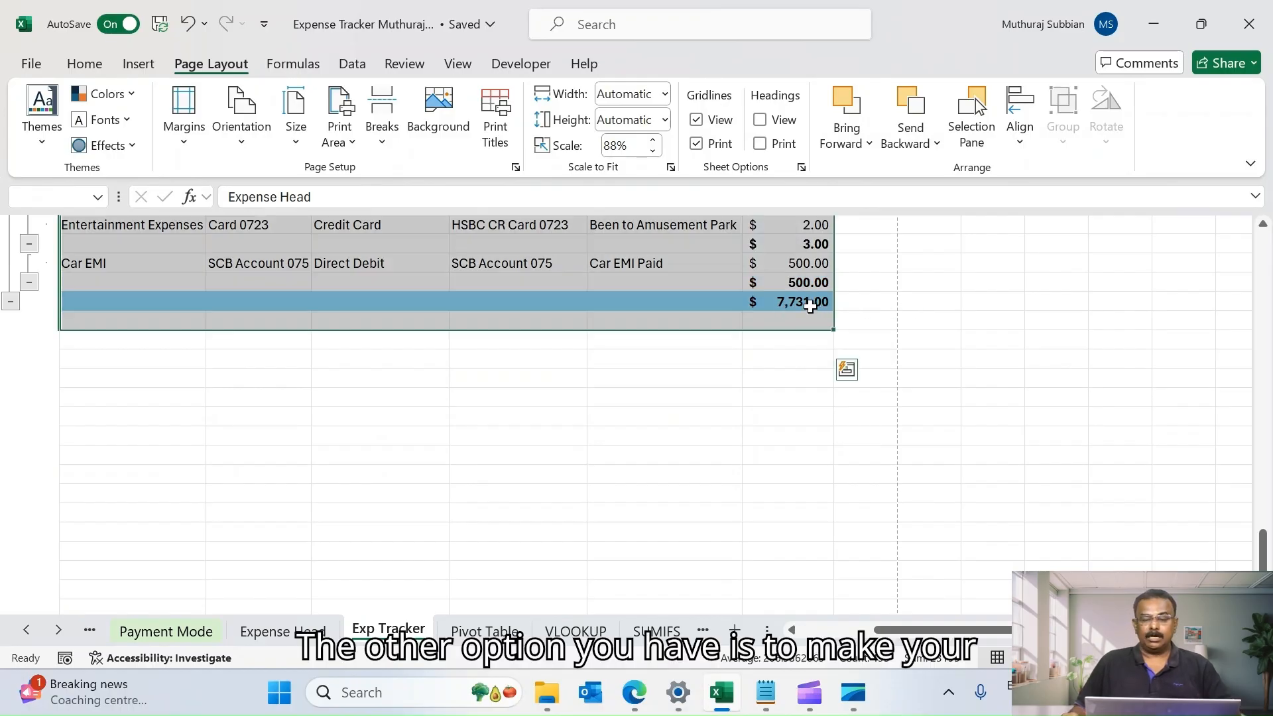
Step: Apply All Borders to the Exp Tracker table from the Expense Head column through the Amount column
scroll(917, 287, up, 10)
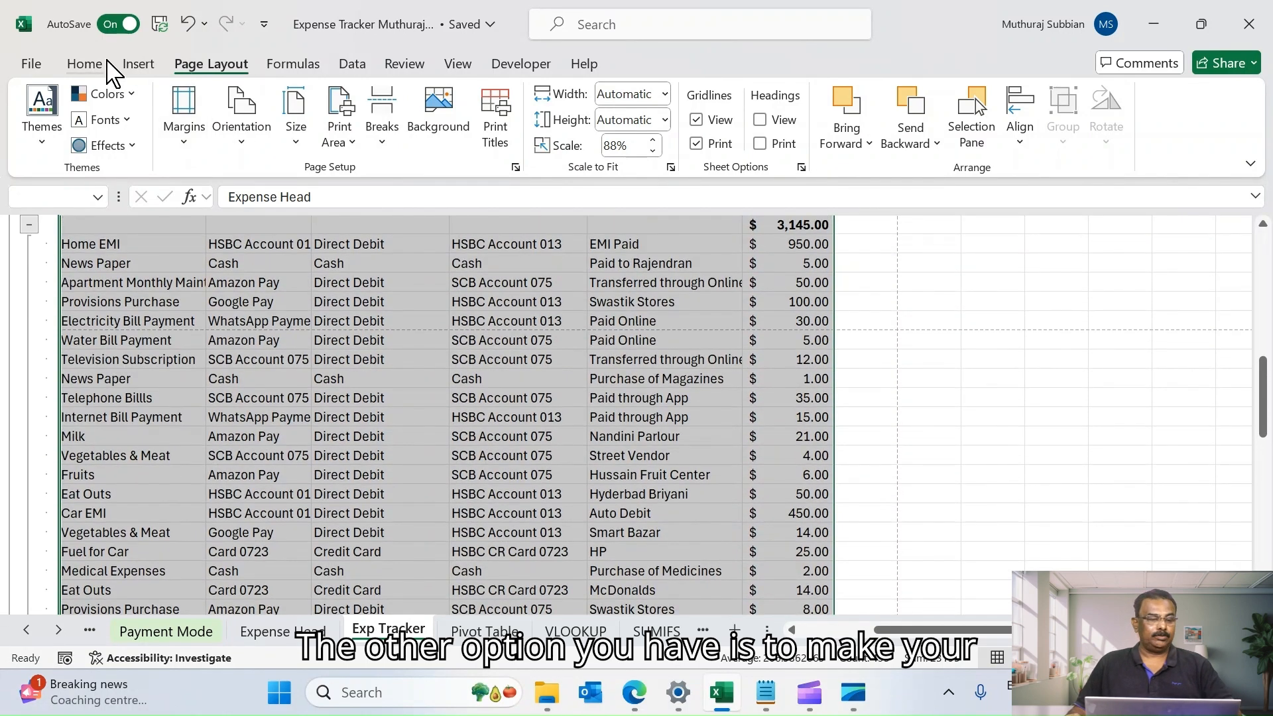
click(105, 63)
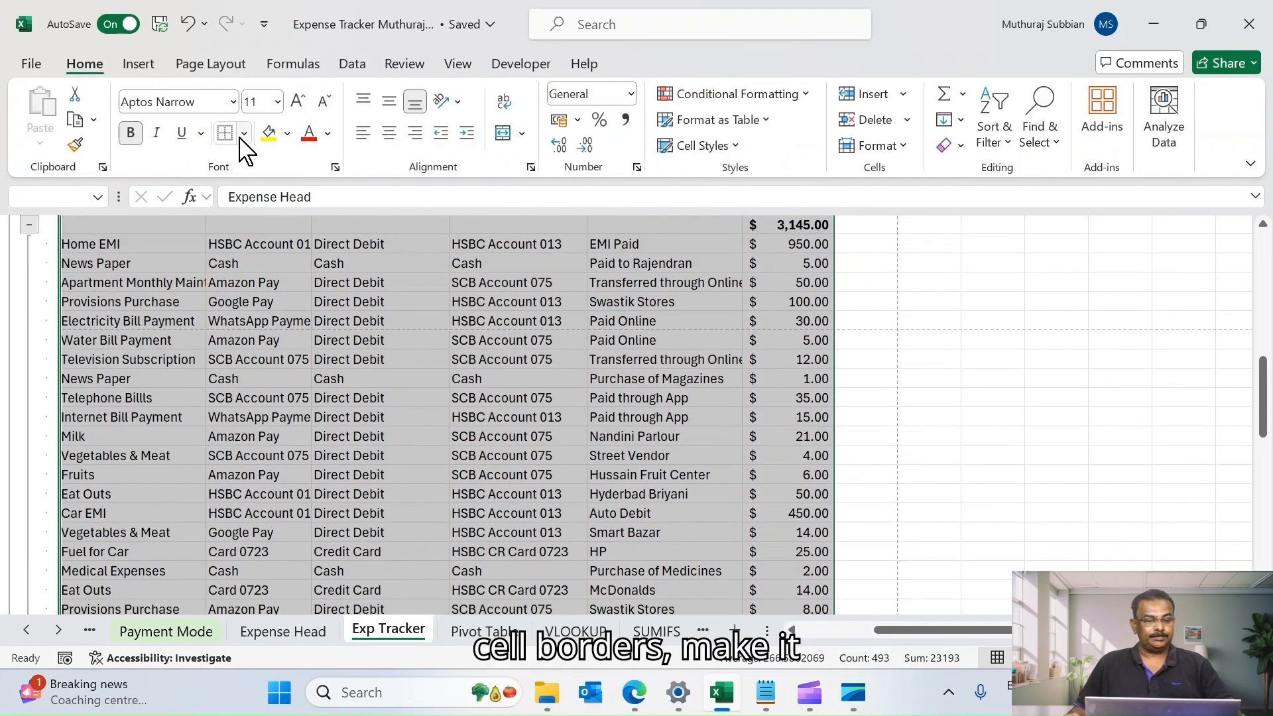
click(244, 134)
click(279, 339)
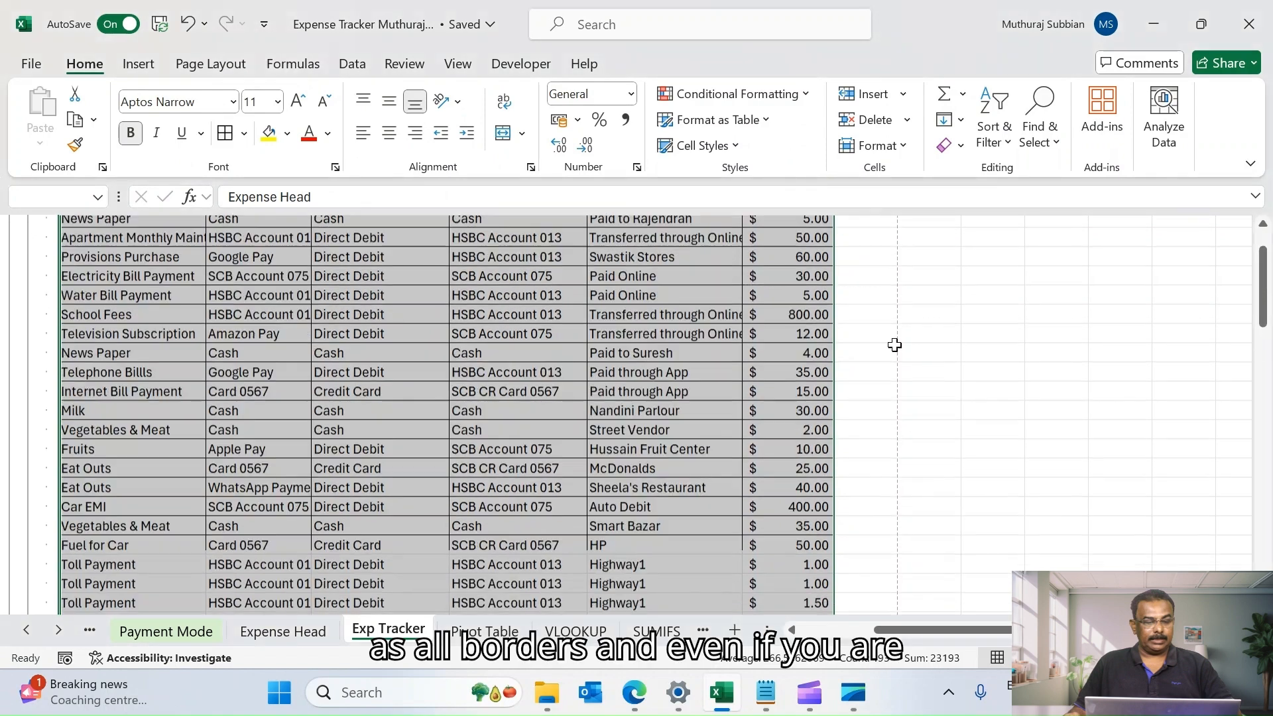
click(1034, 338)
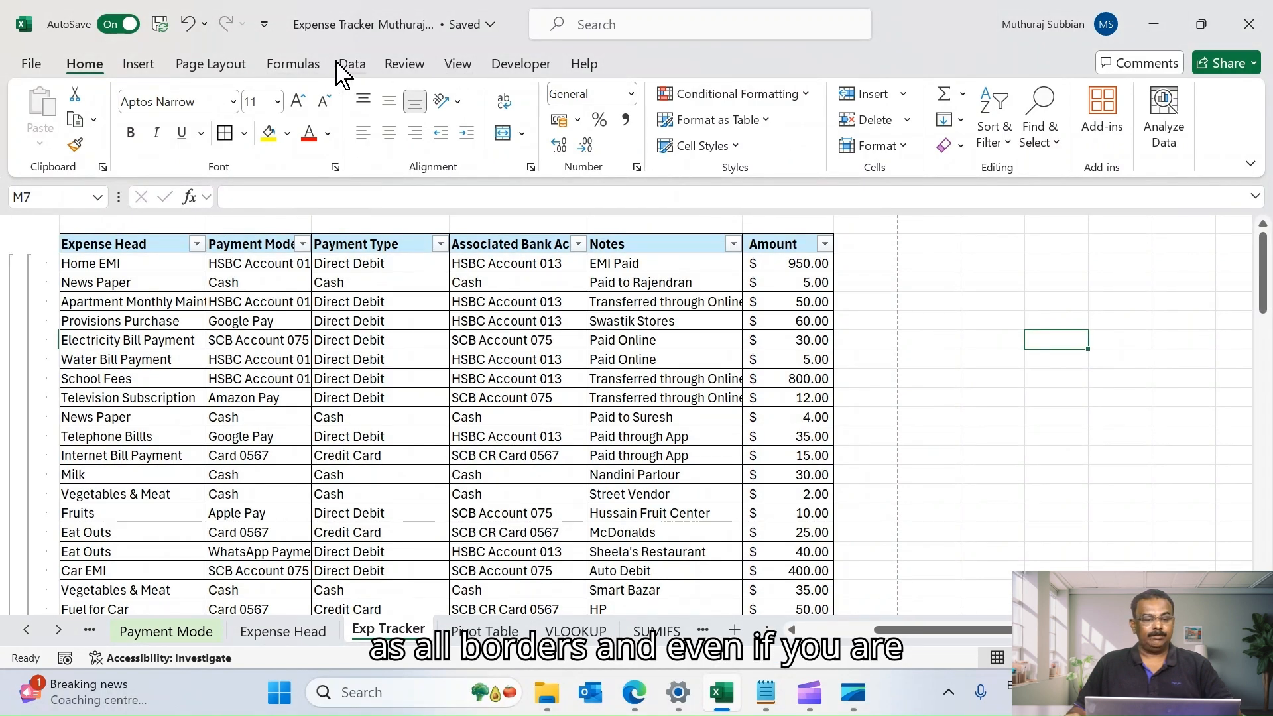
Step: Turn off gridline printing for the Exp Tracker sheet and check the cell borders alone in the print preview
click(204, 66)
click(695, 144)
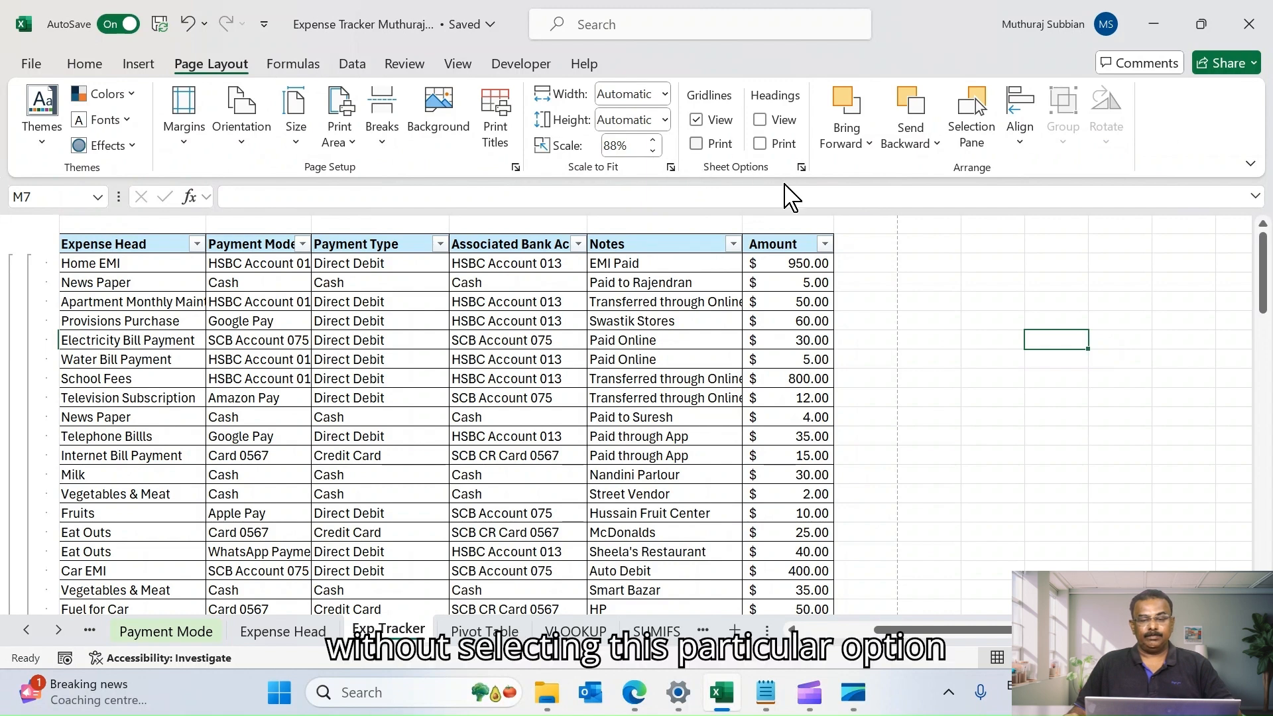
click(31, 64)
click(59, 416)
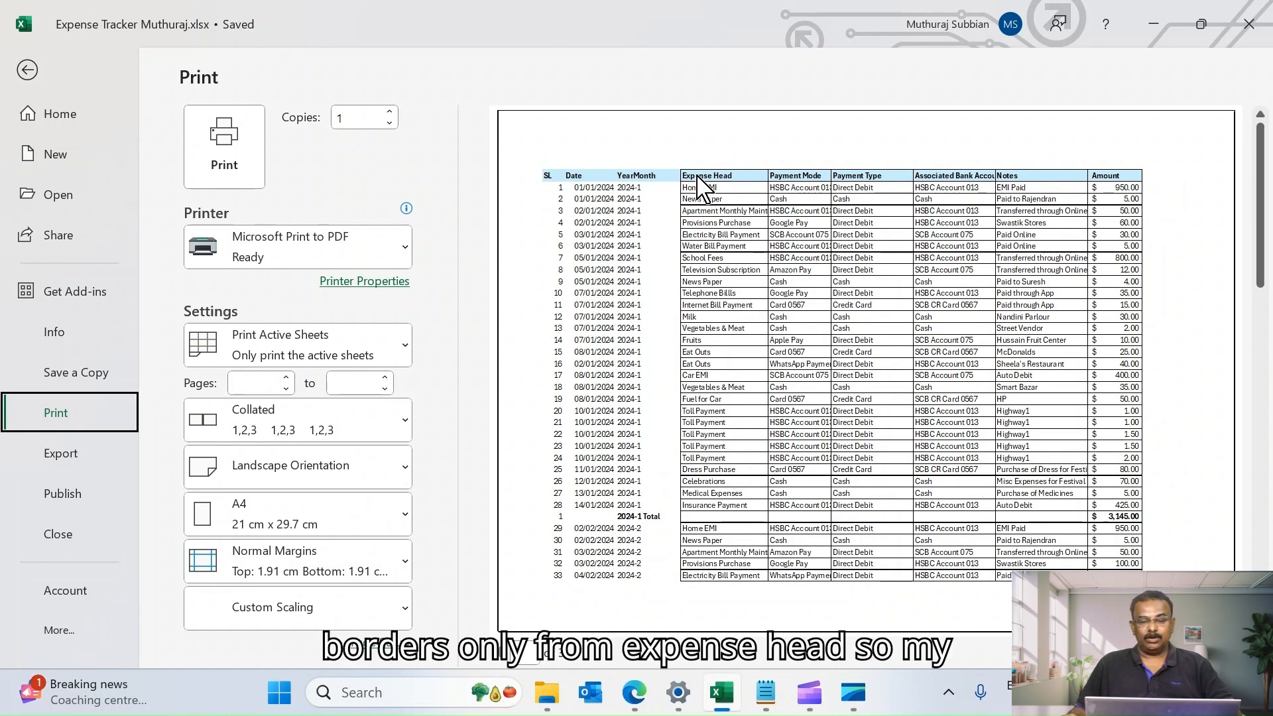
click(577, 191)
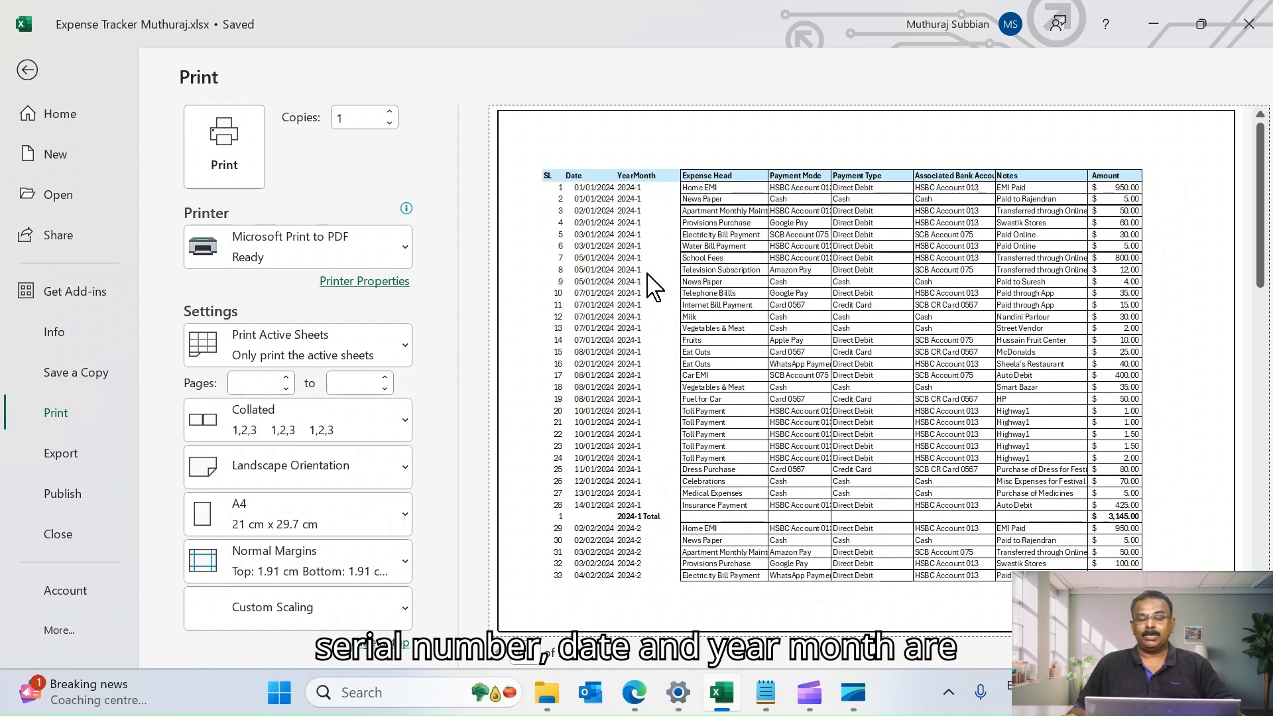
click(27, 69)
Step: Turn gridline printing back on for Exp Tracker and compare the gridlines with the cell borders in the print preview
click(695, 143)
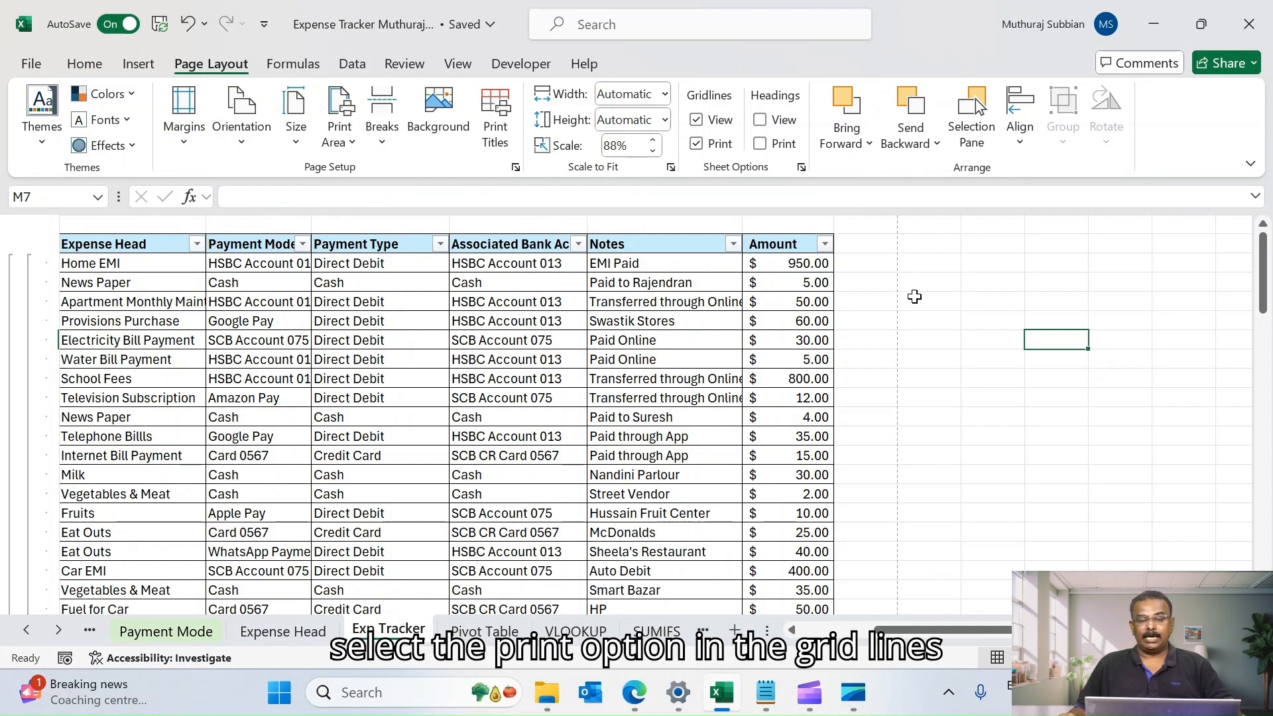
click(27, 65)
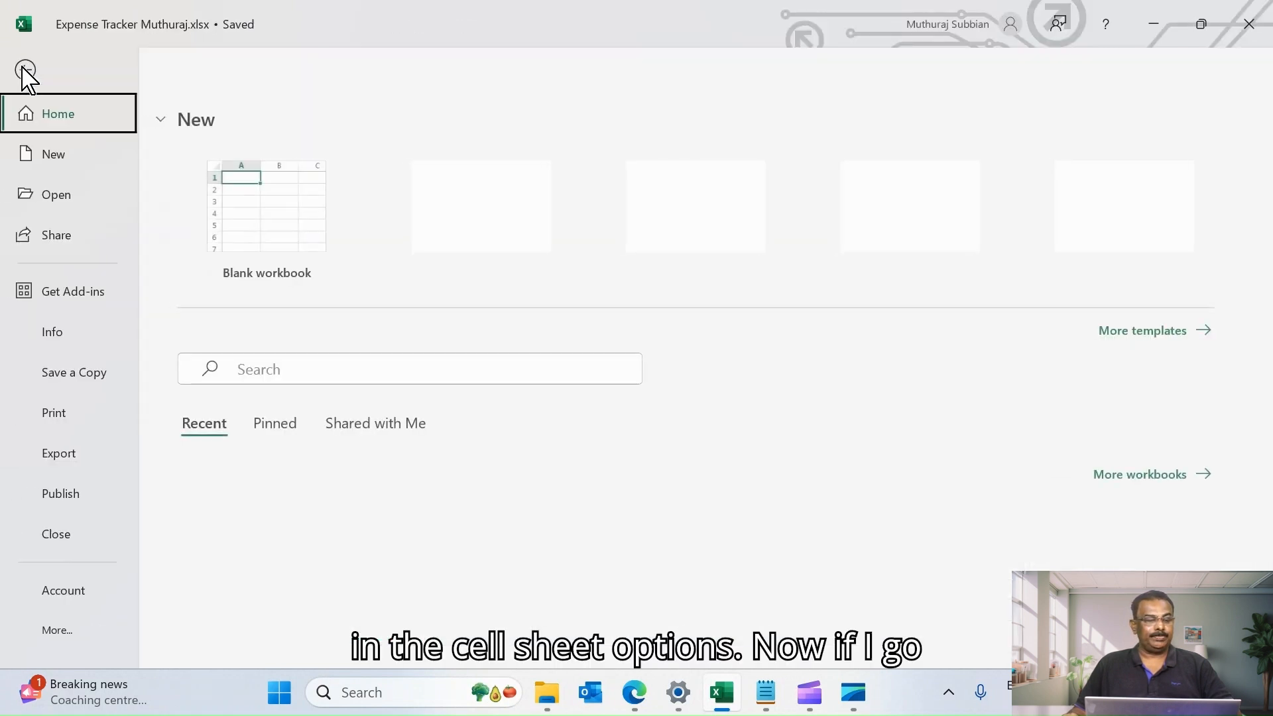
click(54, 414)
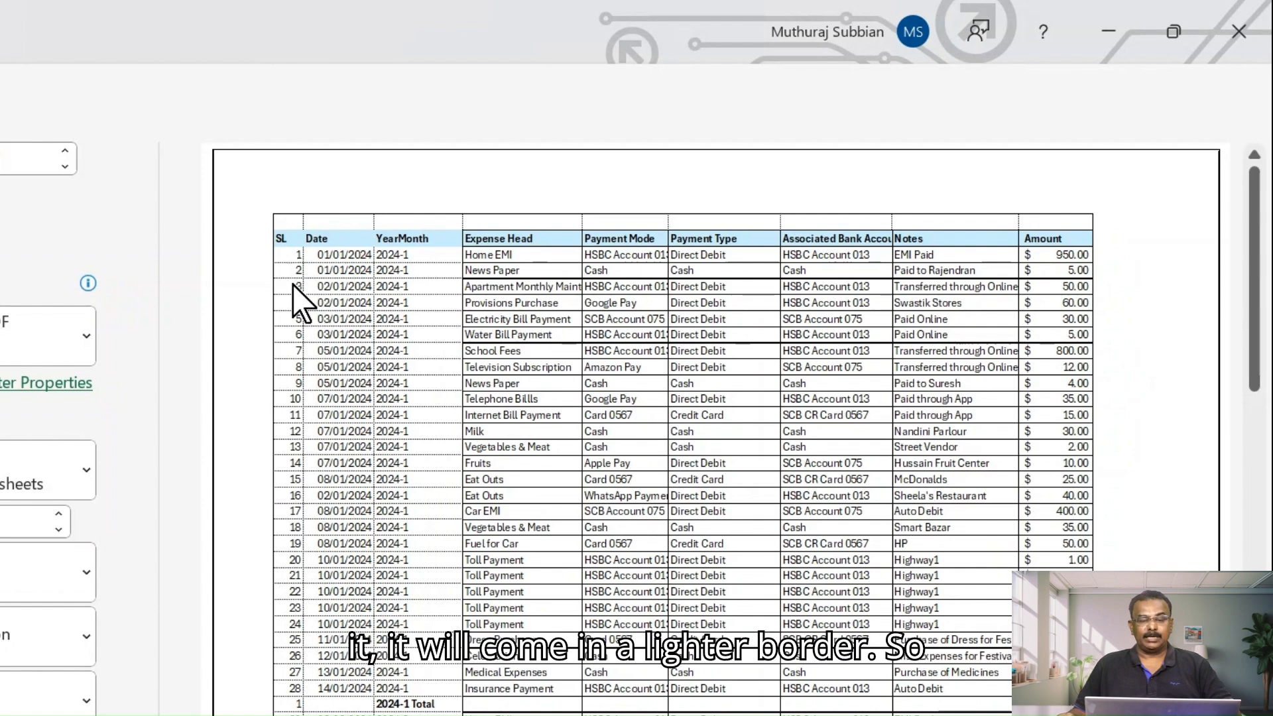
click(31, 73)
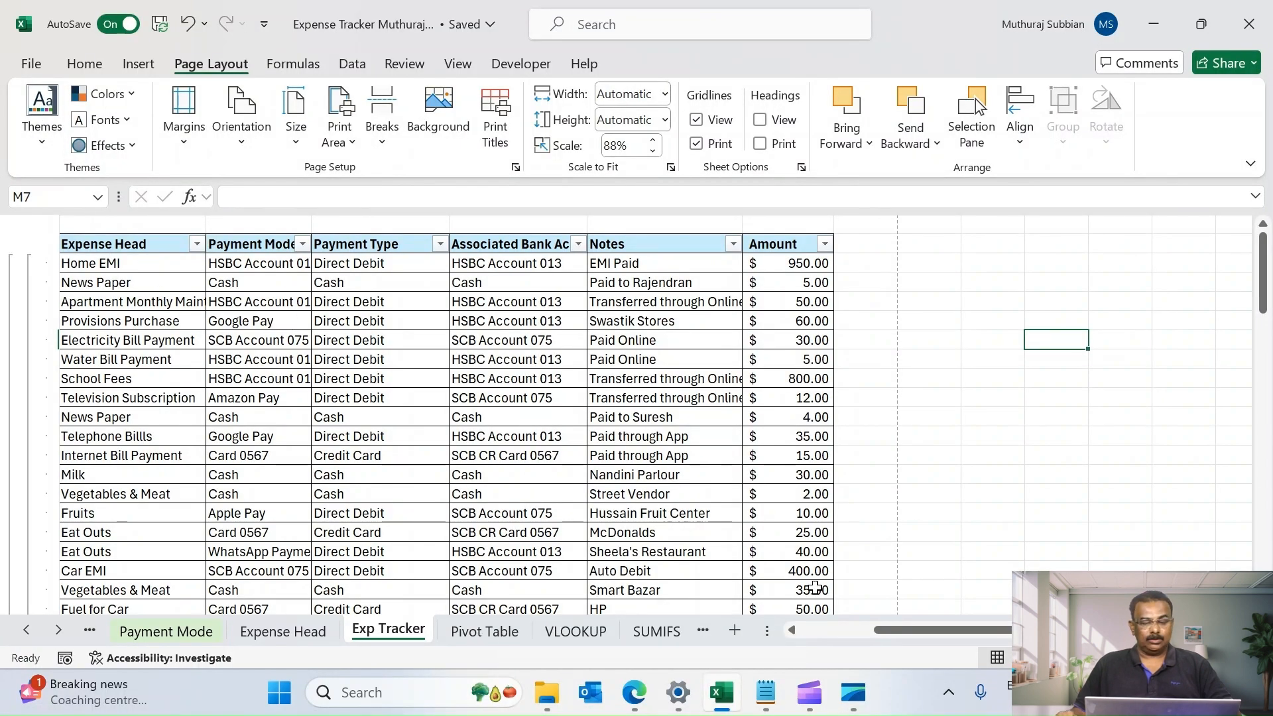
Step: Apply All Borders to the SL, Date and YearMonth columns of the Exp Tracker table, down to the Grand Total row
drag(917, 632, 775, 640)
click(68, 244)
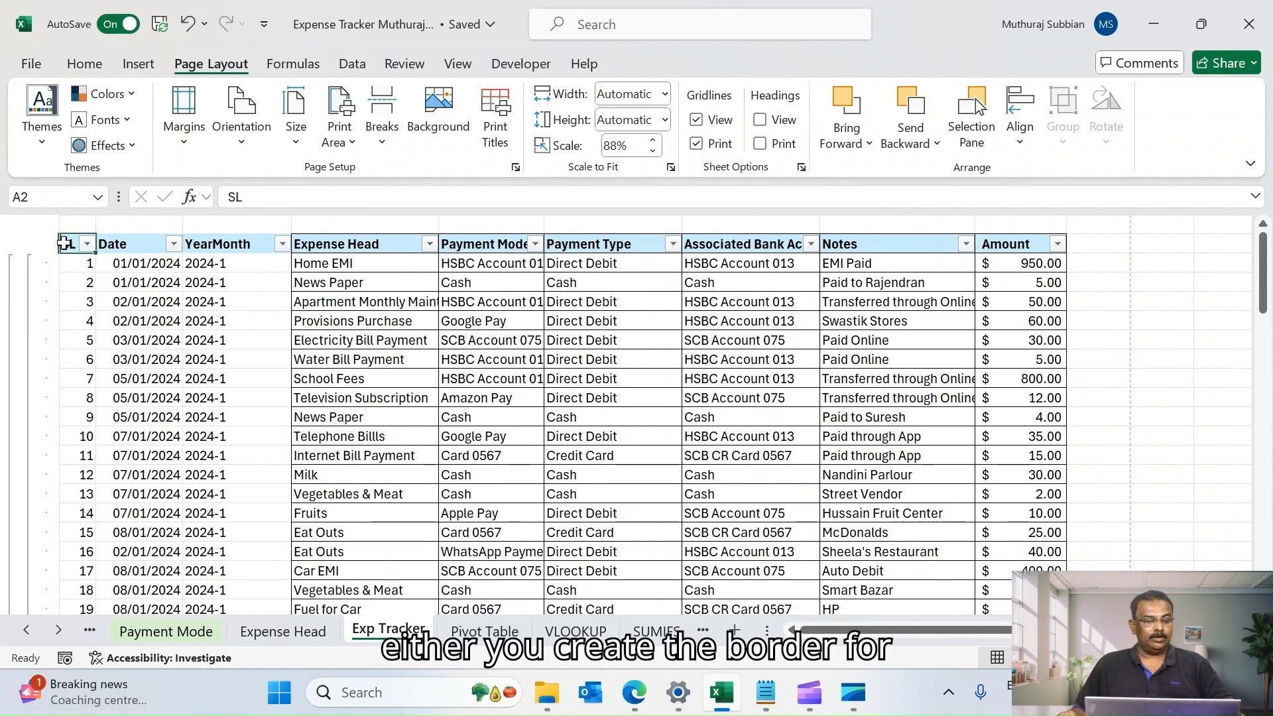
scroll(224, 425, down, 20)
scroll(224, 425, down, 8)
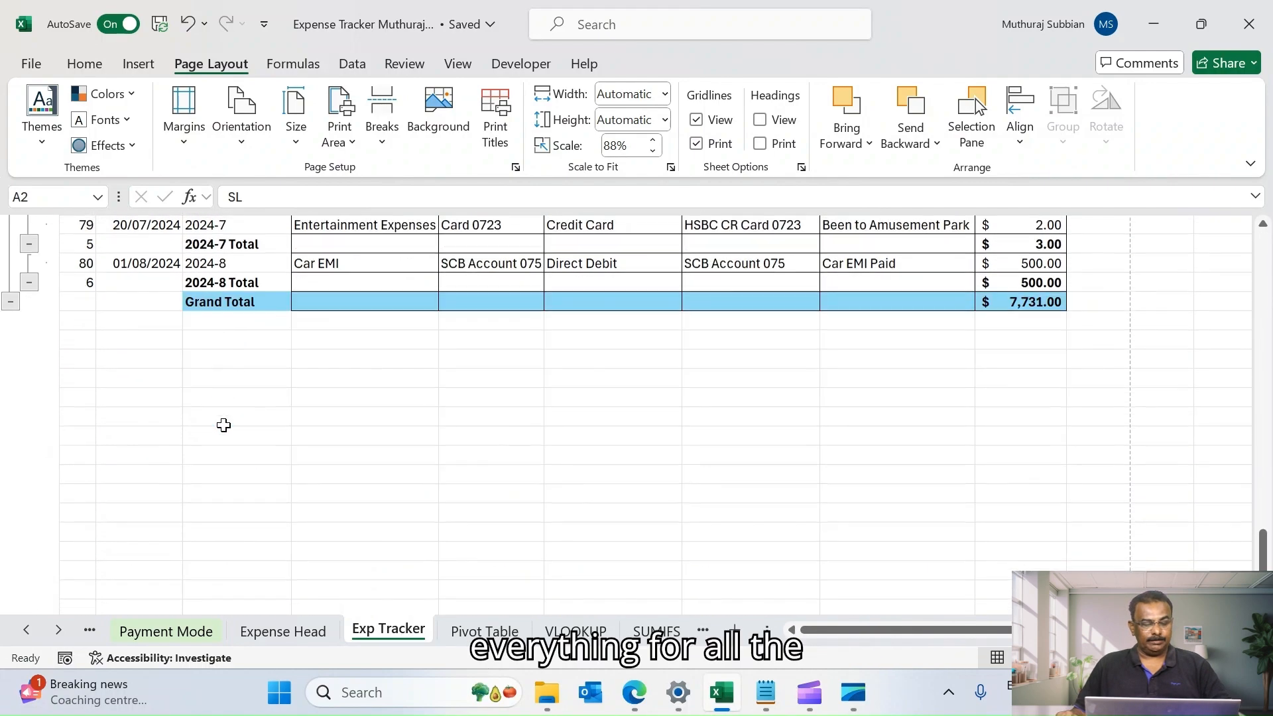
shift+click(270, 298)
click(100, 67)
scroll(398, 336, up, 20)
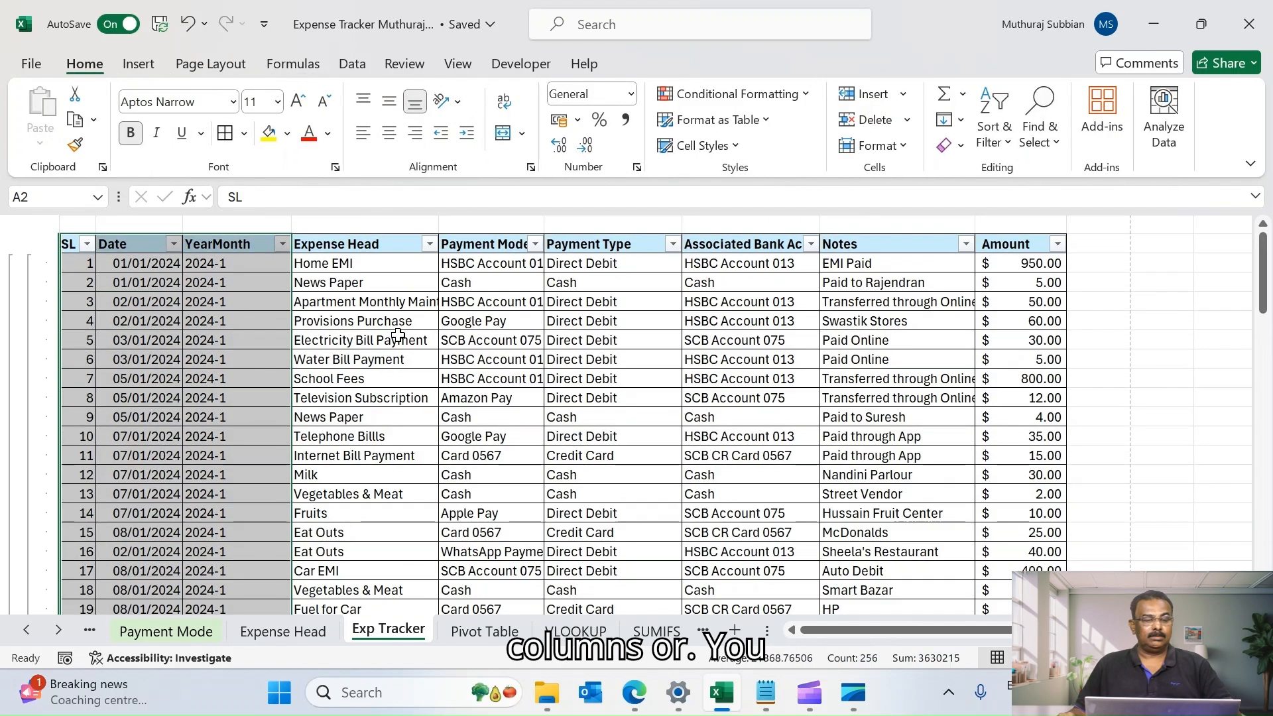
click(398, 336)
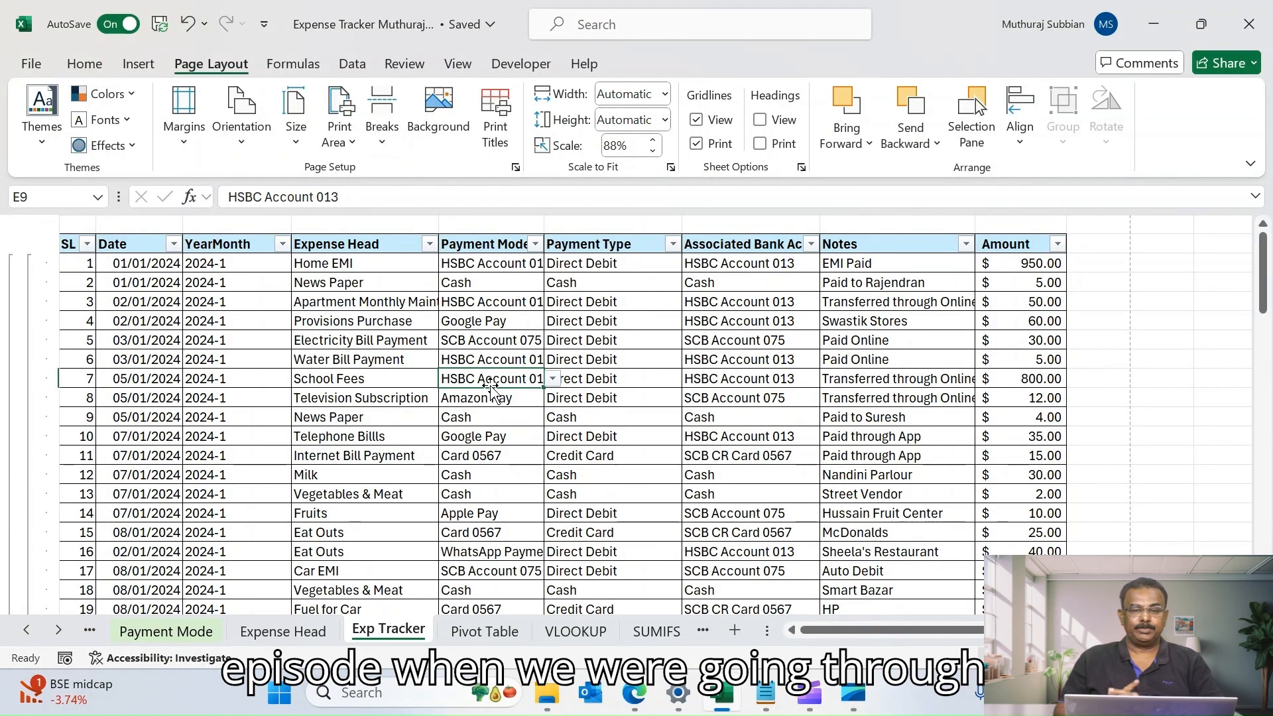
Step: Remove all existing subtotals from the Exp Tracker table
scroll(484, 394, down, 4)
scroll(478, 403, down, 1)
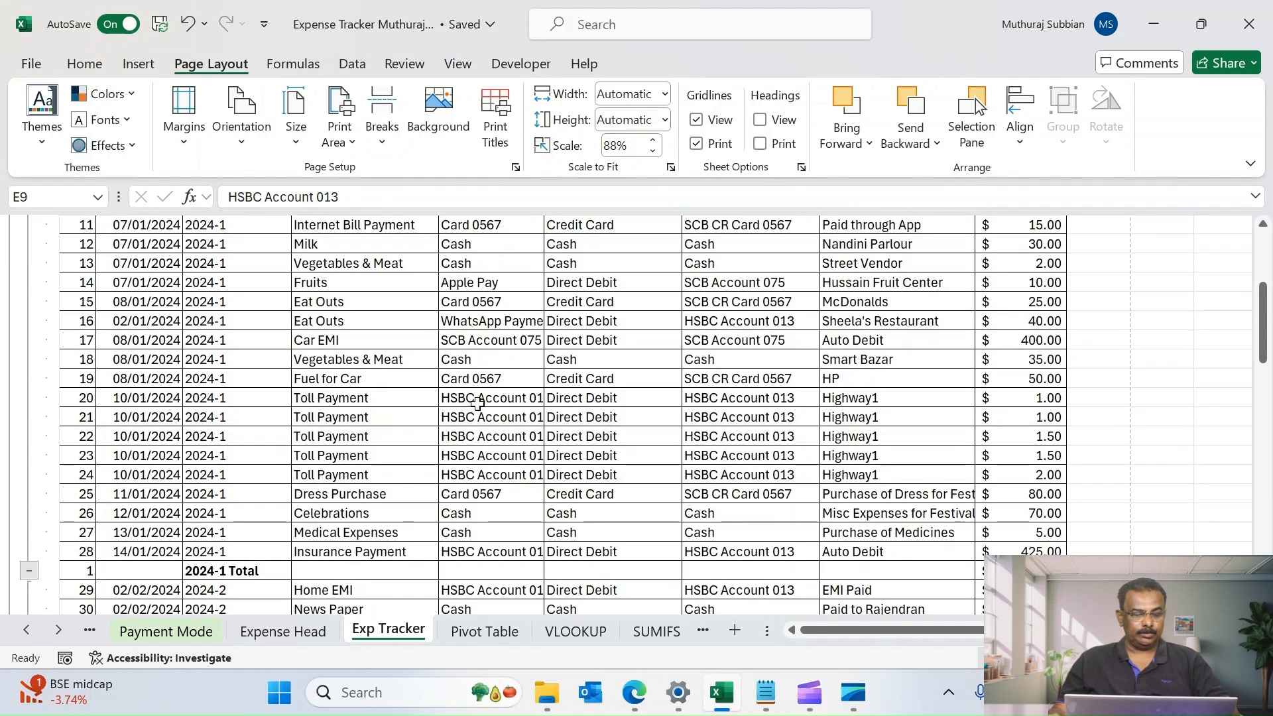
scroll(412, 493, up, 4)
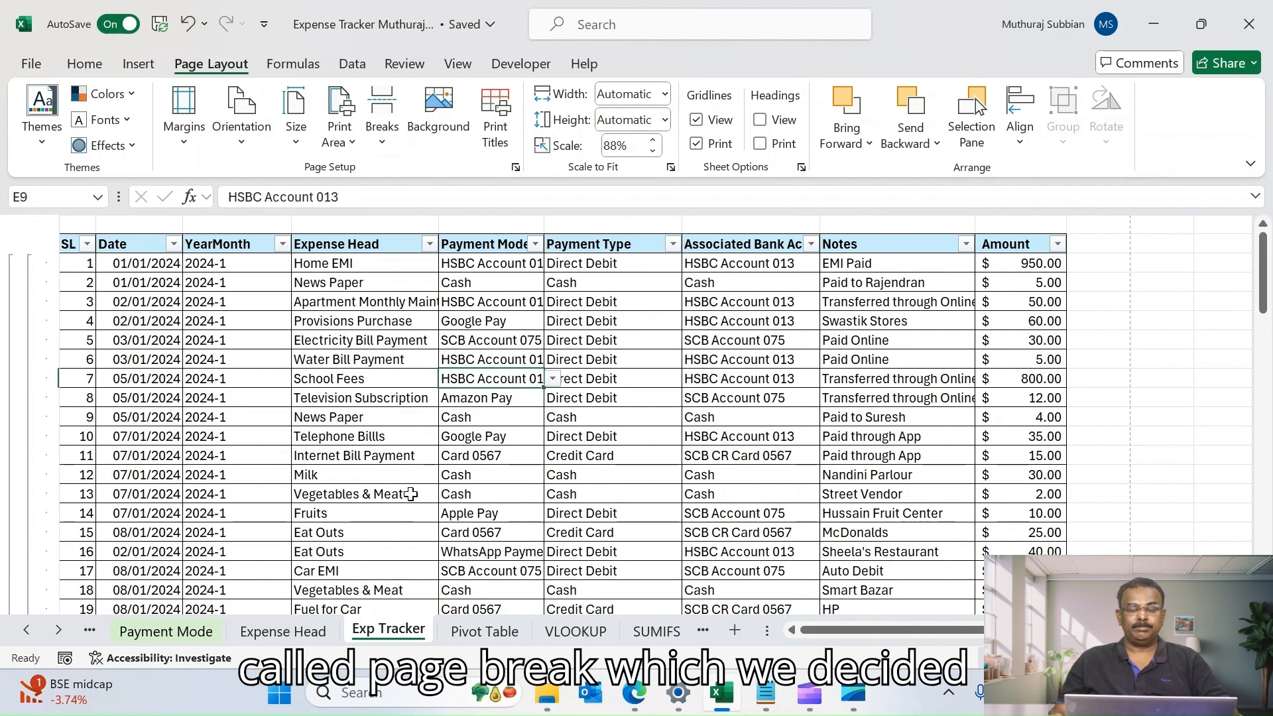
click(71, 246)
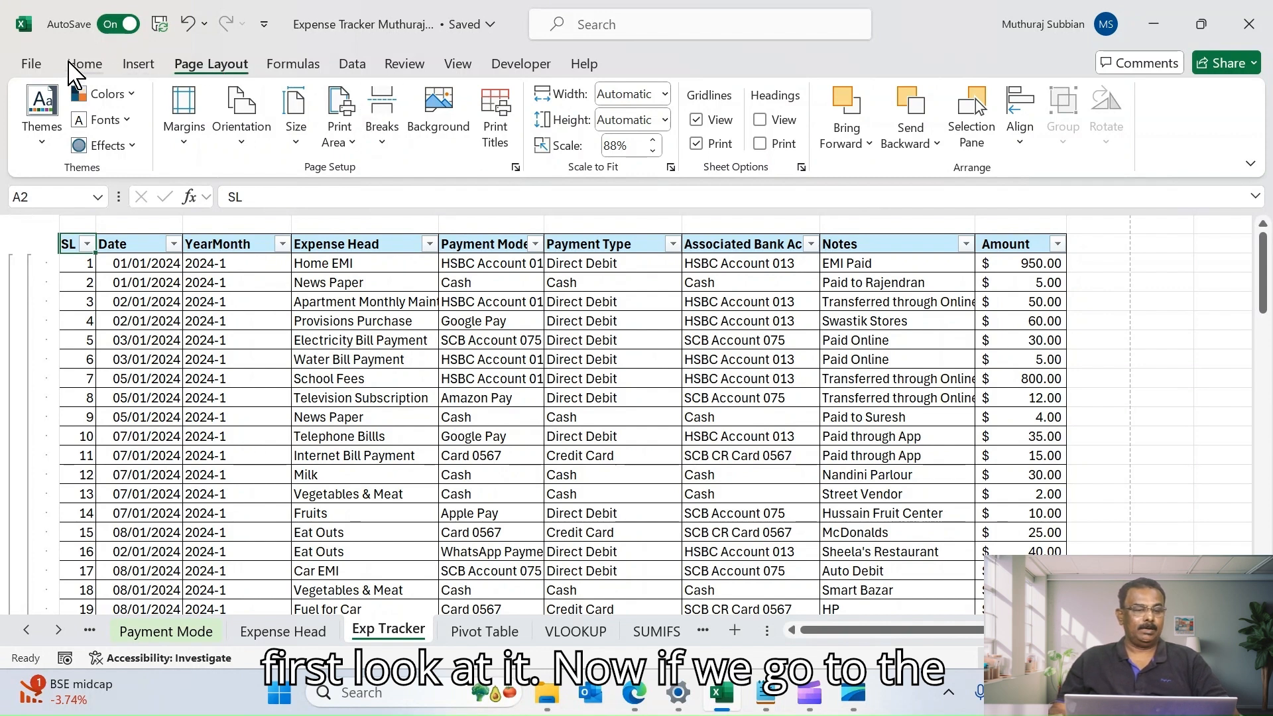
click(78, 64)
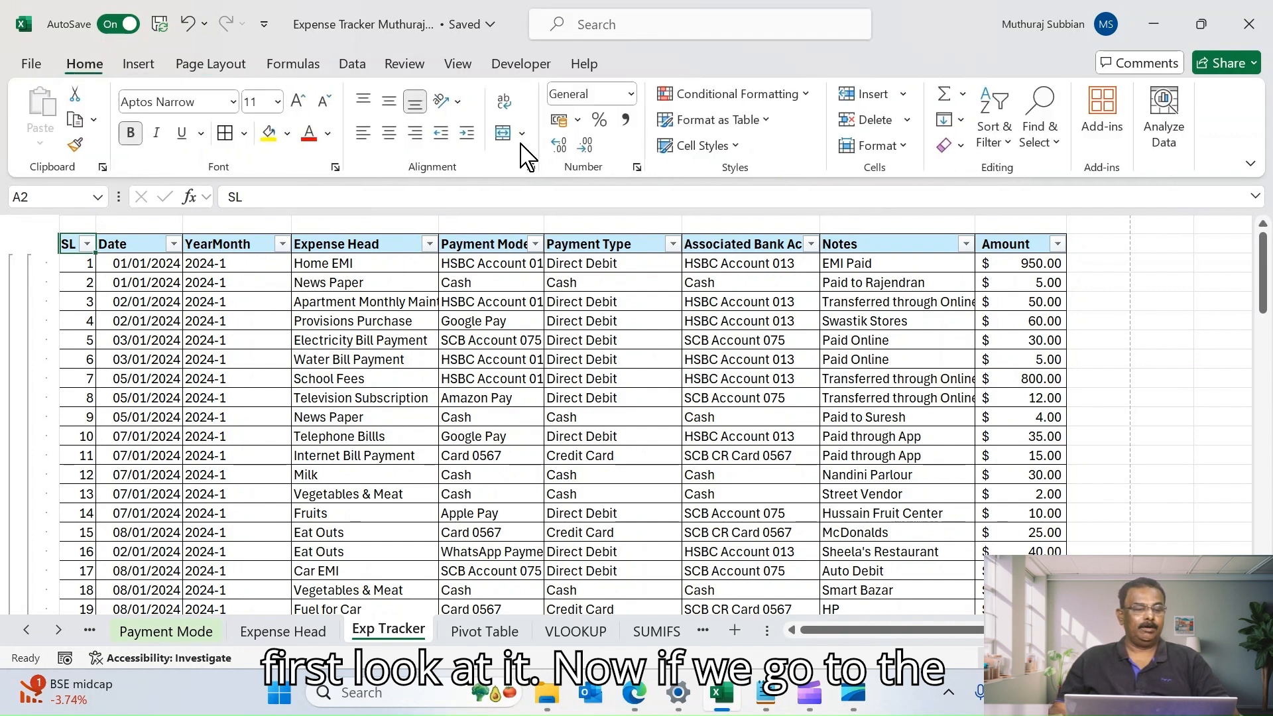
click(353, 66)
click(1051, 152)
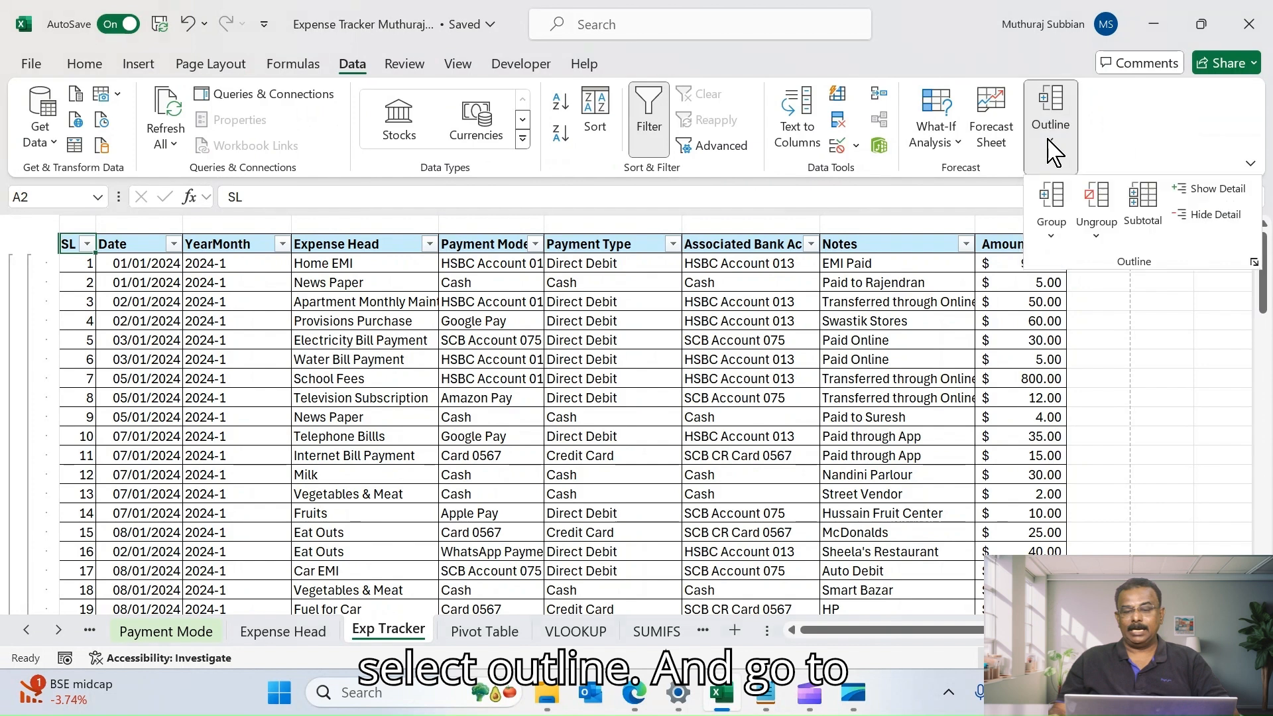
click(1143, 202)
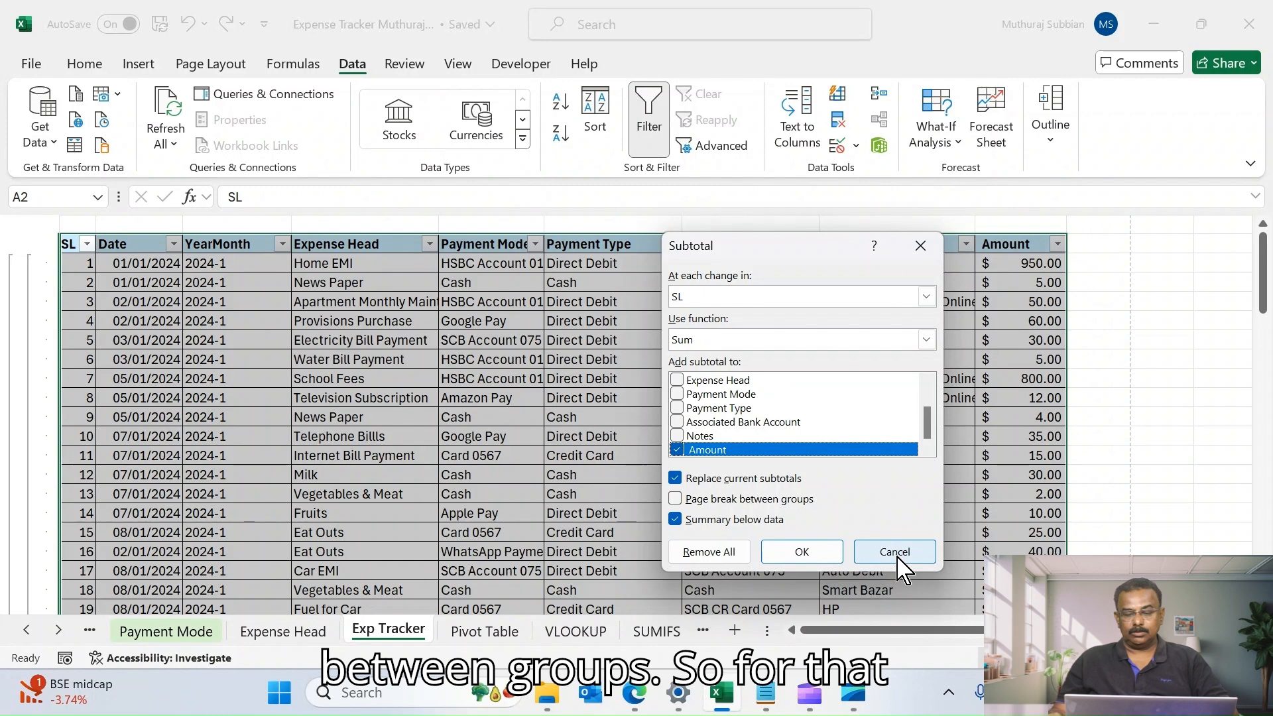
click(712, 551)
click(371, 455)
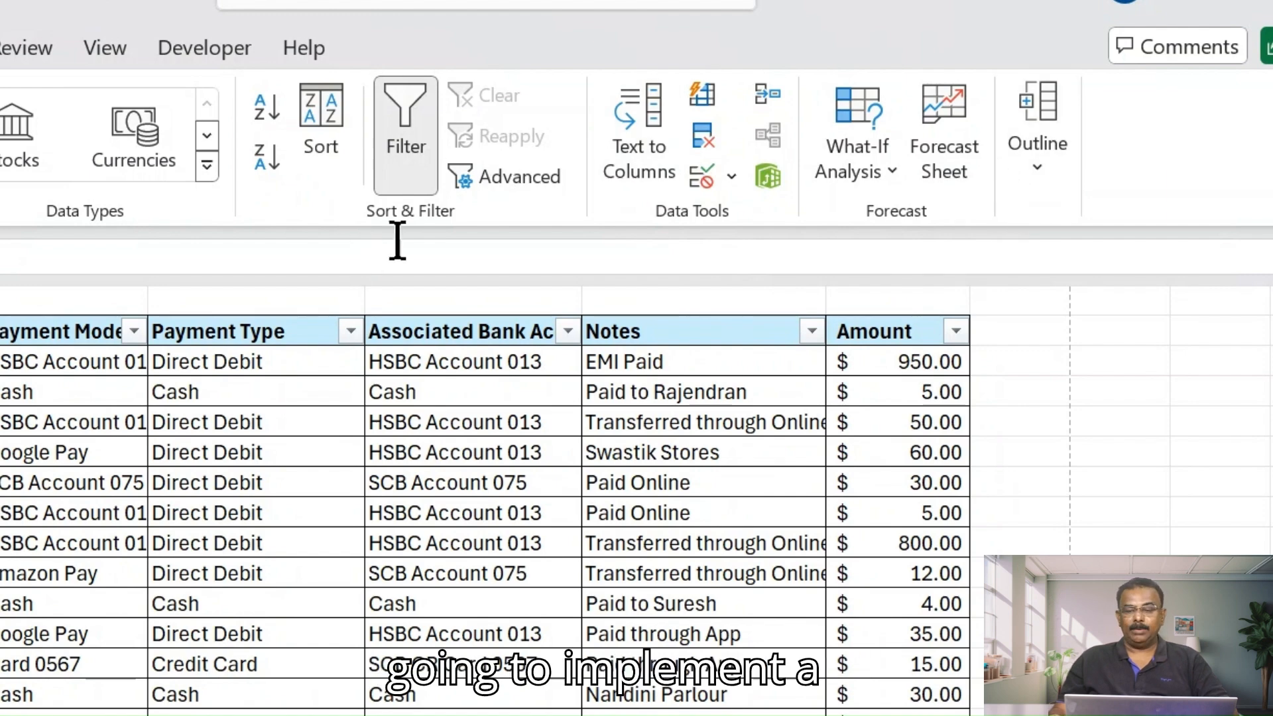
Step: Add Sum subtotals of Amount at each change in YearMonth, with a page break between groups and the summary below the data
click(1038, 182)
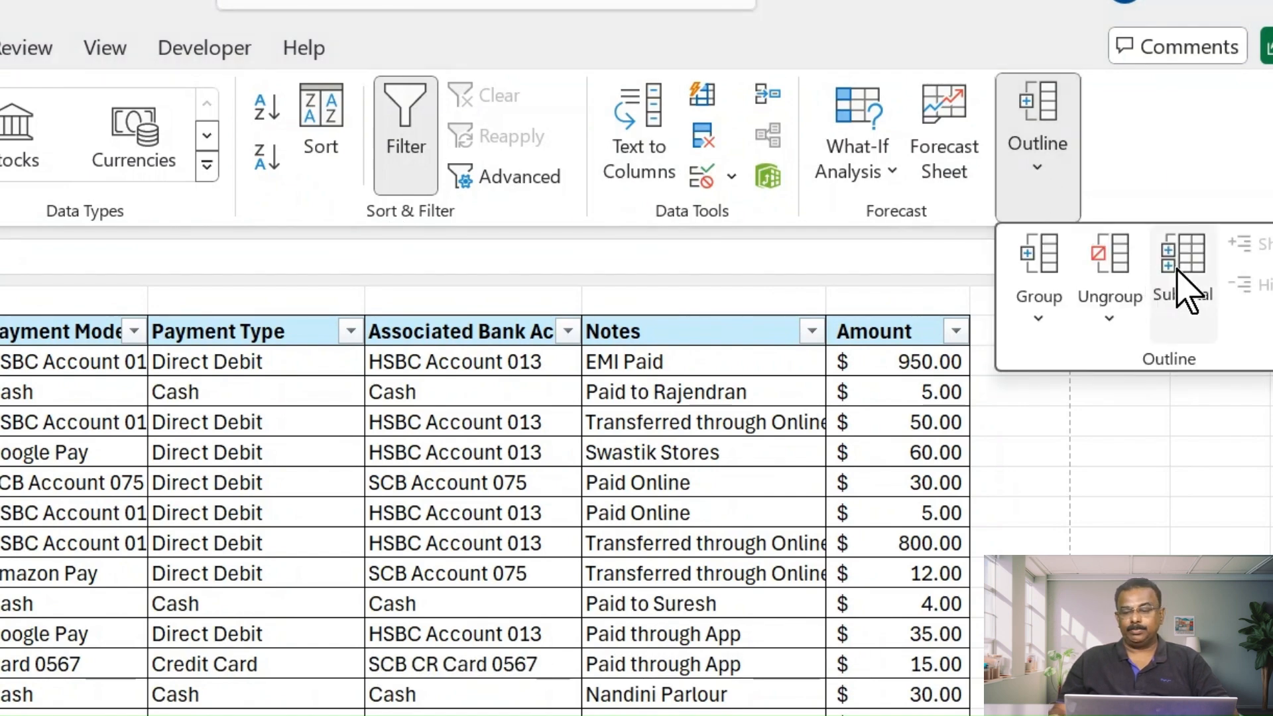
click(1179, 262)
click(847, 193)
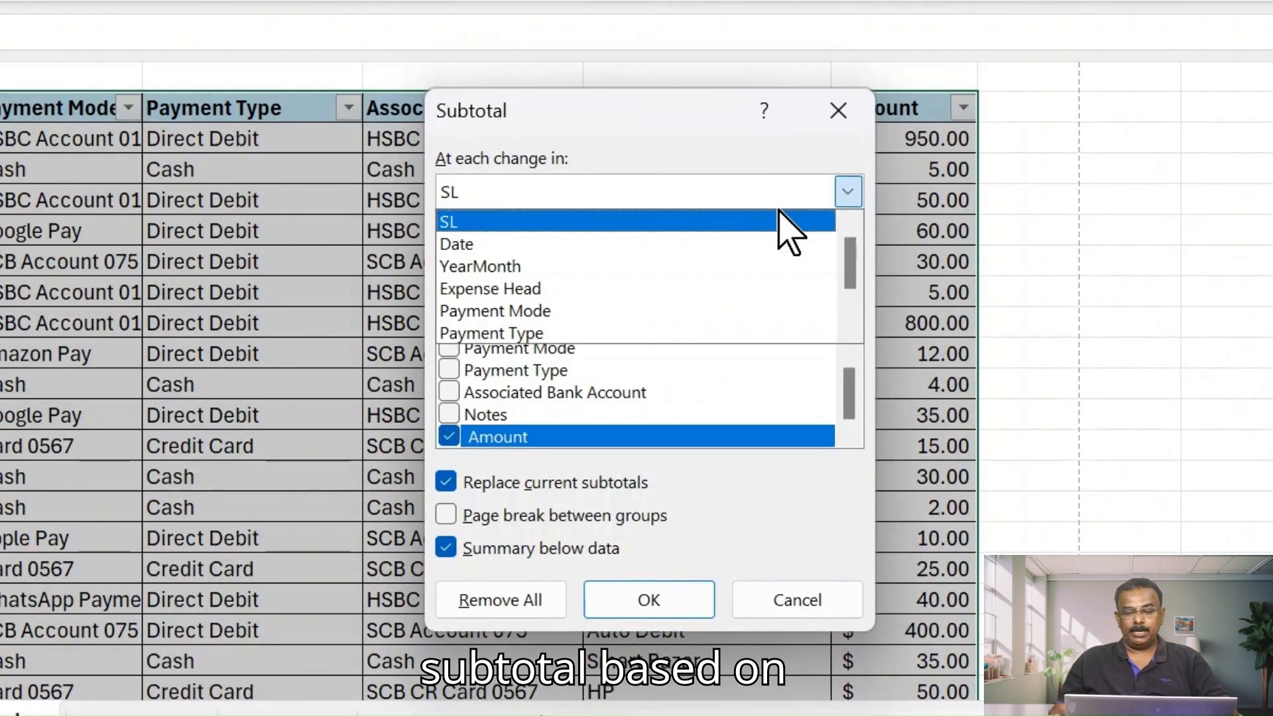
click(530, 266)
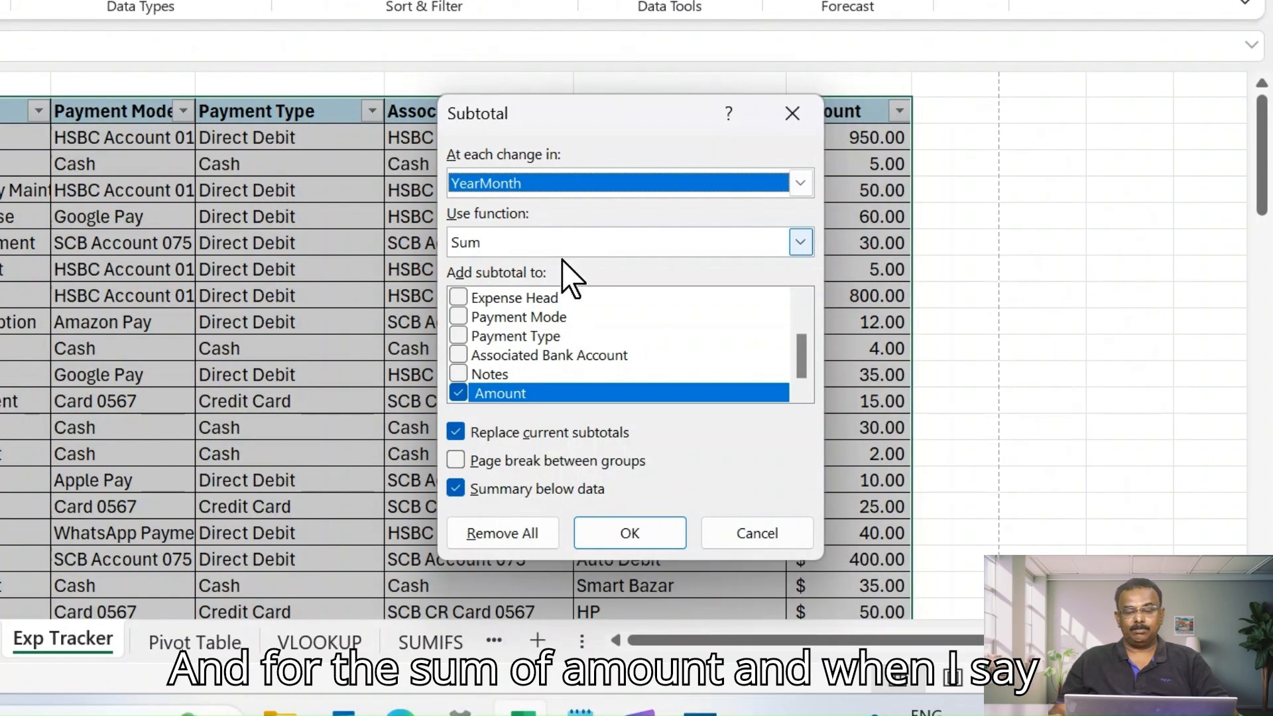
click(461, 458)
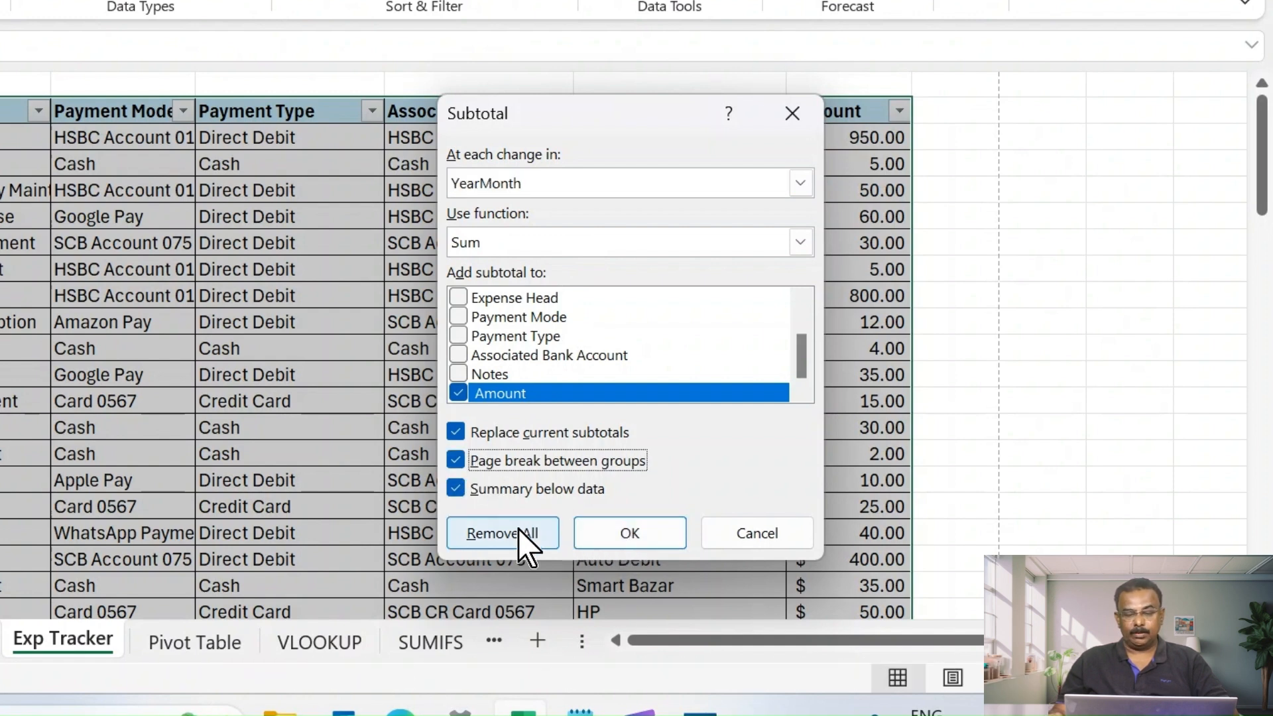
click(630, 532)
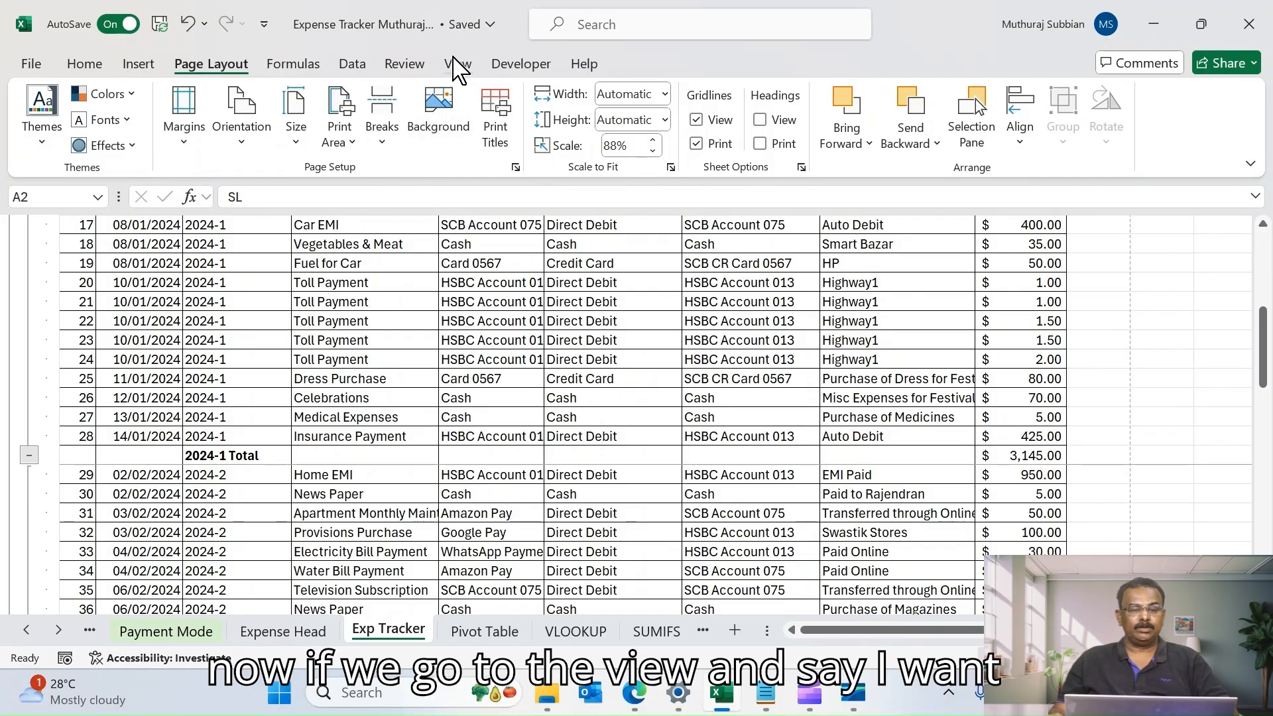
Step: Show the Exp Tracker sheet in Page Break Preview and examine the page breaks after each month's subtotal
click(458, 65)
click(348, 141)
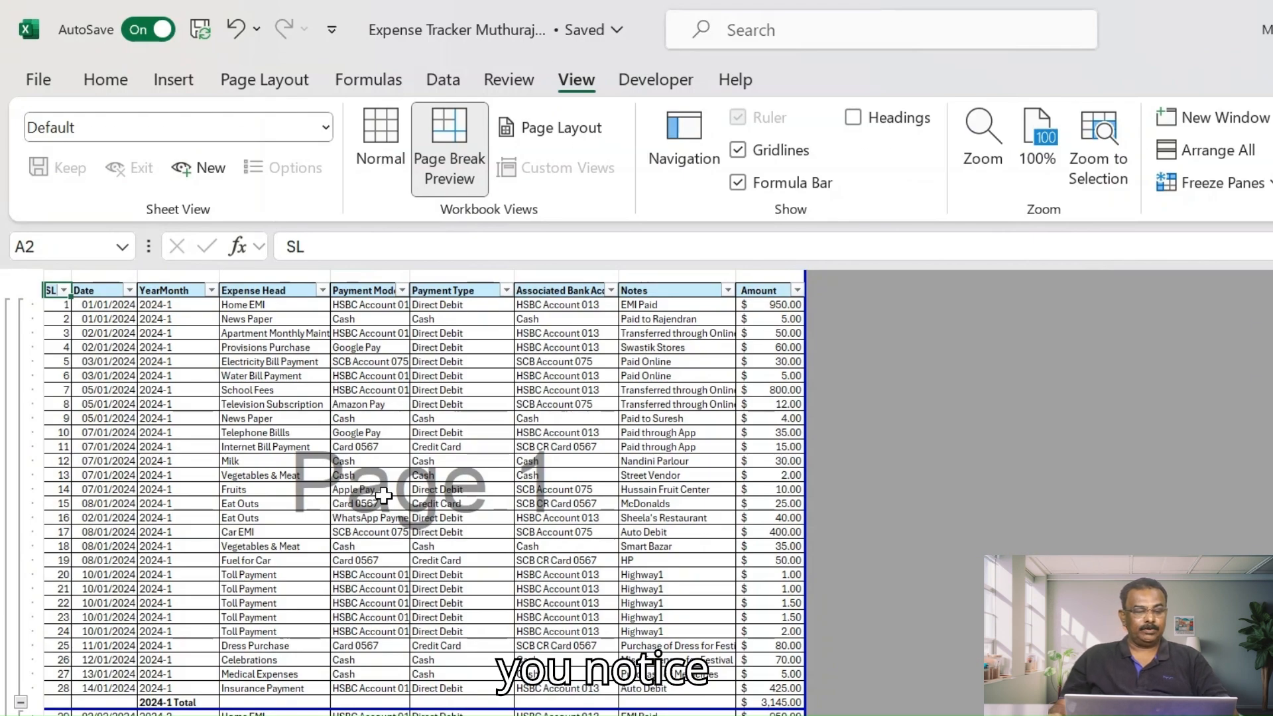
scroll(305, 393, down, 4)
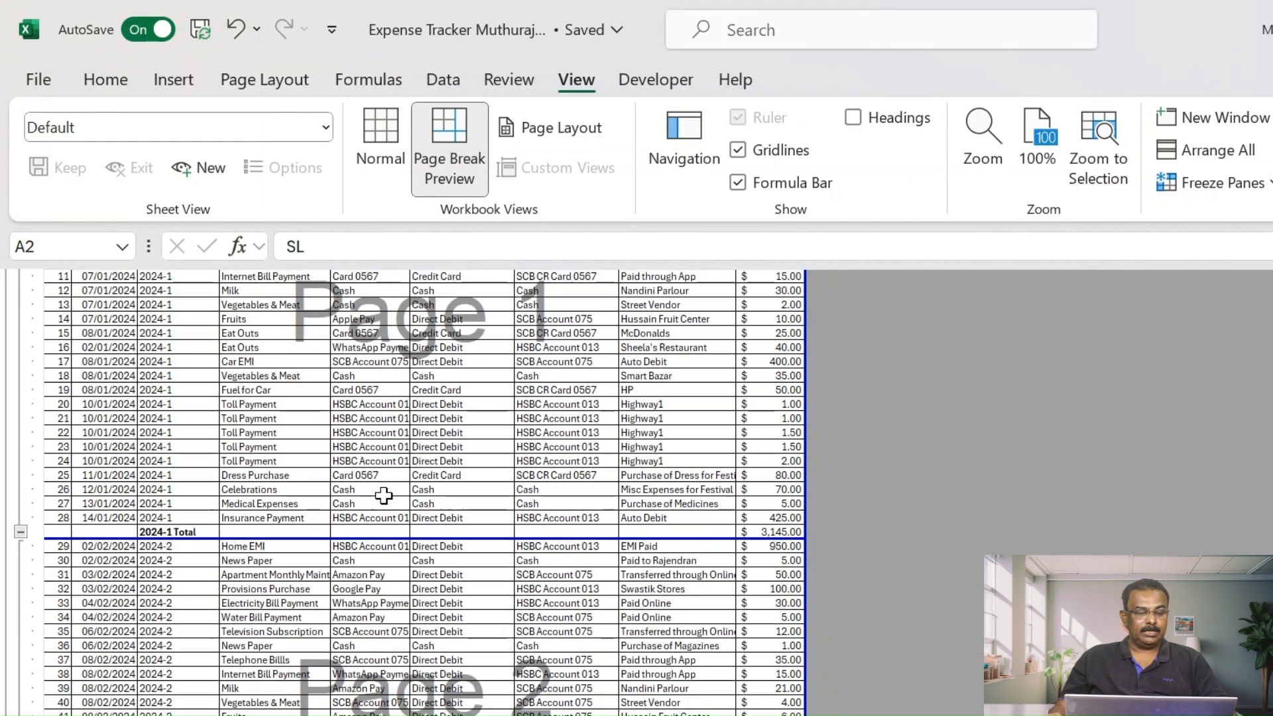
scroll(384, 495, down, 15)
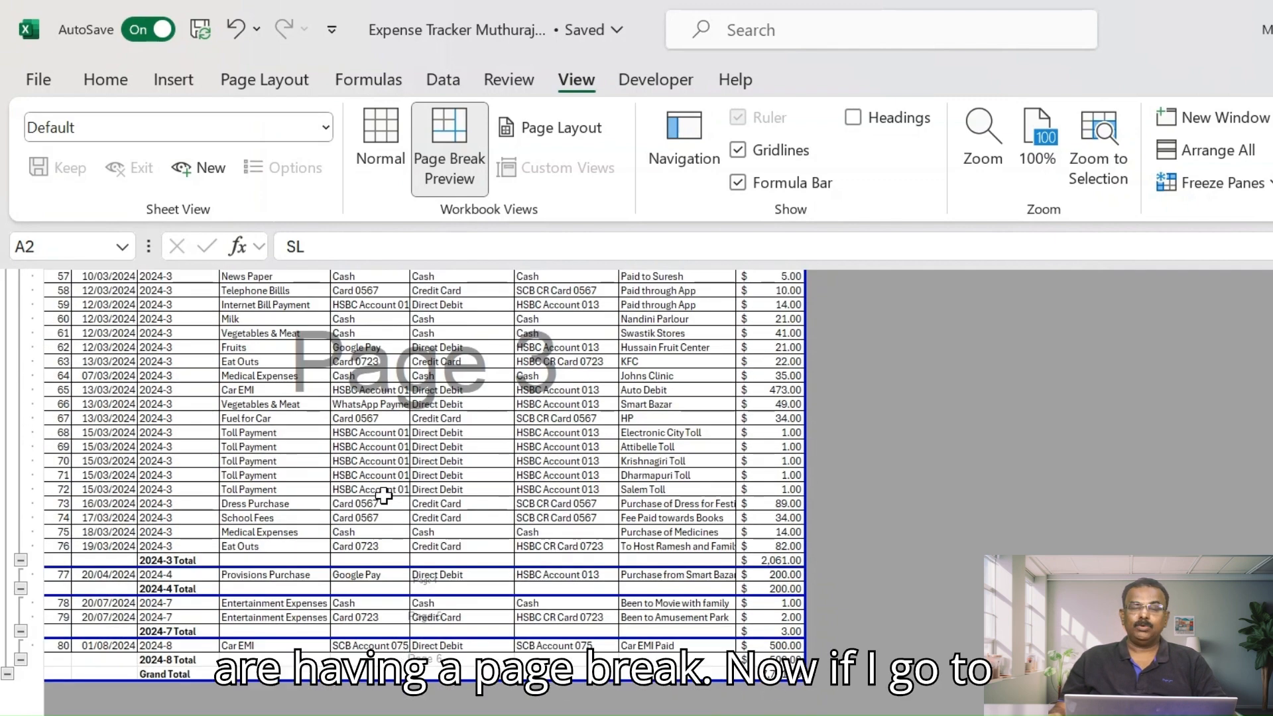
Step: Open the print preview of the Exp Tracker sheet and page through to the last page to check the monthly page breaks
click(38, 80)
click(78, 522)
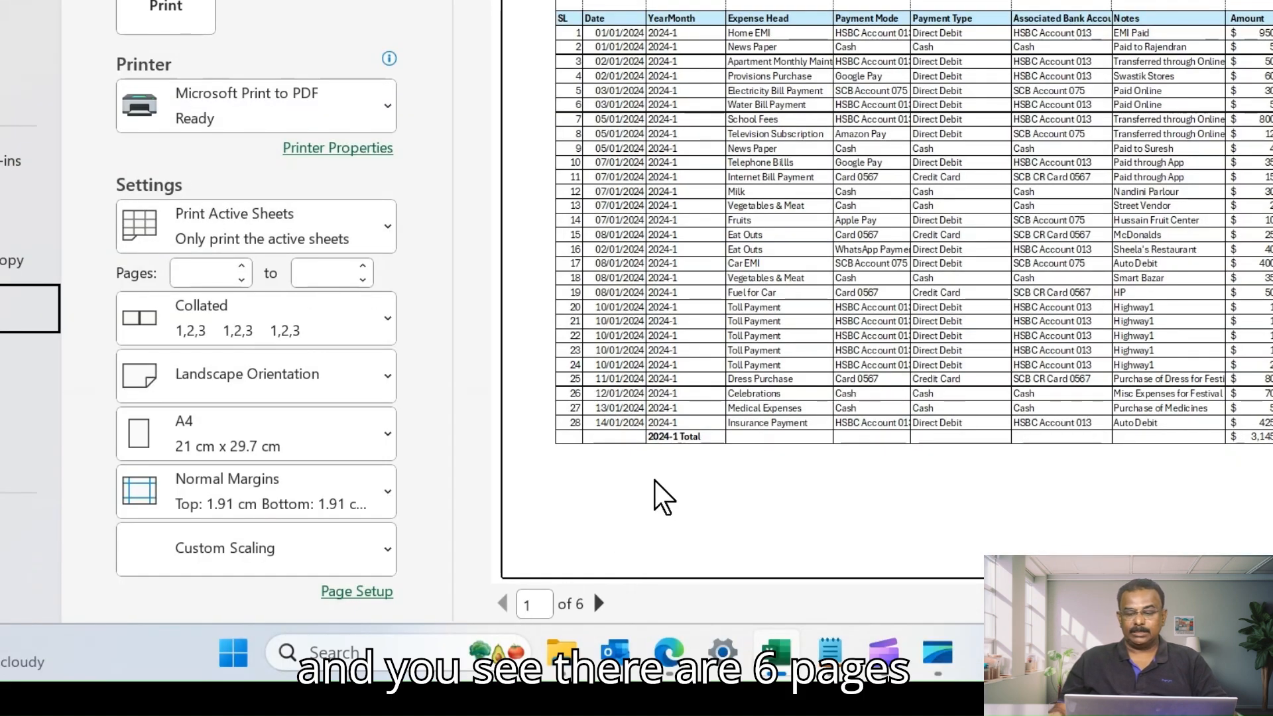
click(600, 603)
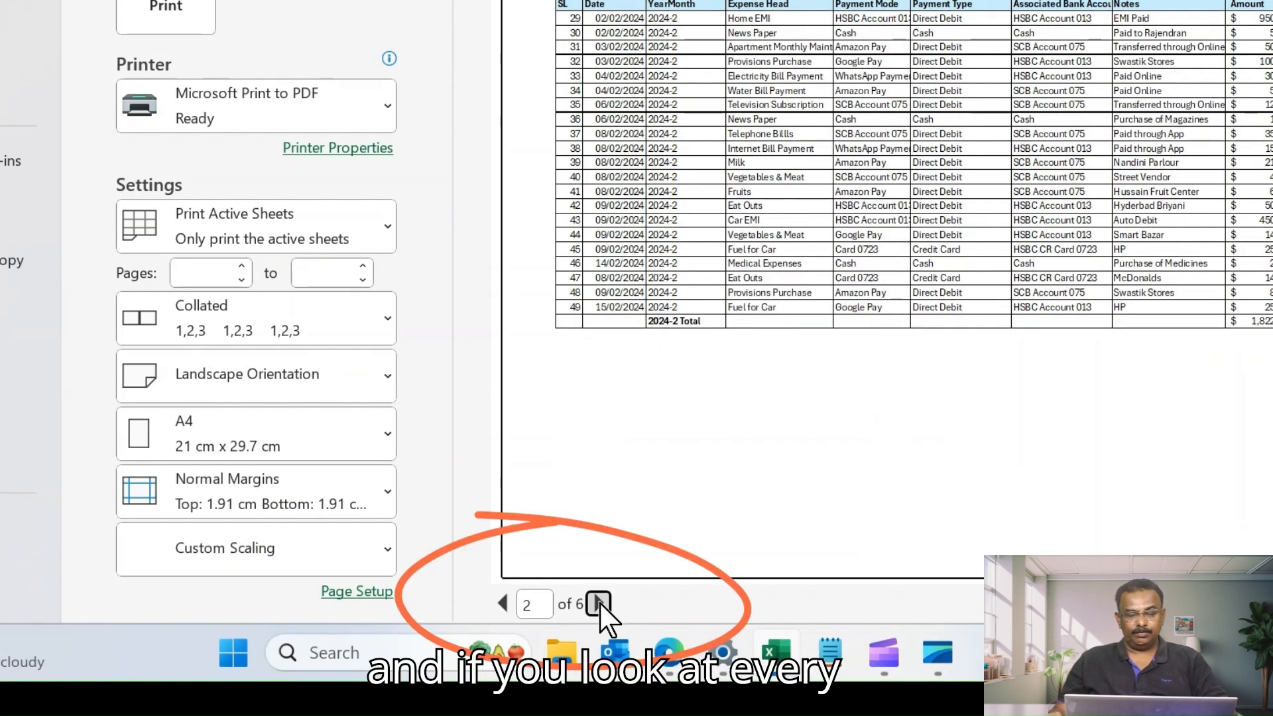
click(600, 603)
click(599, 603)
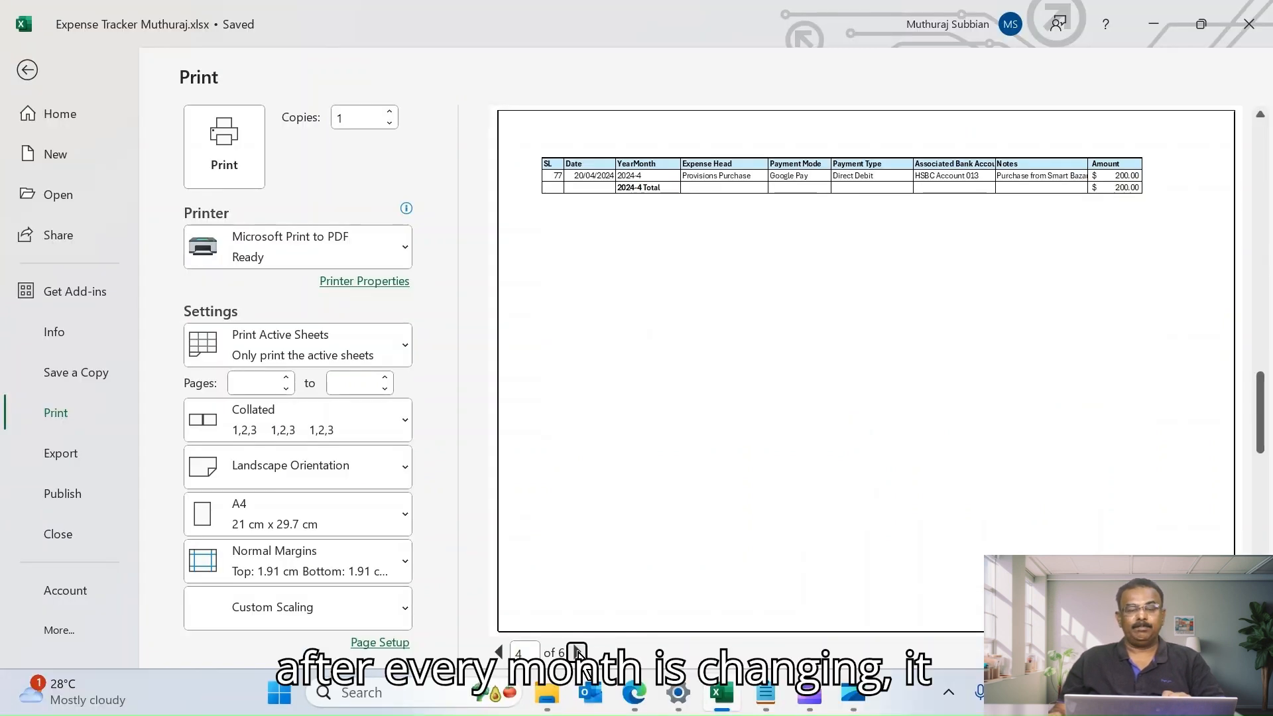
click(578, 654)
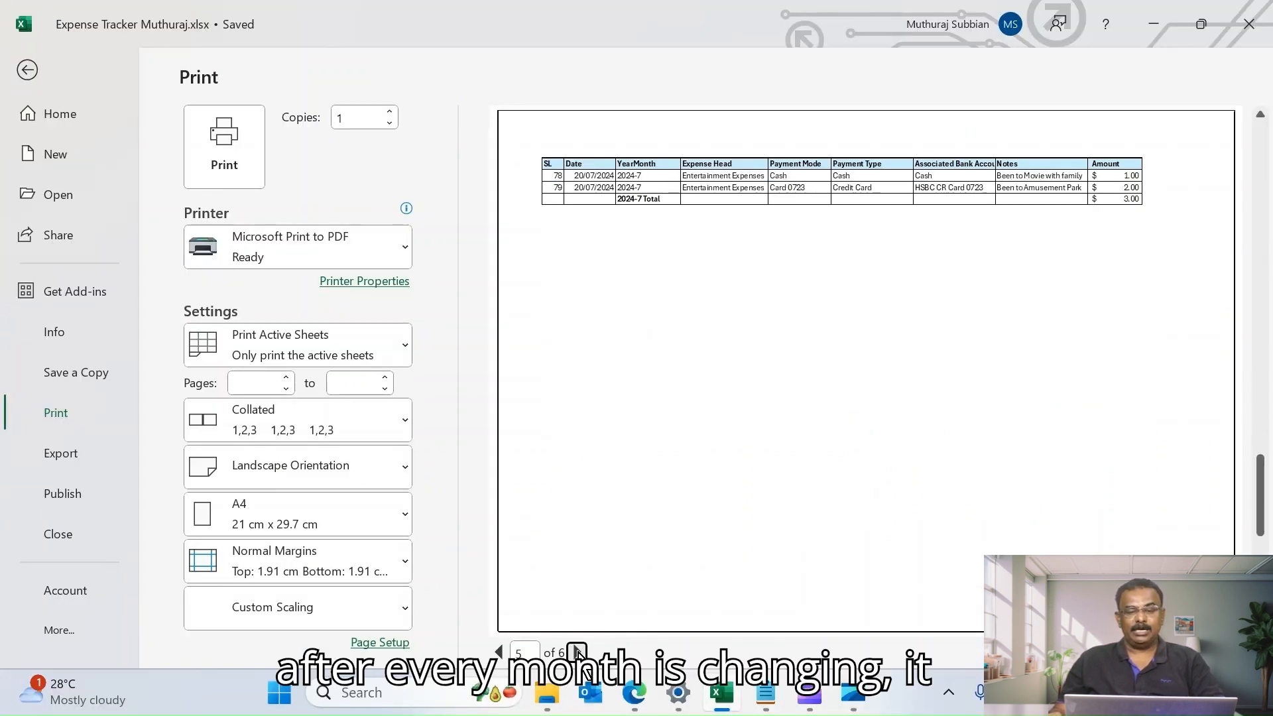
click(578, 654)
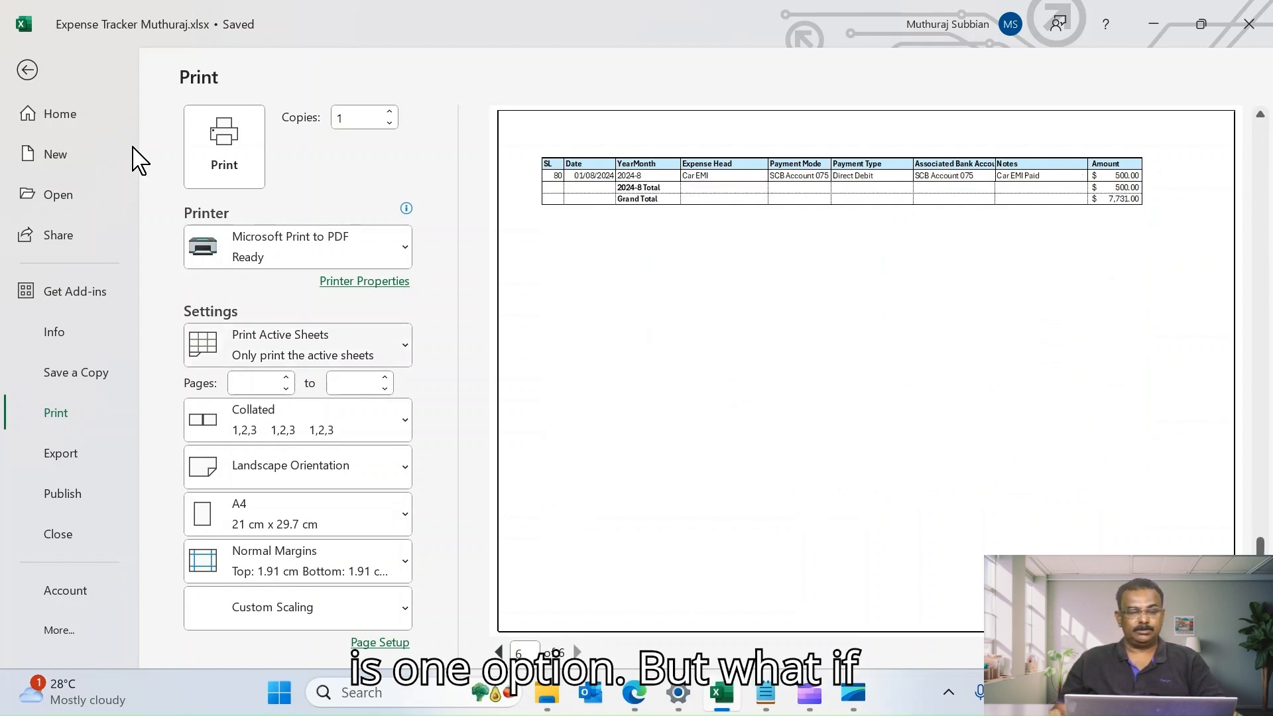
Step: Leave the print preview and return the Exp Tracker sheet to Normal view
click(27, 70)
scroll(440, 395, up, 20)
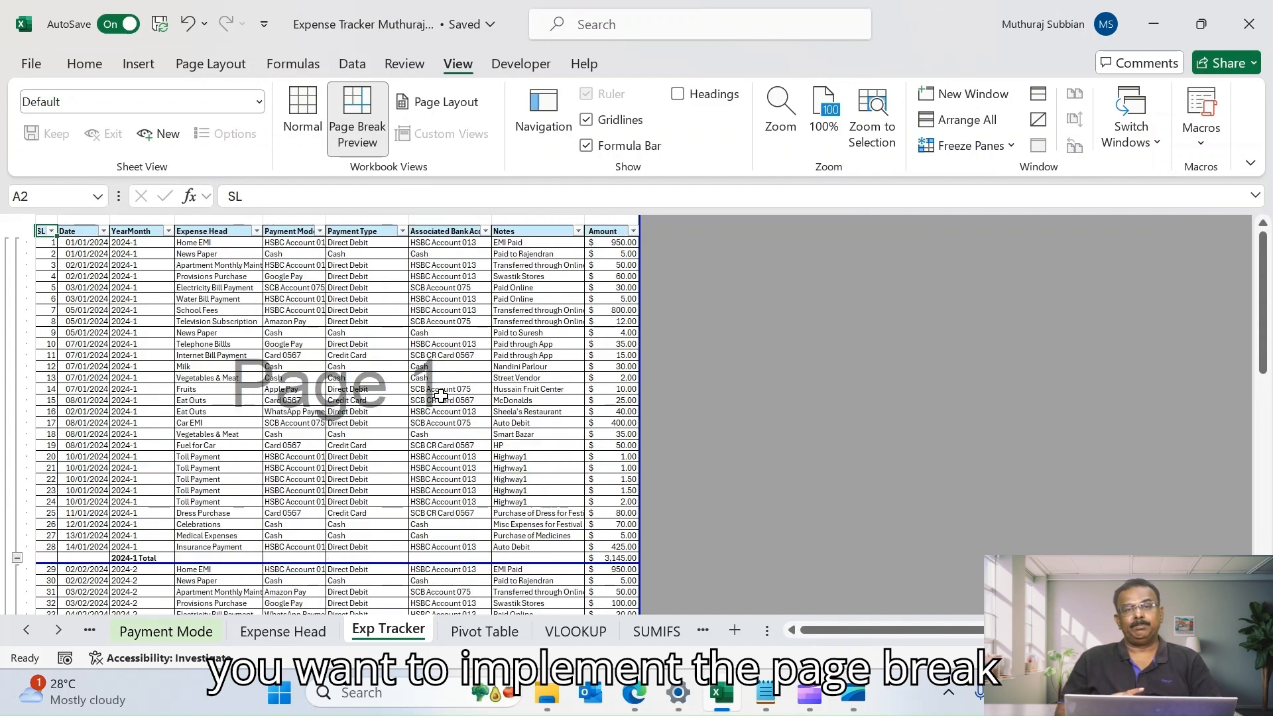
click(302, 125)
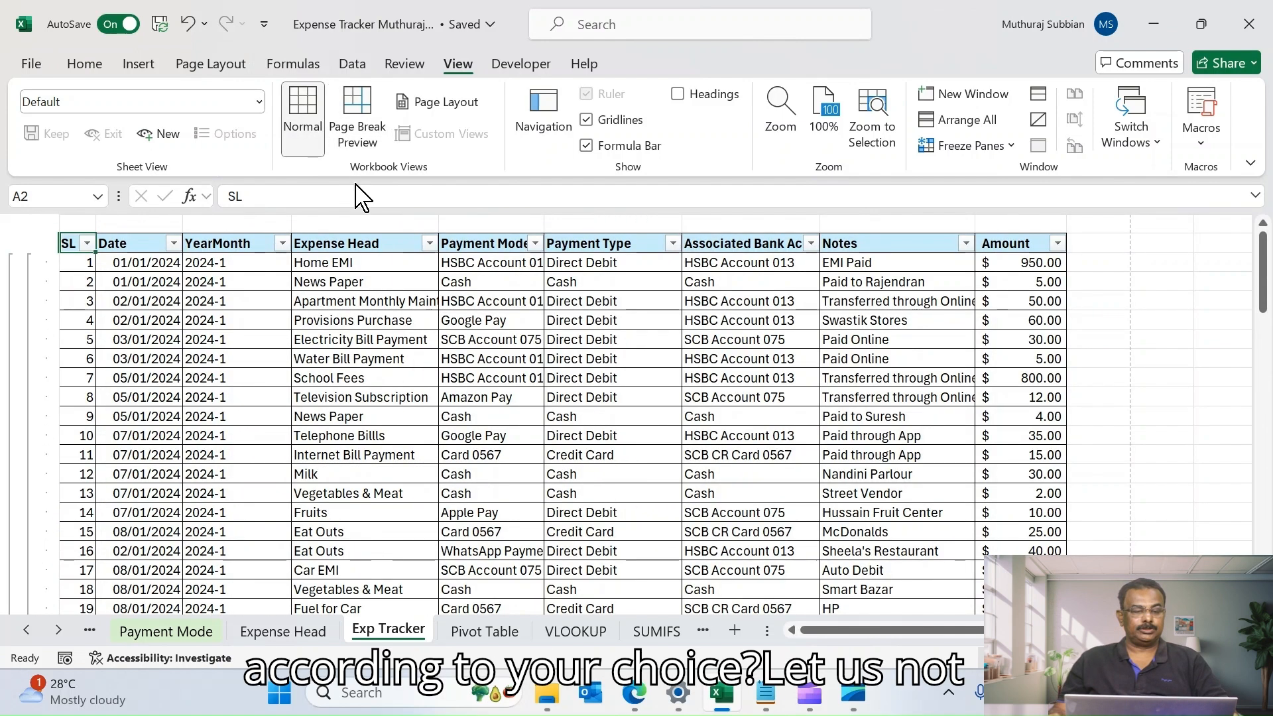
scroll(412, 342, down, 6)
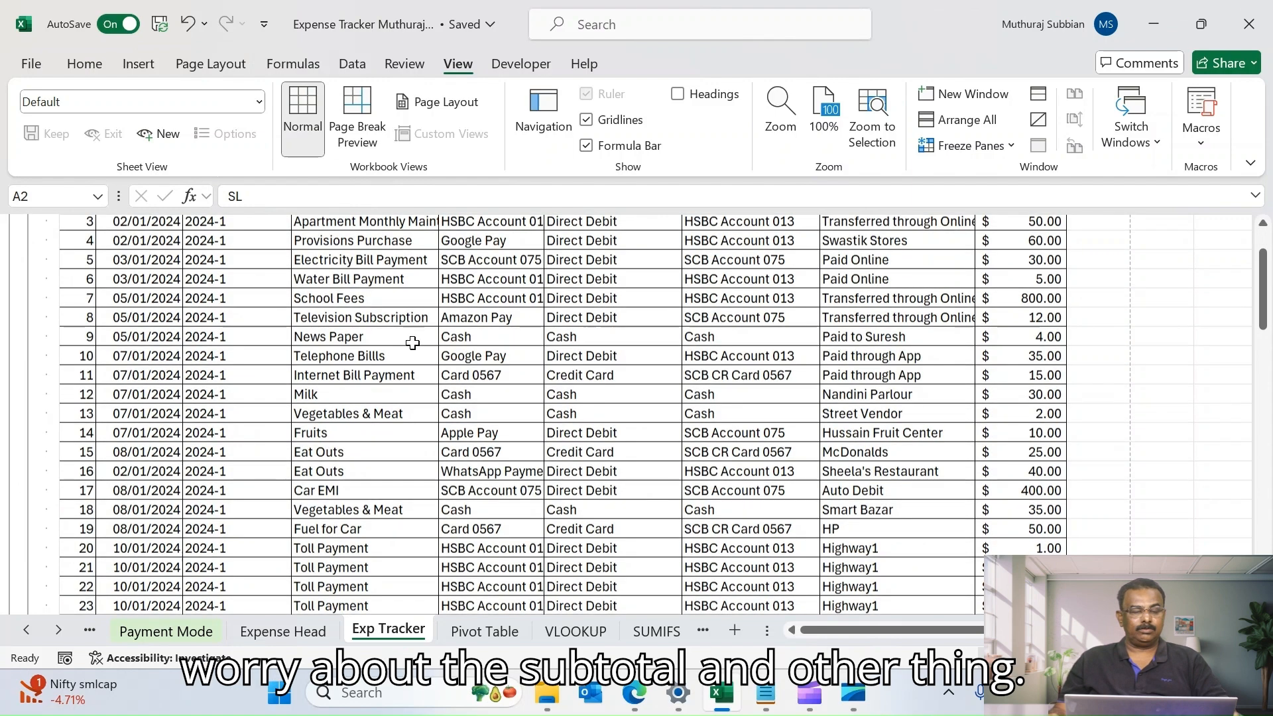
scroll(412, 342, up, 6)
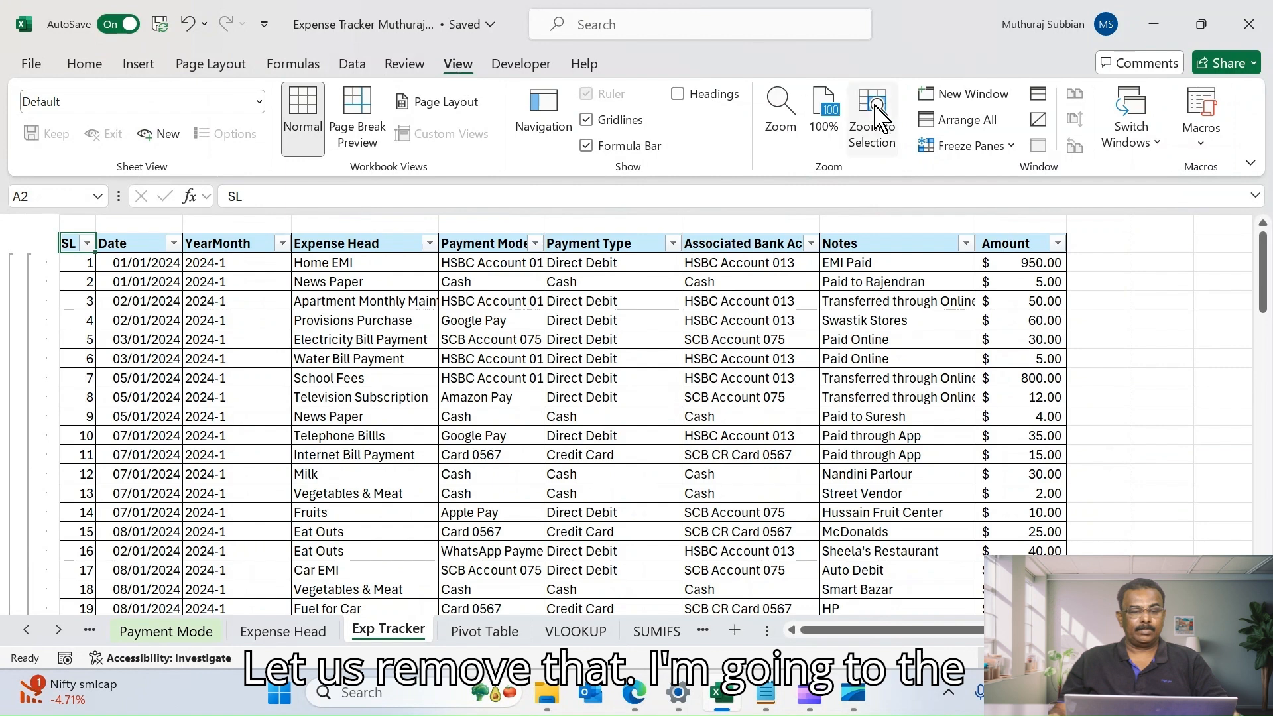
Step: Remove all YearMonth subtotals and their page breaks from the Exp Tracker table
click(352, 64)
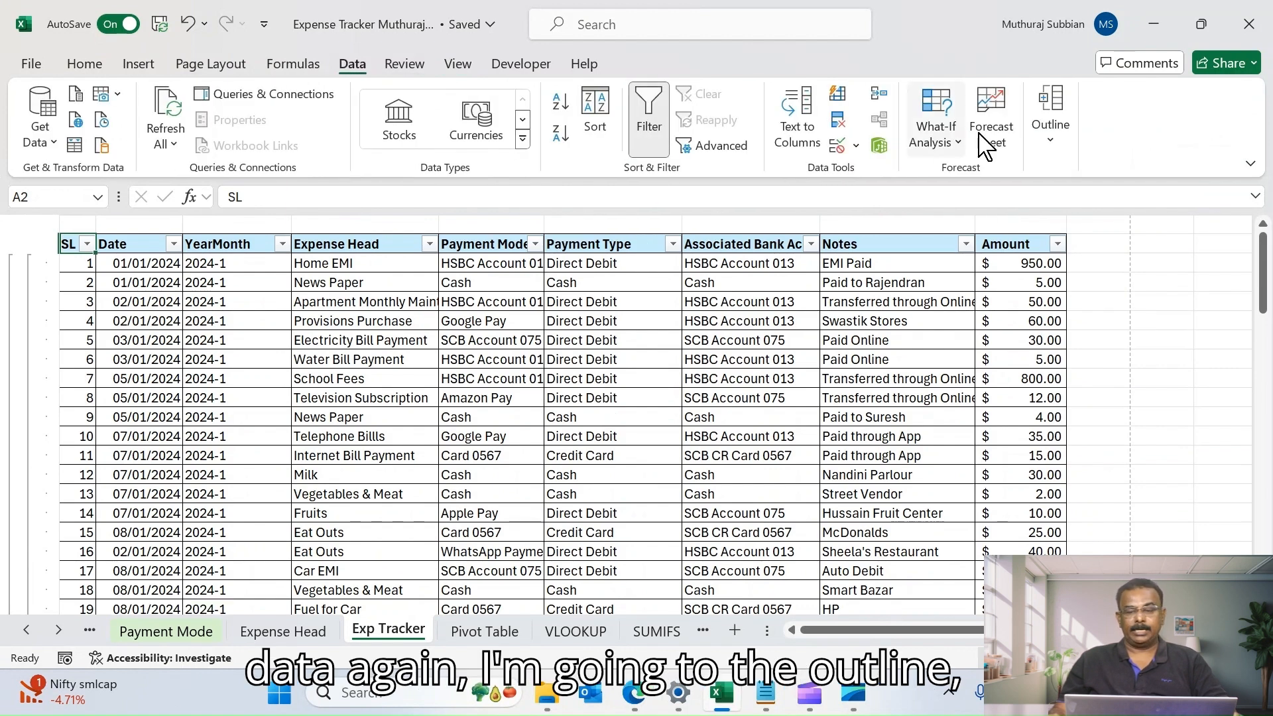
click(1050, 132)
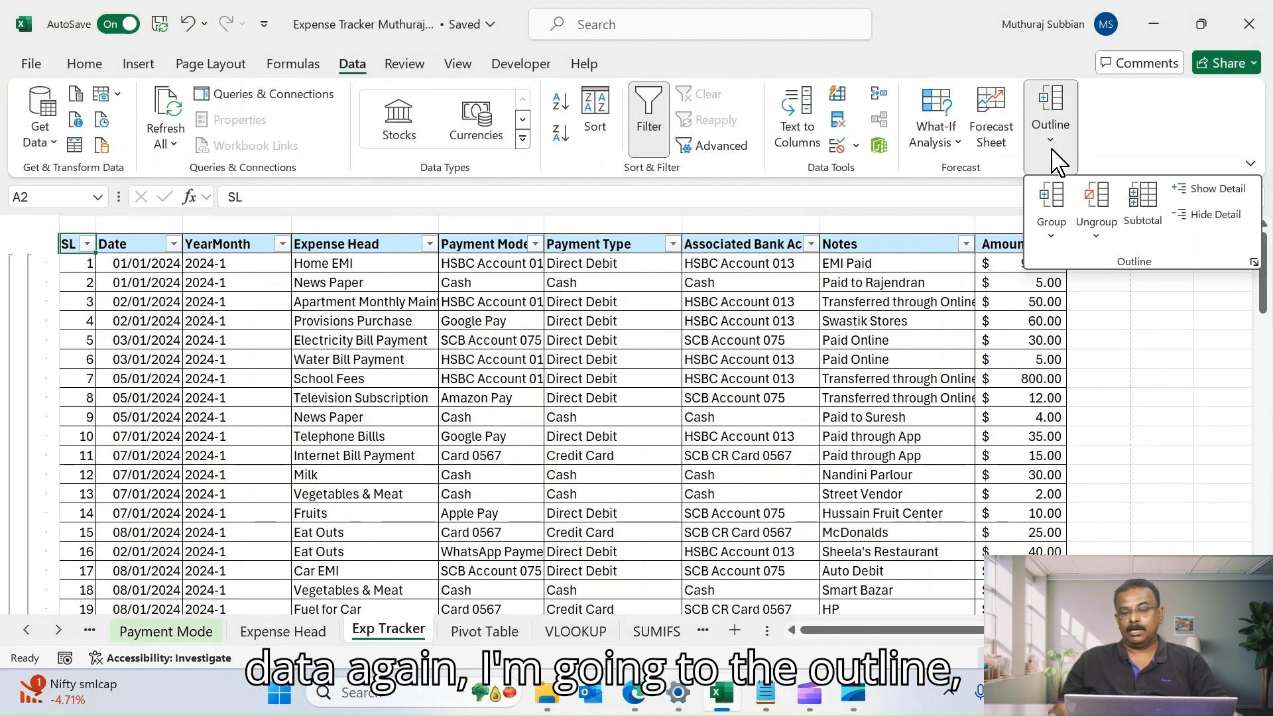
click(1143, 202)
click(704, 550)
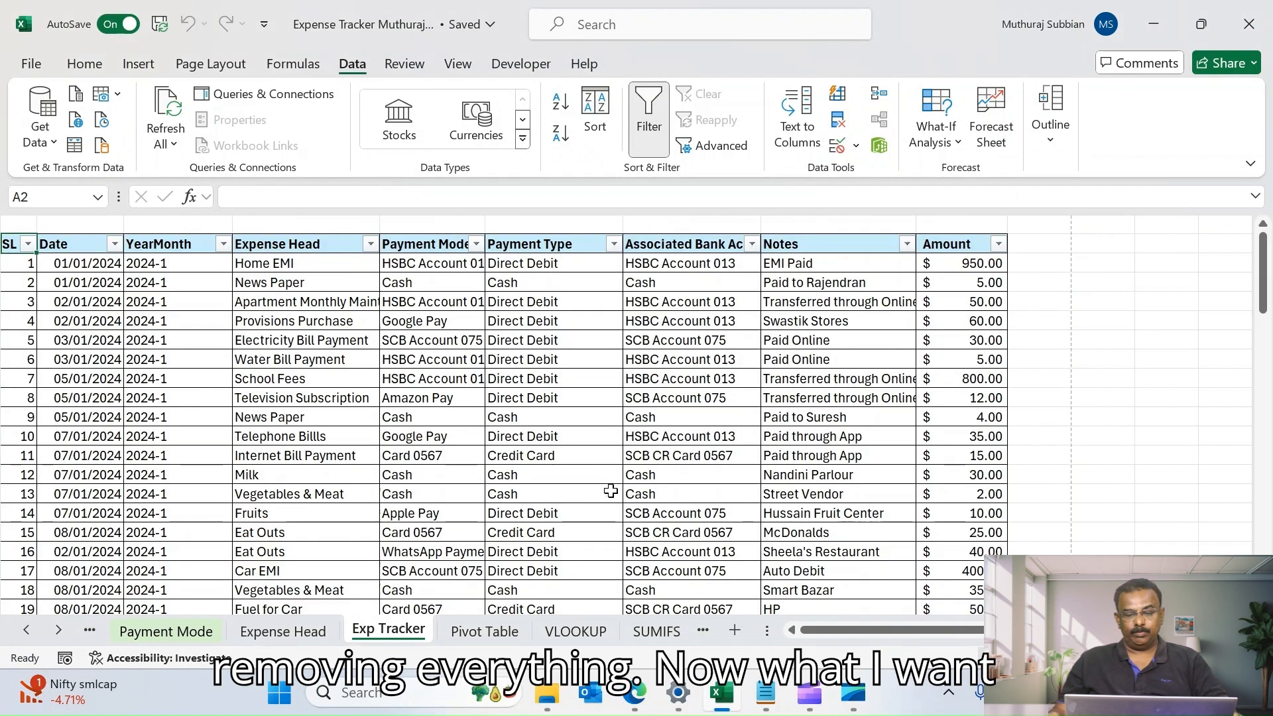
Step: Insert a manual page break above row 17 of the Exp Tracker sheet, after the 07/01/2024 entries
click(549, 456)
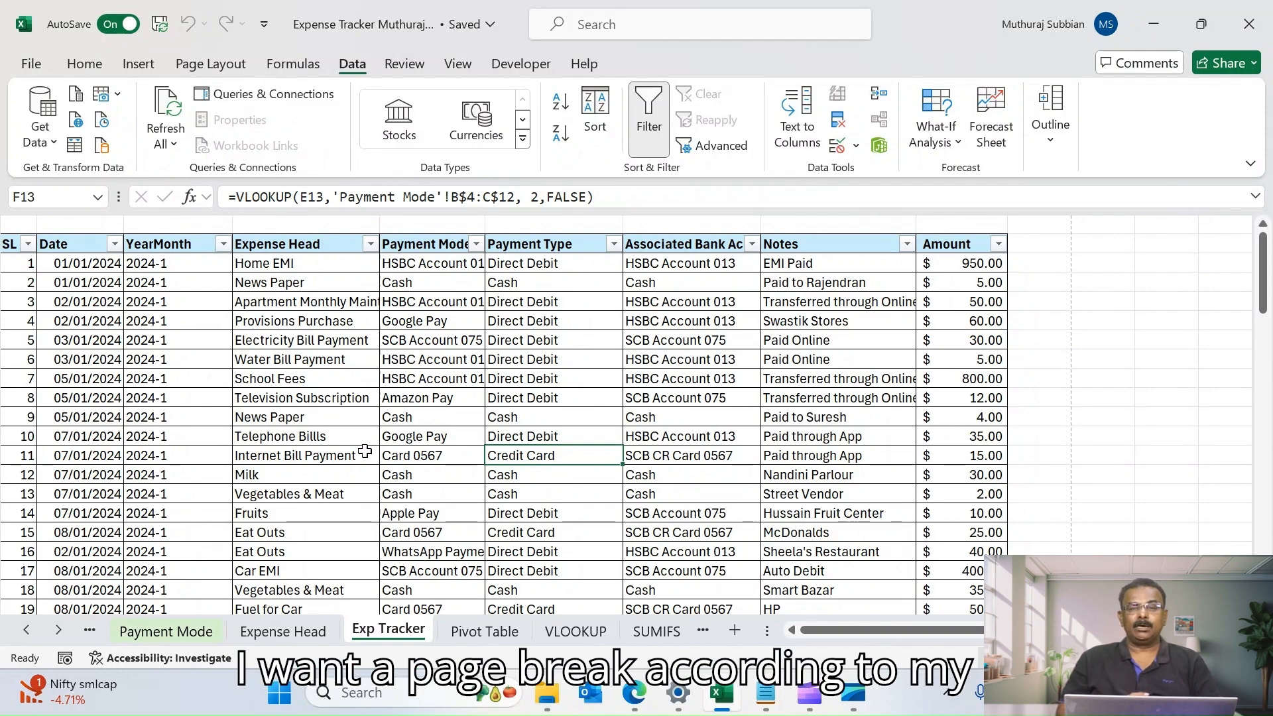
scroll(365, 451, down, 4)
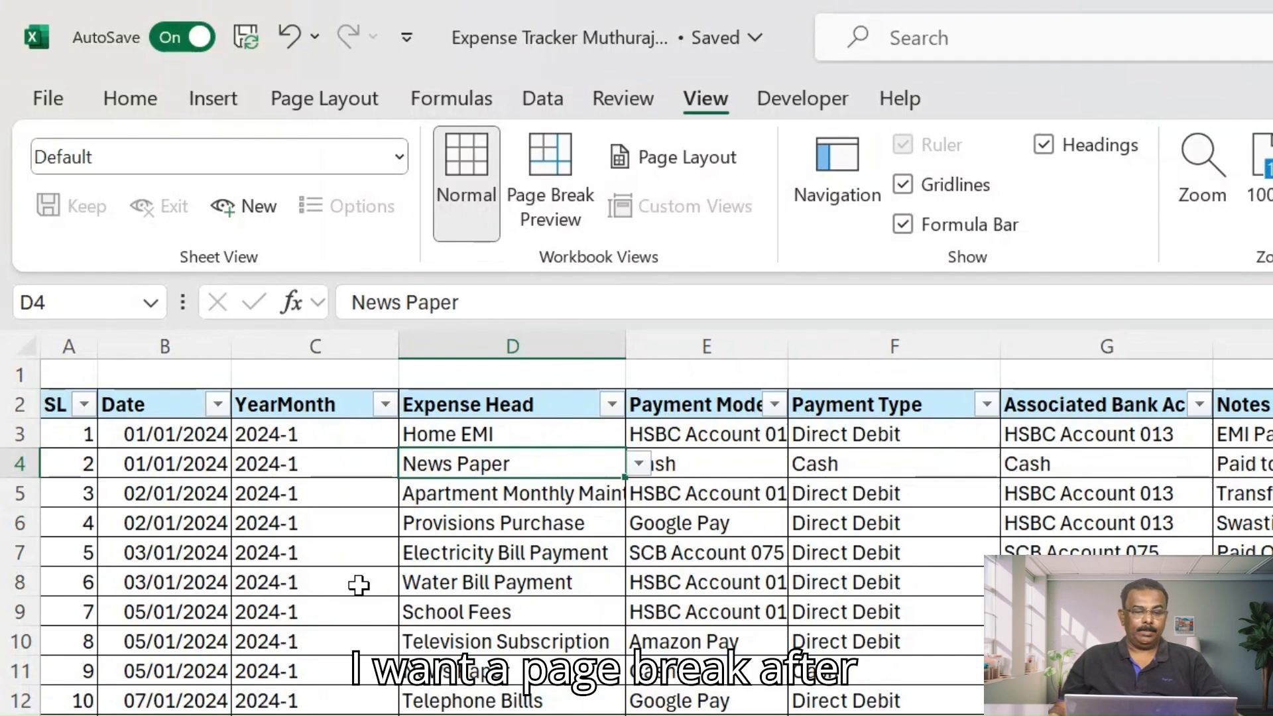
scroll(359, 584, down, 2)
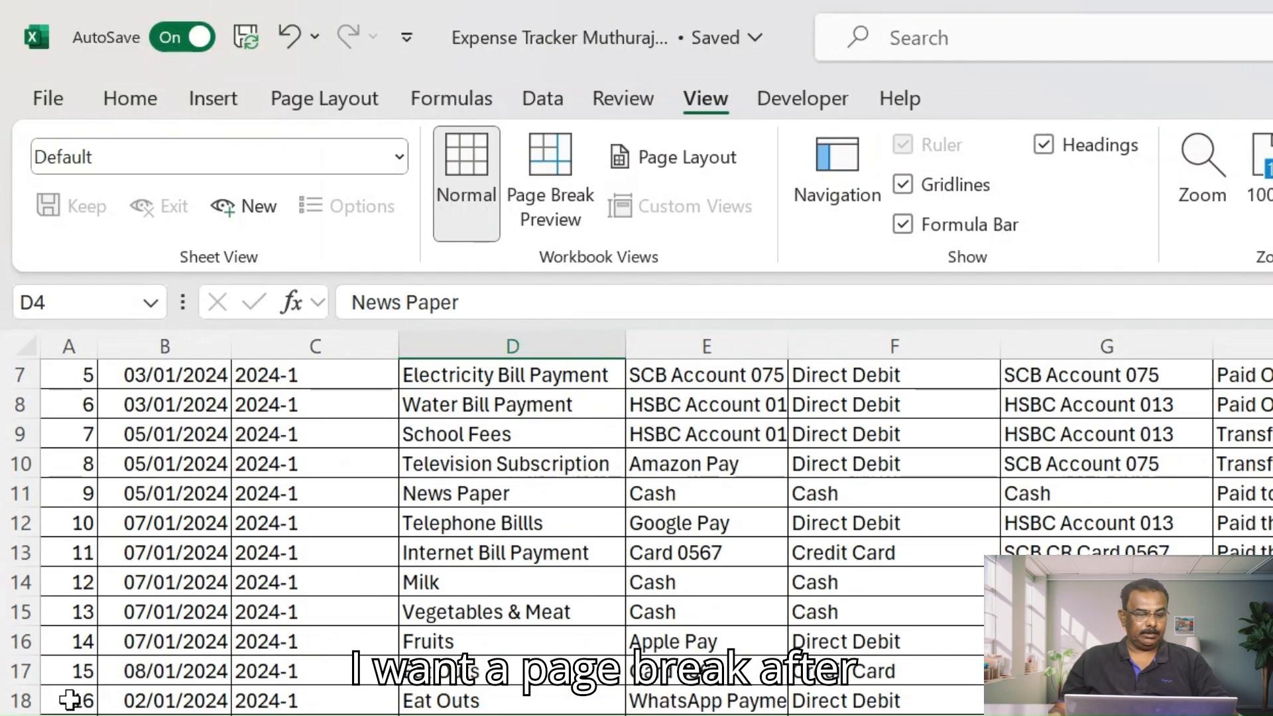
click(23, 671)
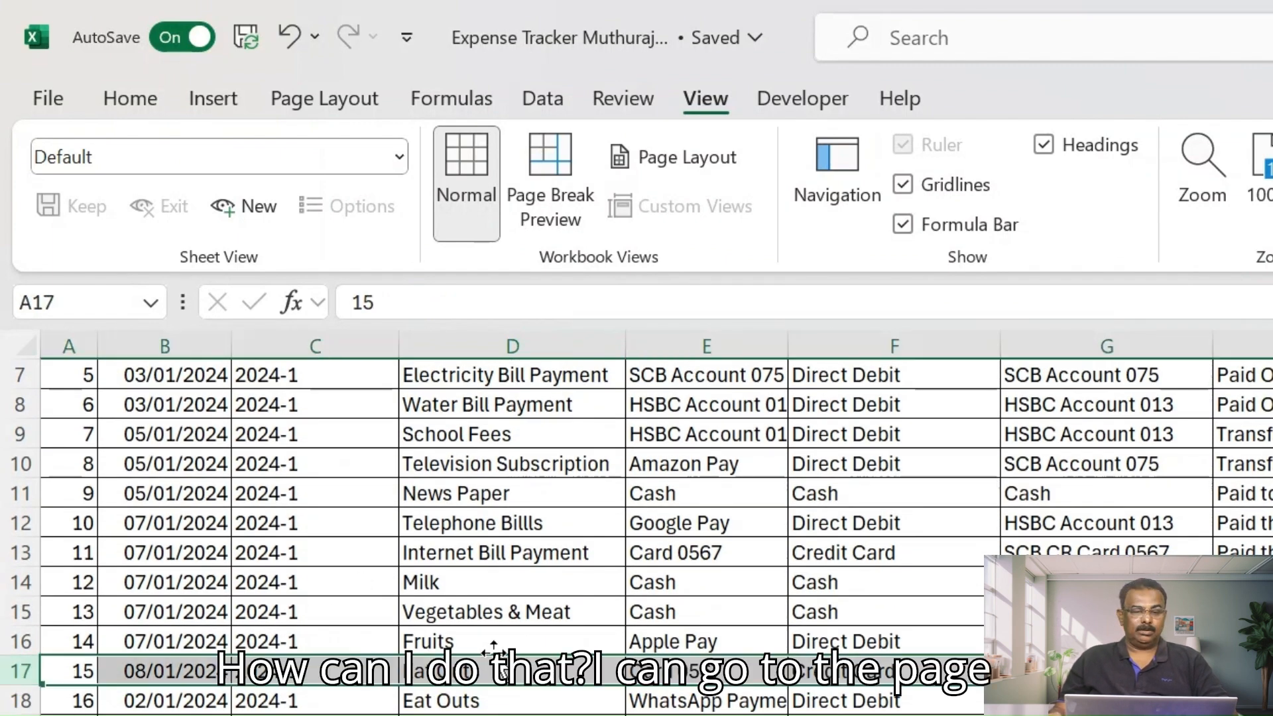
click(312, 100)
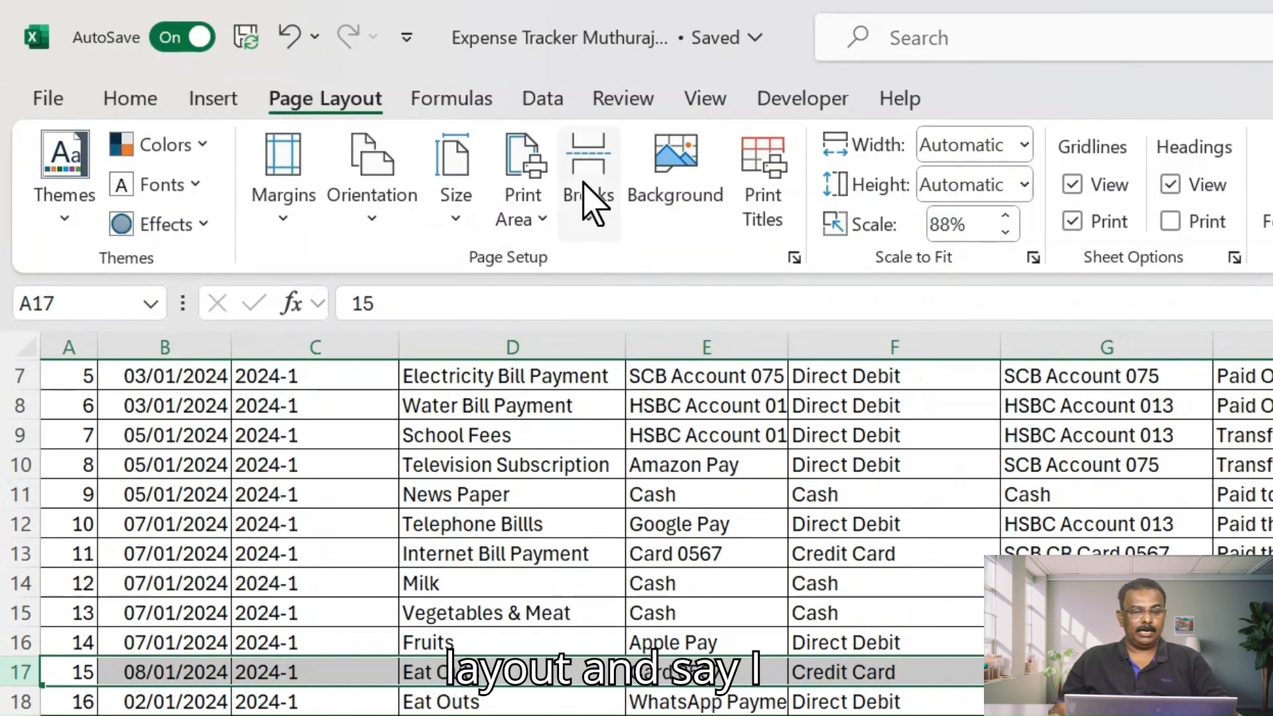
click(588, 201)
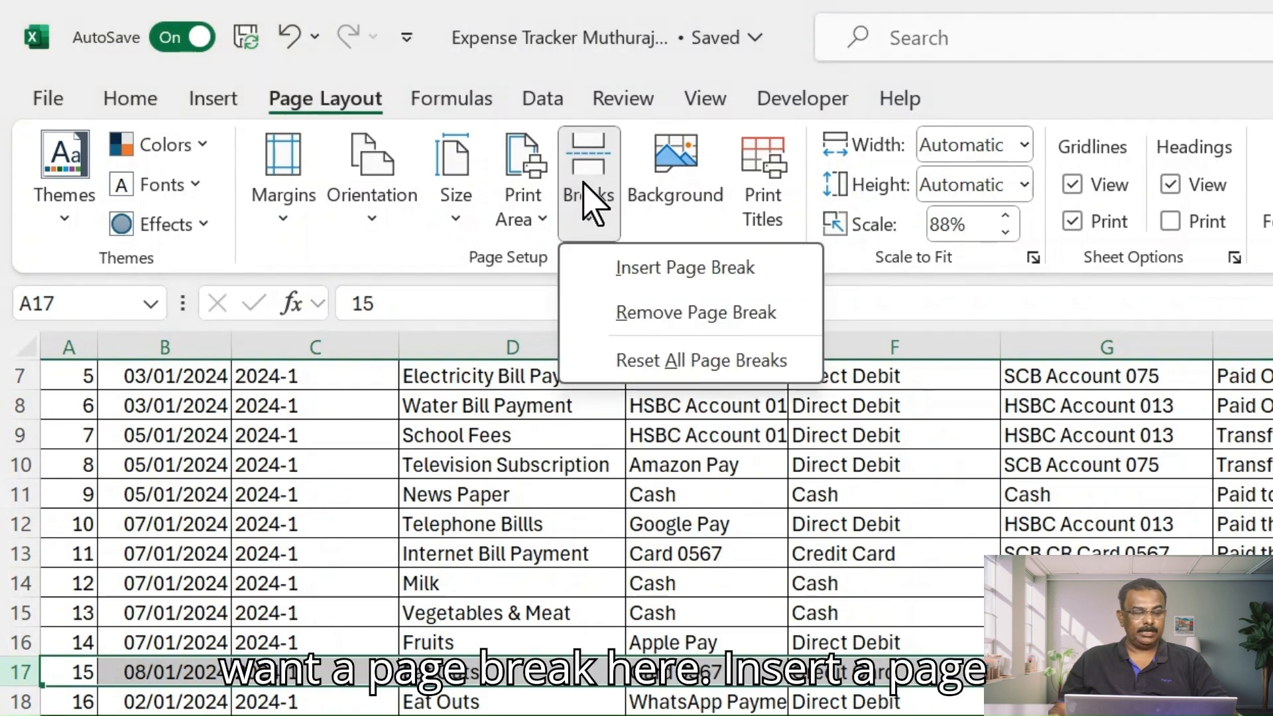
click(648, 269)
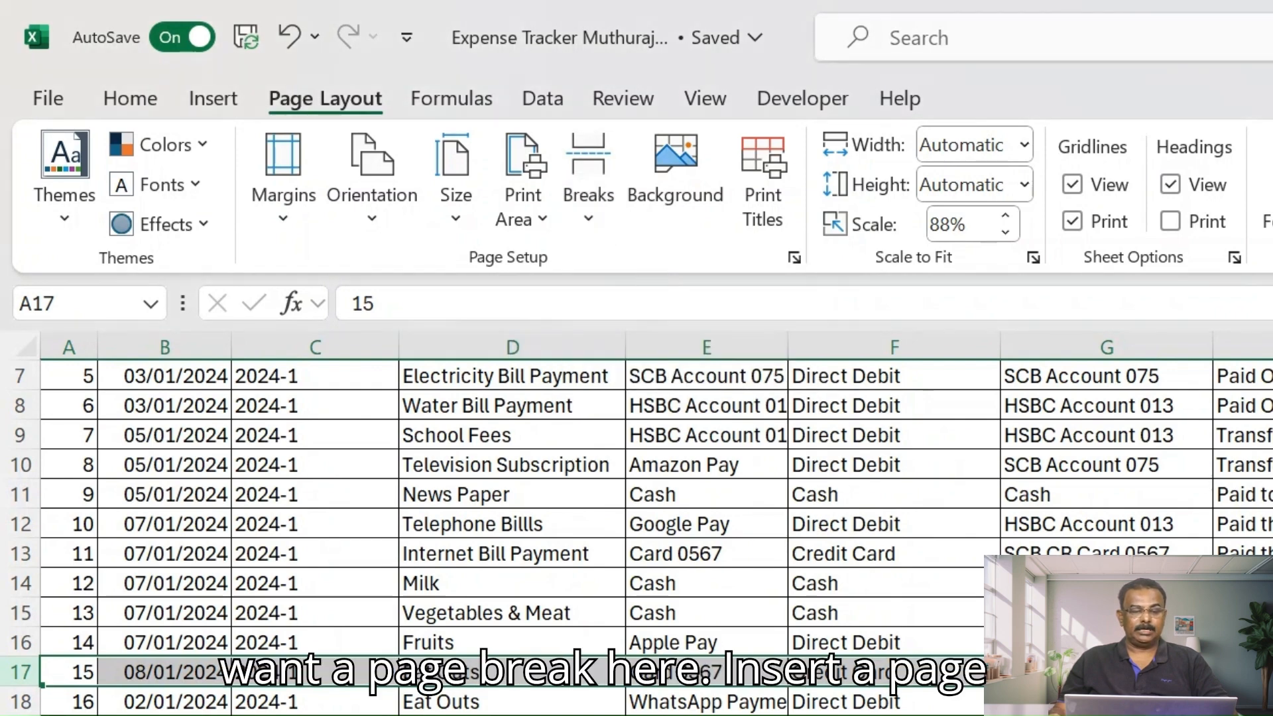
Step: Insert a manual page break above row 37, after the 04/02/2024 entries
scroll(511, 531, down, 6)
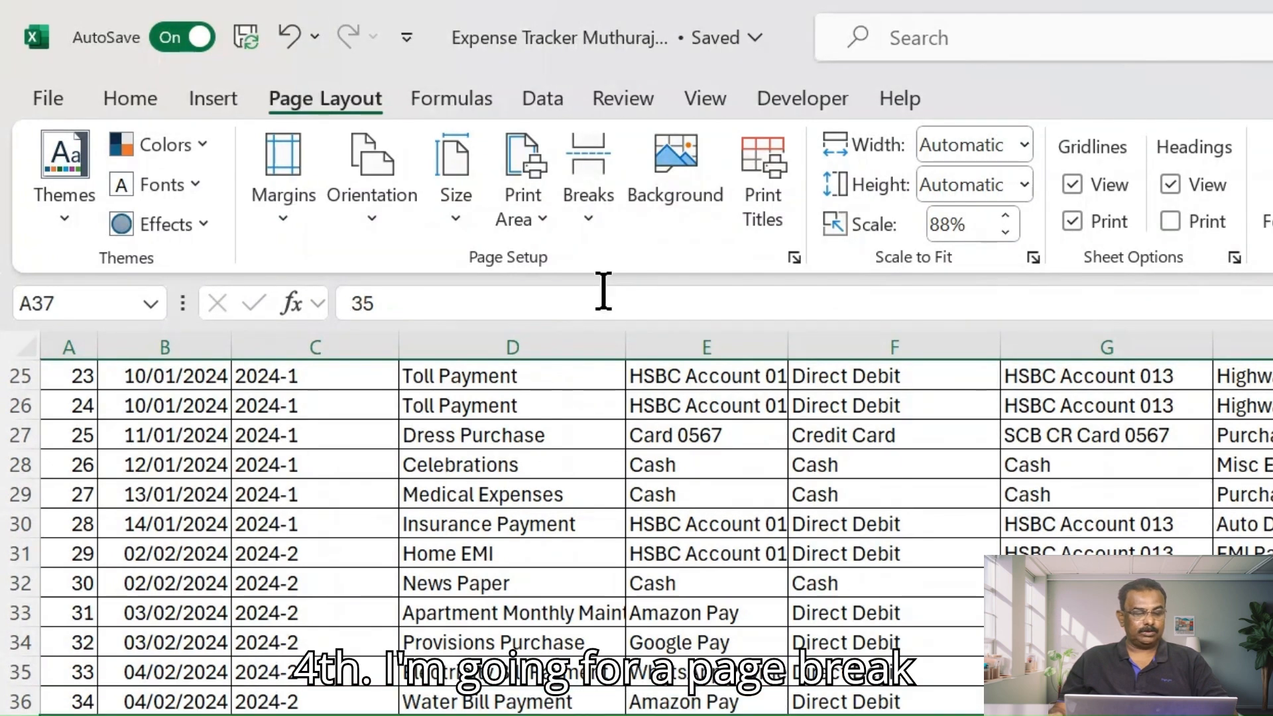
click(581, 215)
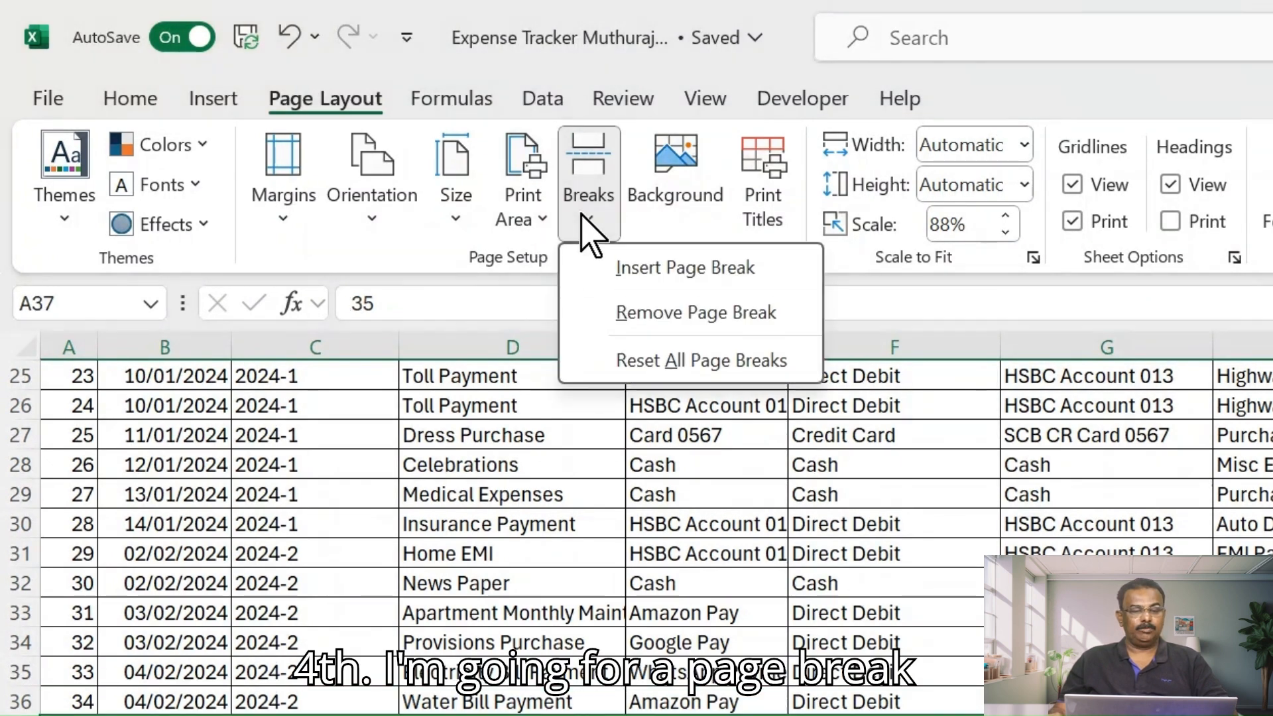
click(616, 269)
click(725, 585)
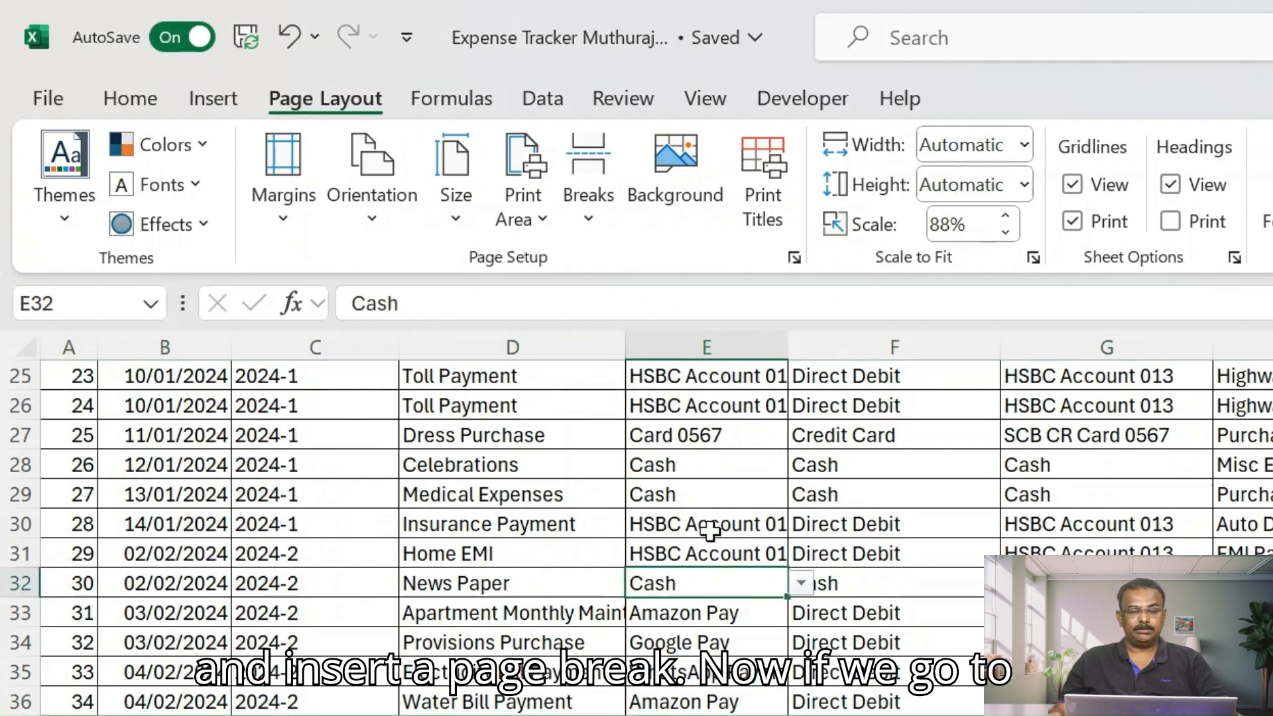
Step: Show the Exp Tracker sheet in Page Break Preview and check the manual breaks above rows 17 and 37
click(705, 100)
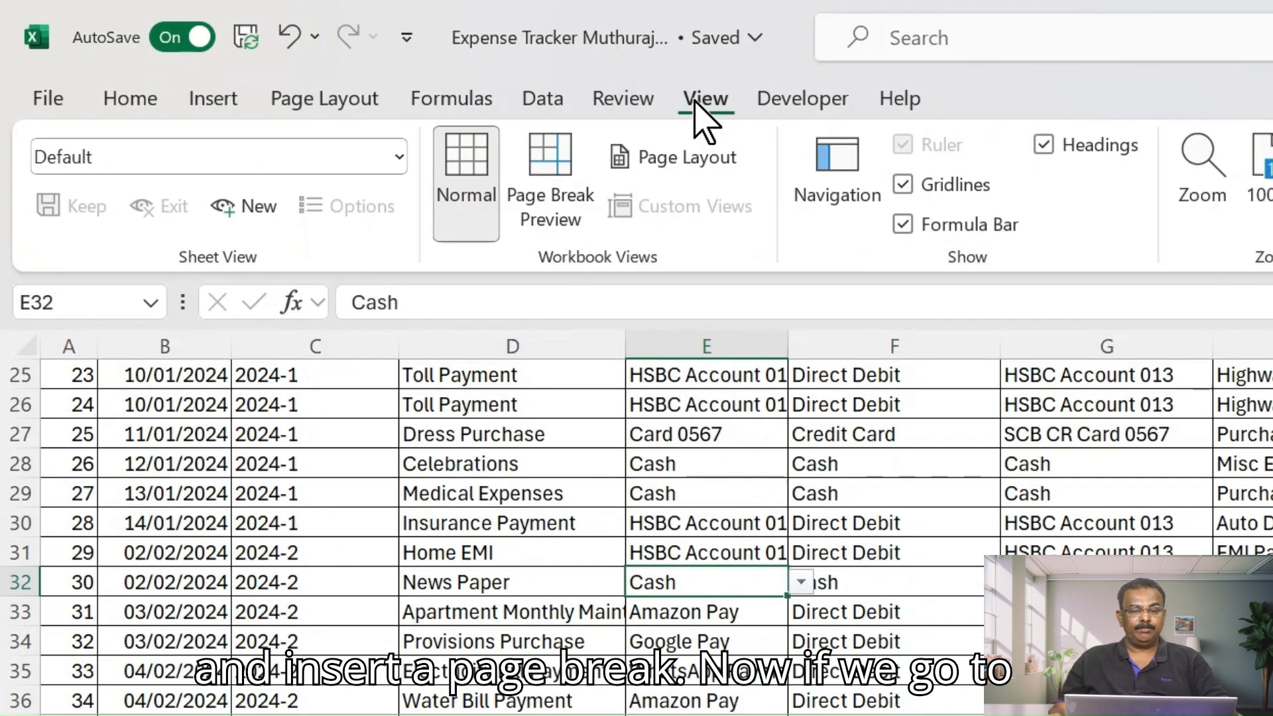
click(565, 171)
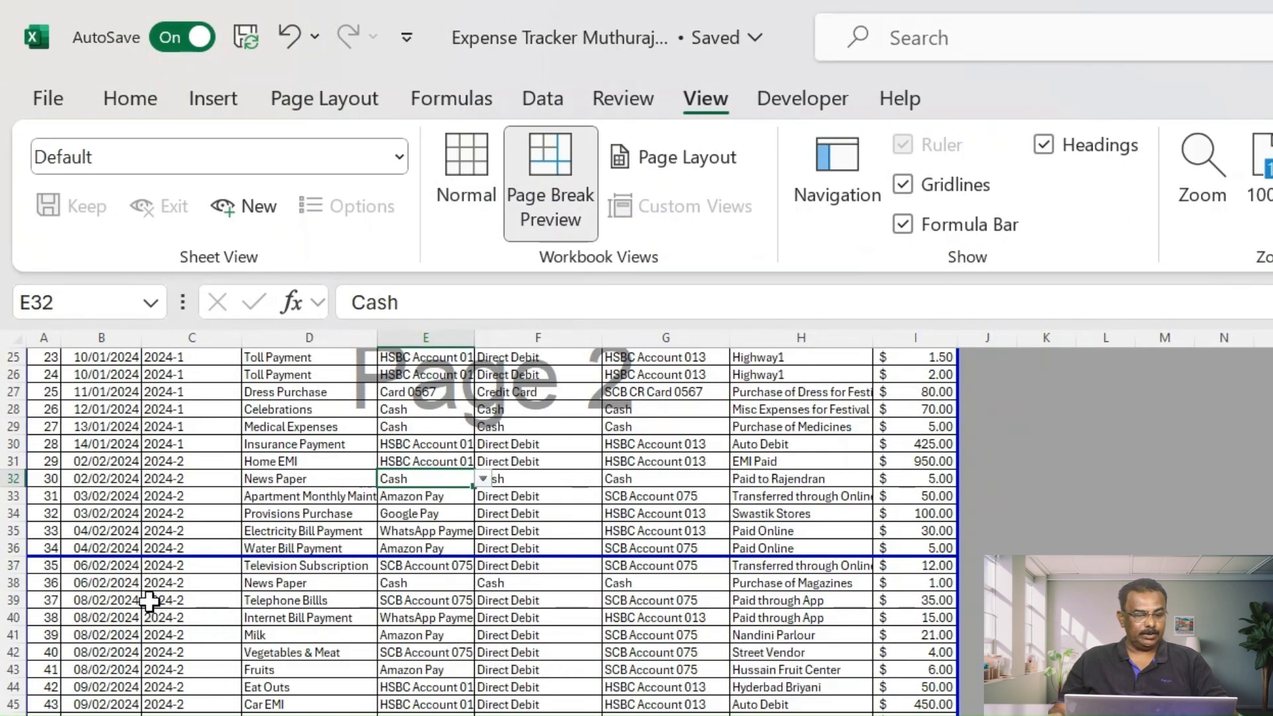
scroll(50, 559, up, 8)
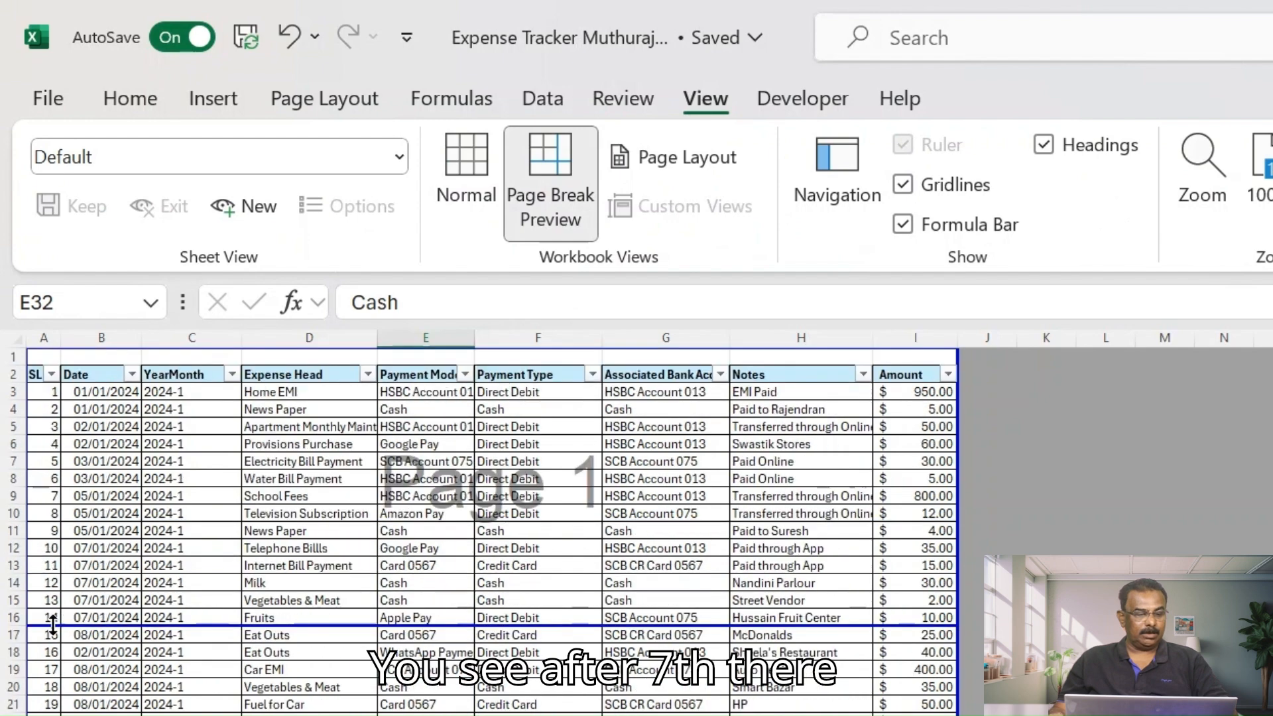
click(8, 635)
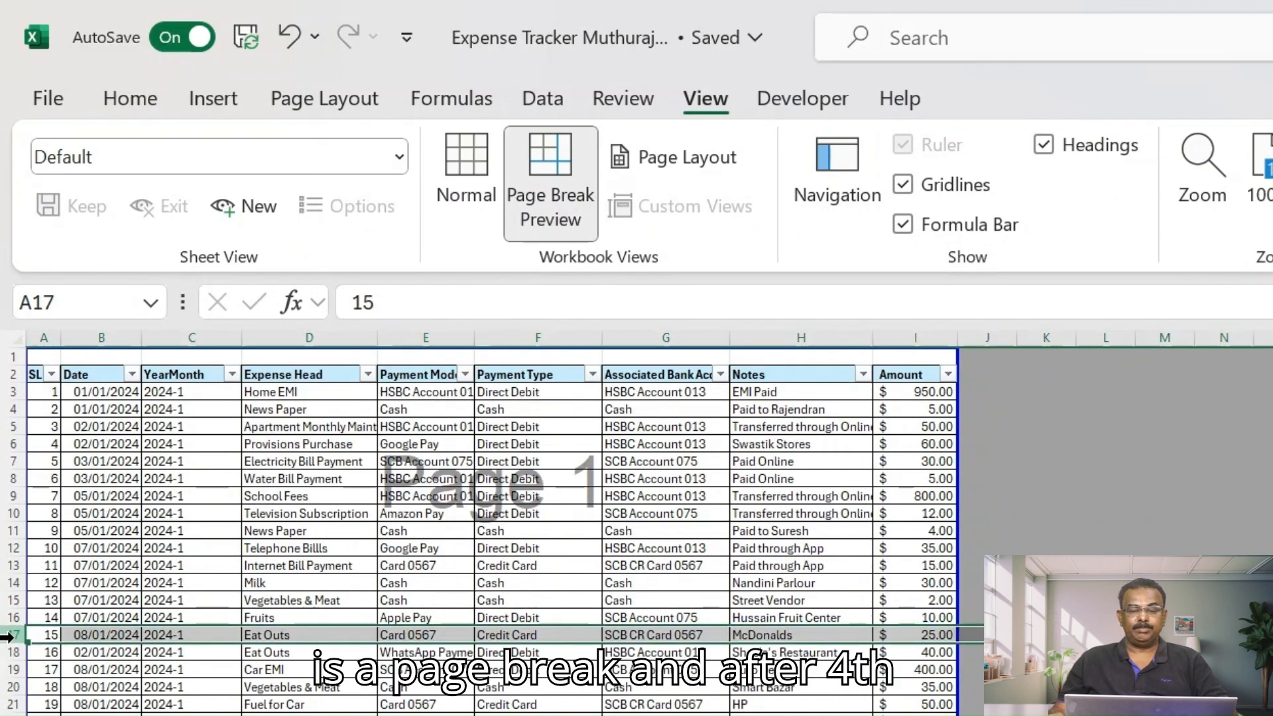
scroll(5, 636, down, 4)
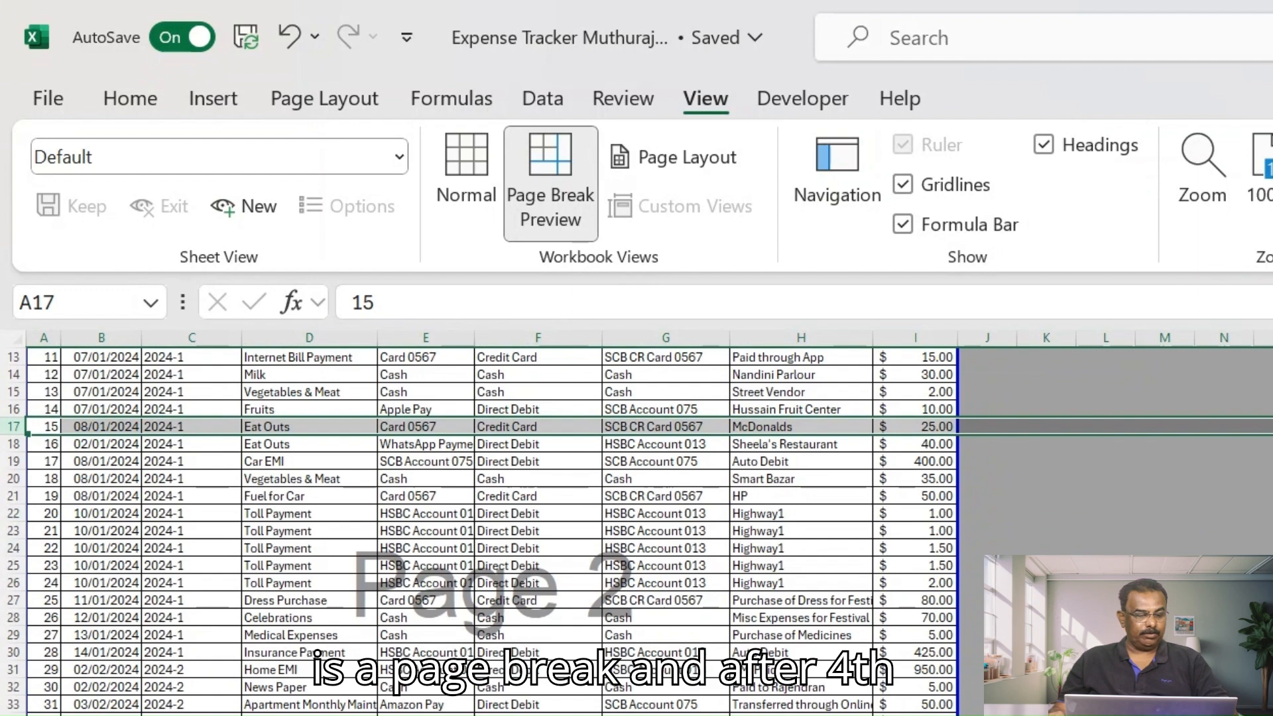
click(8, 715)
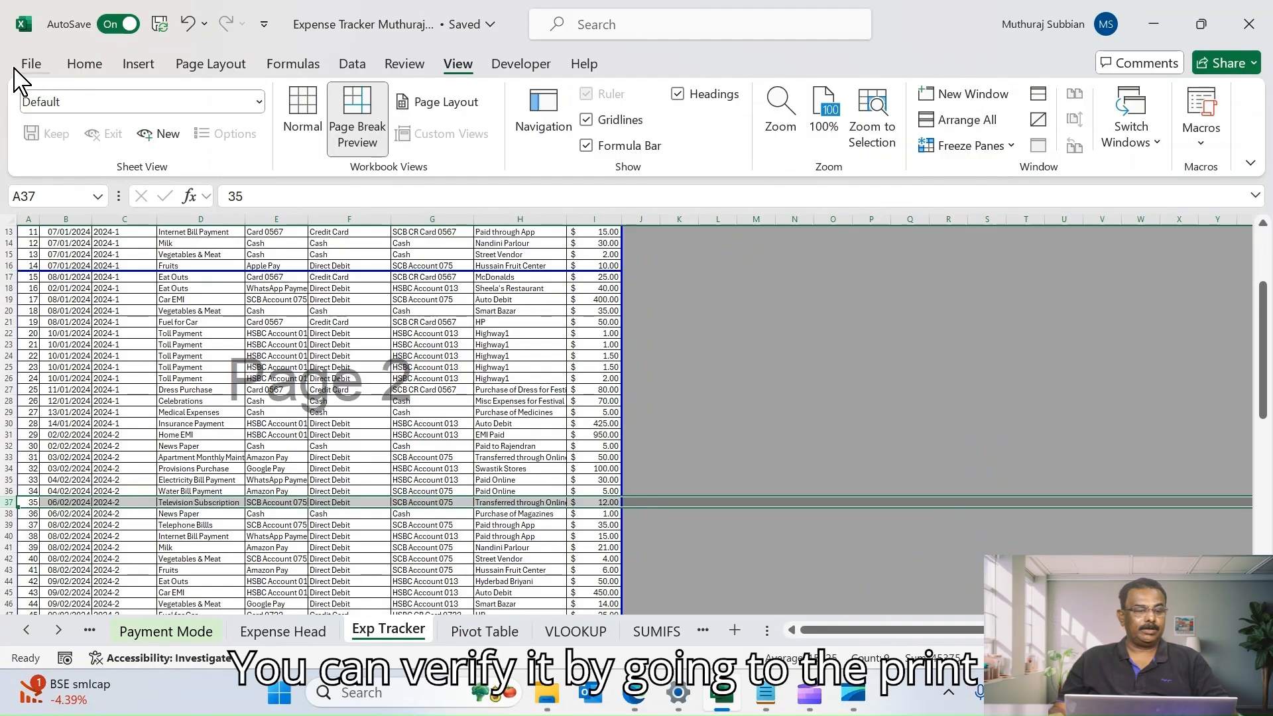
Step: Open the print preview, page through to page 3 to check the manual page breaks, and leave the preview
click(48, 98)
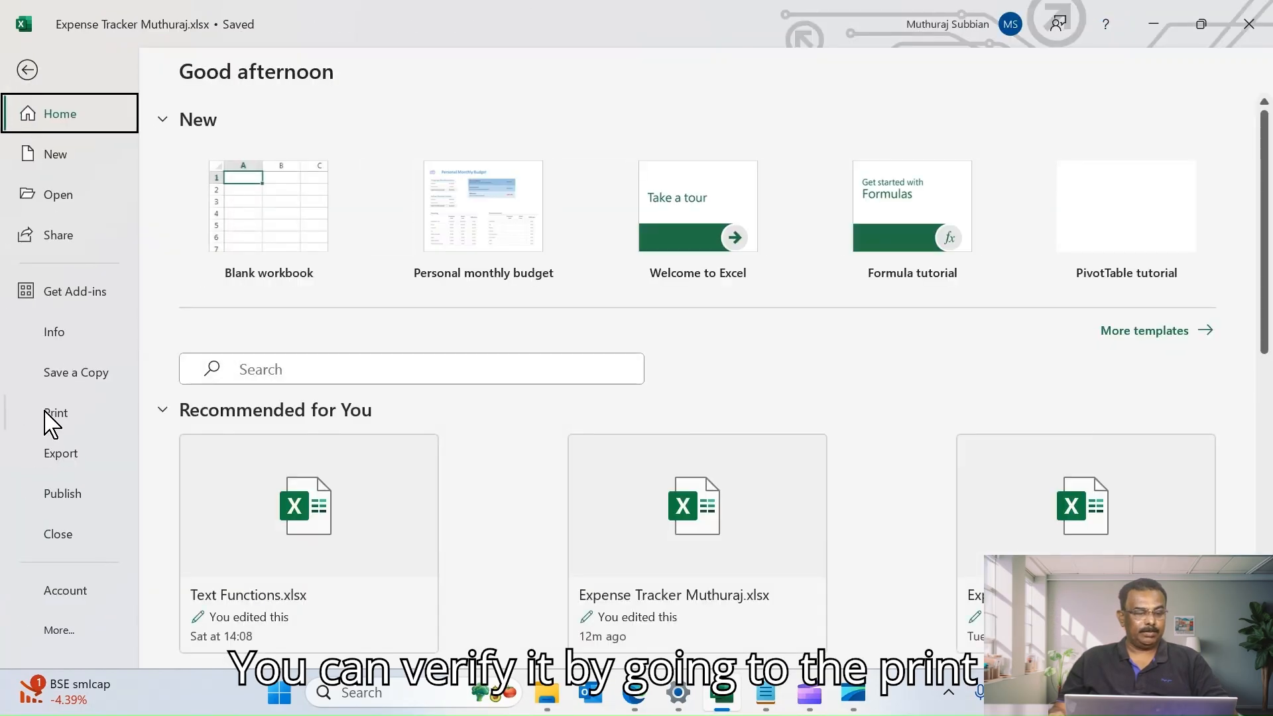
click(56, 412)
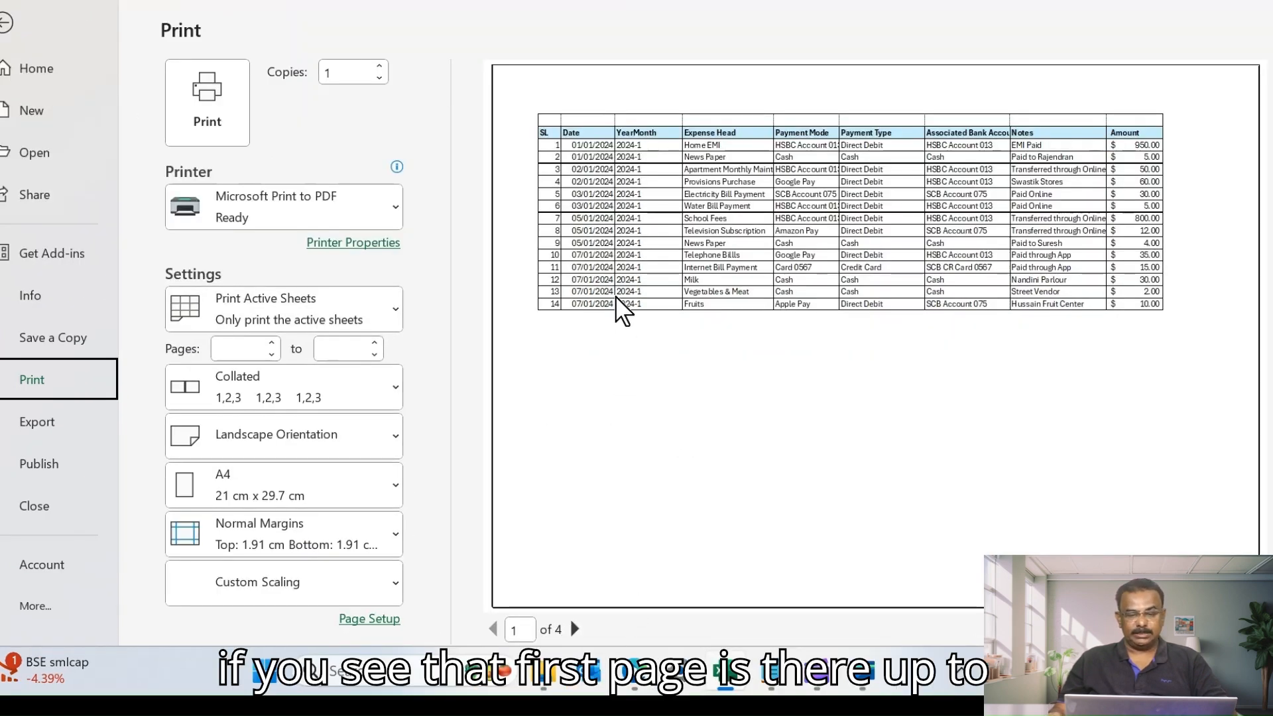
click(574, 629)
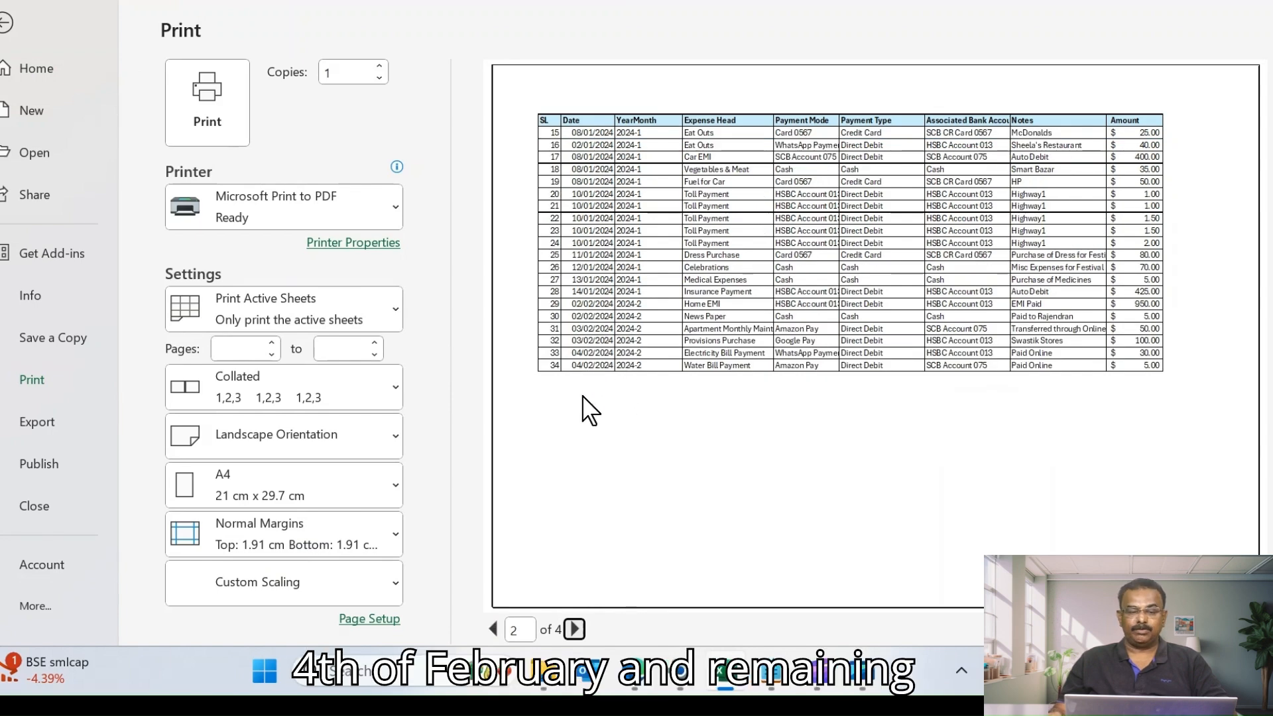
click(574, 628)
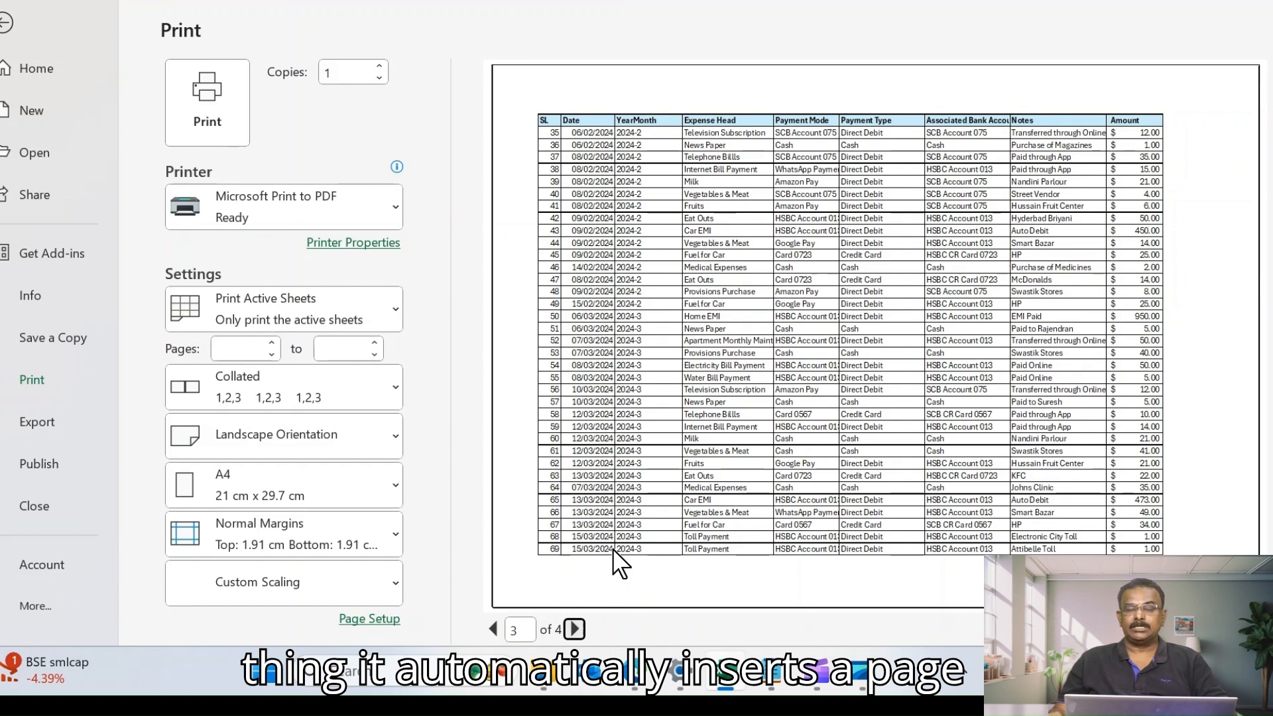
click(17, 26)
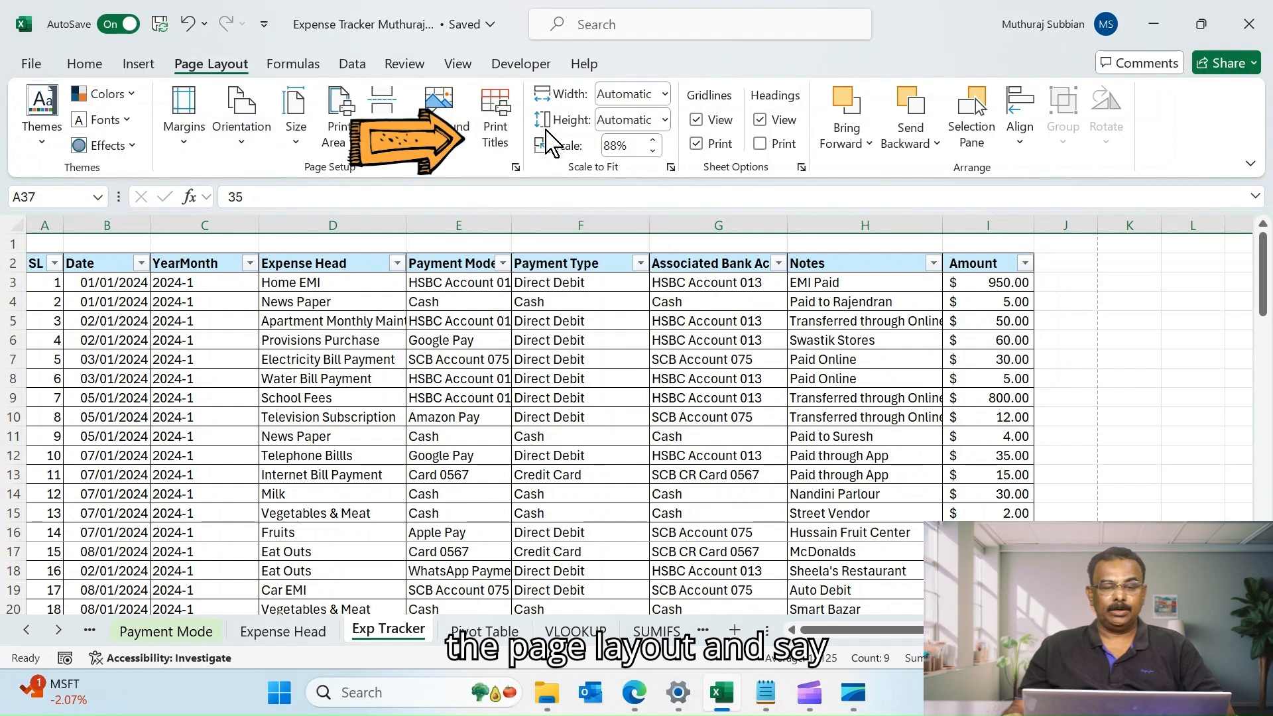
Step: Open Page Setup for the Exp Tracker sheet, review the page options, and show the header and footer settings
click(508, 133)
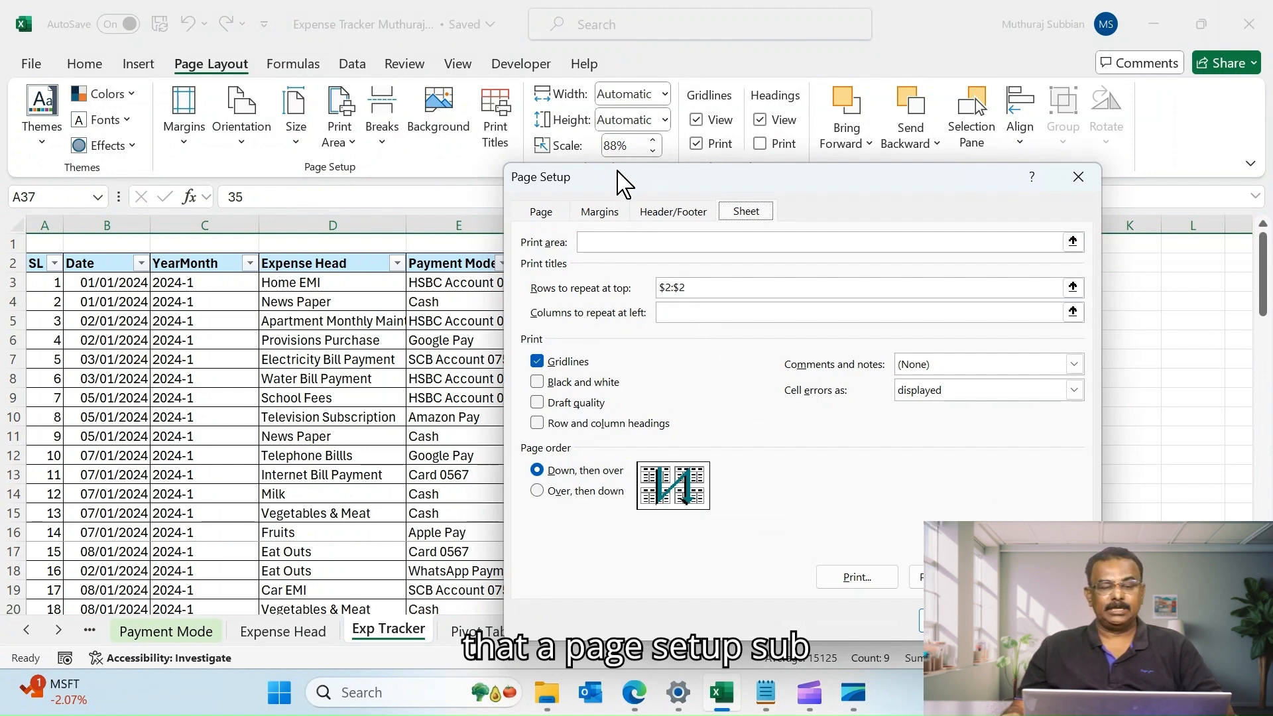
drag(618, 176, 544, 177)
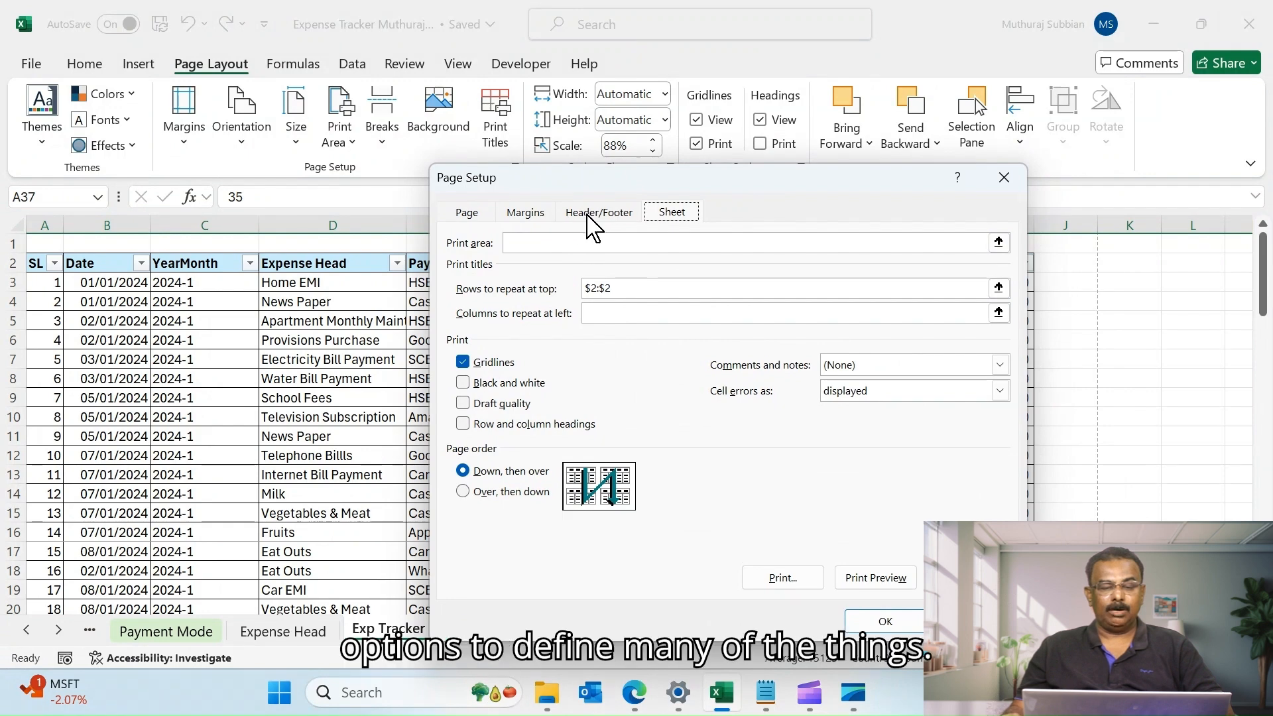
click(471, 215)
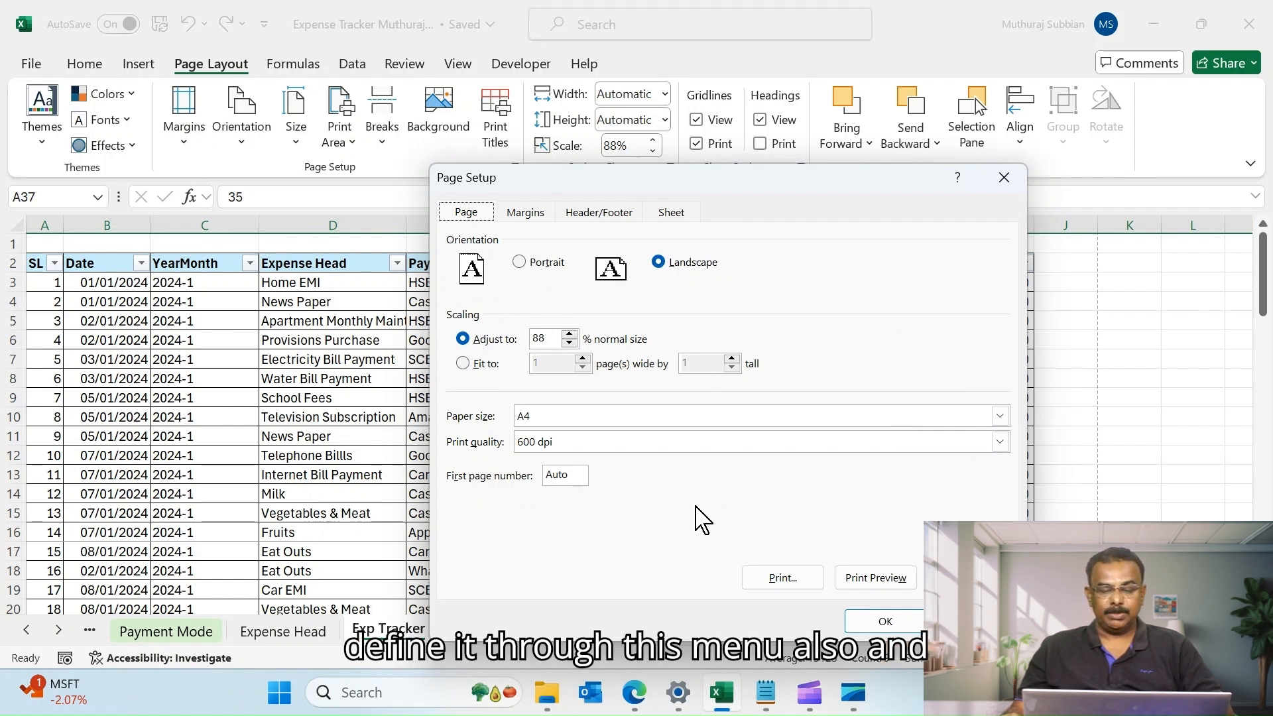
click(598, 213)
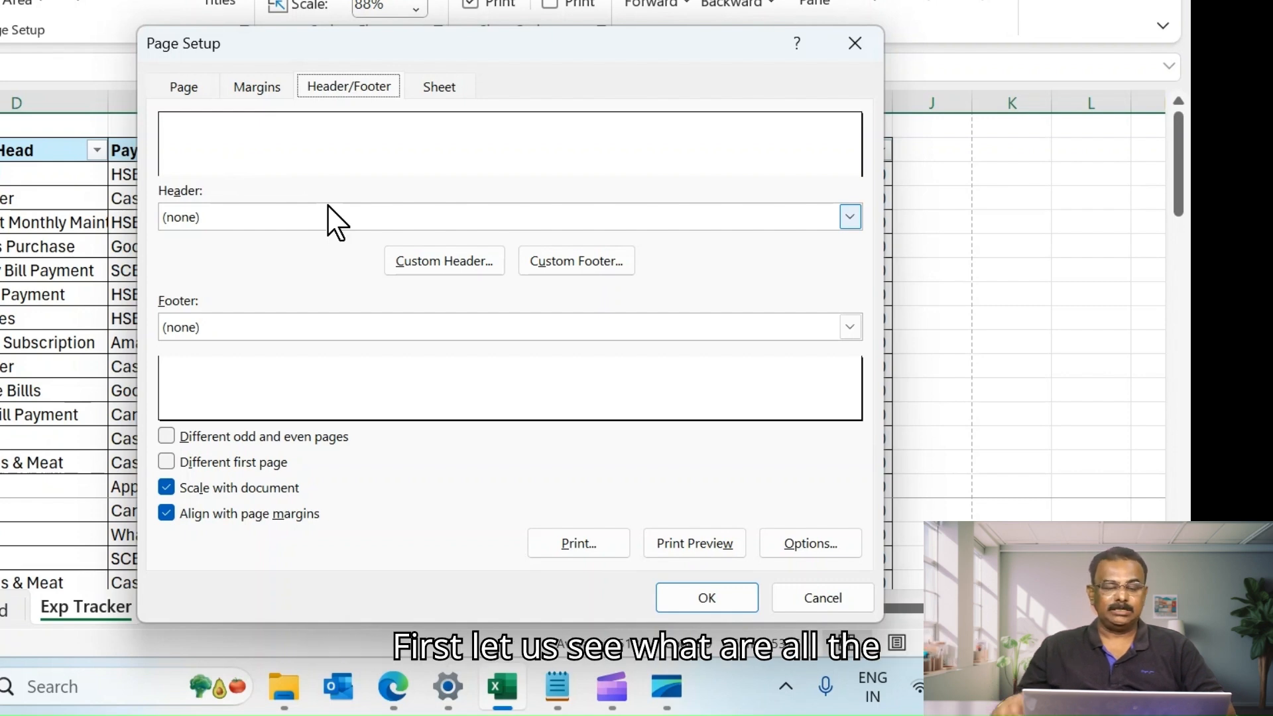
Step: Try the preset headers "Page 1" and "Page 1 of ?" for the Exp Tracker sheet
click(848, 219)
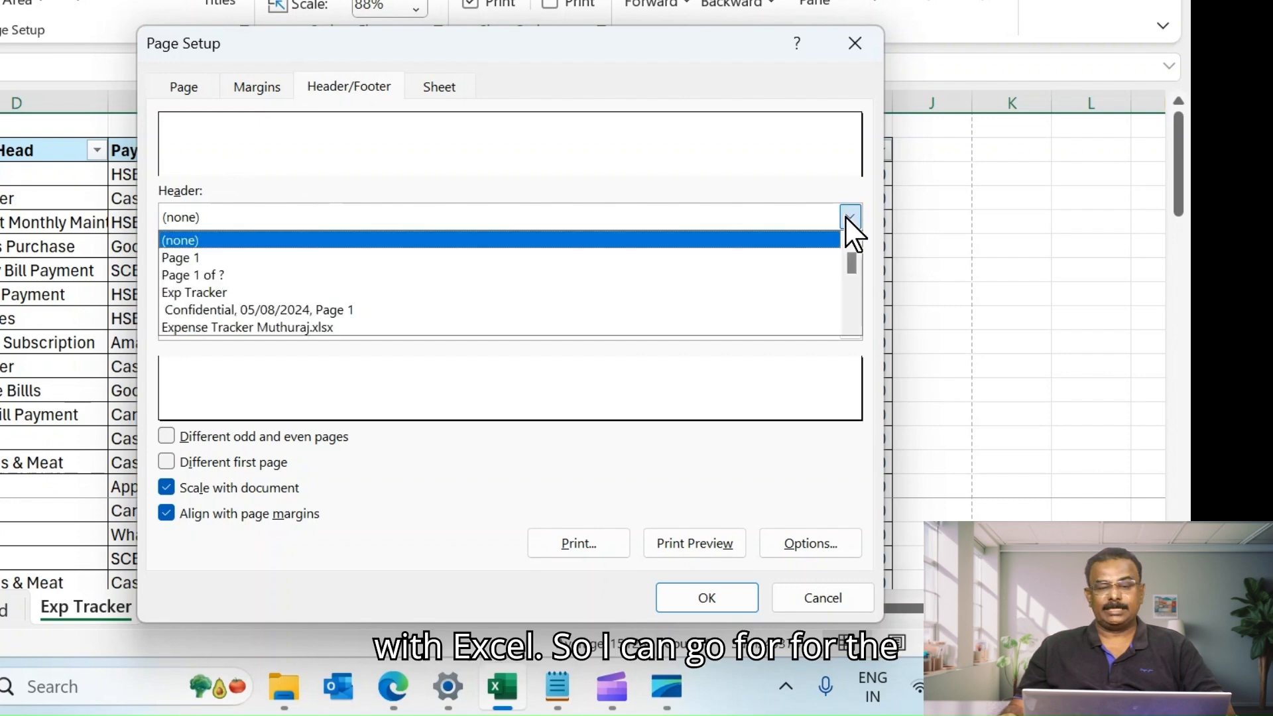
click(211, 259)
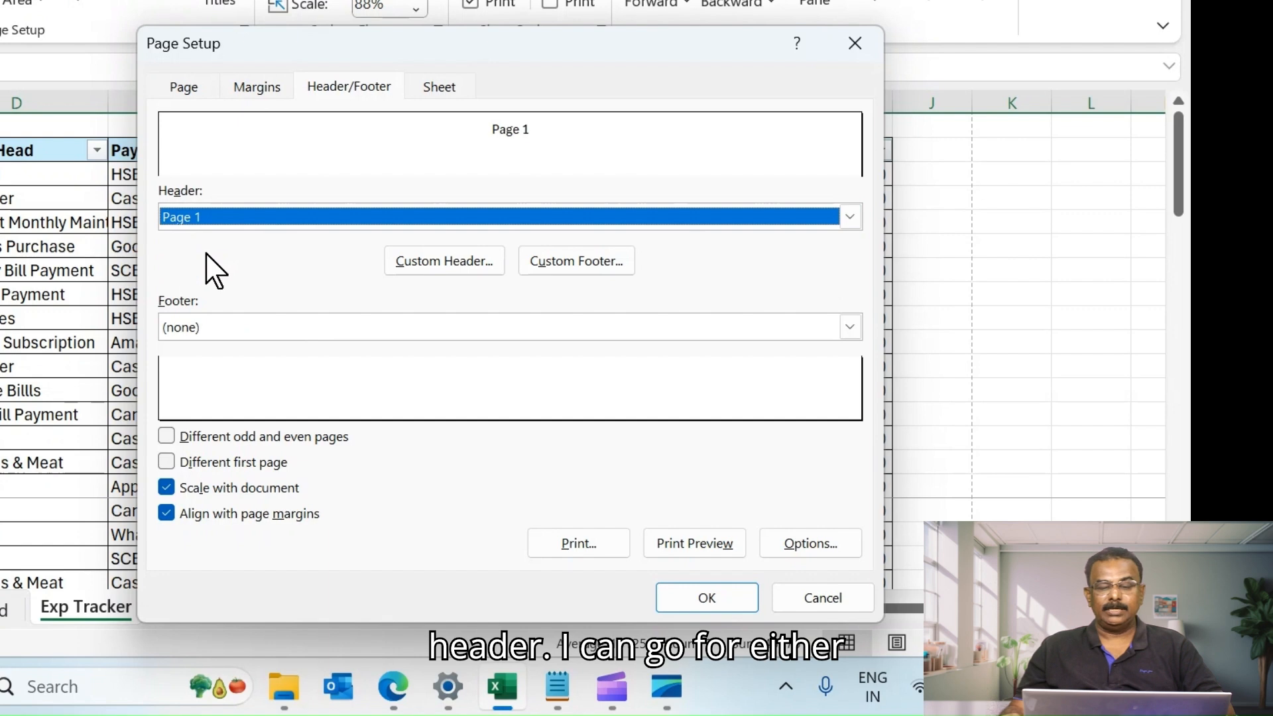
click(849, 217)
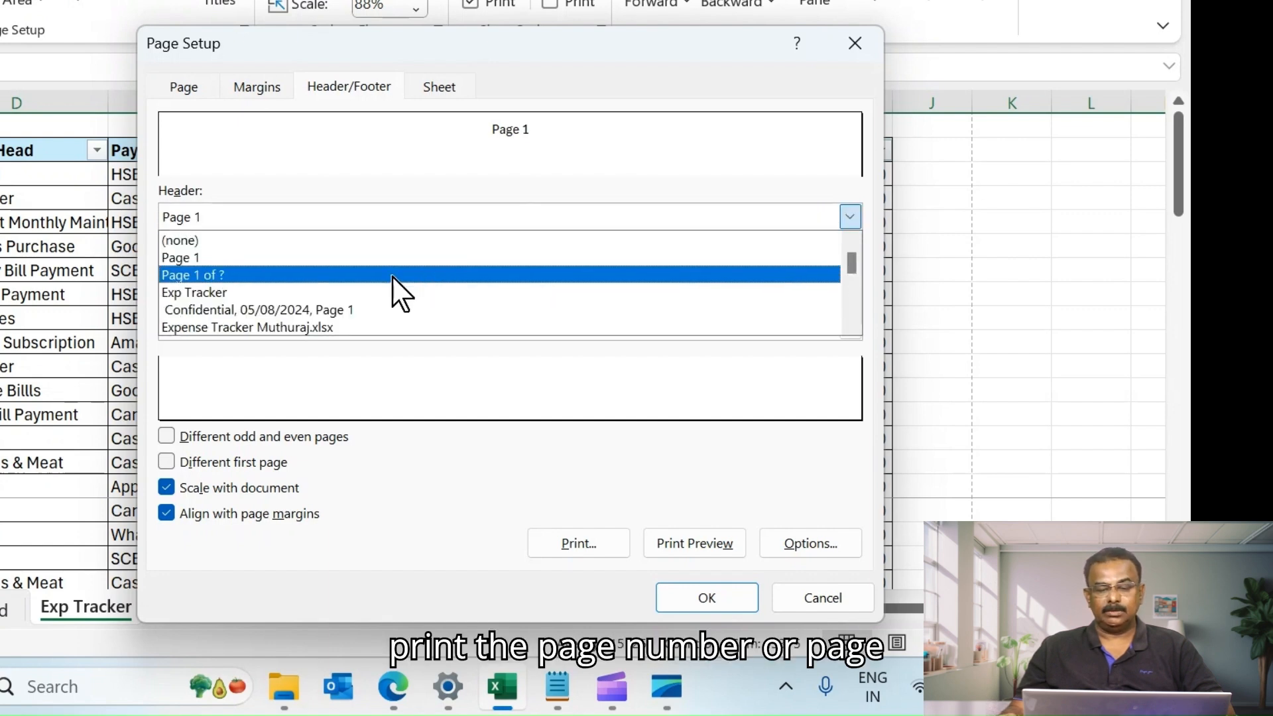
click(260, 274)
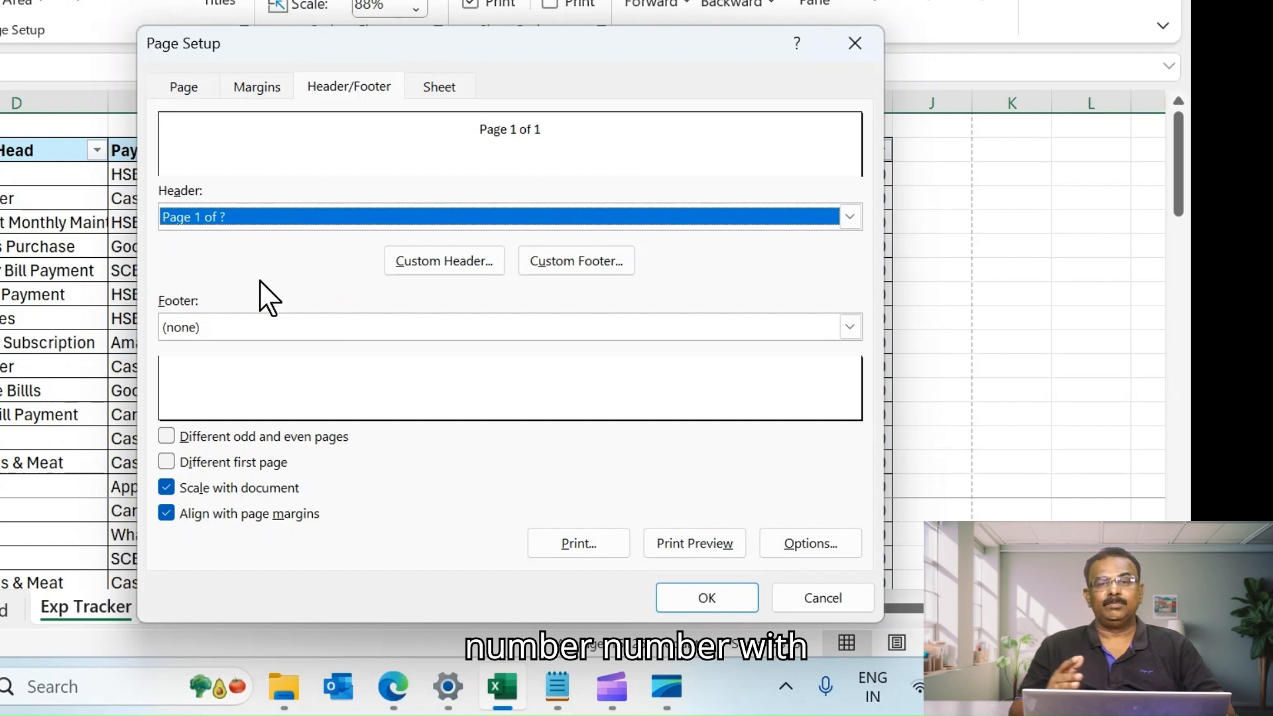
Step: Set the sheet's header to the preset "Confidential, 05/08/2024, Page 1" and apply the page setup
click(849, 218)
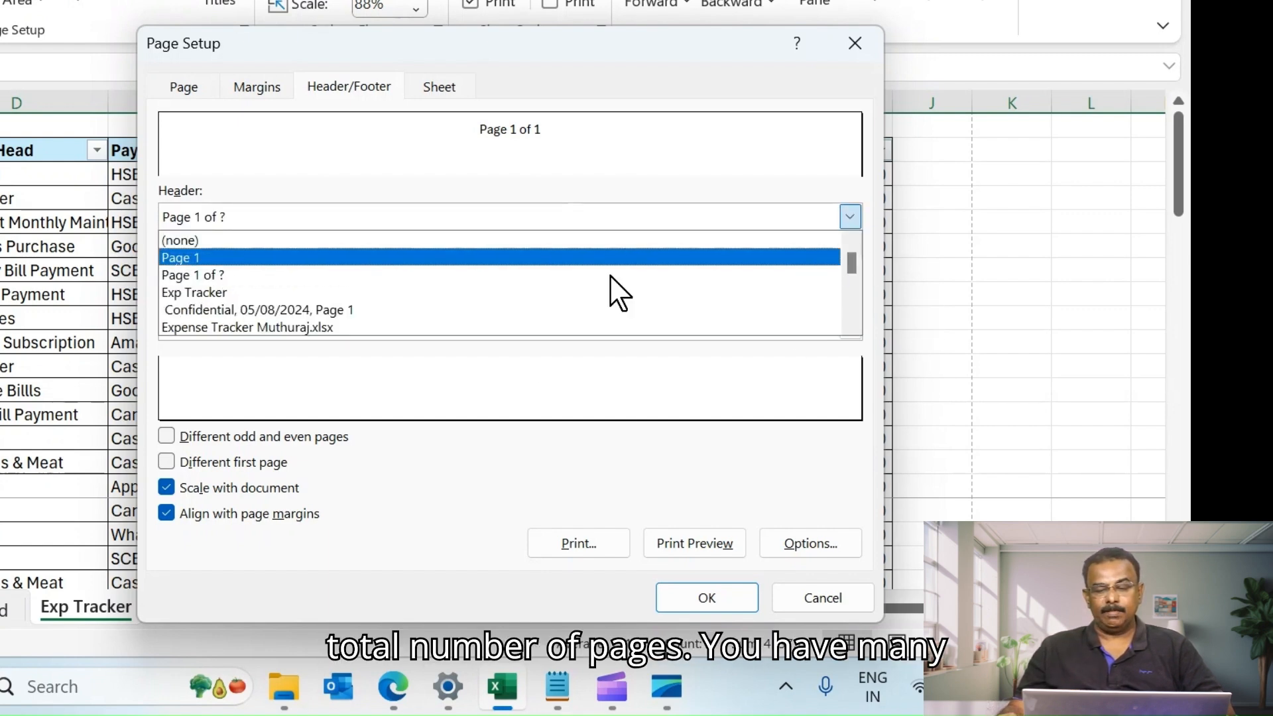
click(249, 310)
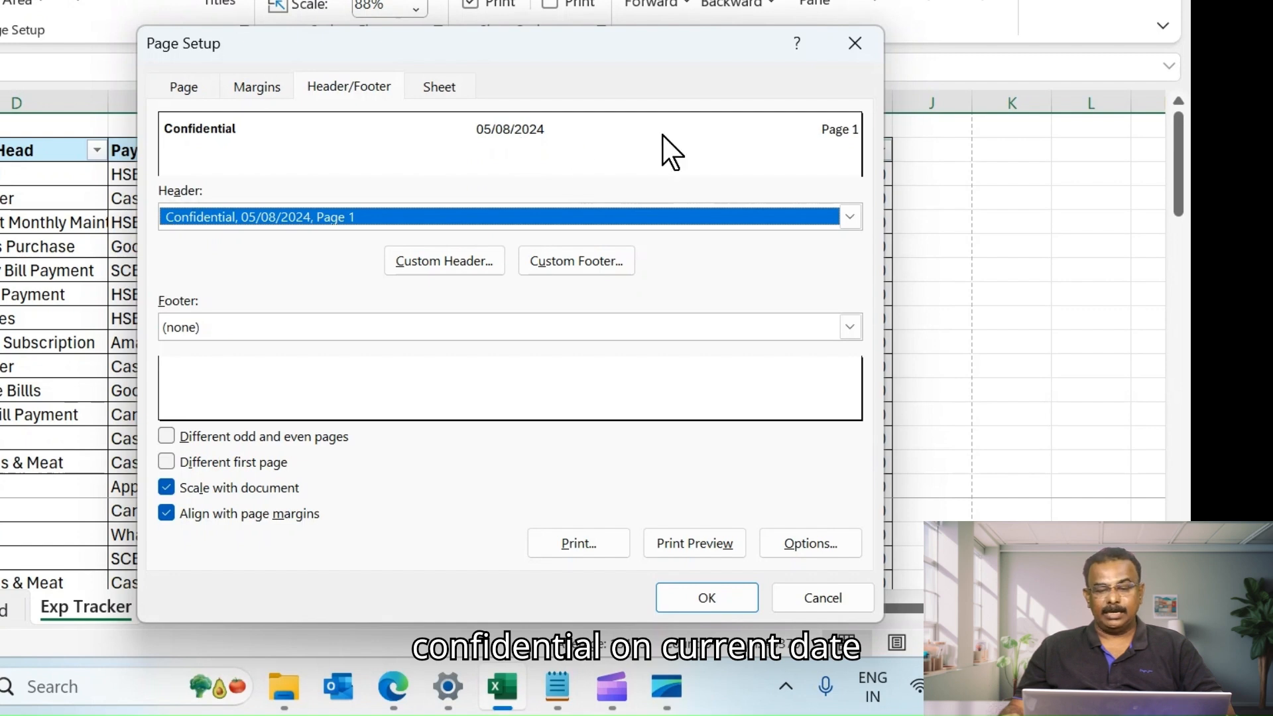
click(849, 218)
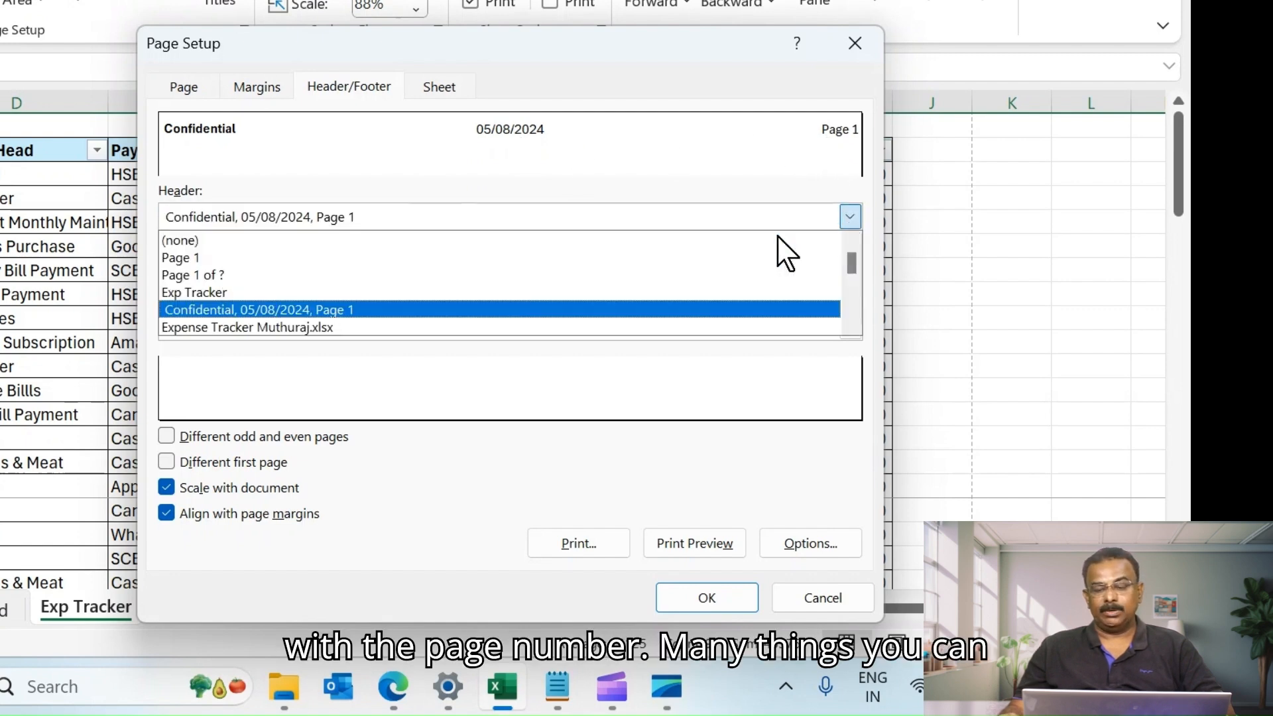
scroll(298, 324, down, 1)
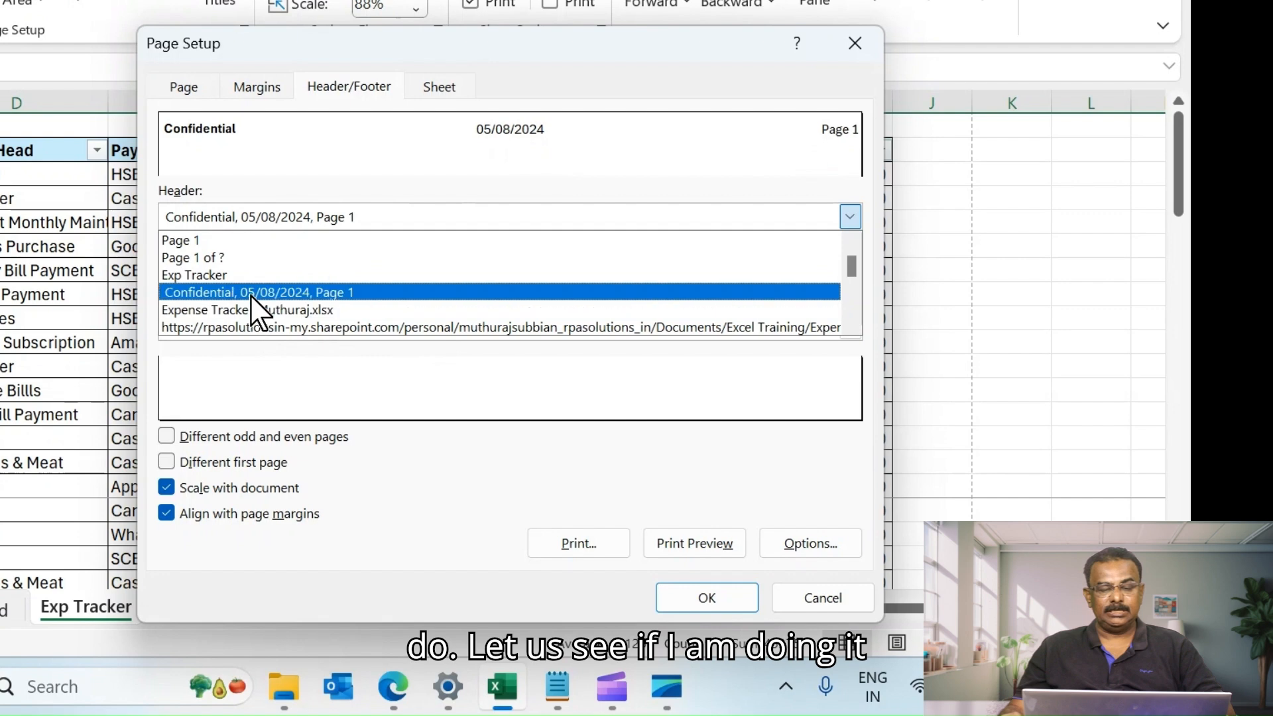
click(260, 292)
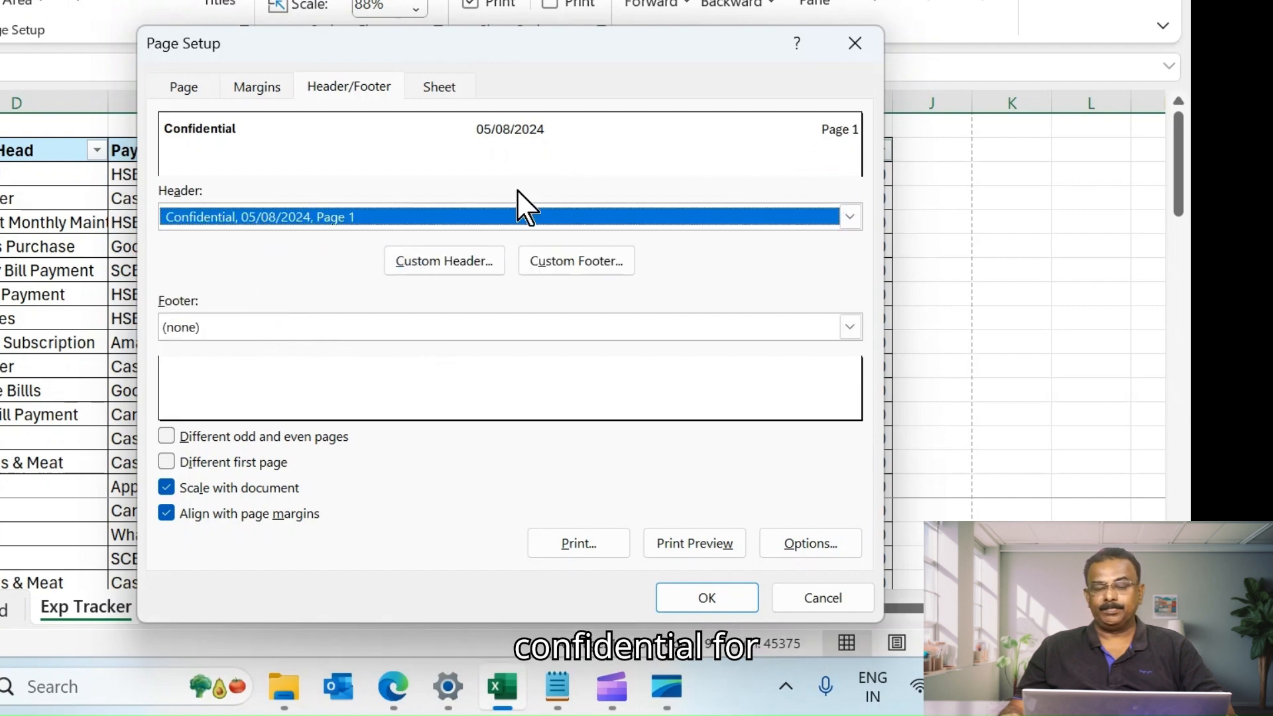
click(707, 597)
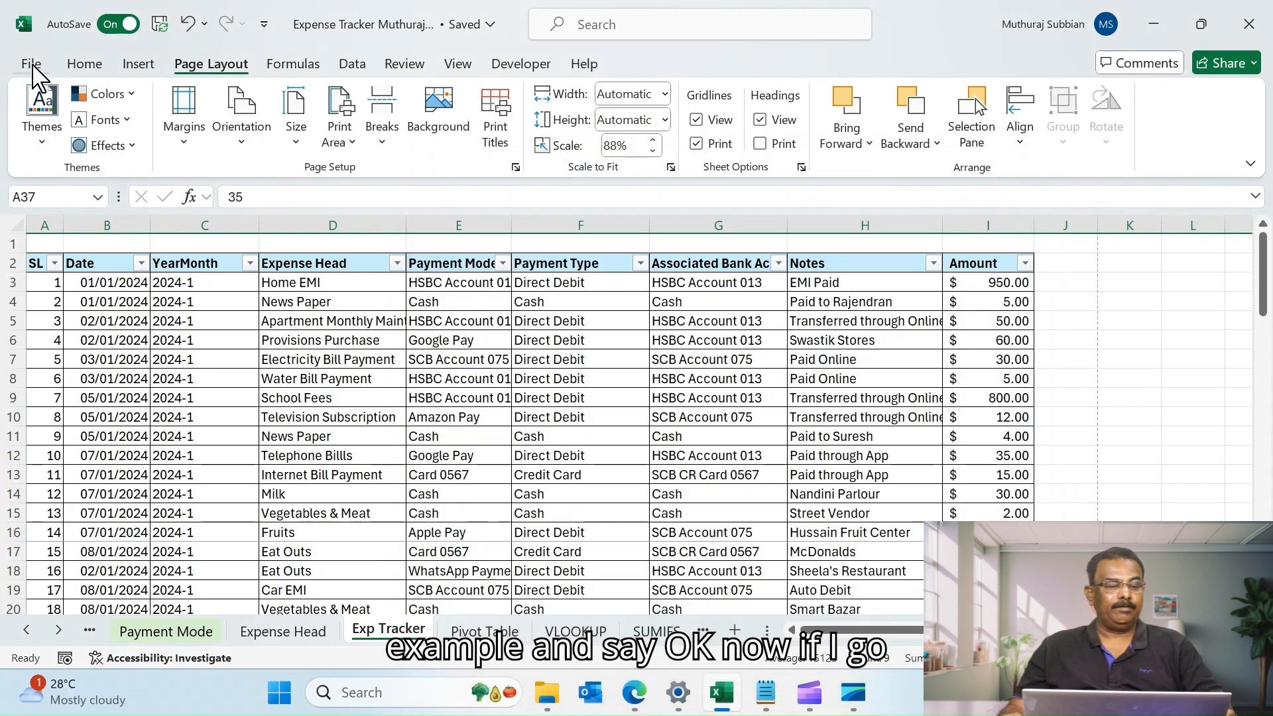
Step: Open the print preview, page through to page 3 to check the header on each page, and leave the preview
click(32, 64)
click(66, 414)
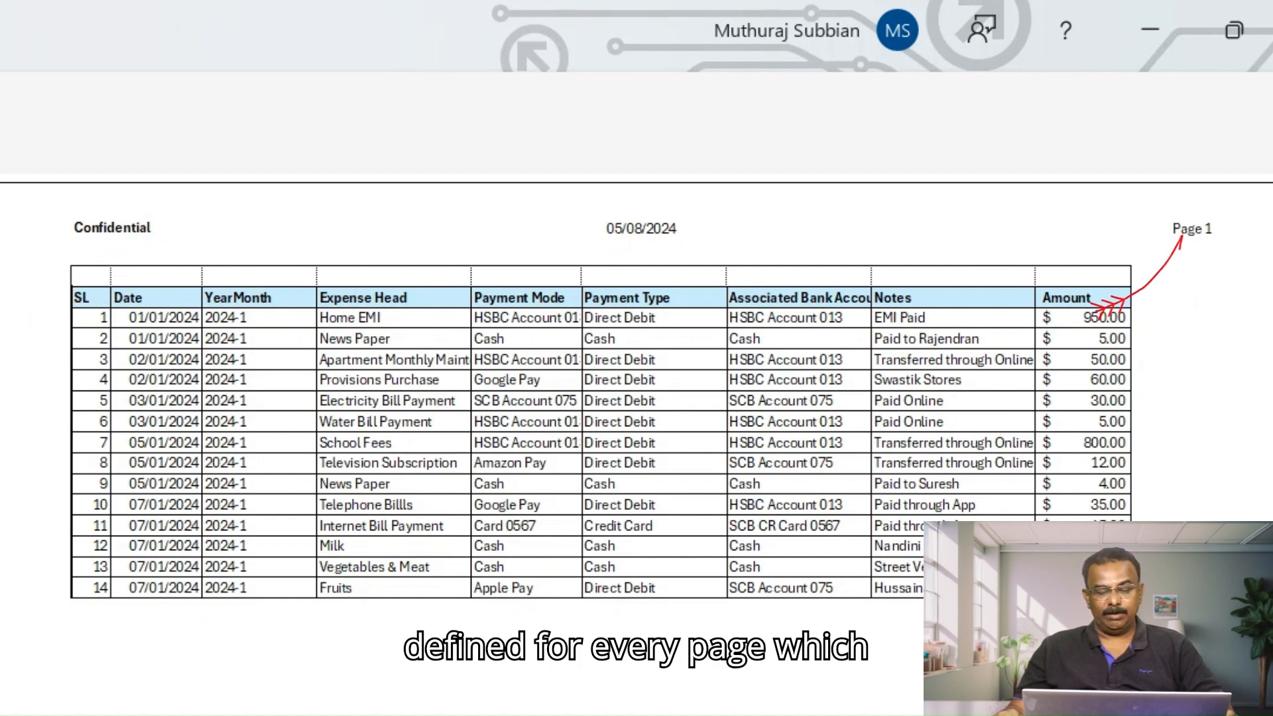
scroll(600, 437, down, 1)
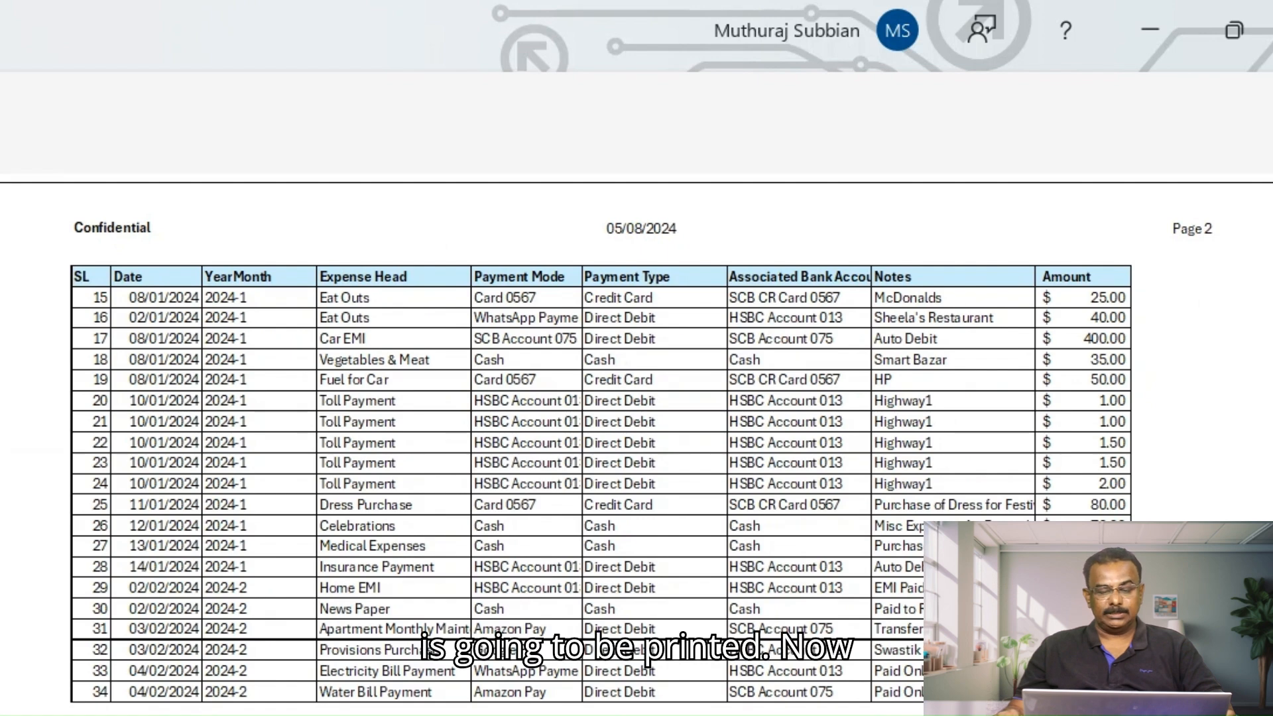
scroll(600, 437, down, 1)
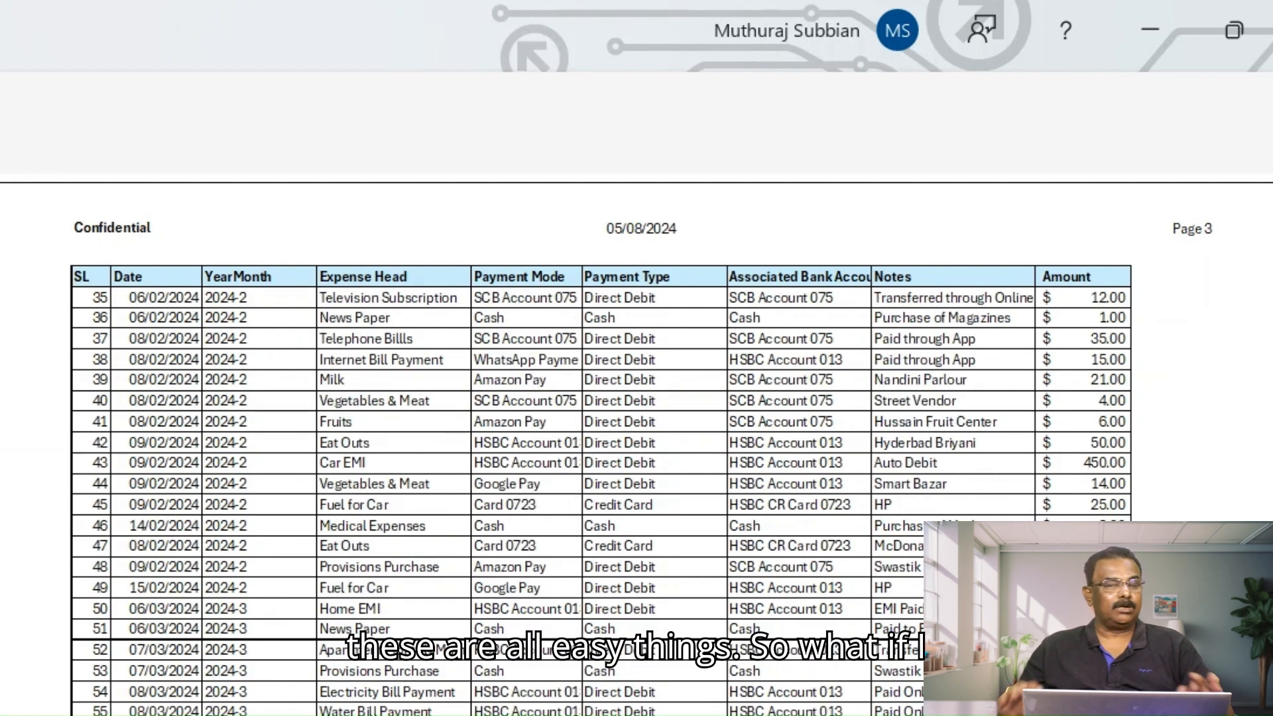
key(Escape)
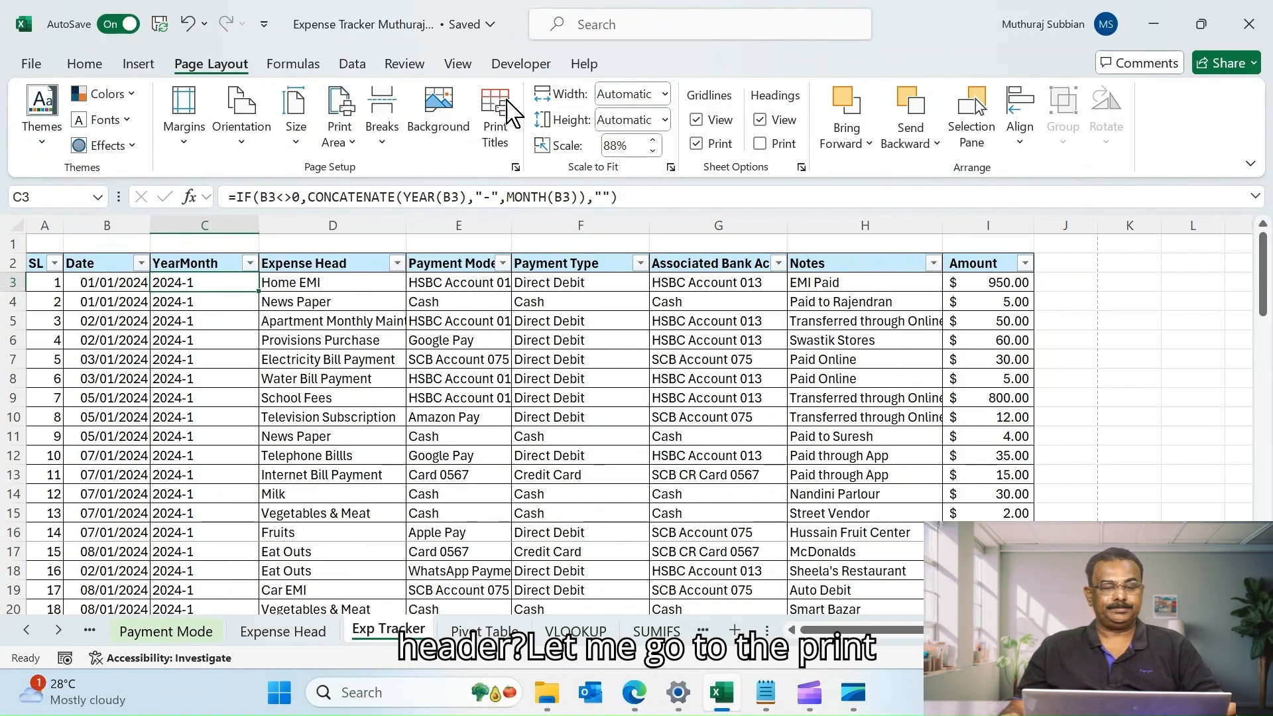
Step: Reopen the Exp Tracker sheet's header and footer settings and set the header to (none)
click(504, 130)
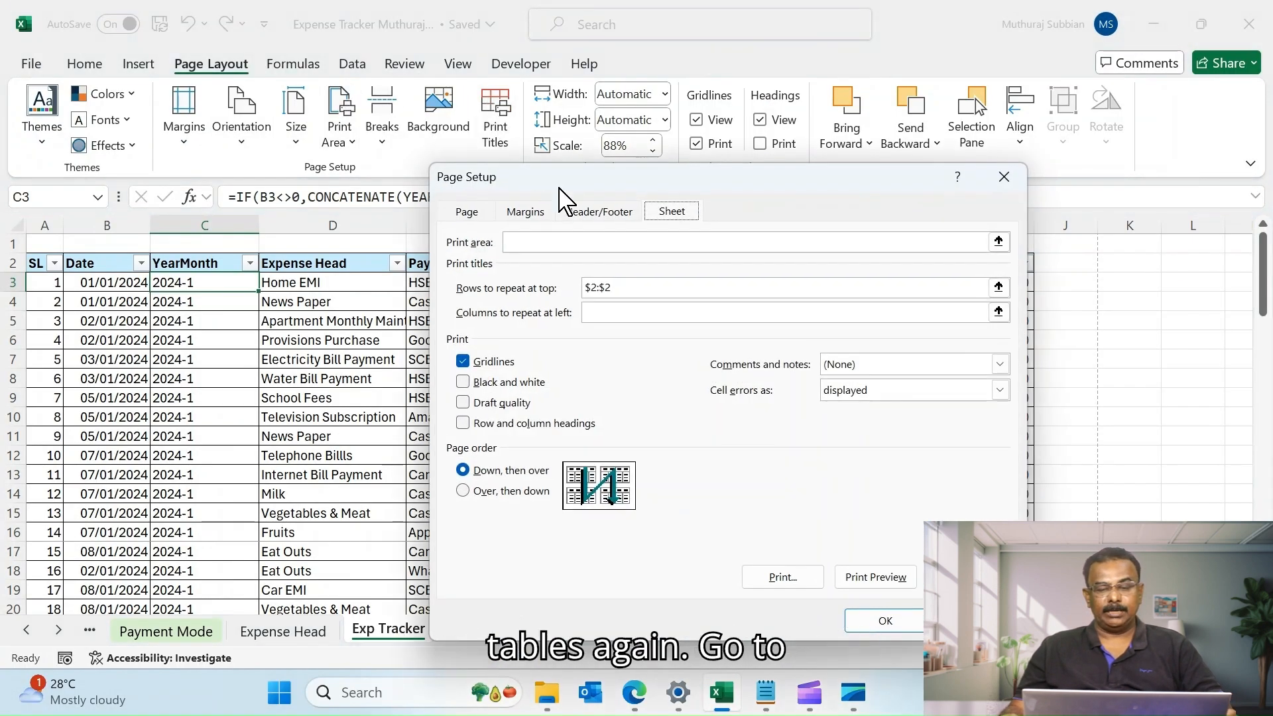
click(606, 214)
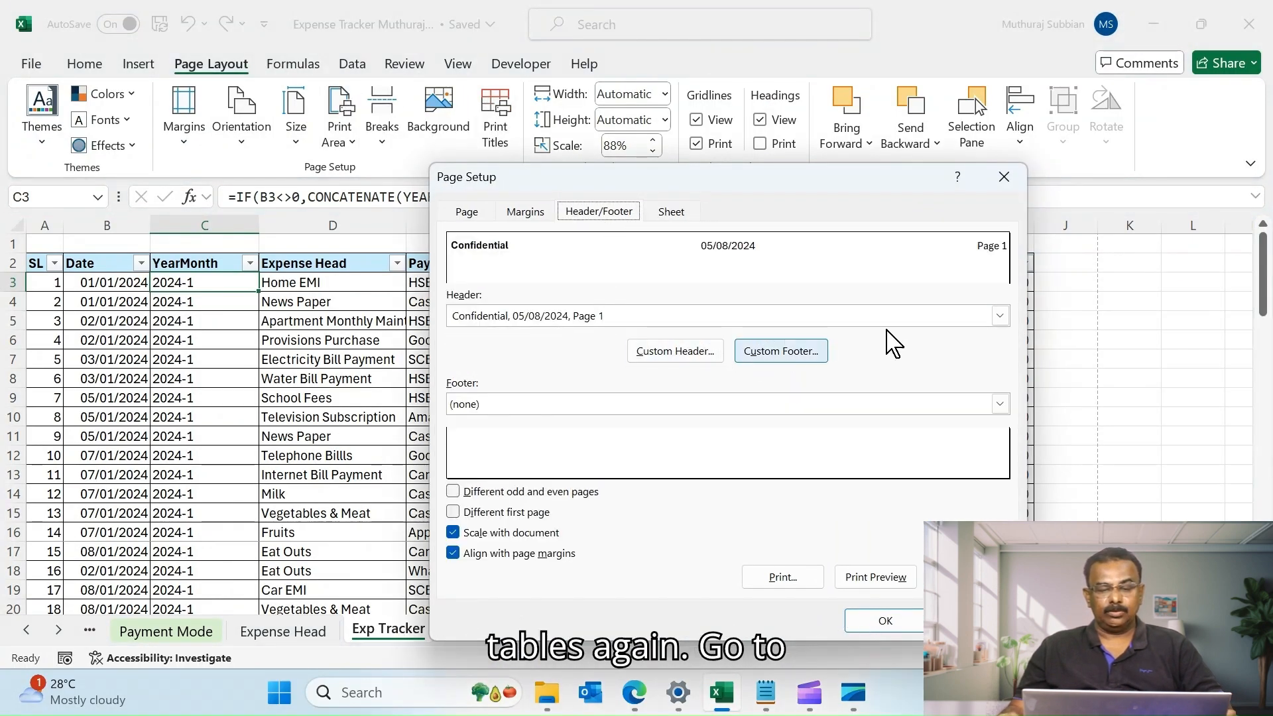
click(999, 316)
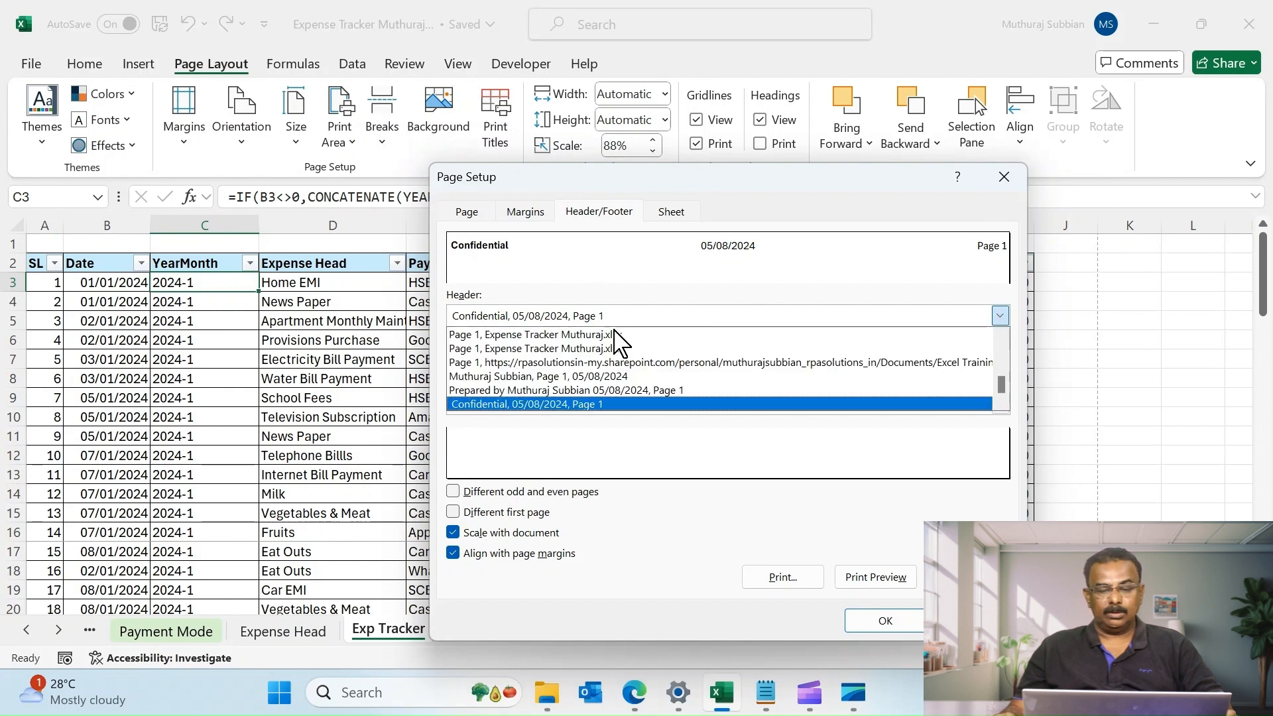
scroll(614, 335, up, 3)
scroll(564, 344, up, 5)
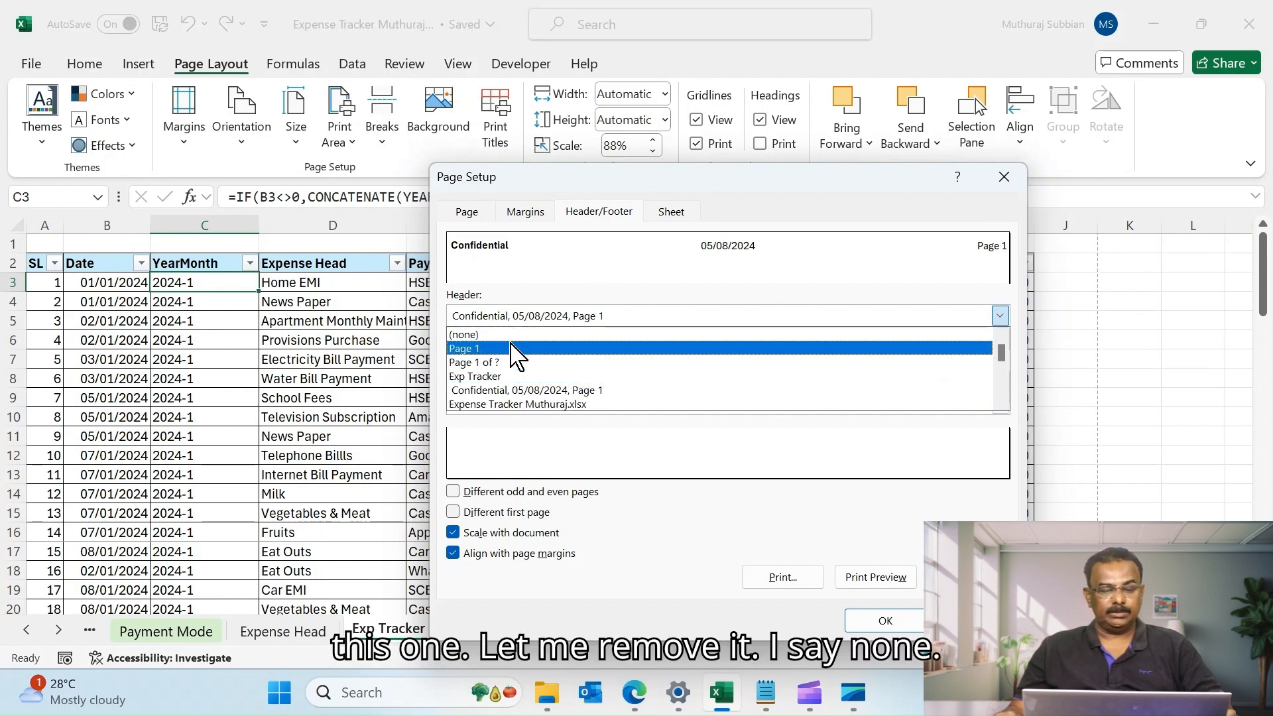
click(497, 337)
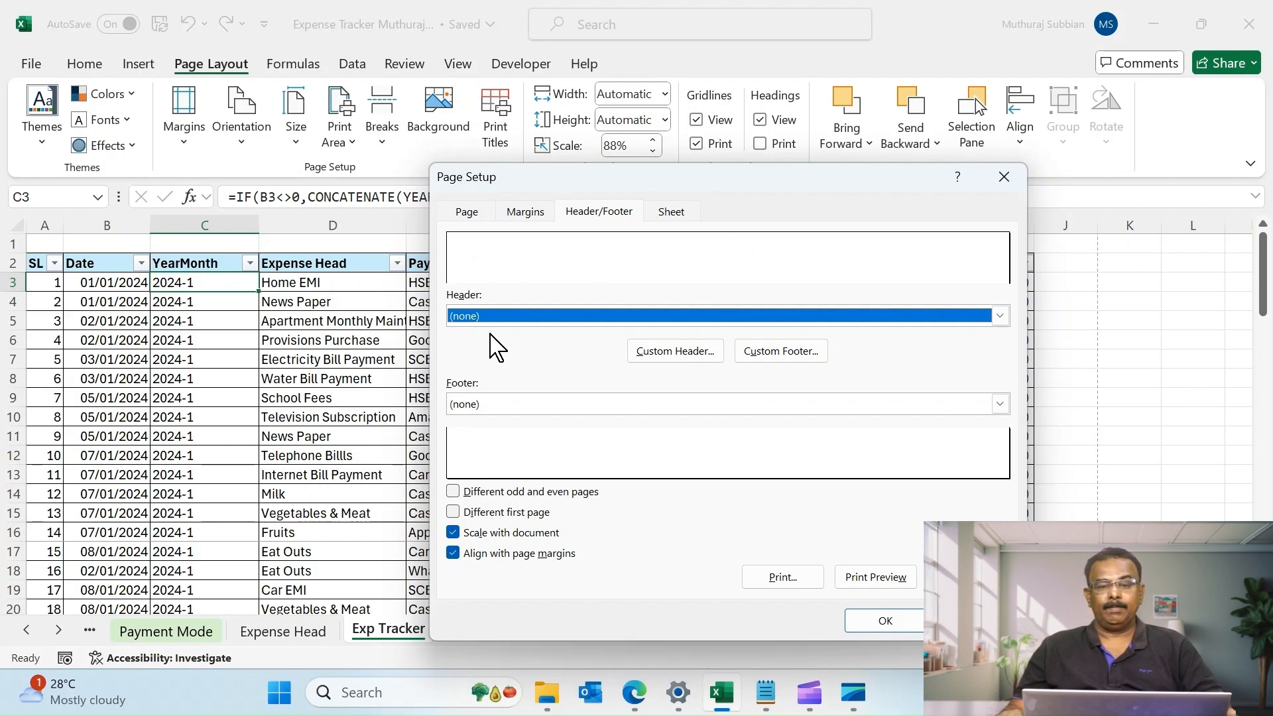
Step: Start a custom header with the date code in the left section and "My Expense Tracker" in the center section
click(683, 361)
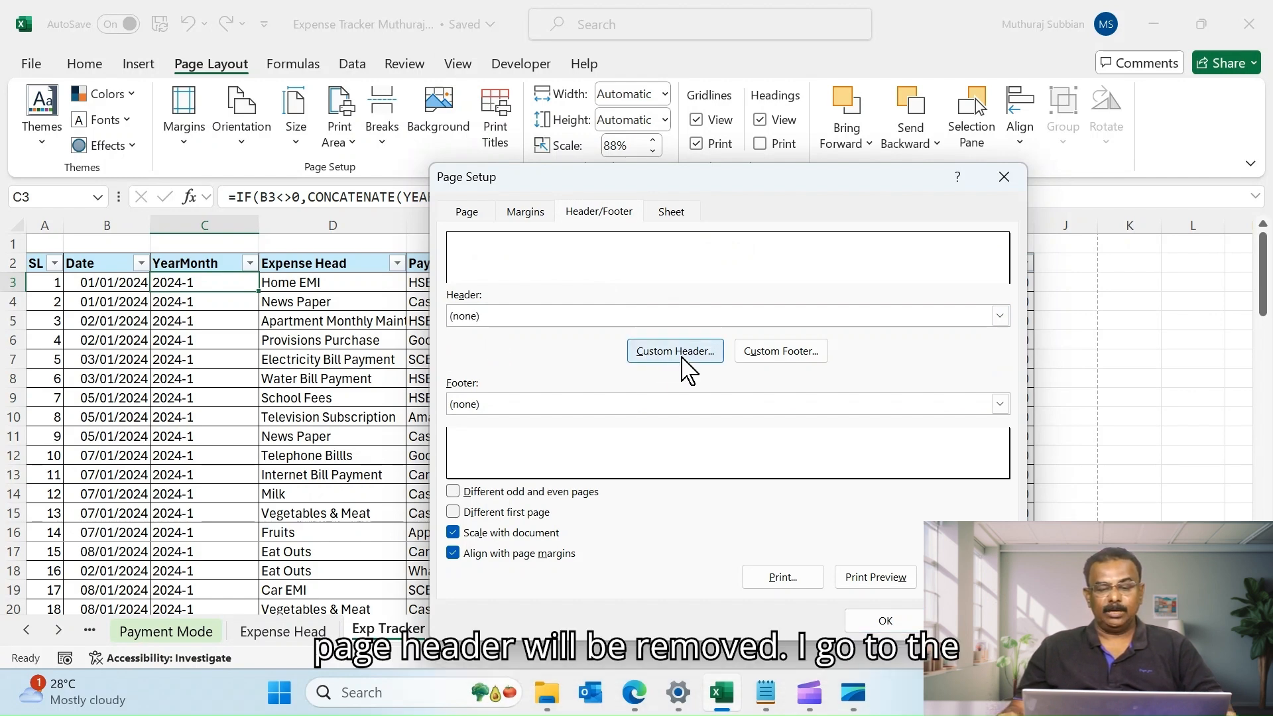
drag(661, 245, 654, 135)
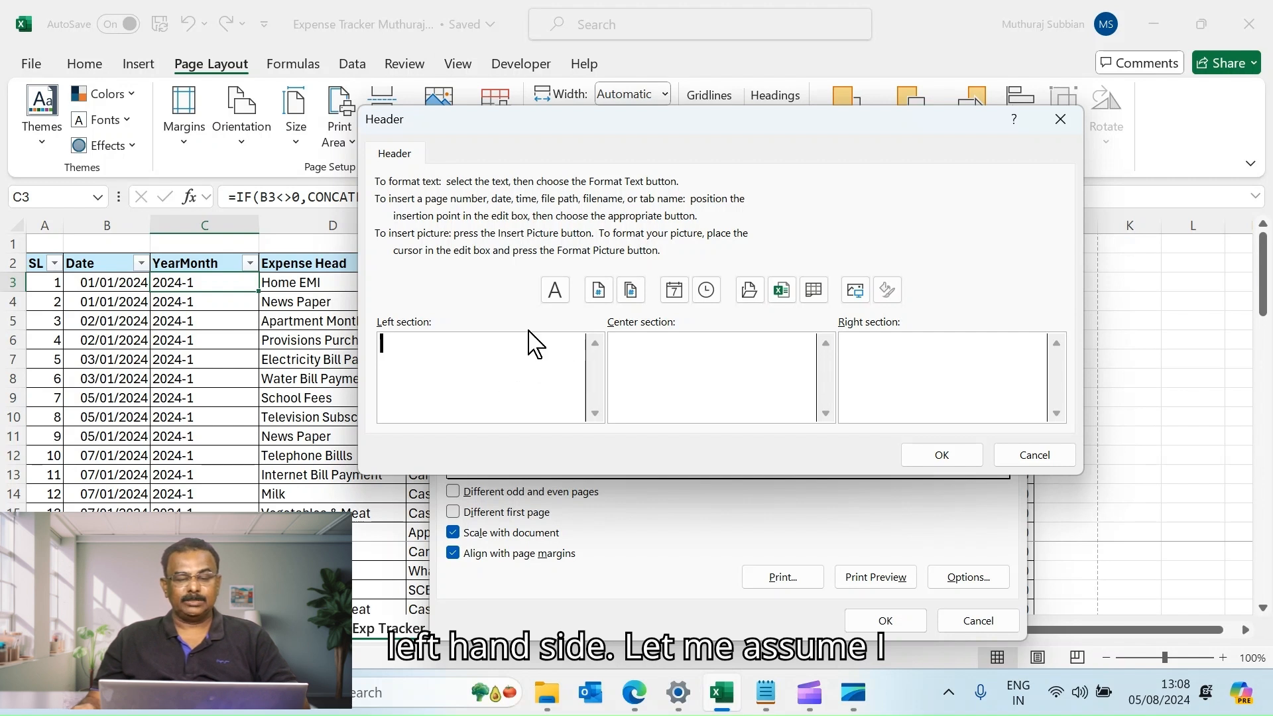
click(683, 295)
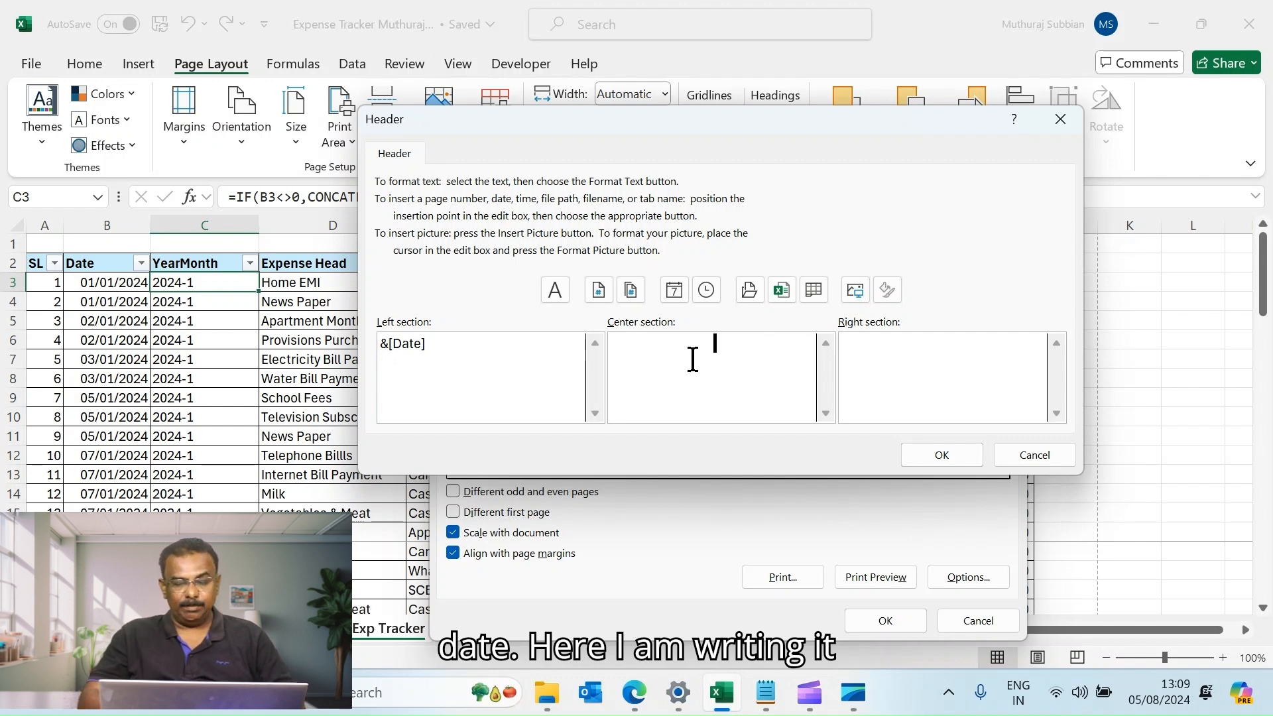
text(My Expens e Tracker)
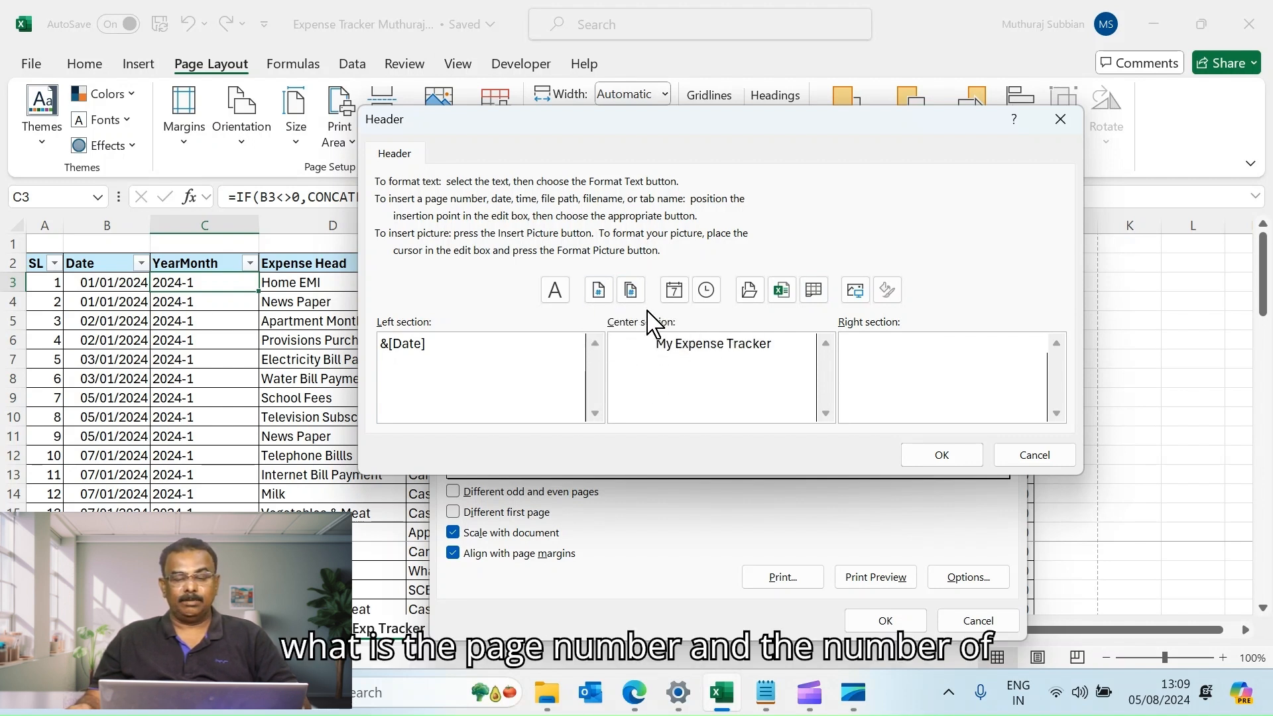
Step: Add "&[Page] of &[Pages]" to the custom header's right section and apply the header and page setup
click(598, 292)
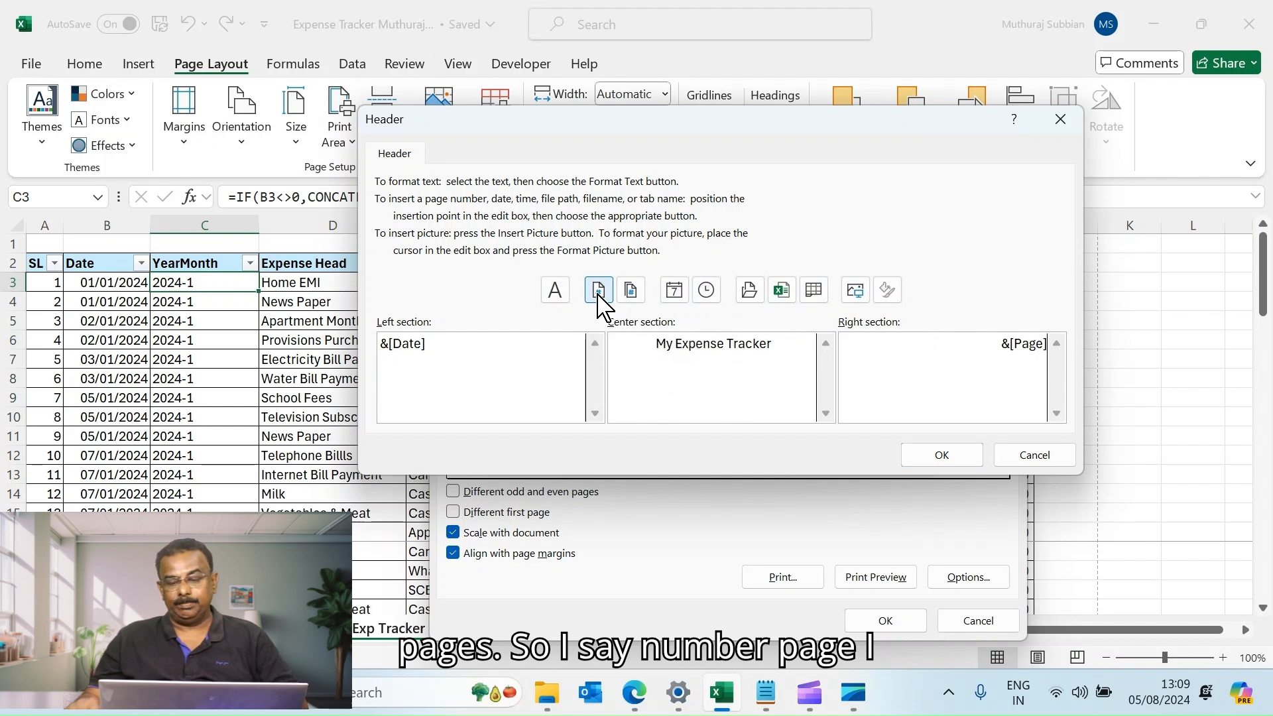
text(of)
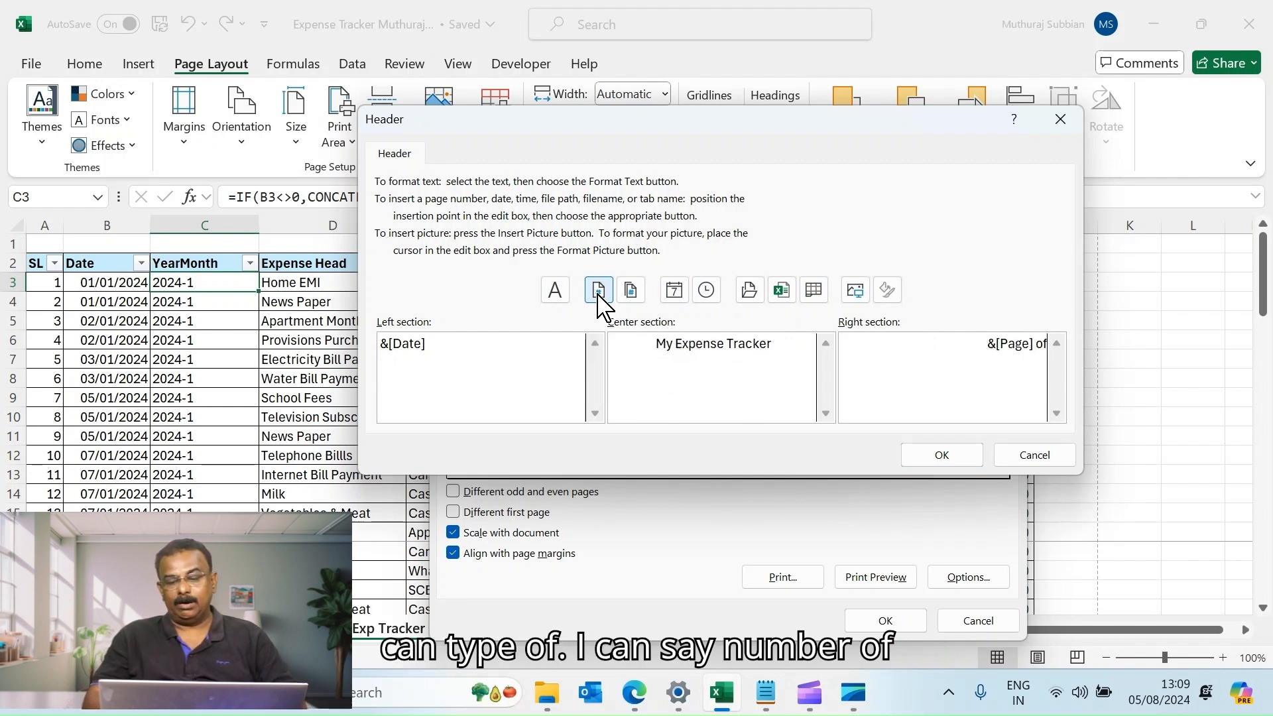
click(631, 292)
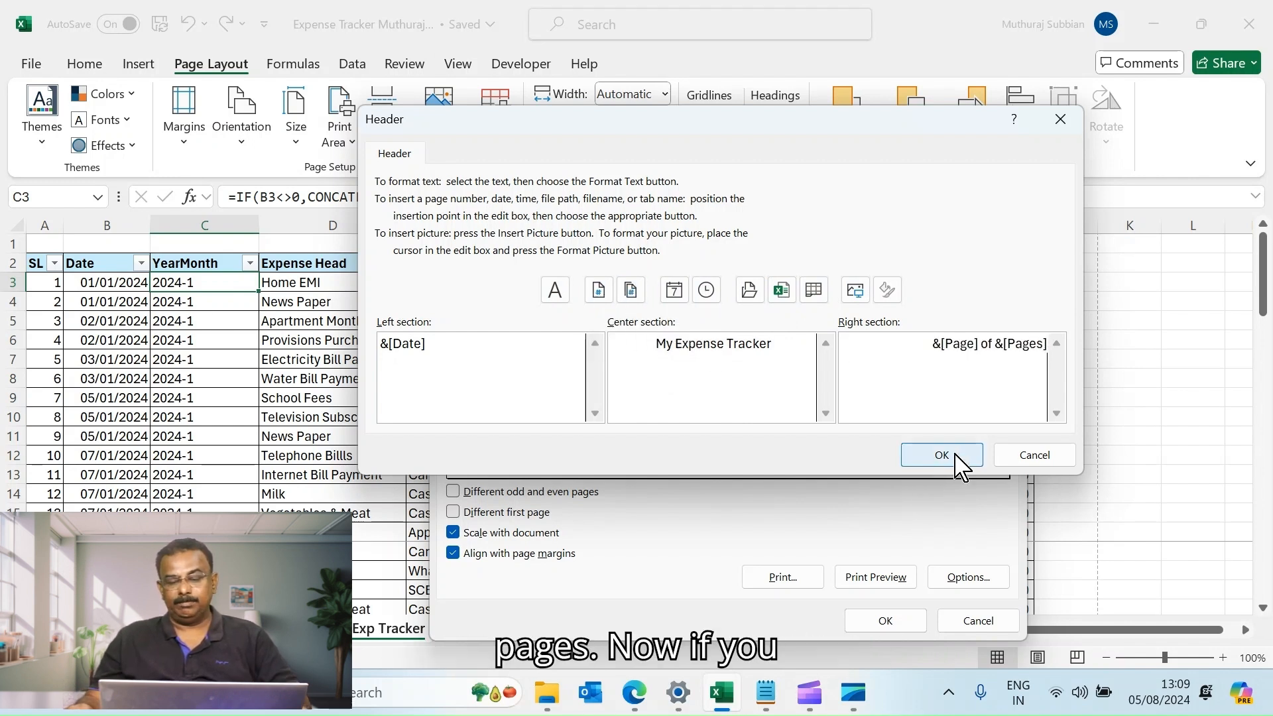
drag(656, 345, 686, 346)
click(931, 452)
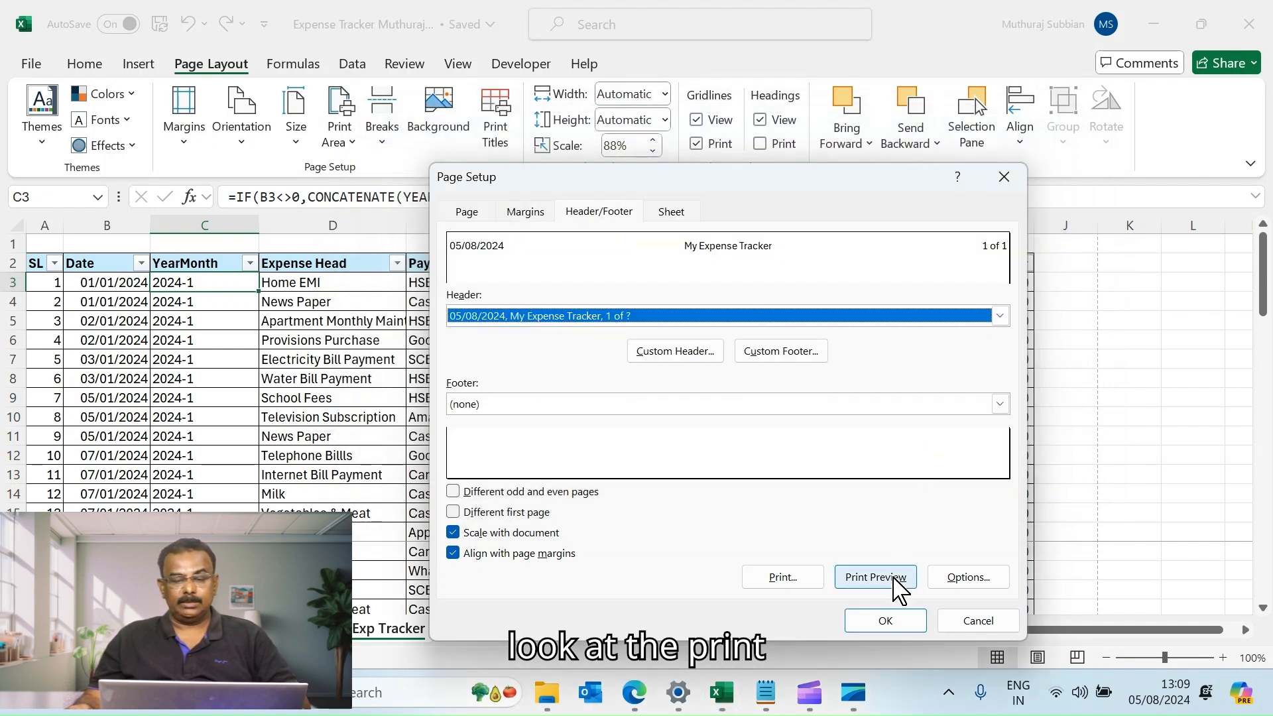
click(884, 621)
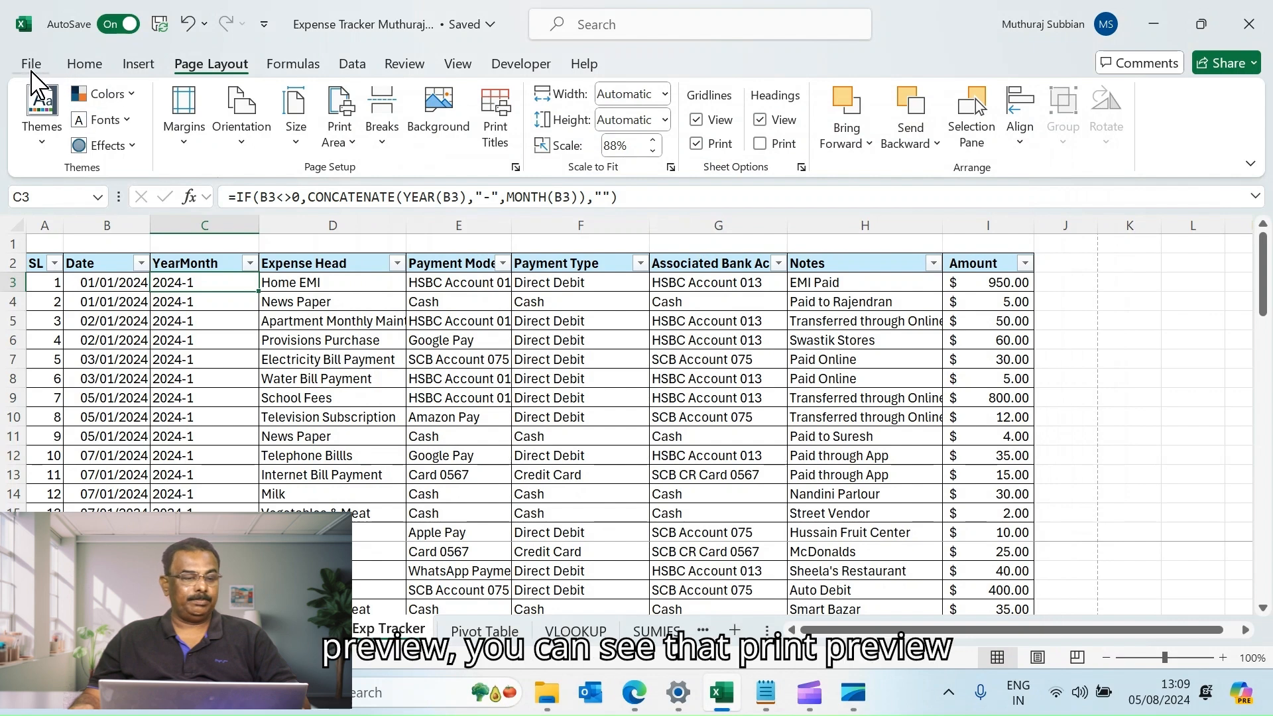
Step: Check the custom header on page 1 in the print preview and return to the sheet
click(31, 64)
click(56, 414)
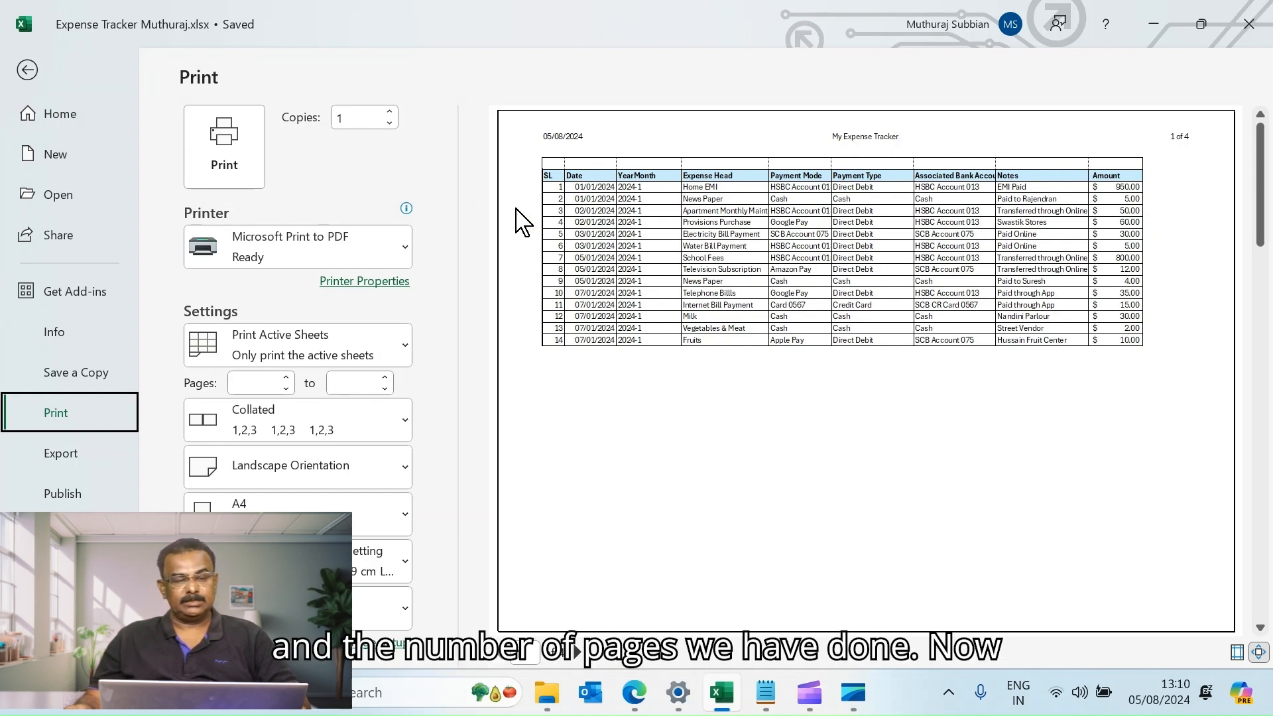
click(30, 72)
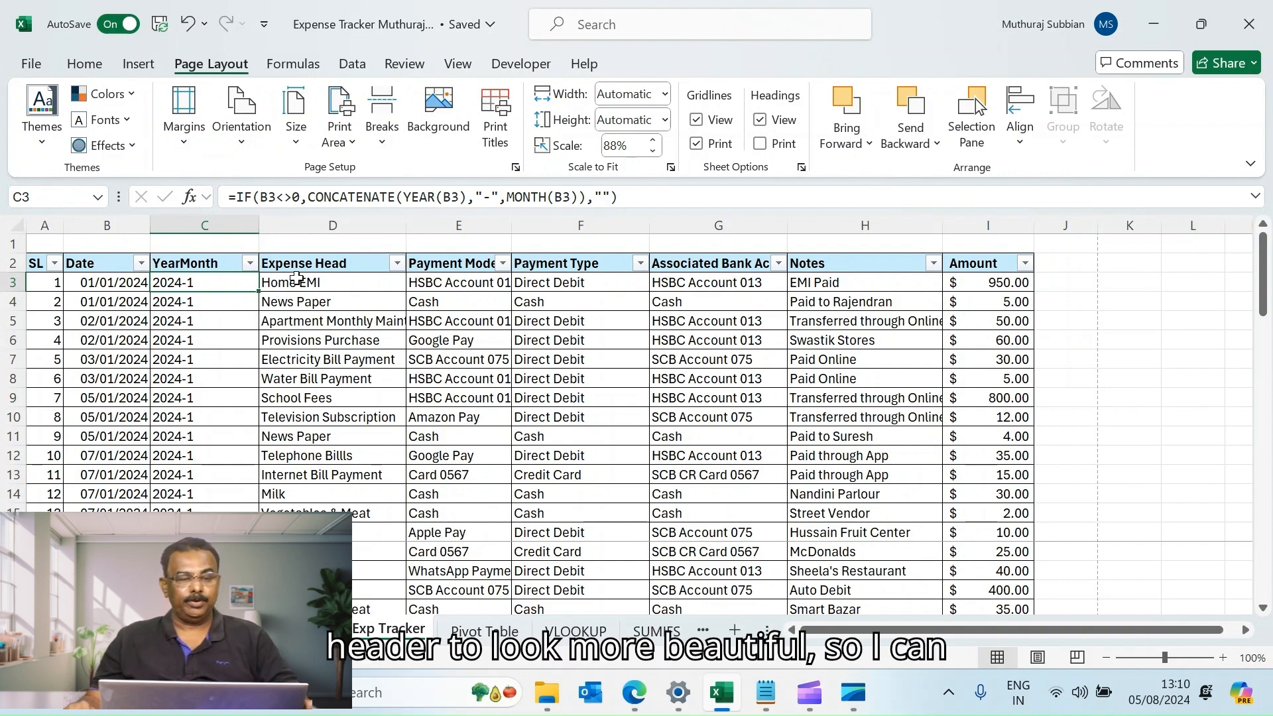
Step: Format the custom header's center text "My Expense Tracker" as bold, size 14, in dark orange
click(495, 126)
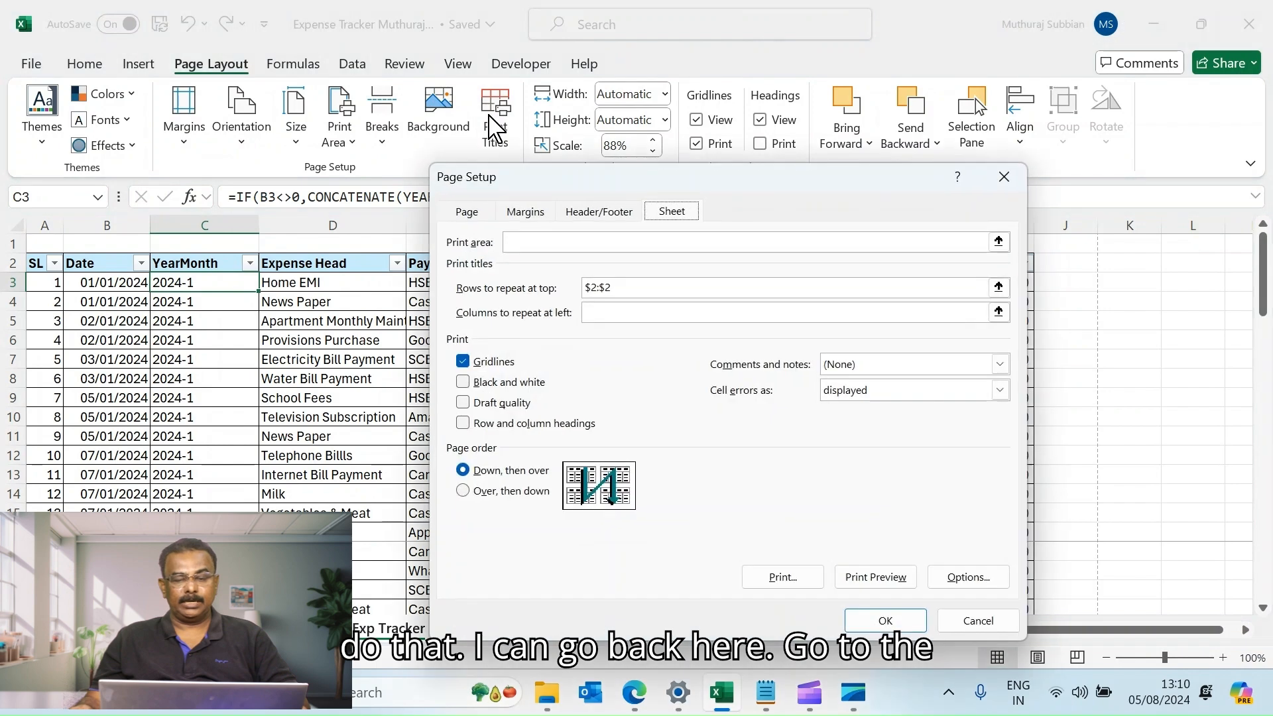
click(588, 212)
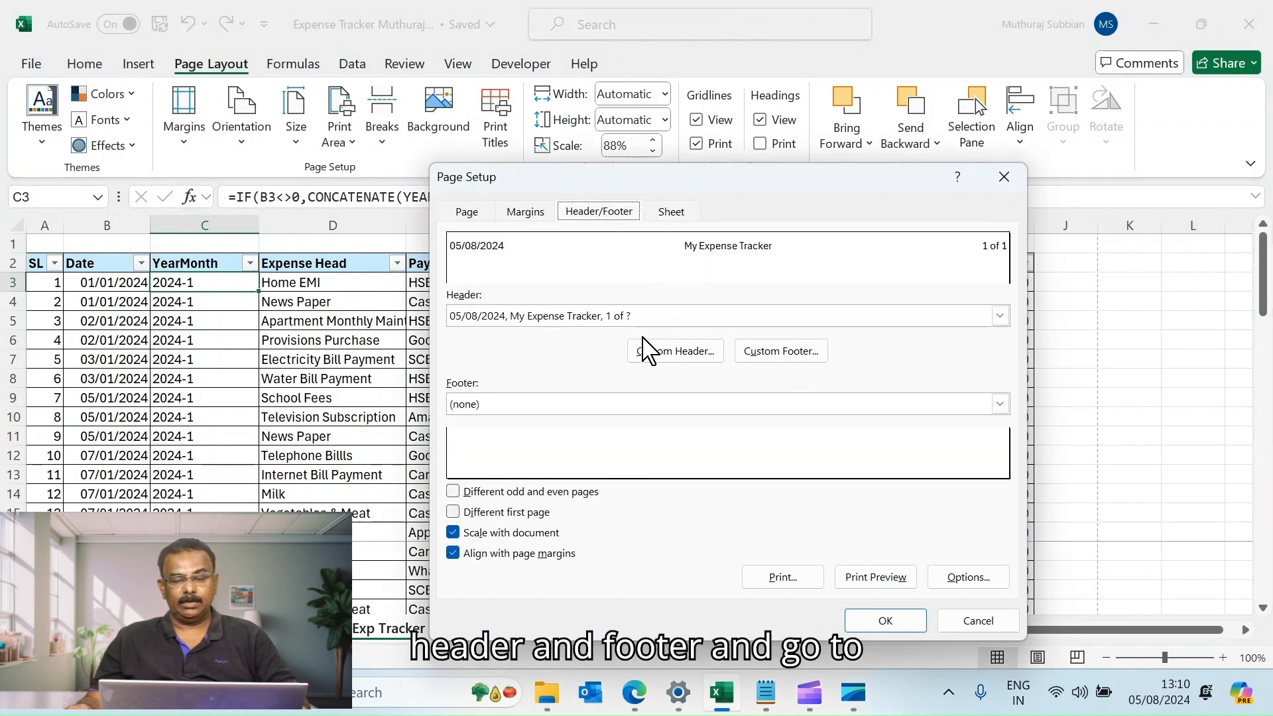
click(699, 361)
drag(661, 457, 806, 455)
click(562, 401)
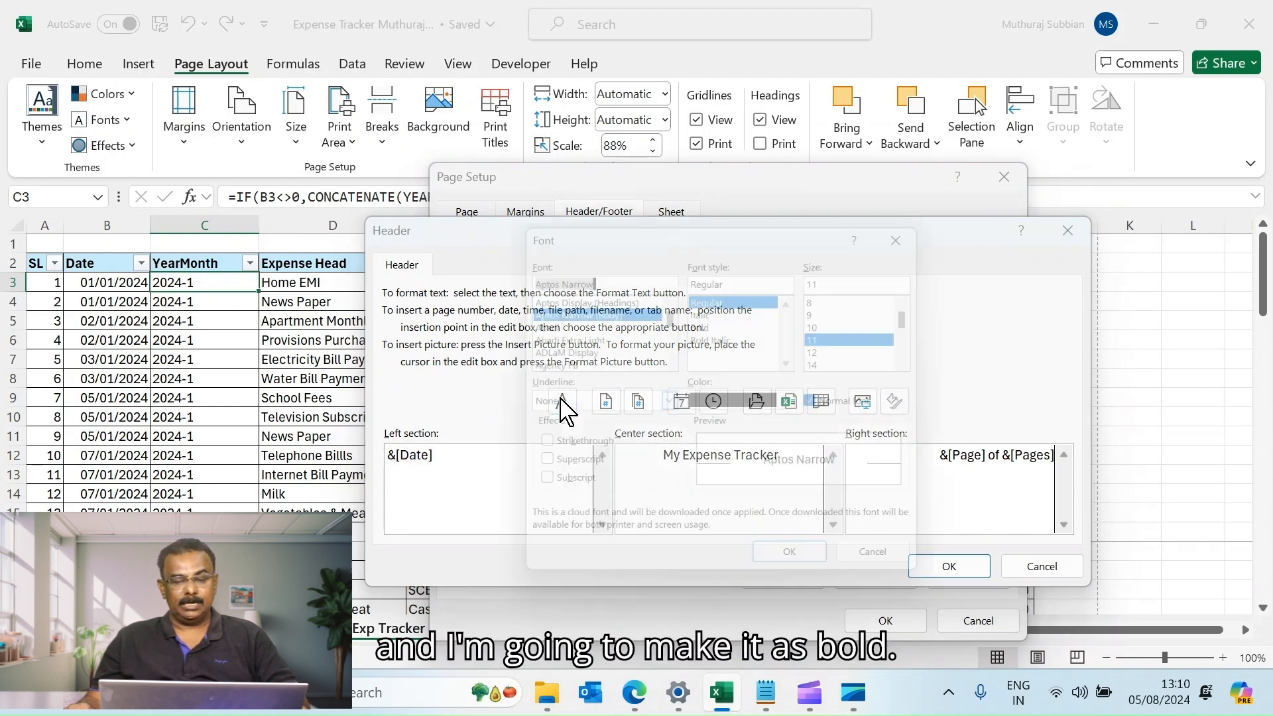
click(706, 322)
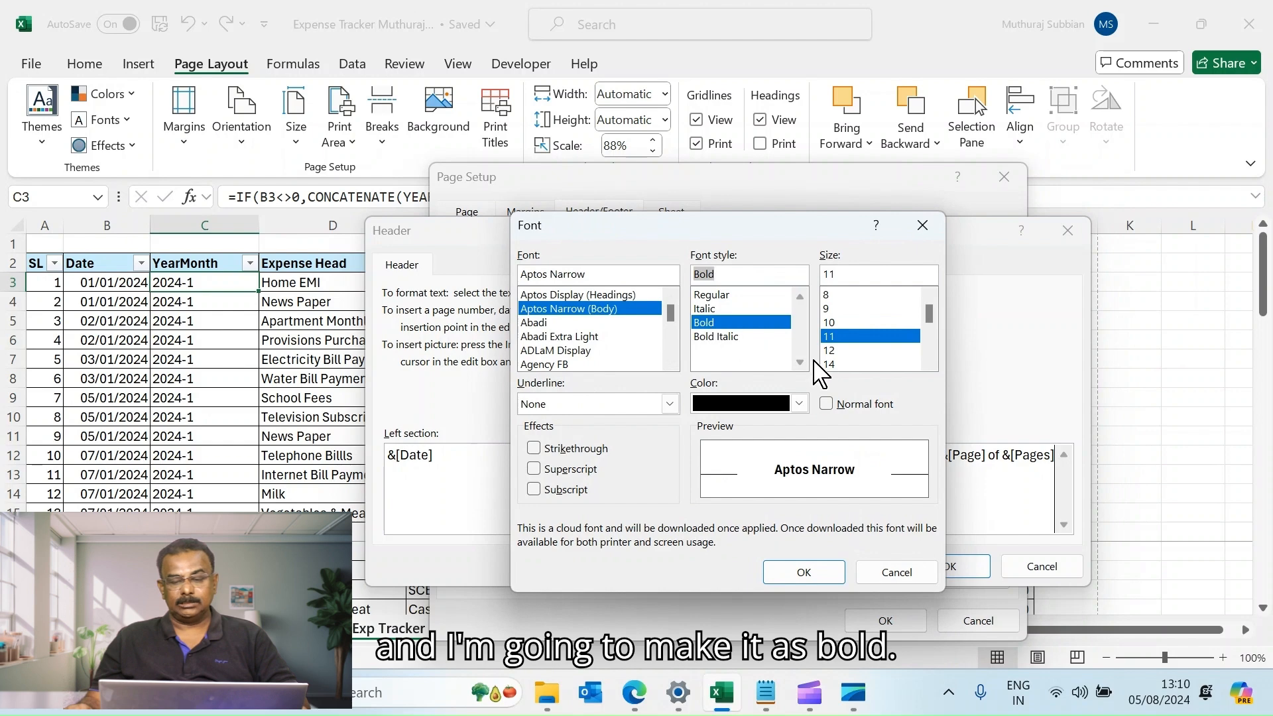
click(865, 364)
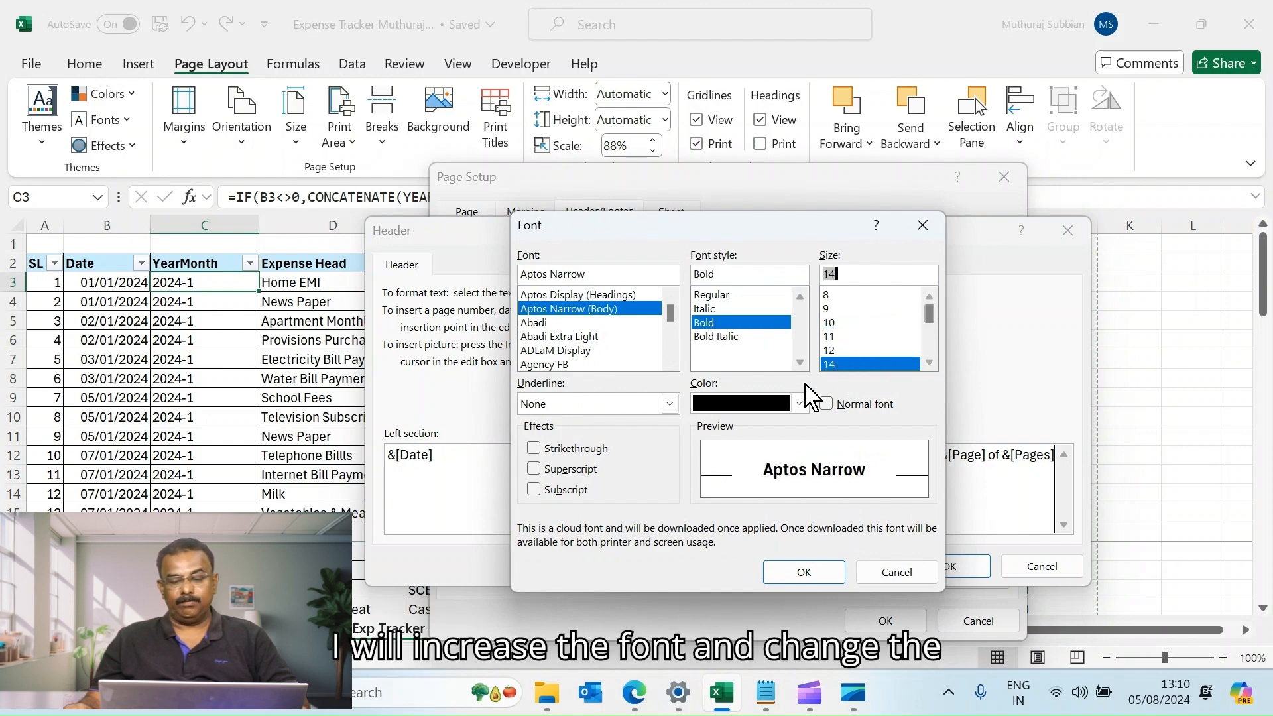
click(798, 403)
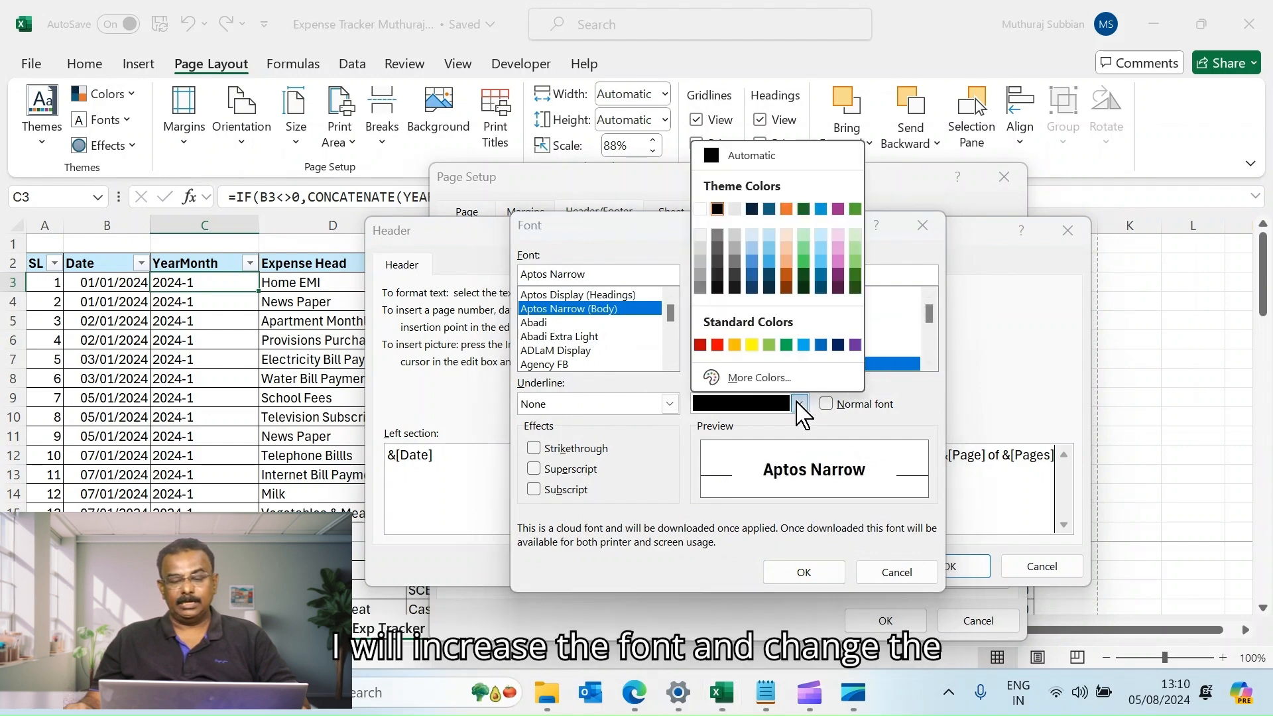
click(786, 275)
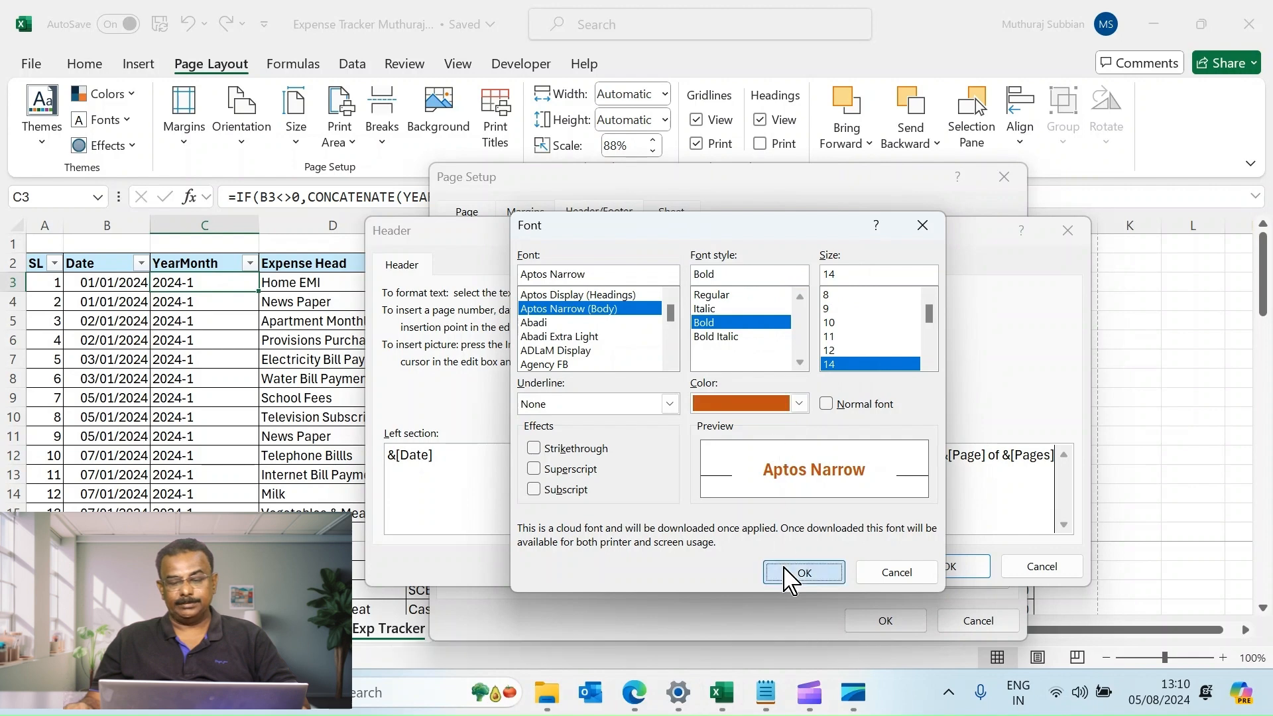
click(799, 574)
click(944, 574)
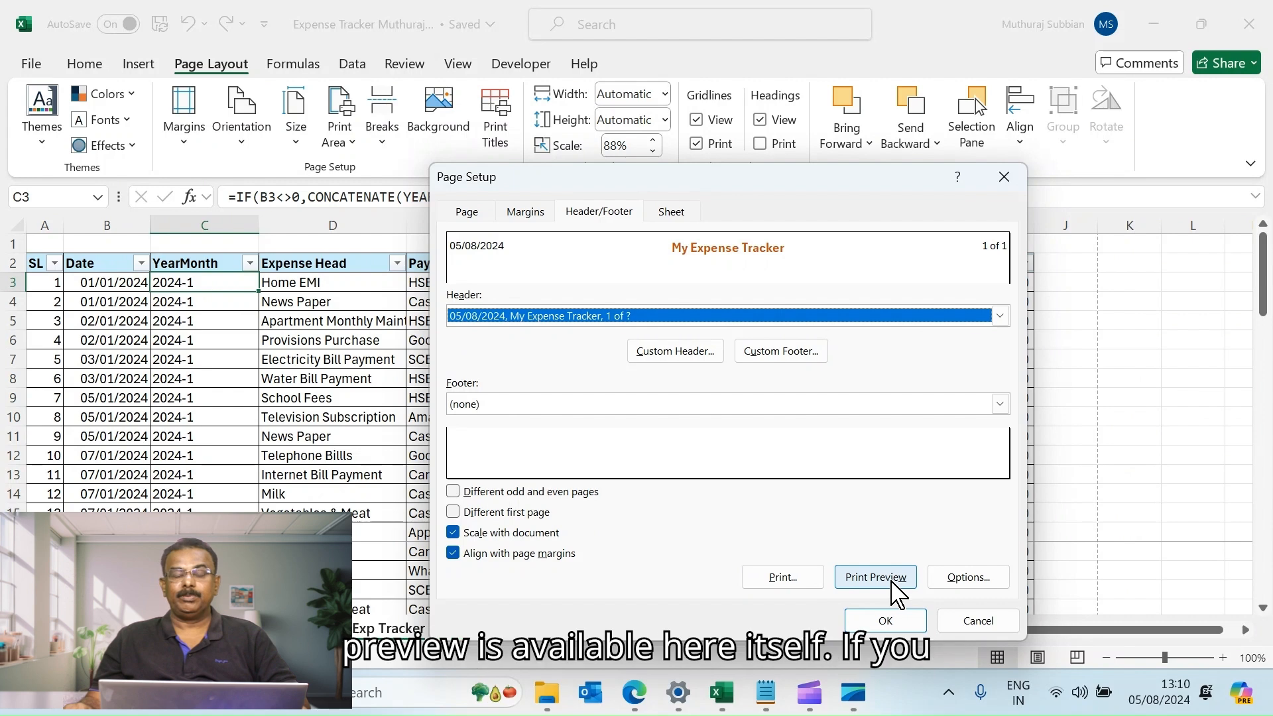
Step: Preview the printout from Page Setup to check the formatted header, and return to the sheet
click(892, 584)
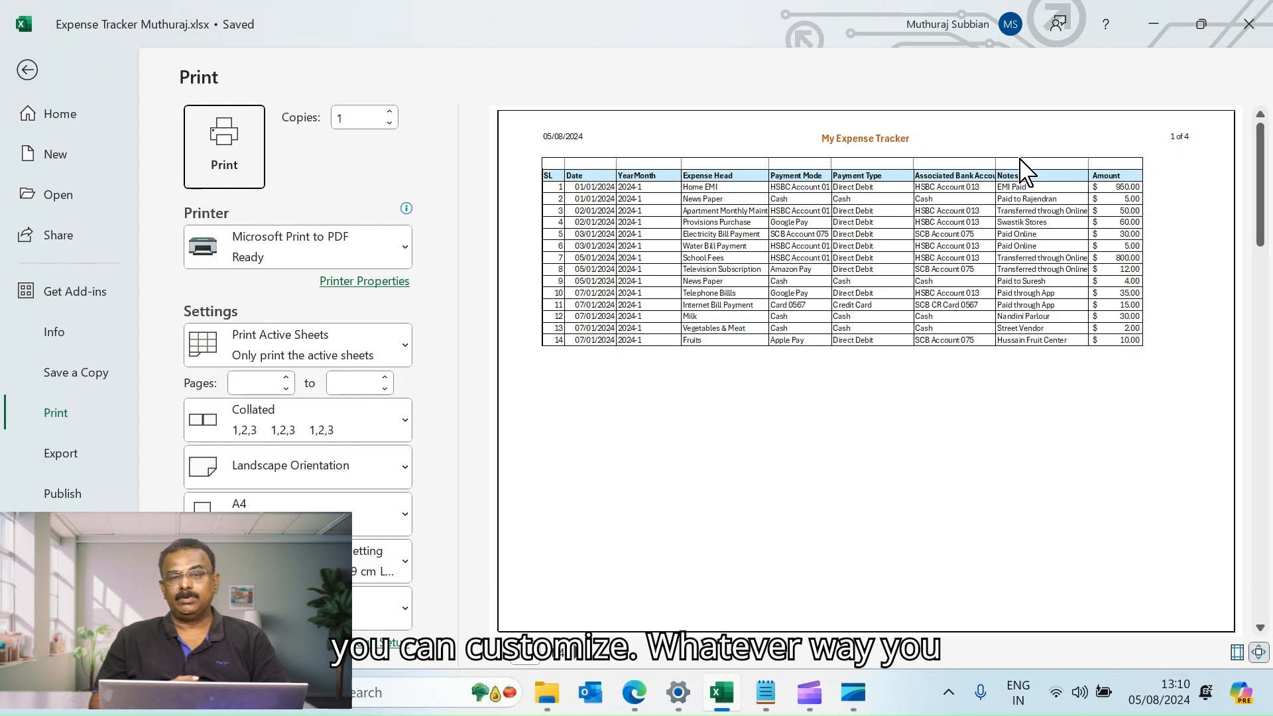
scroll(1021, 163, down, 1)
scroll(1028, 265, up, 1)
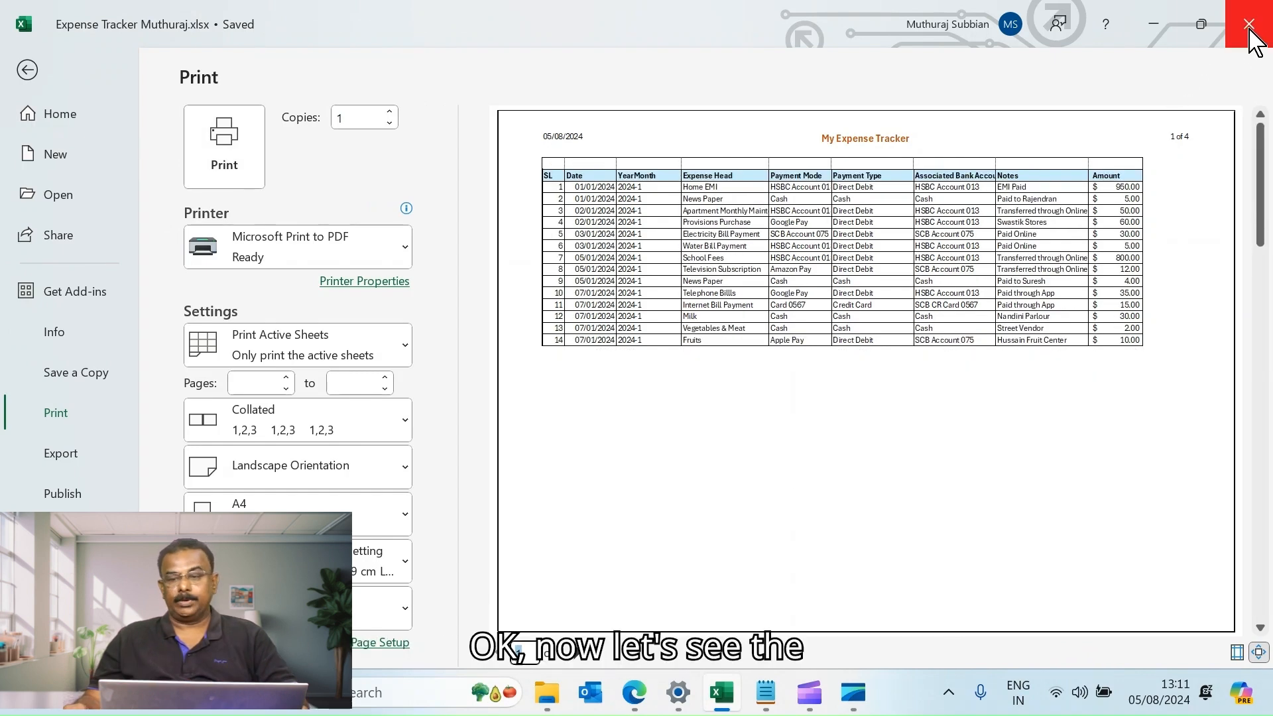
key(Escape)
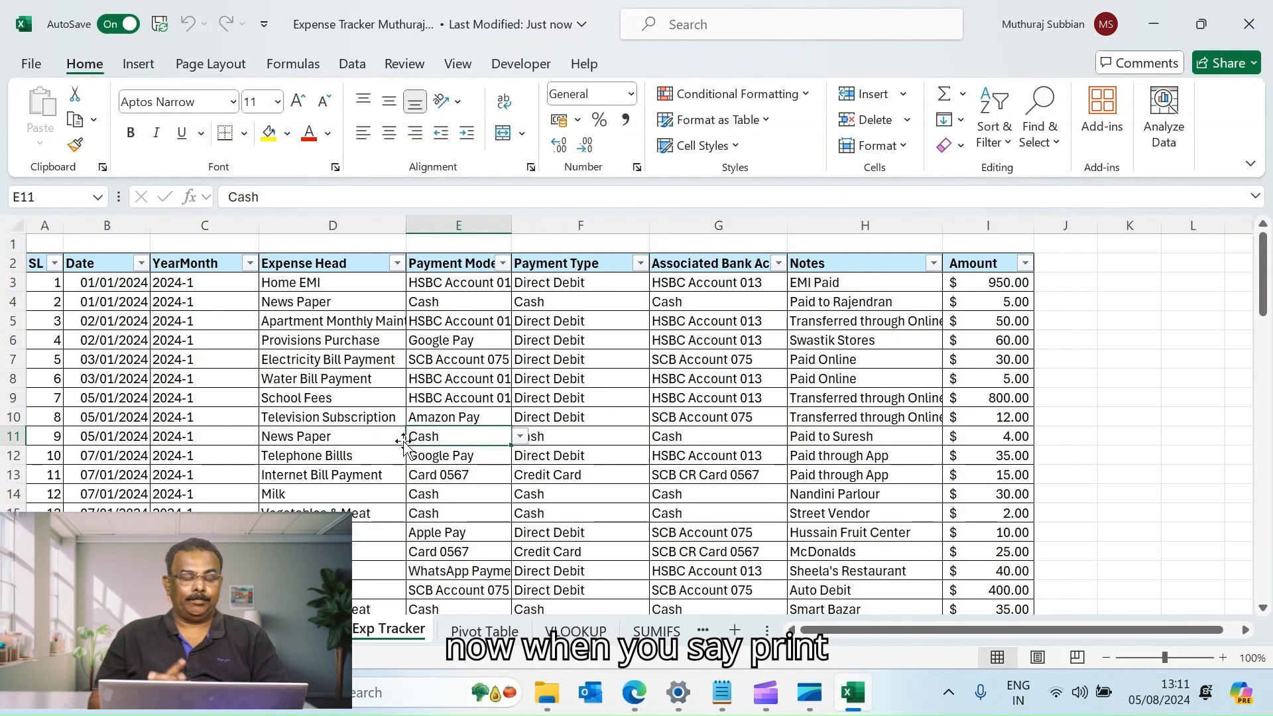
Step: Open the print preview and compare the column headings on page 1 with those on page 2
click(31, 64)
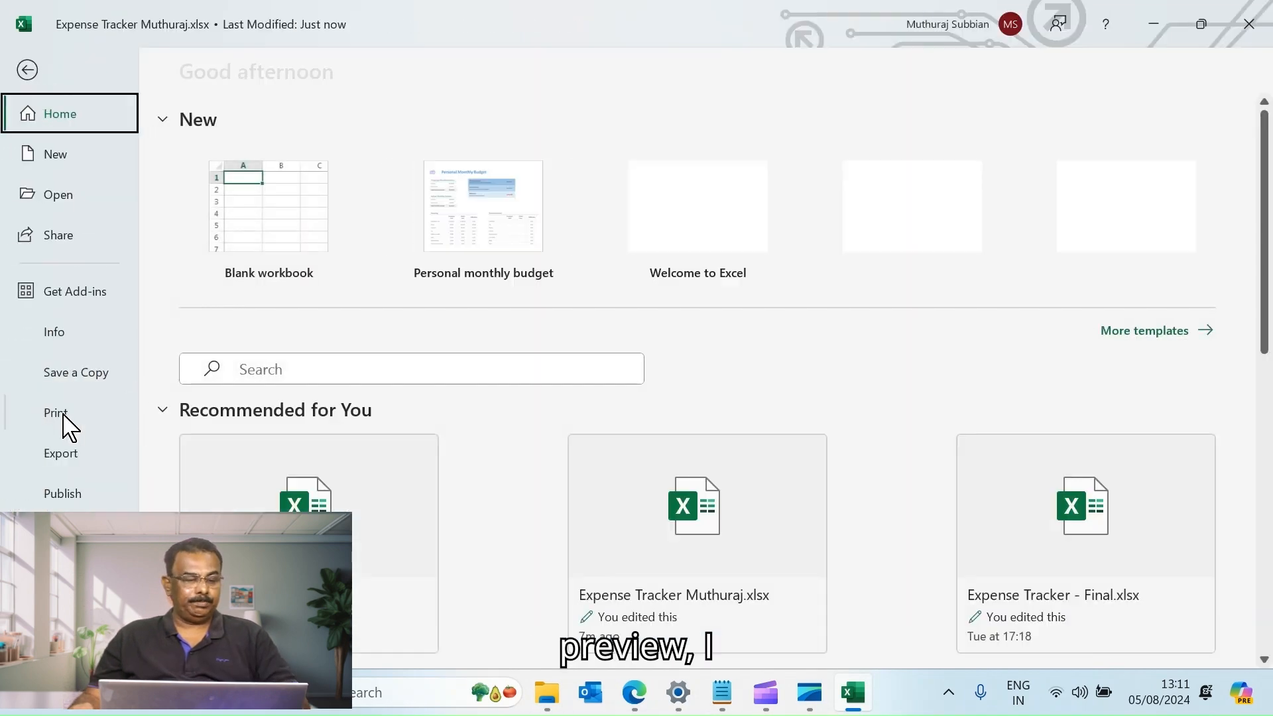
click(64, 416)
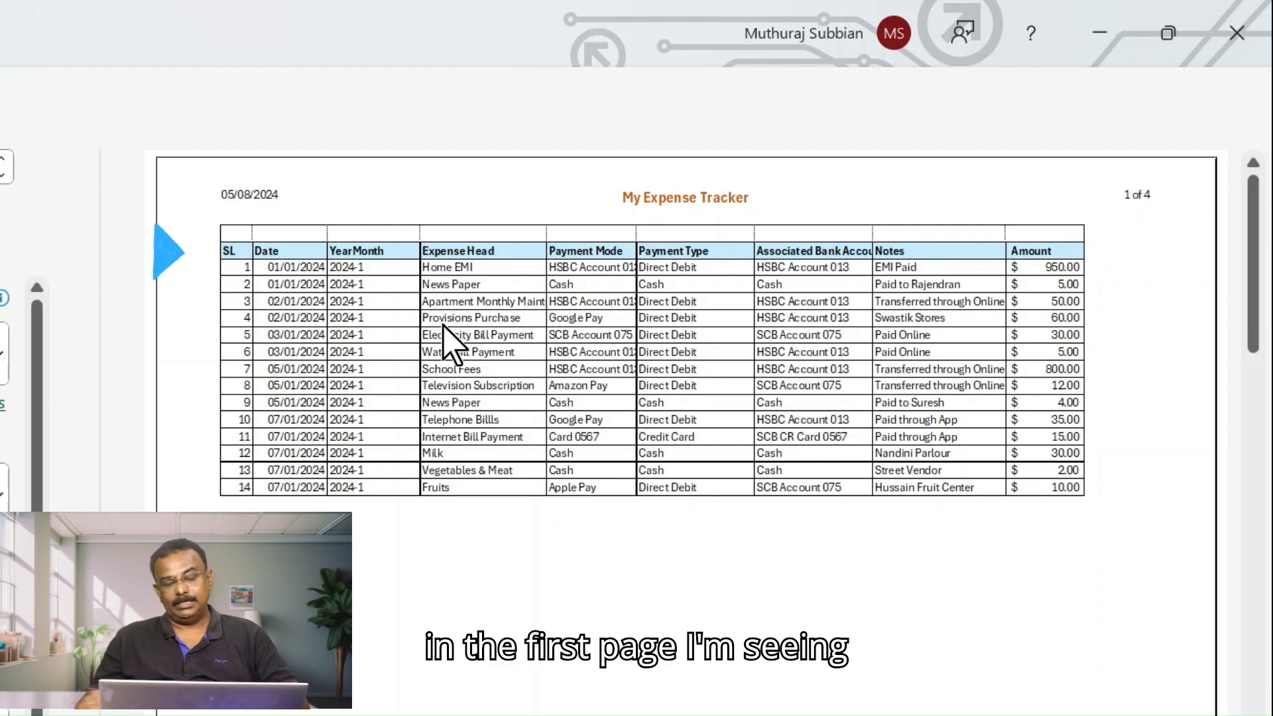
click(224, 253)
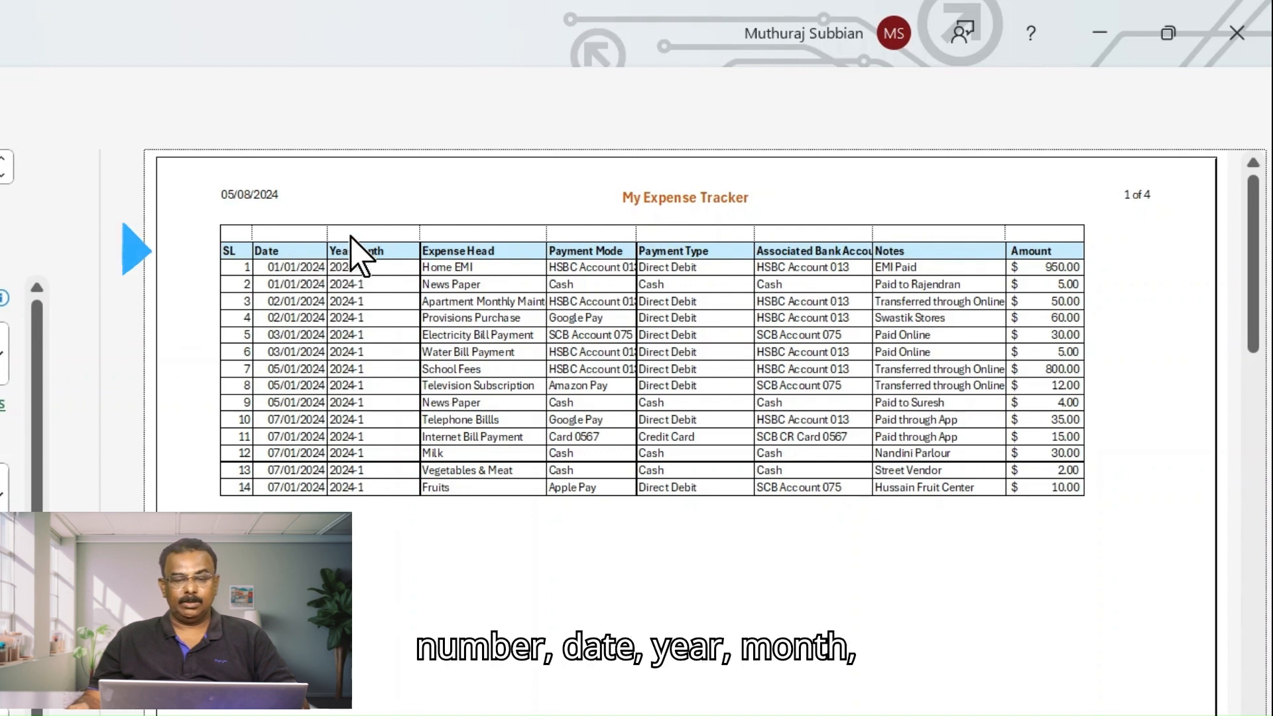
click(298, 715)
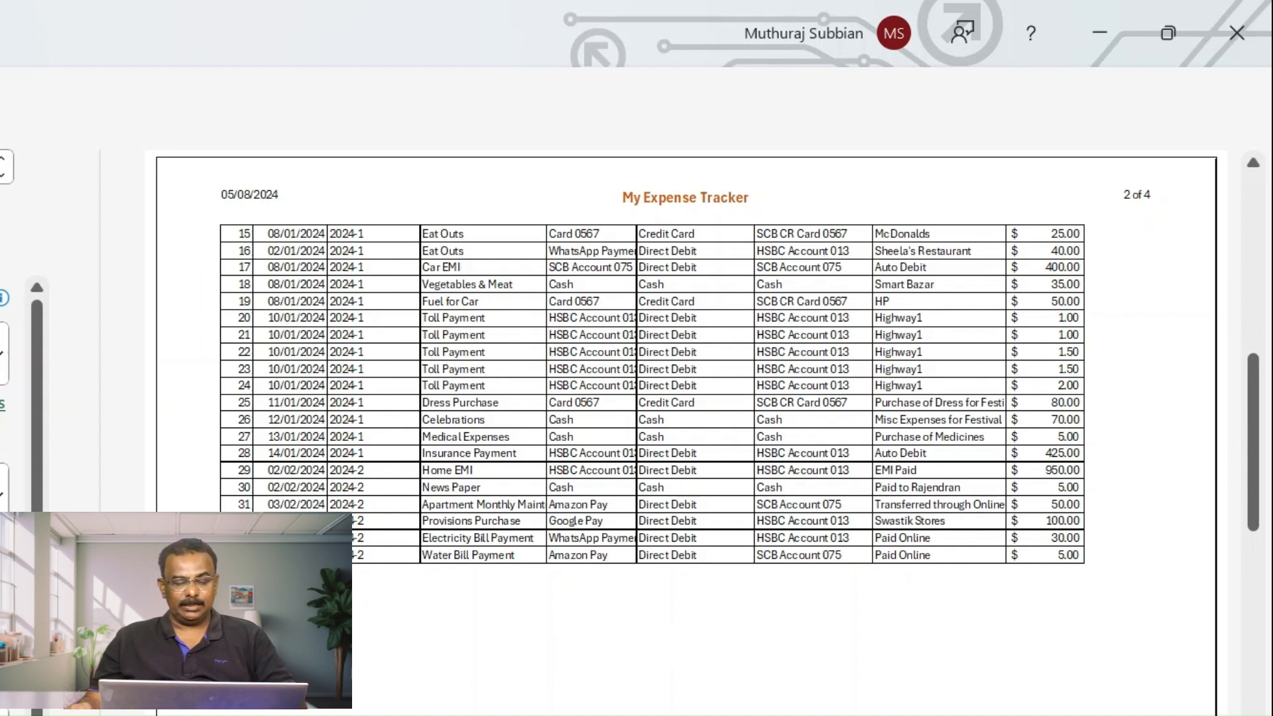
Step: Return to the expense sheet and set row 2 ($2:$2) to repeat at the top of every printed page
scroll(386, 660, up, 1)
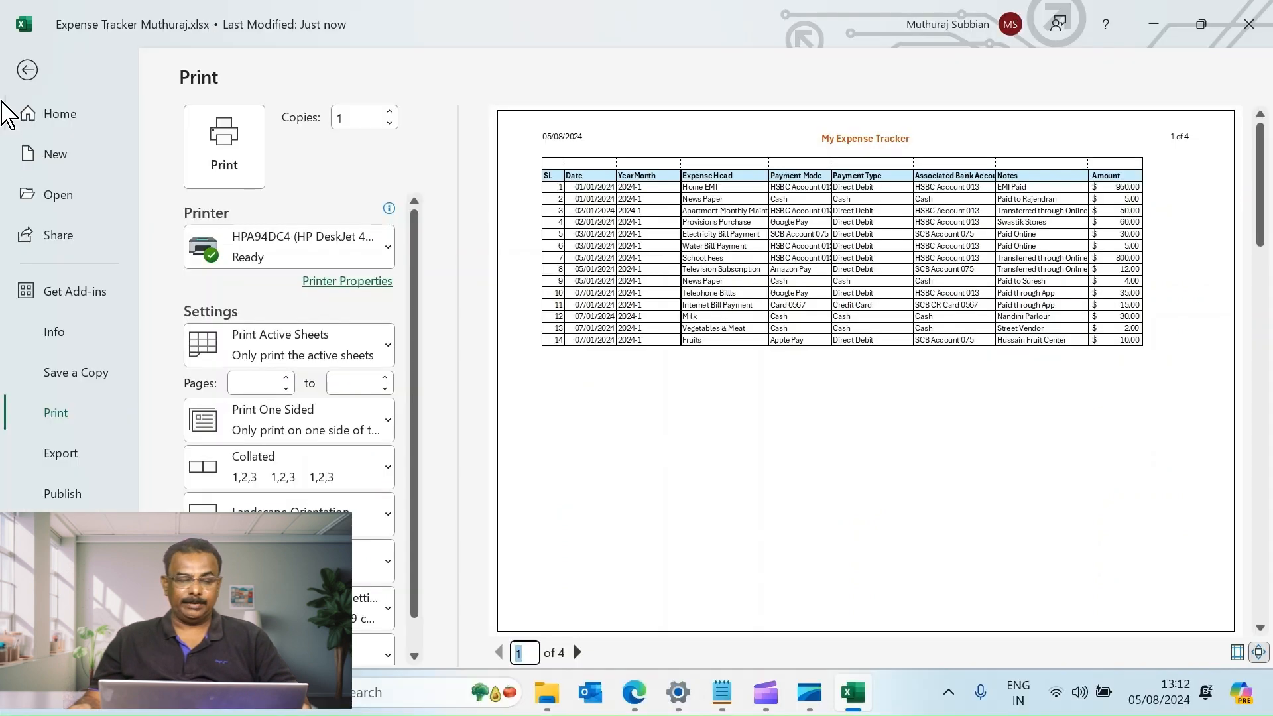
click(27, 71)
click(356, 349)
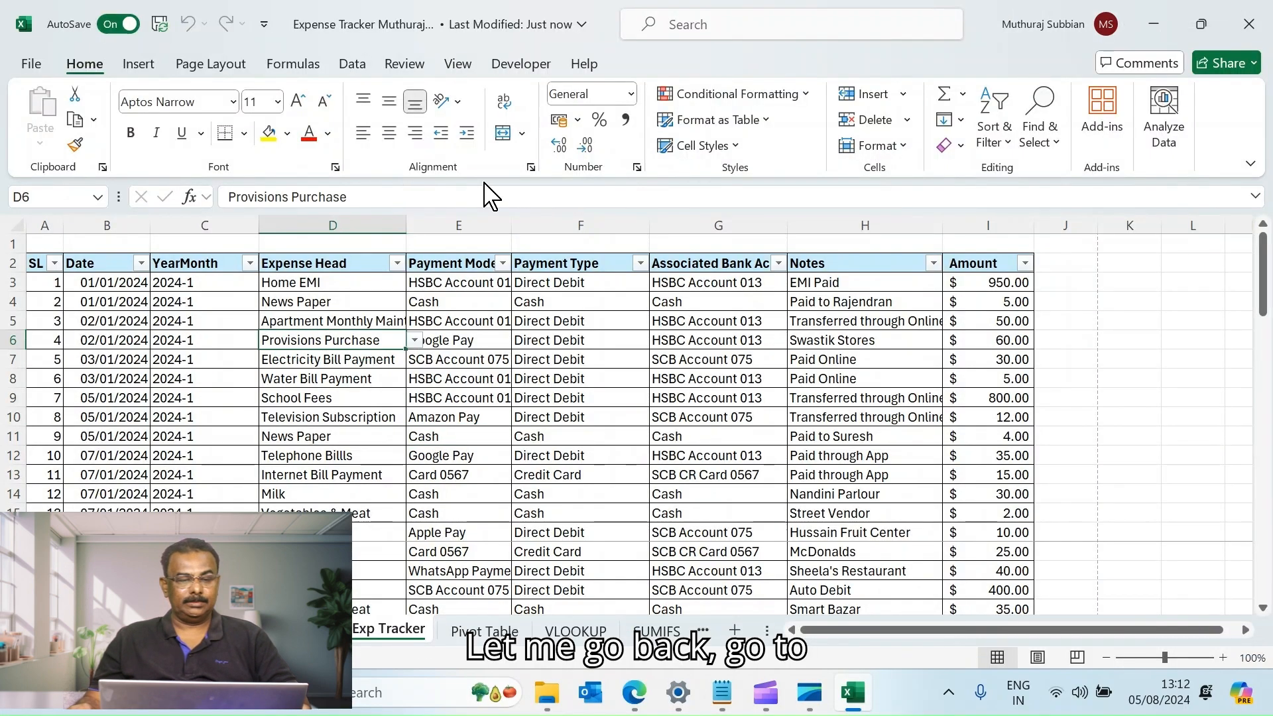
click(219, 66)
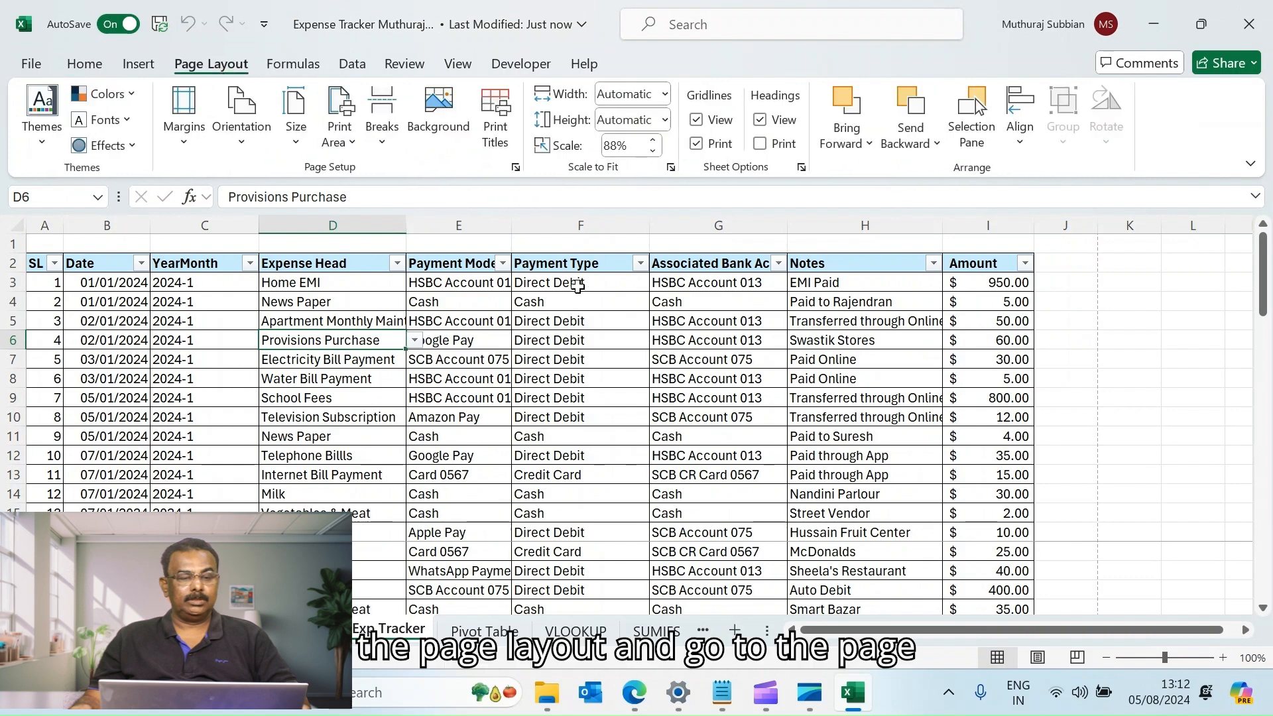
click(515, 167)
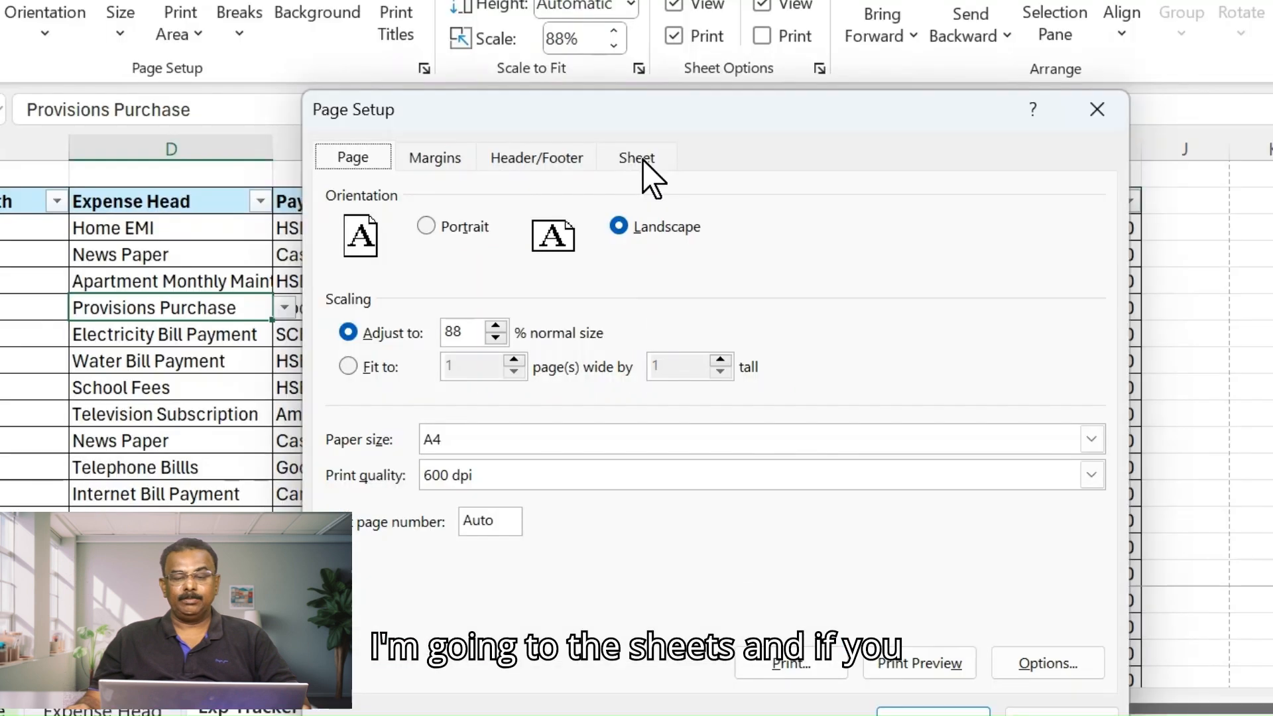
click(642, 161)
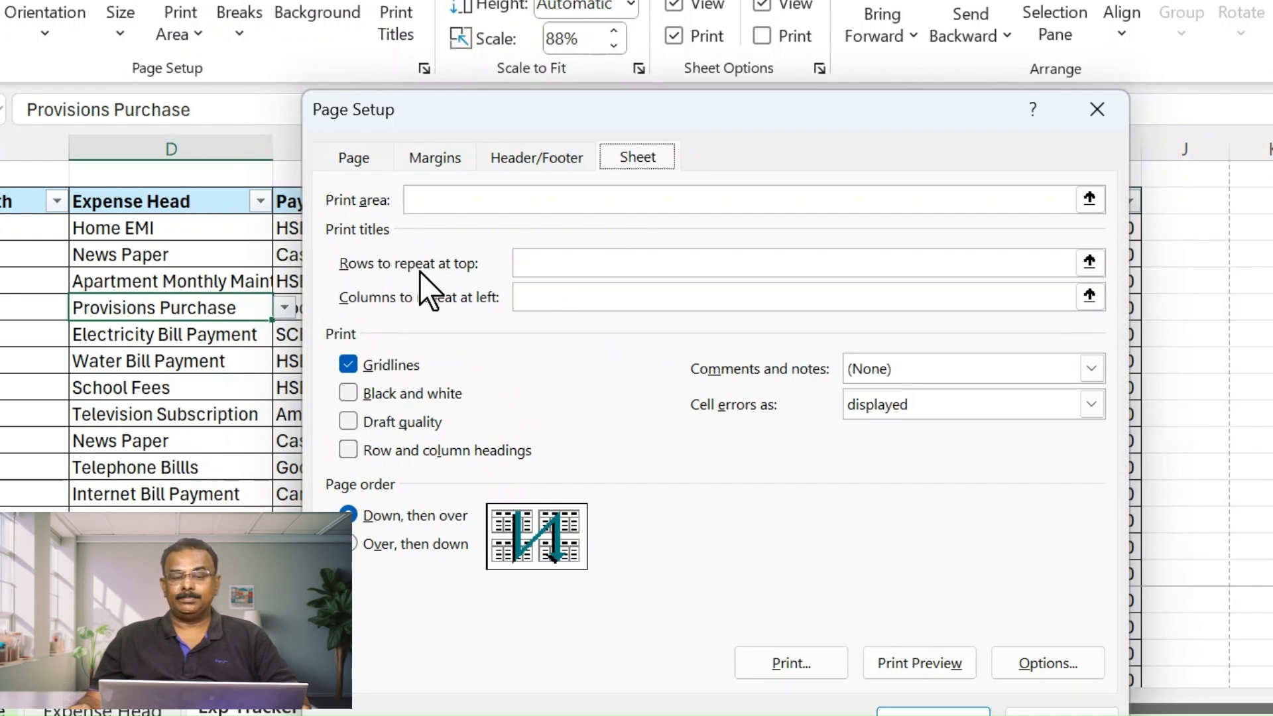
click(551, 271)
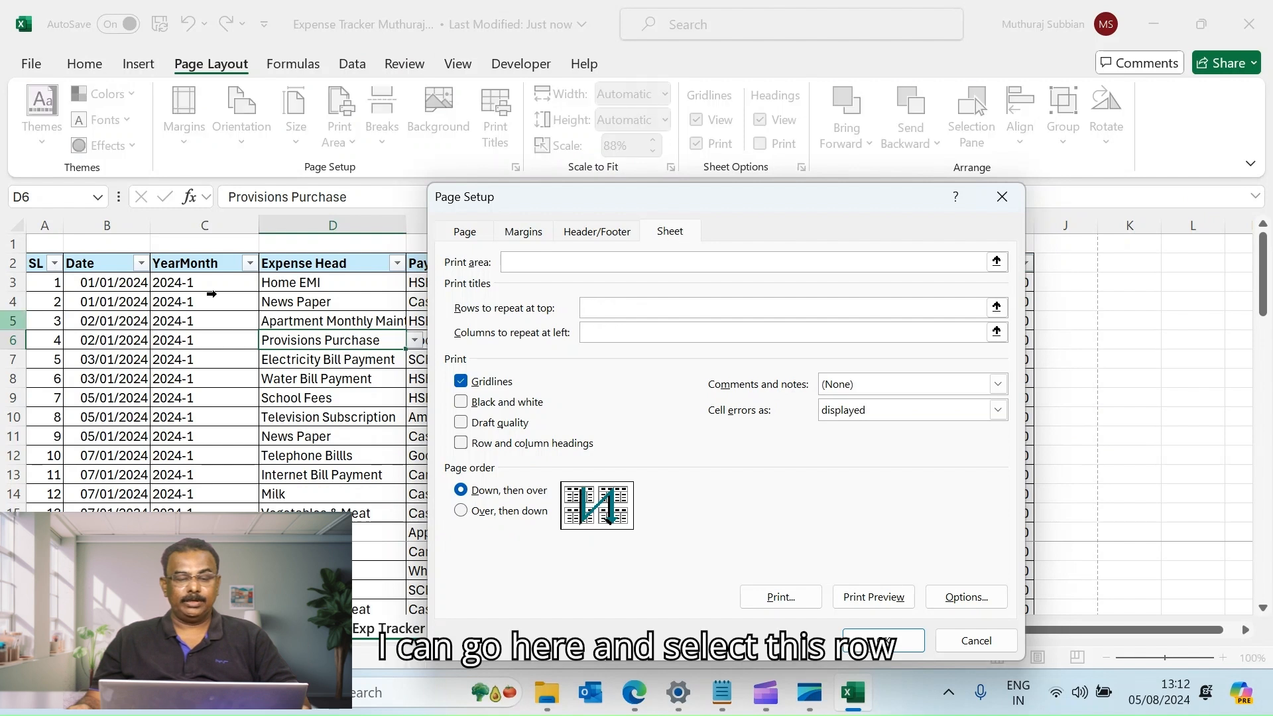
click(35, 263)
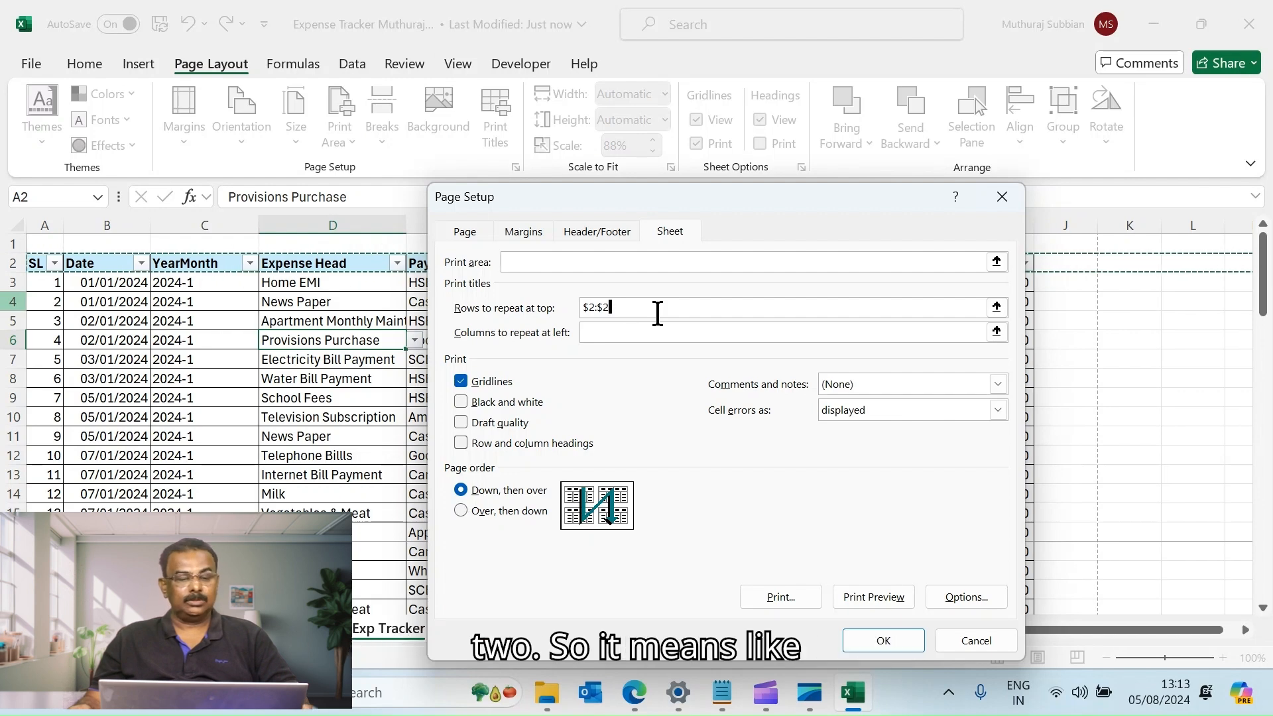
click(873, 640)
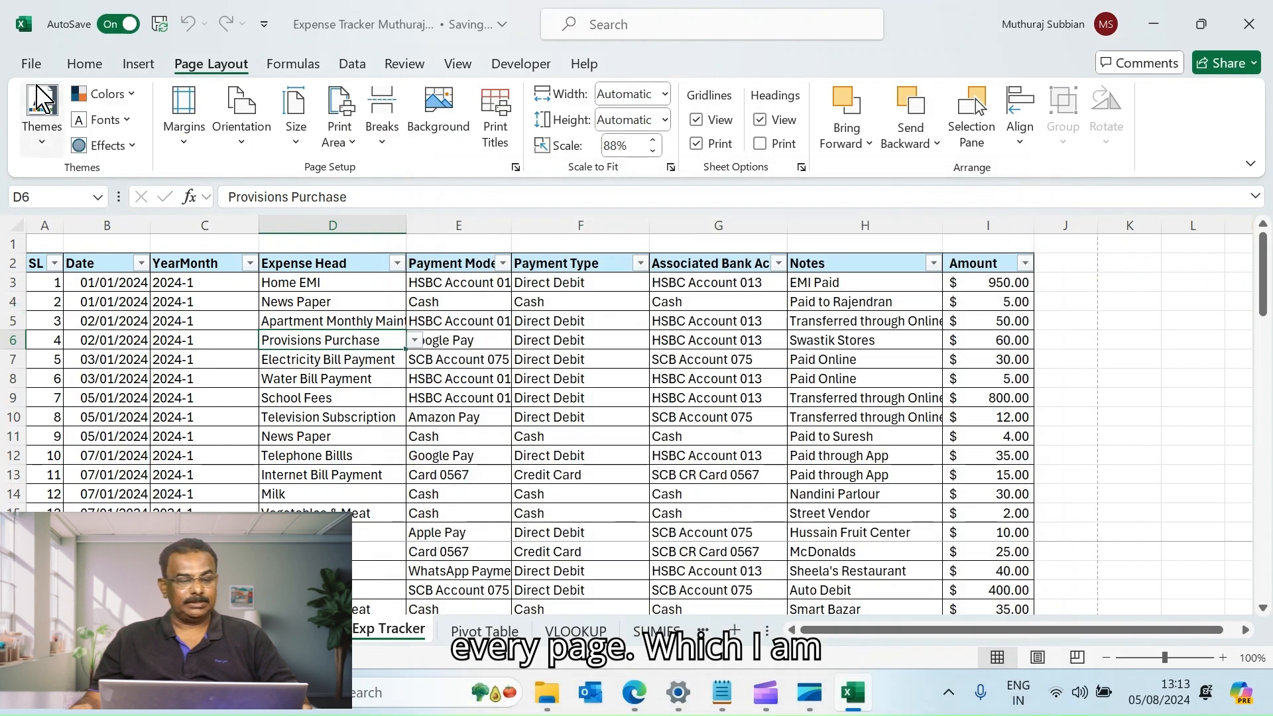
Step: Open the print preview and check the repeated column headings on the pages up to page 3
click(30, 64)
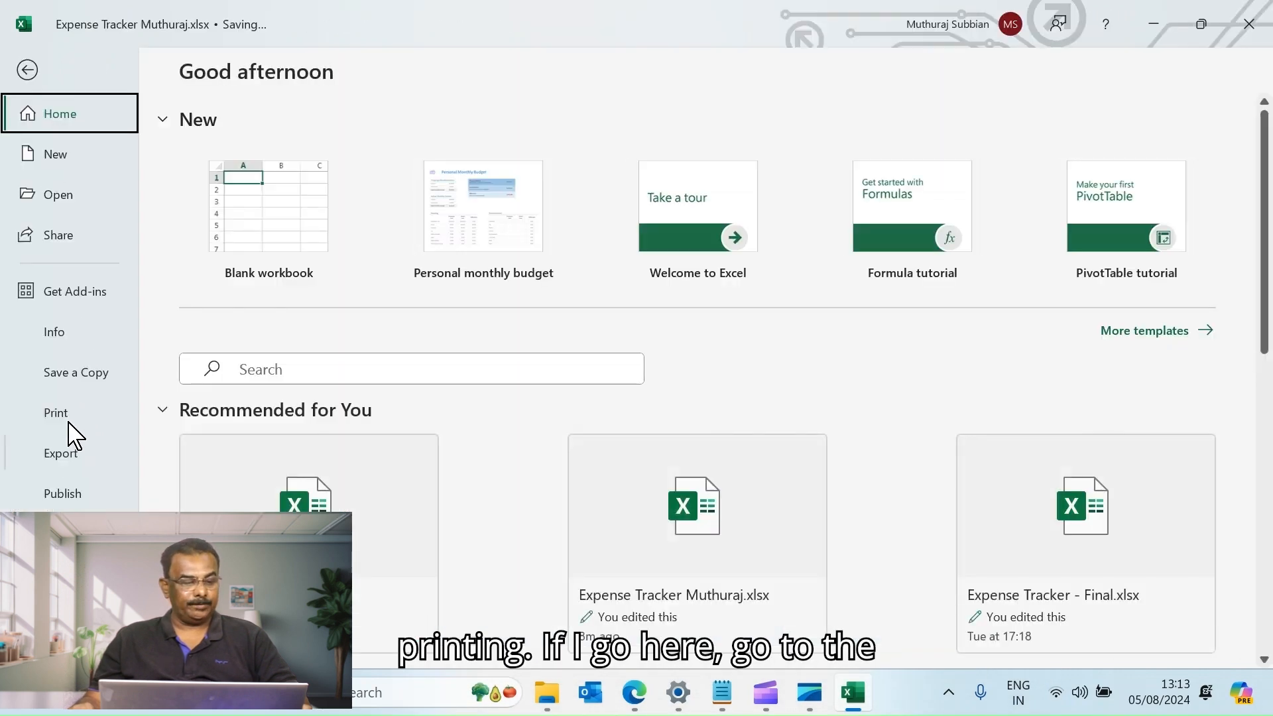
click(66, 424)
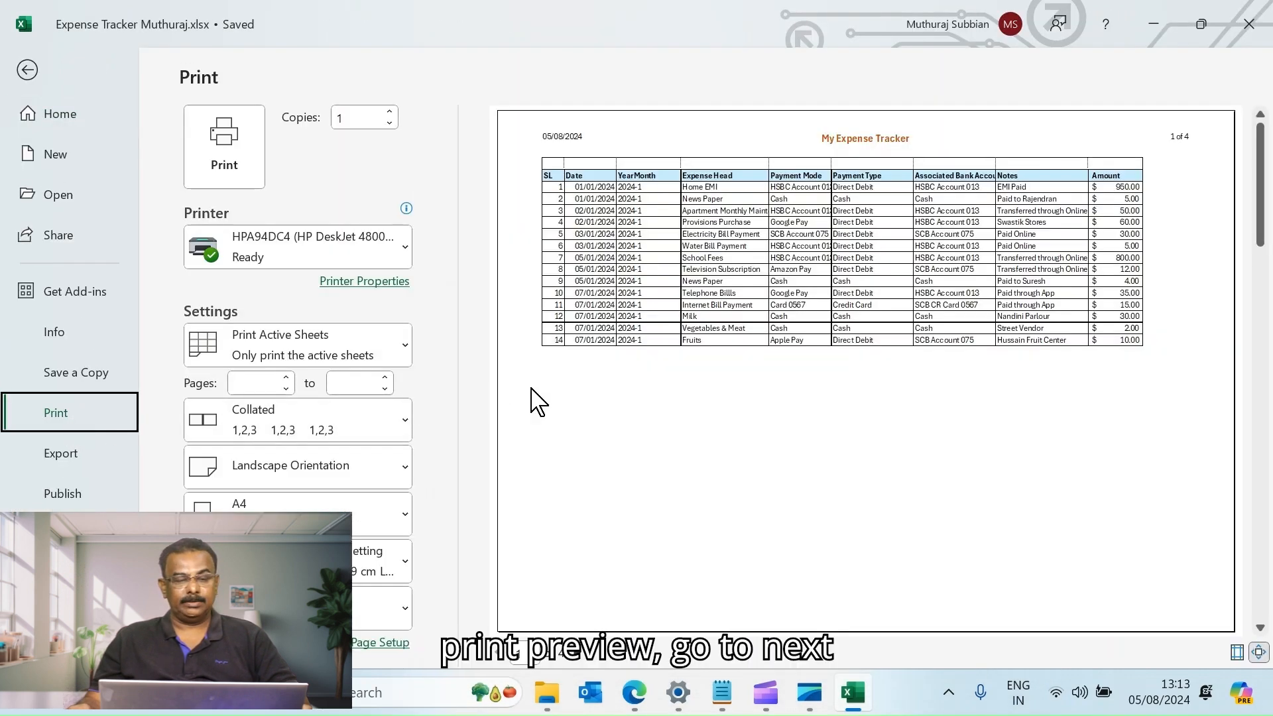
click(577, 654)
click(577, 655)
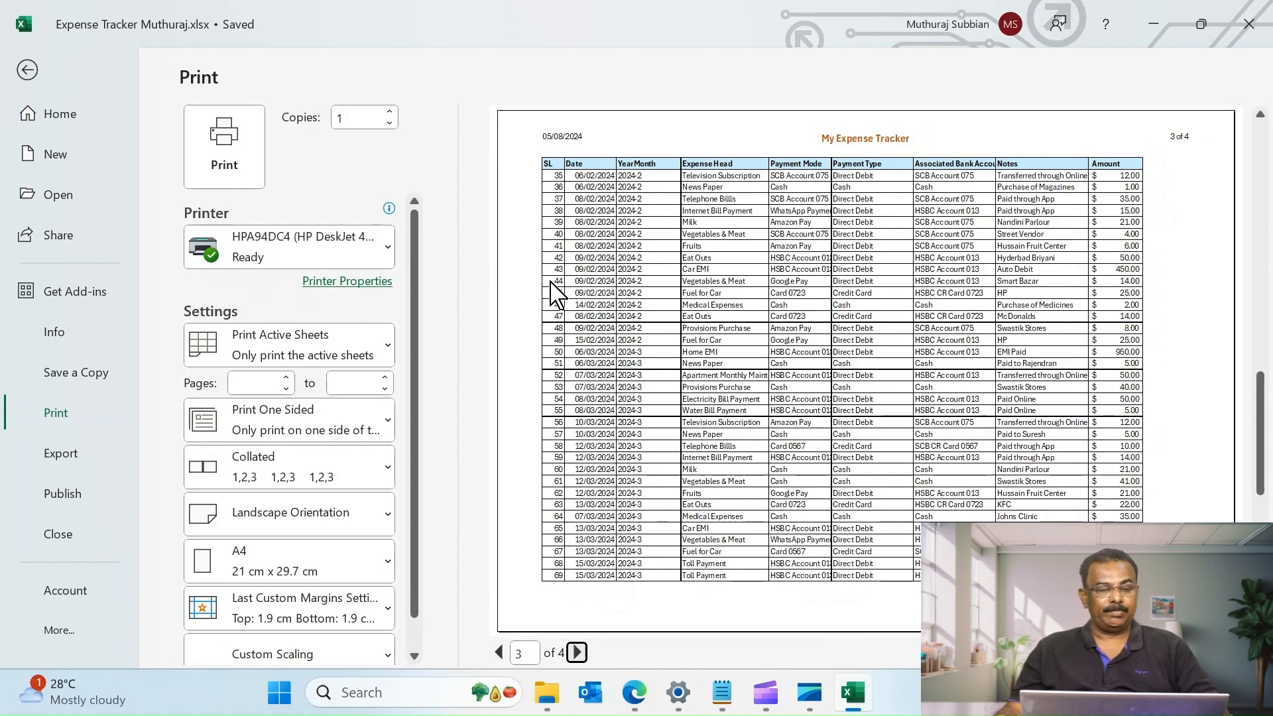
Step: Print the active sheet with Microsoft Print to PDF, saving it to the Desktop as "Expense Tracker"
click(387, 252)
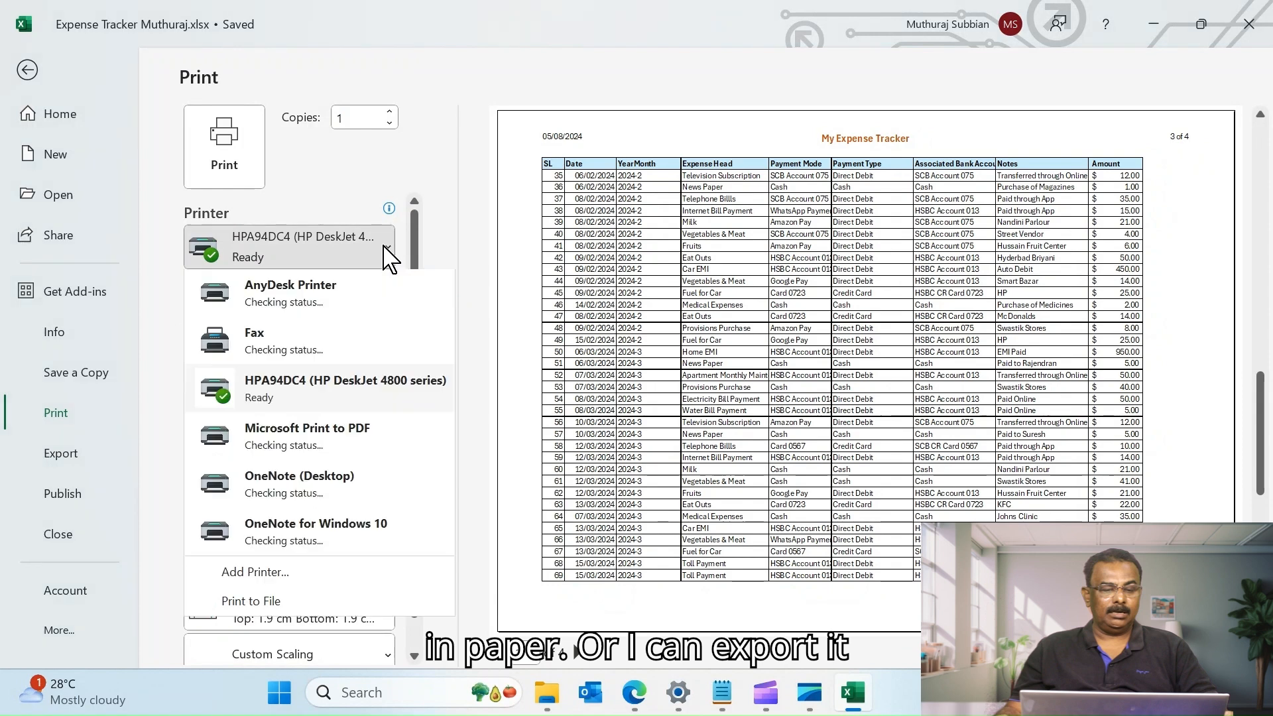
click(307, 437)
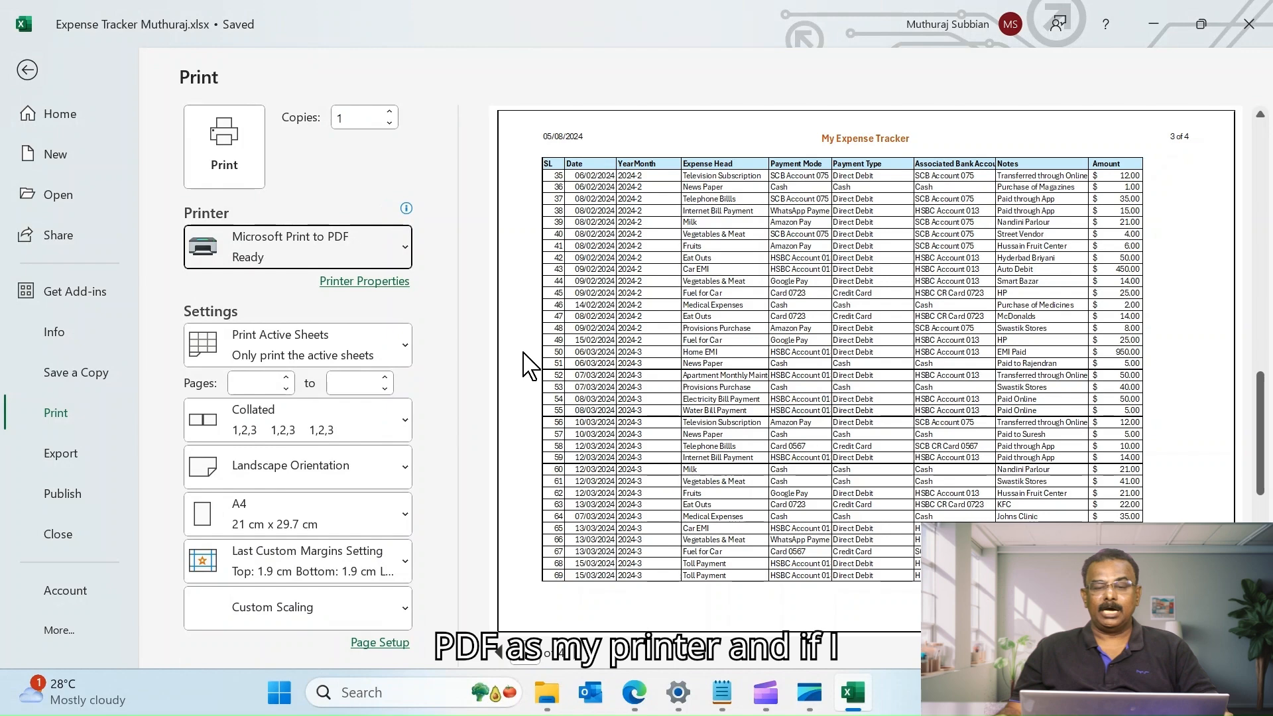
click(225, 147)
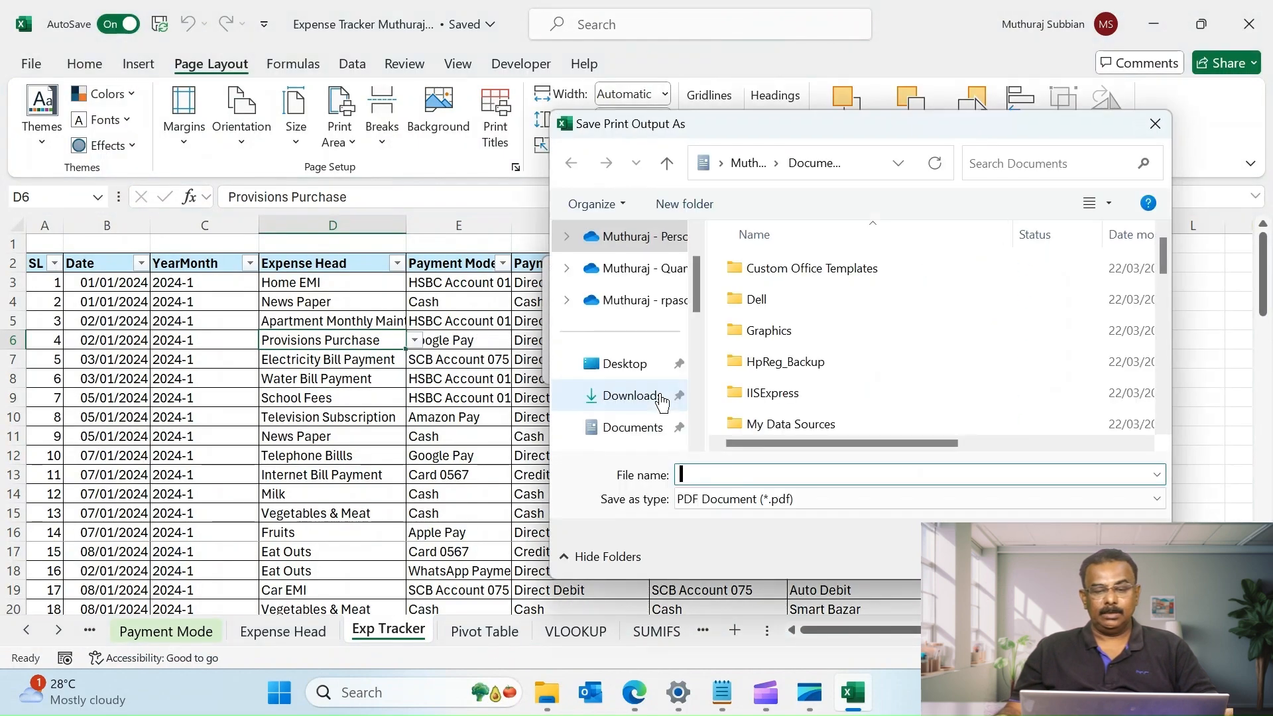
click(630, 381)
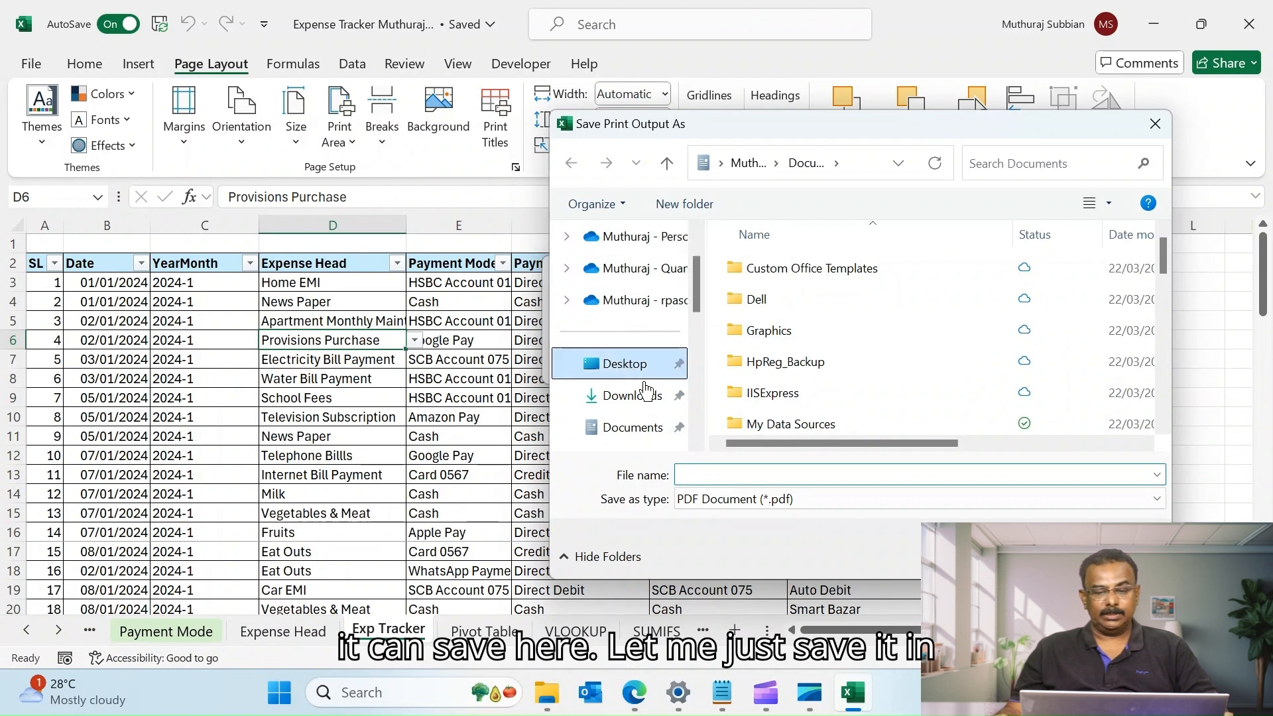
click(712, 472)
text(E)
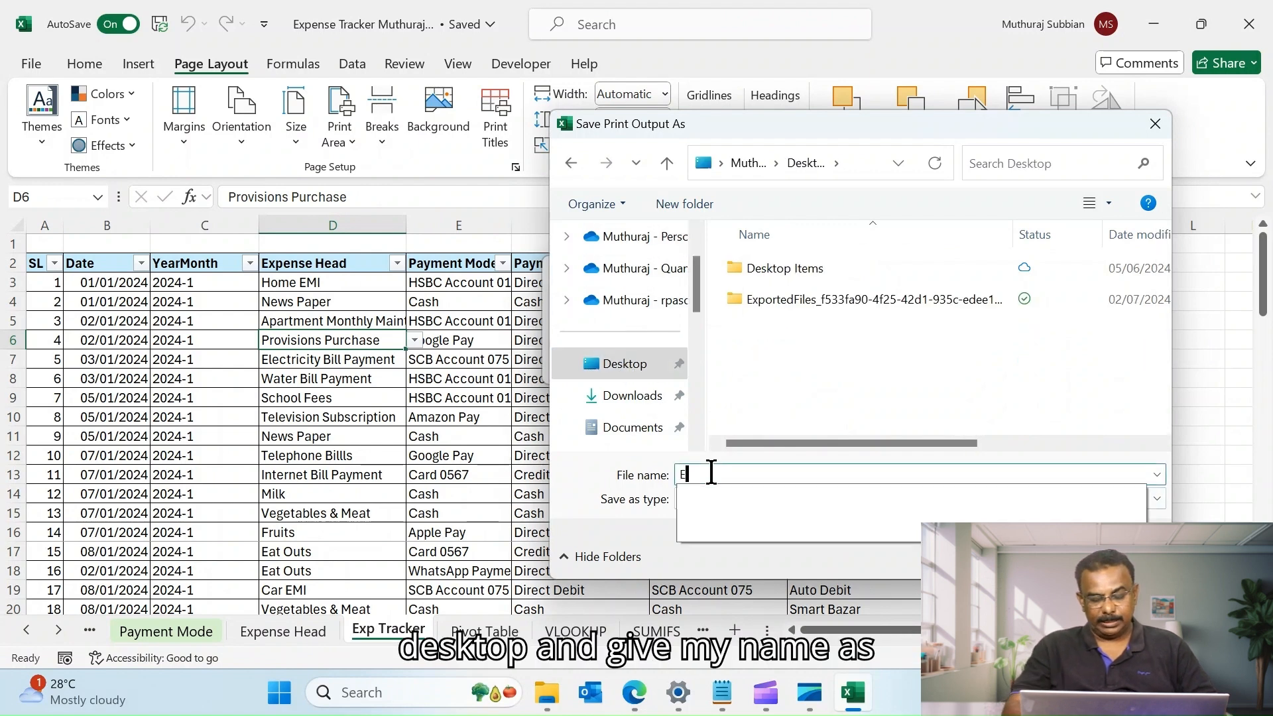
text(xpense Tracker)
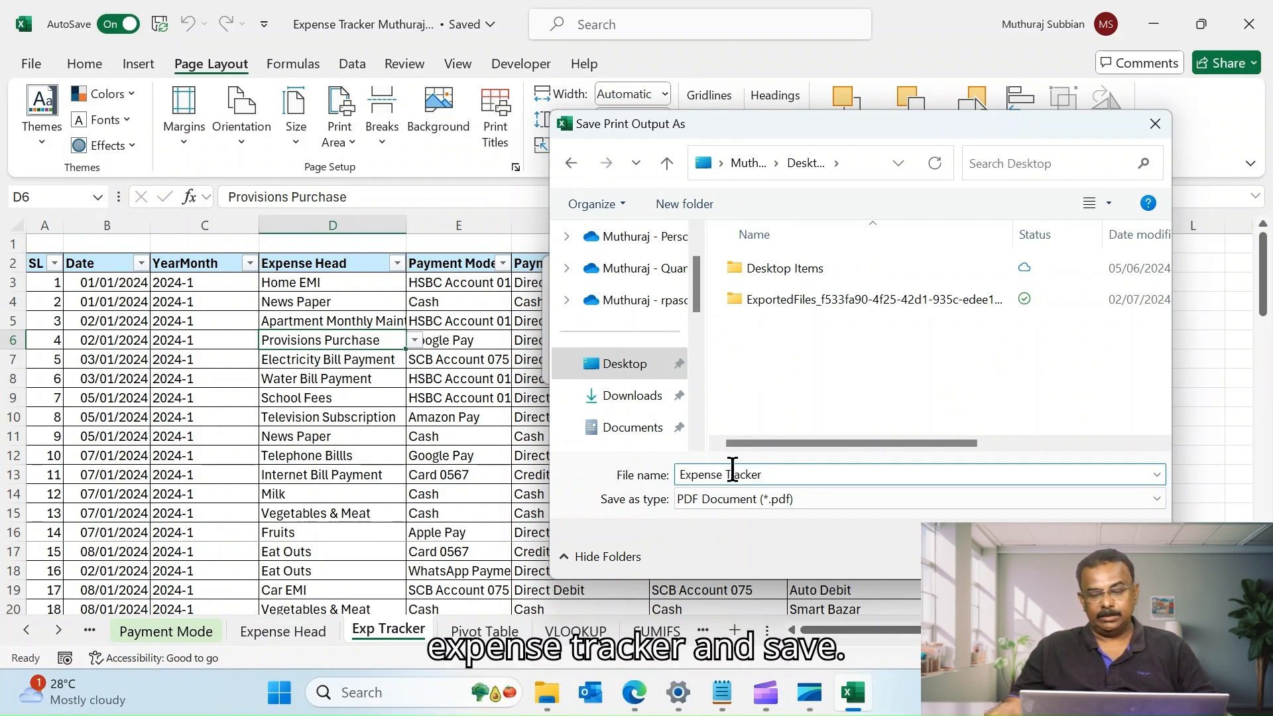
key(Return)
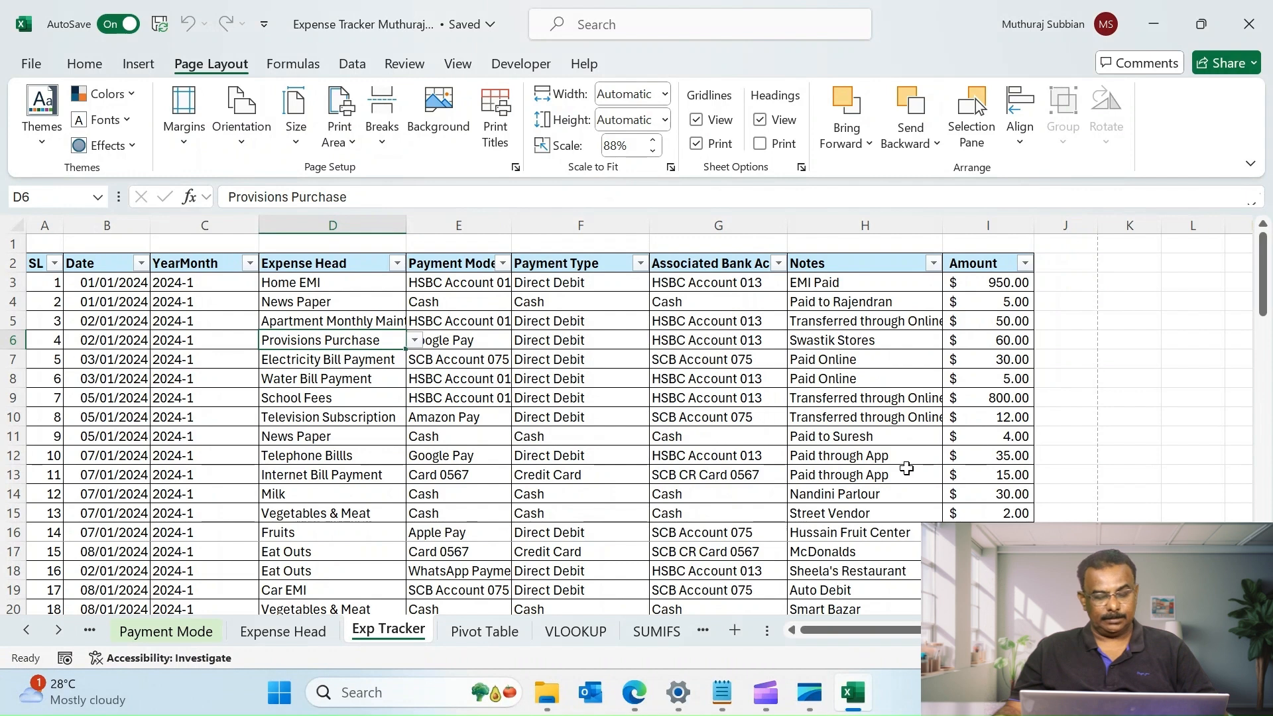
Step: Open Expense Tracker.pdf from the desktop, look through its pages to the last one, and return to the Excel workbook
key(super+d)
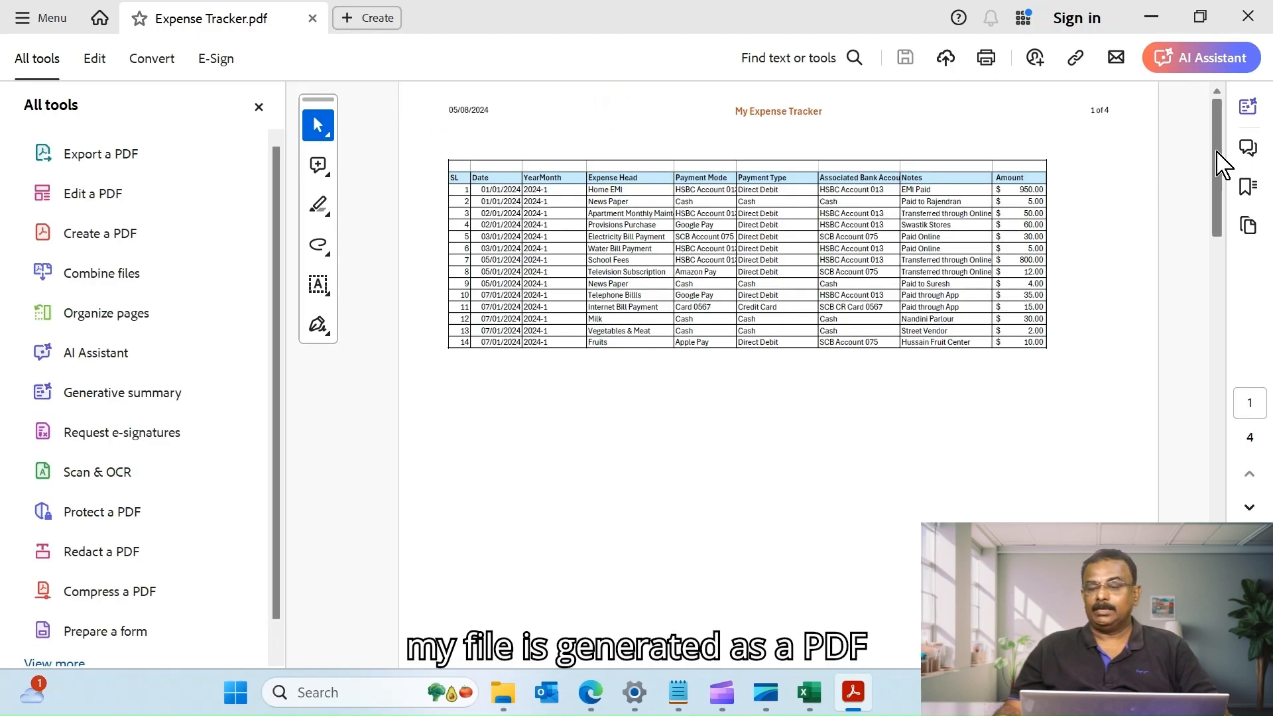
scroll(1226, 180, down, 6)
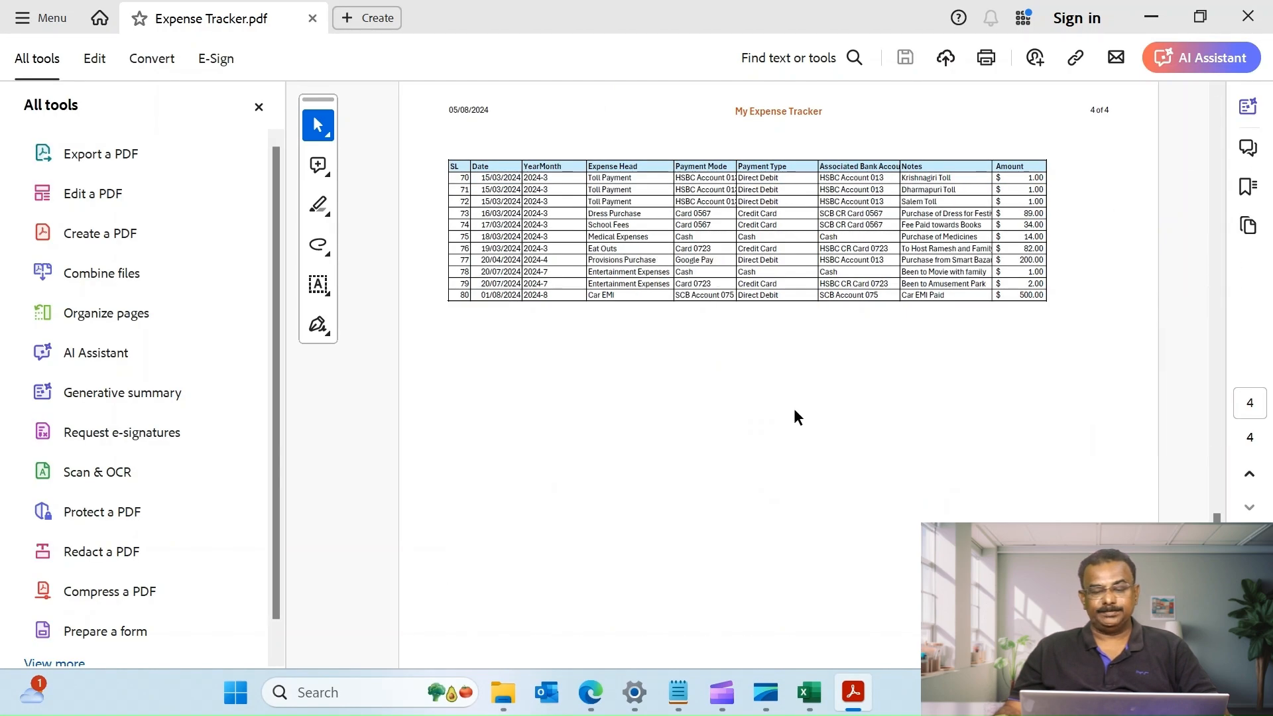
key(Home)
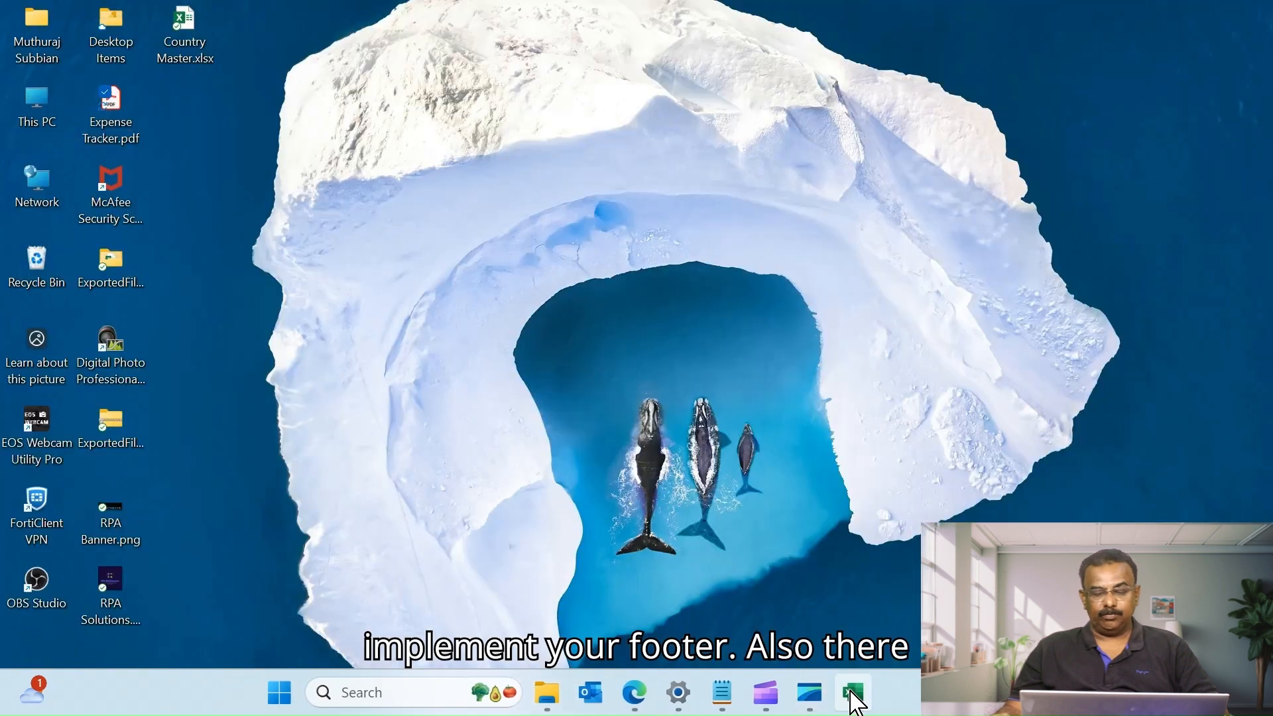
click(851, 693)
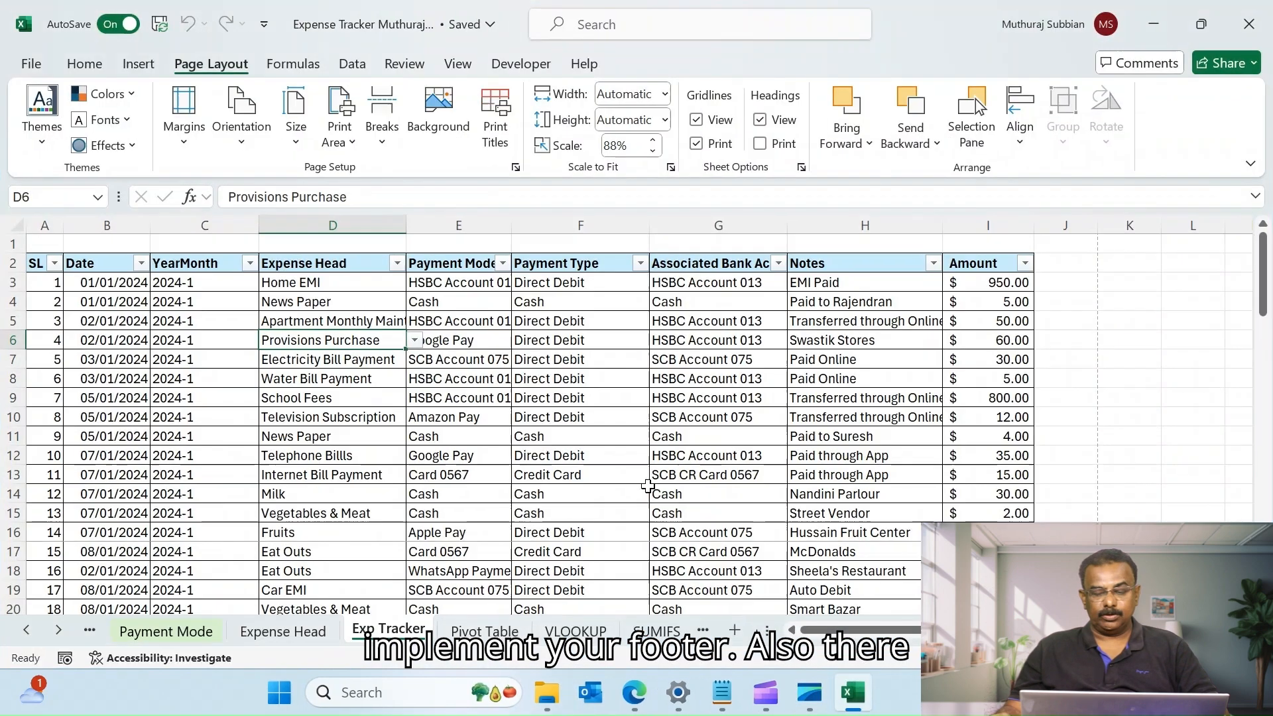
Step: Set the page footer to the preset showing the workbook's file name and preview the printout from Page Setup
click(505, 118)
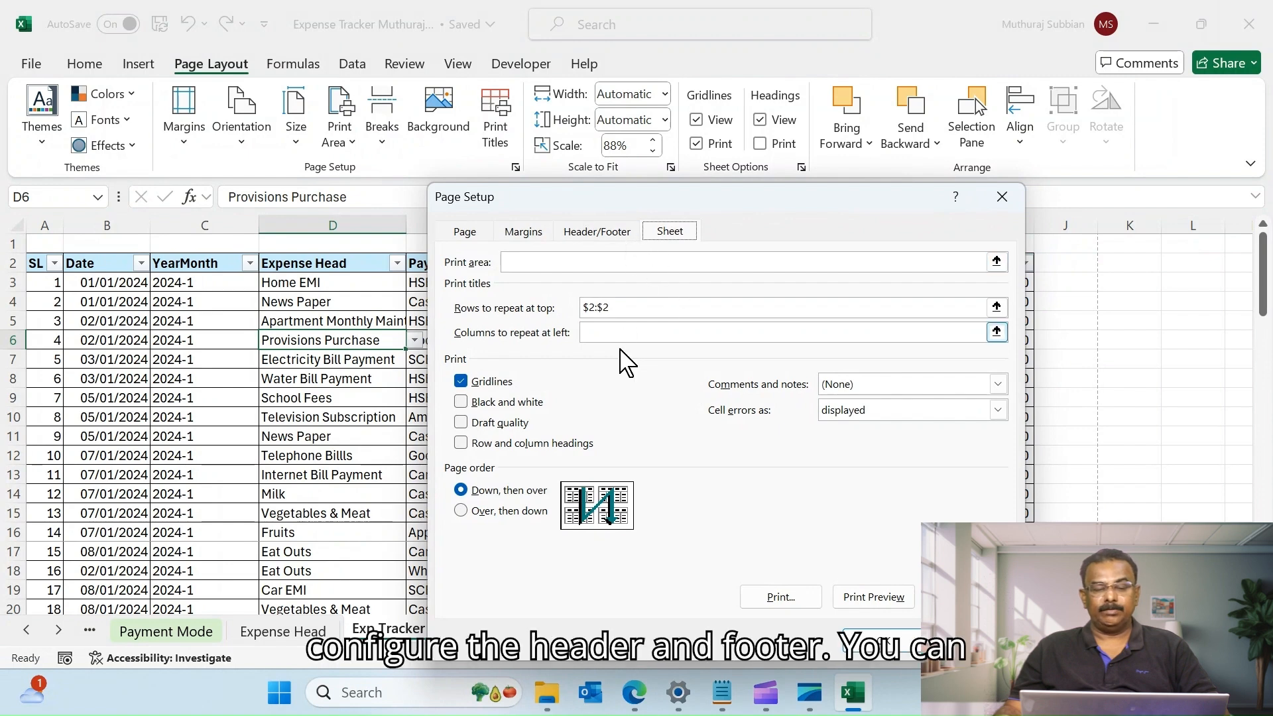
click(596, 232)
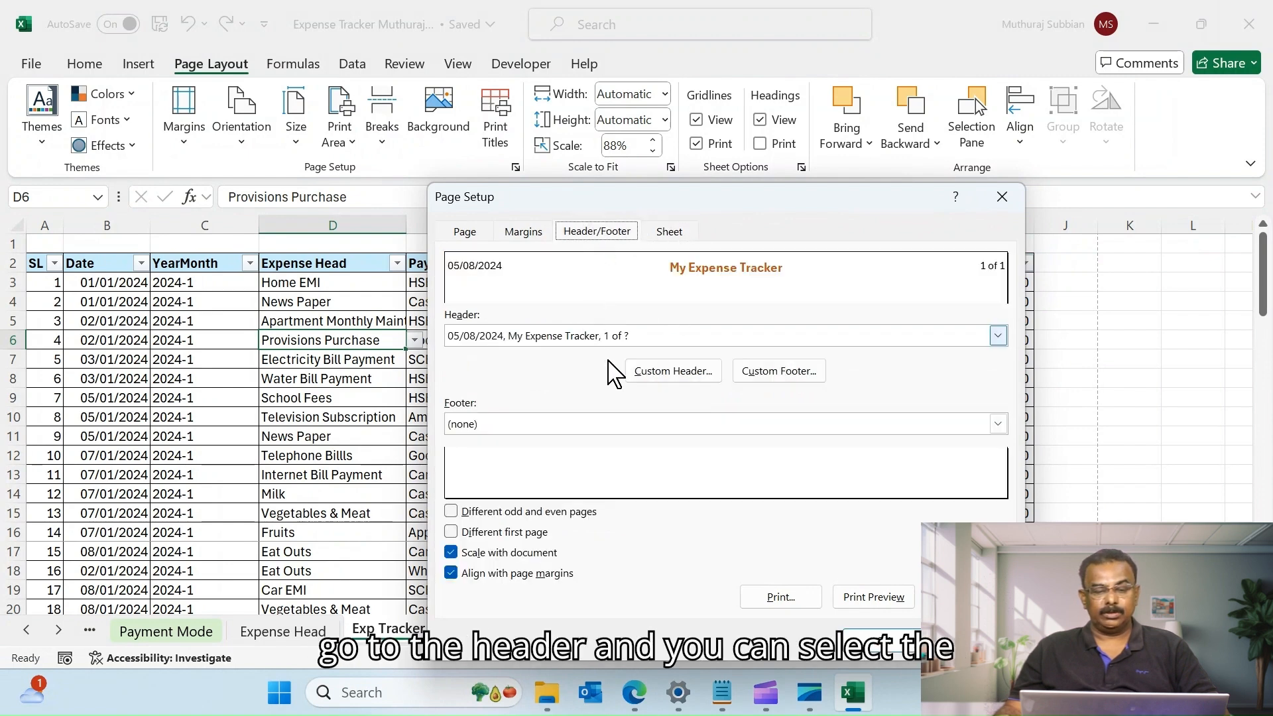
click(494, 425)
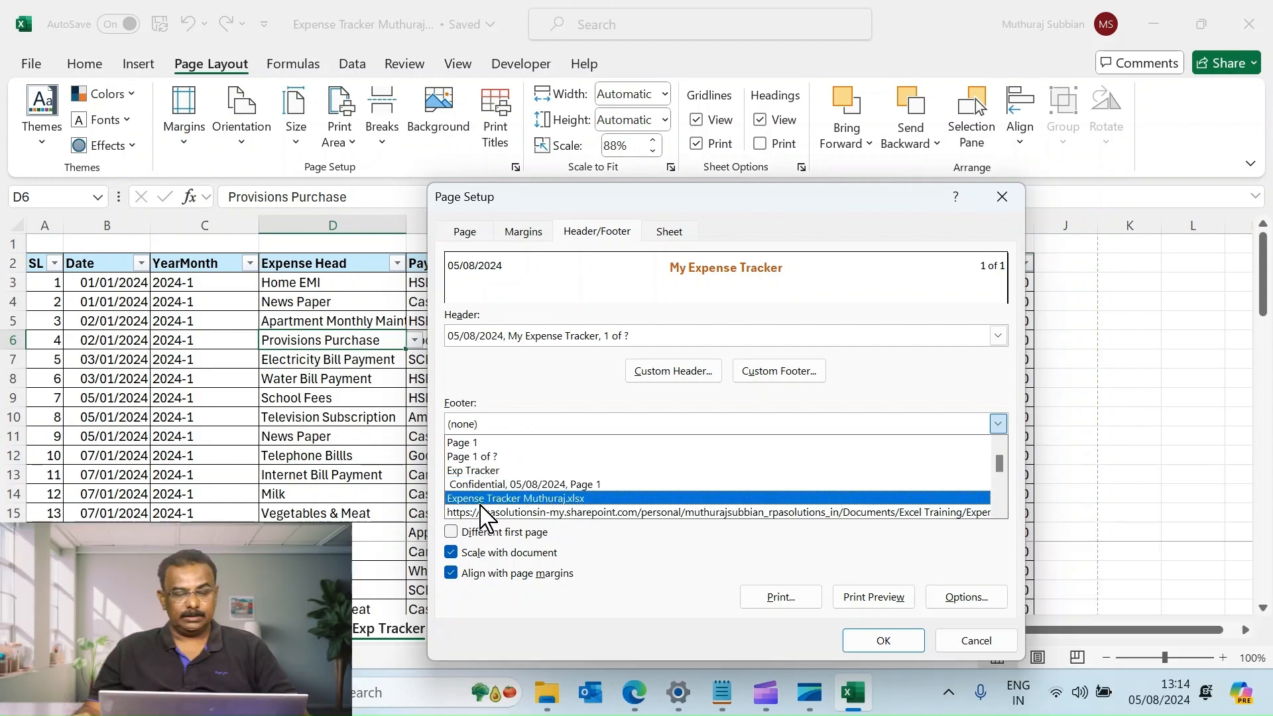
click(530, 512)
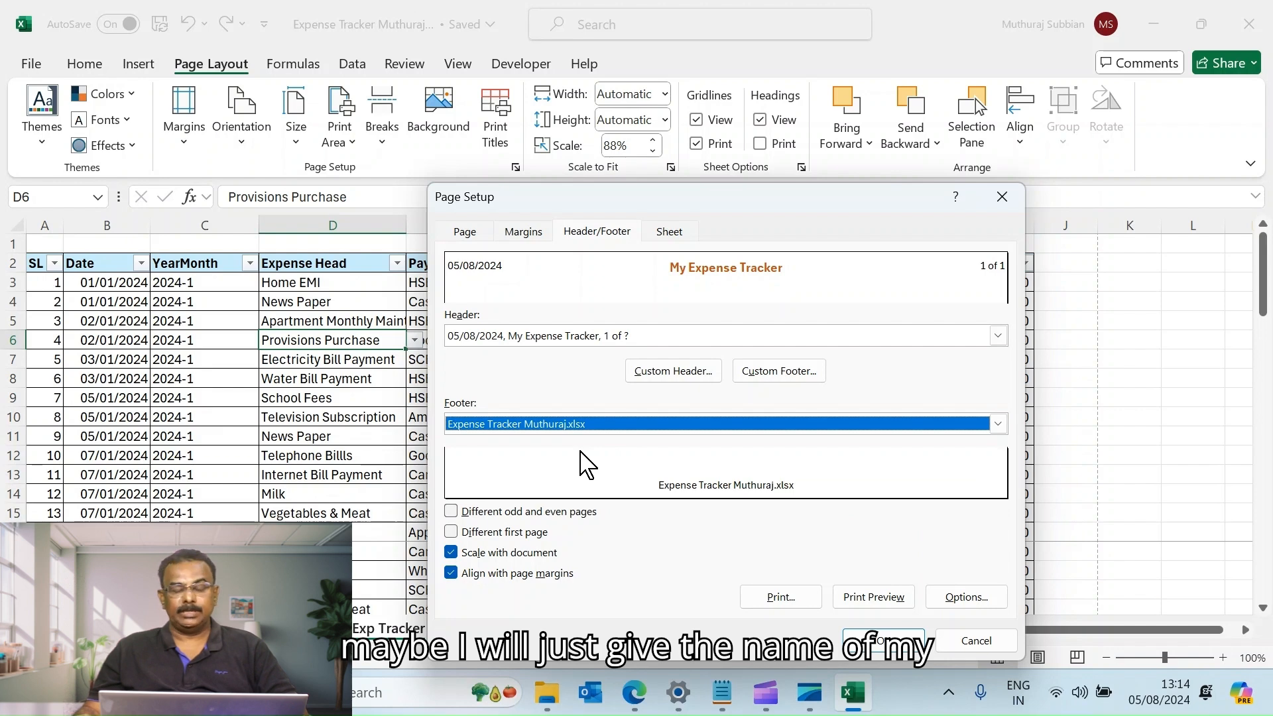
click(874, 597)
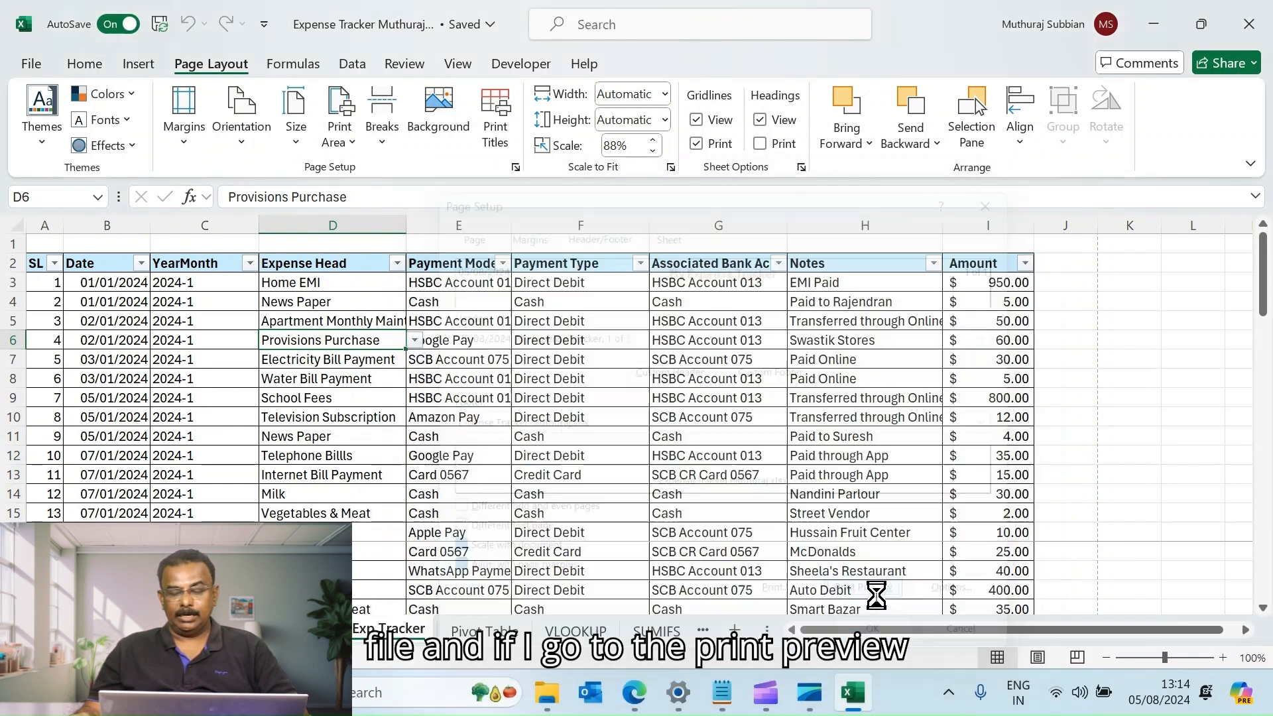